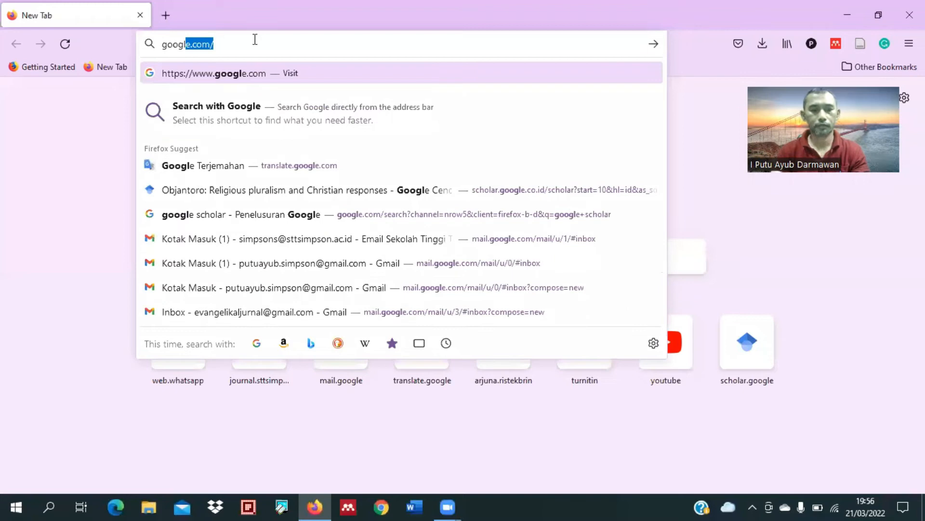
Step: Look up "google scholar" on the web and open the Google Scholar (Google Cendekia) home page
{"action": "type", "text": "e schol"}
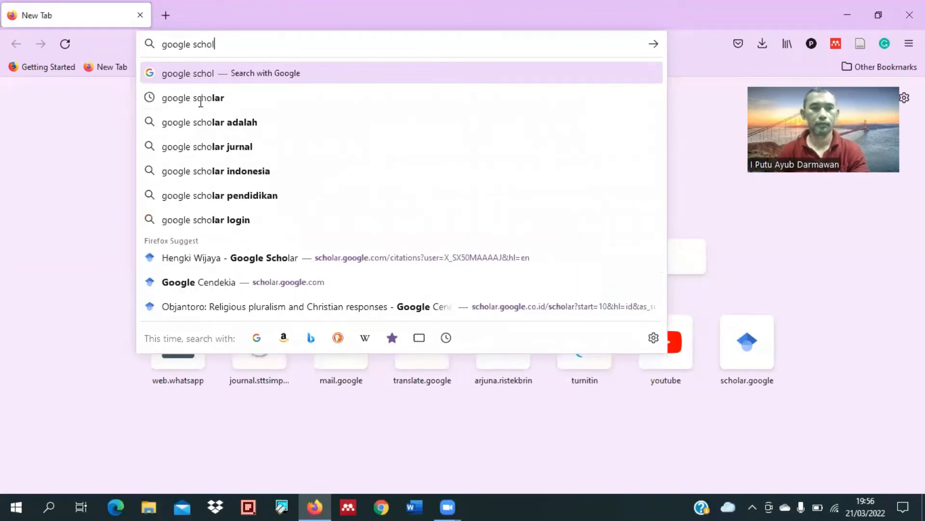
{"action": "left_click", "coordinate": [220, 99]}
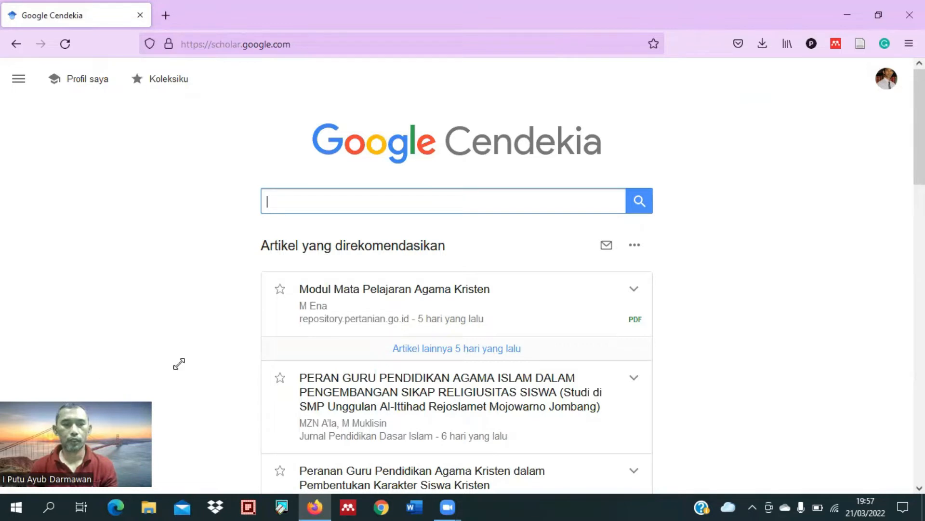
{"action": "left_click_drag", "start_coordinate": [179, 364], "coordinate": [215, 359]}
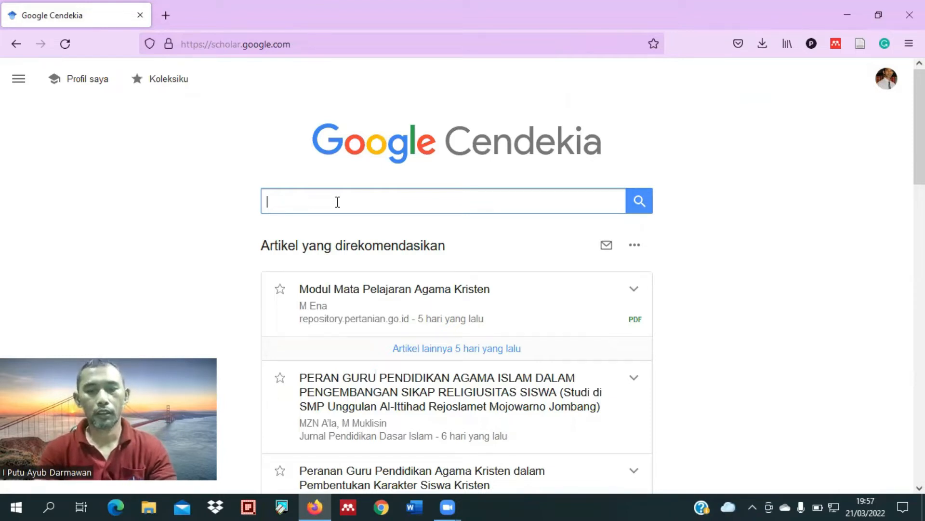
Step: Enter the phrase "Pembelajaran mandiri" enclosed in double quotation marks as the Scholar search query
{"action": "type", "text": "P"}
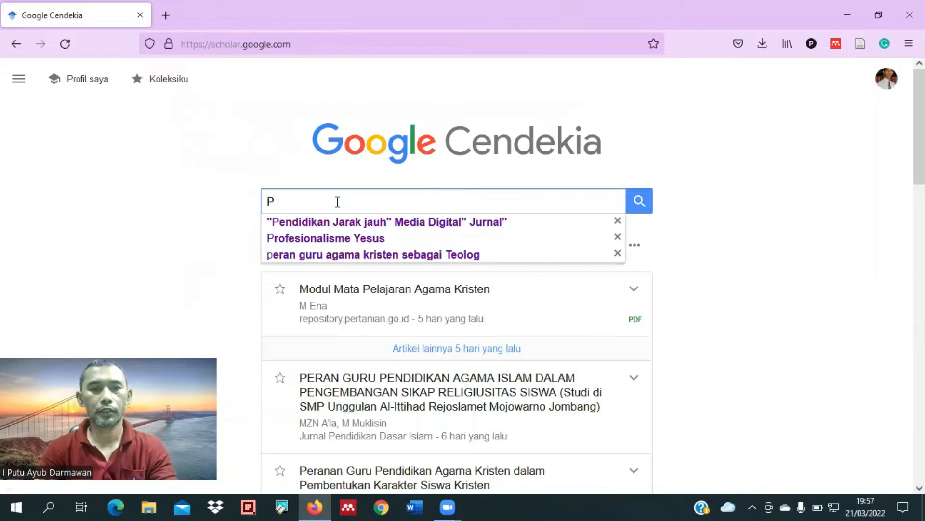
{"action": "type", "text": "embe"}
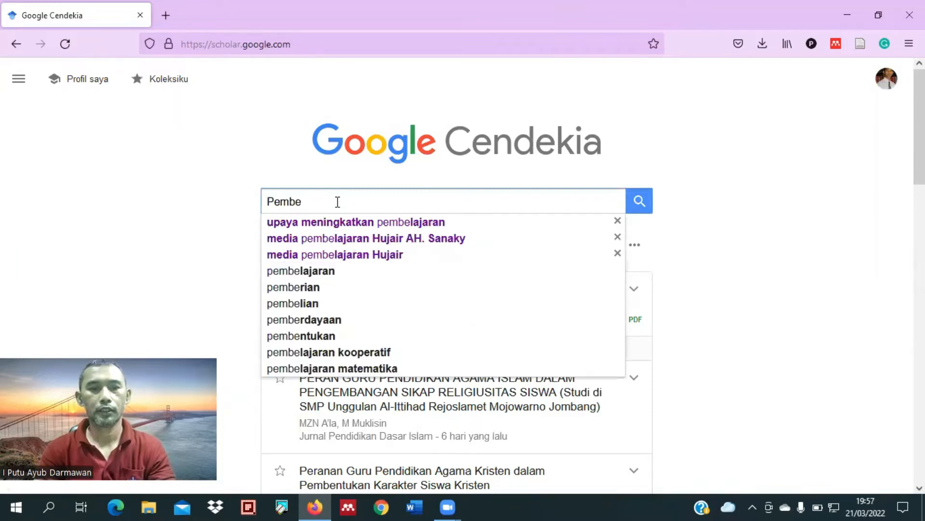
{"action": "type", "text": "lajaran"}
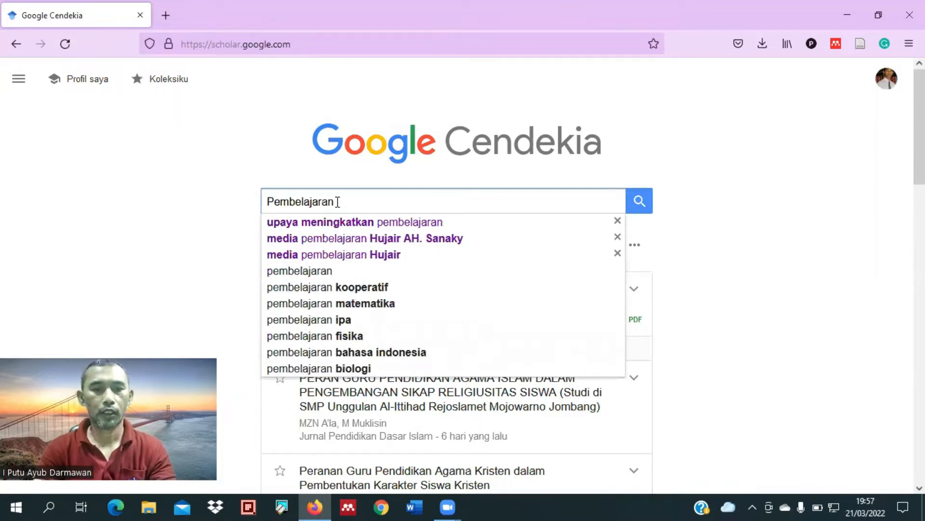
{"action": "type", "text": " mandiri\""}
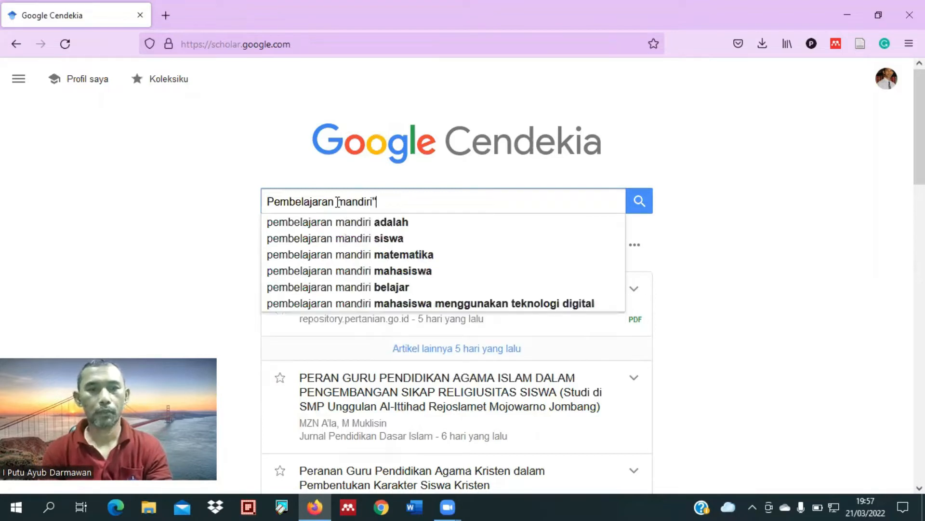
{"action": "key", "text": "Home"}
{"action": "type", "text": "\""}
{"action": "key", "text": "End"}
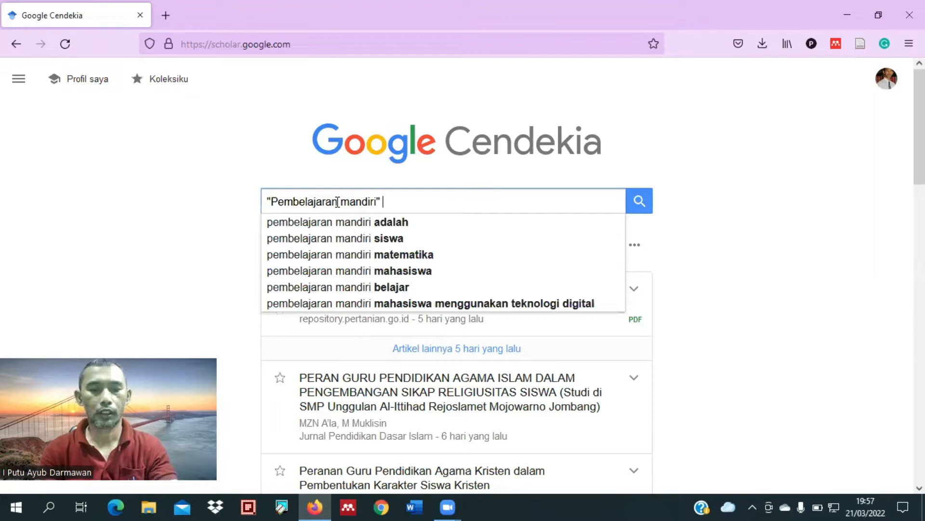
{"action": "type", "text": "Karakter"}
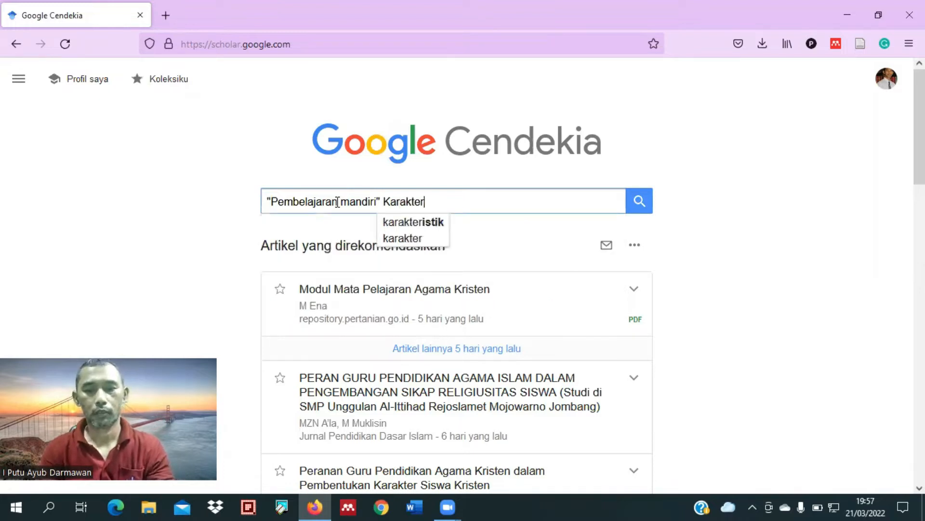
{"action": "type", "text": "\" "}
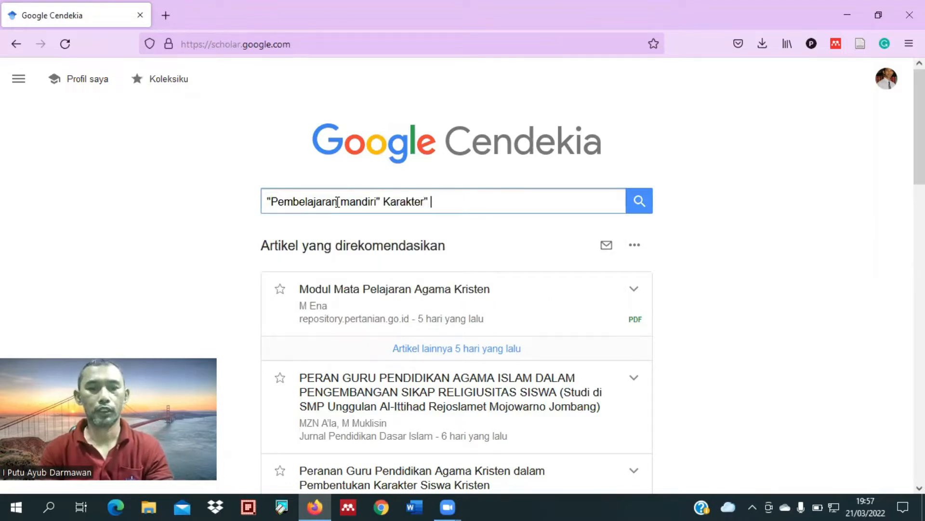
{"action": "type", "text": "J"}
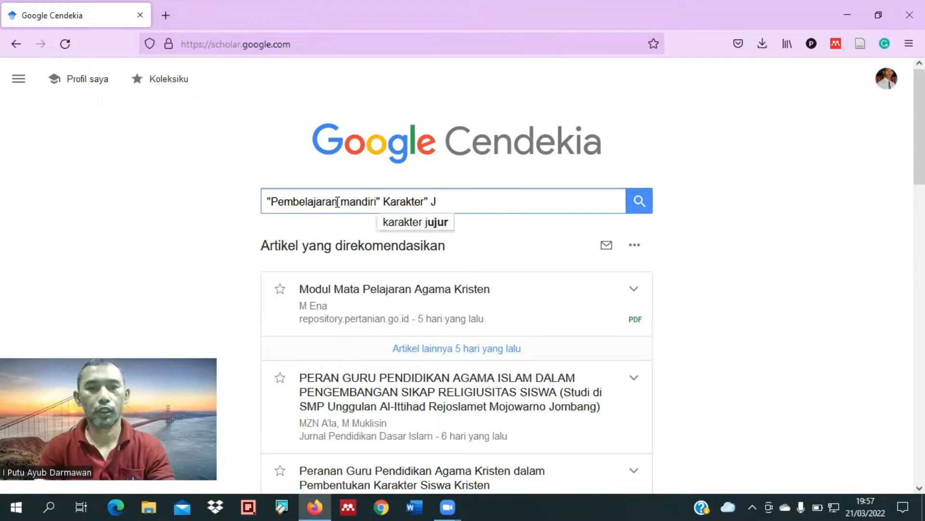
{"action": "type", "text": "urnal\""}
Step: Extend the query with Karakter" Jurnal" after the quoted phrase and run the search
{"action": "key", "text": "Return"}
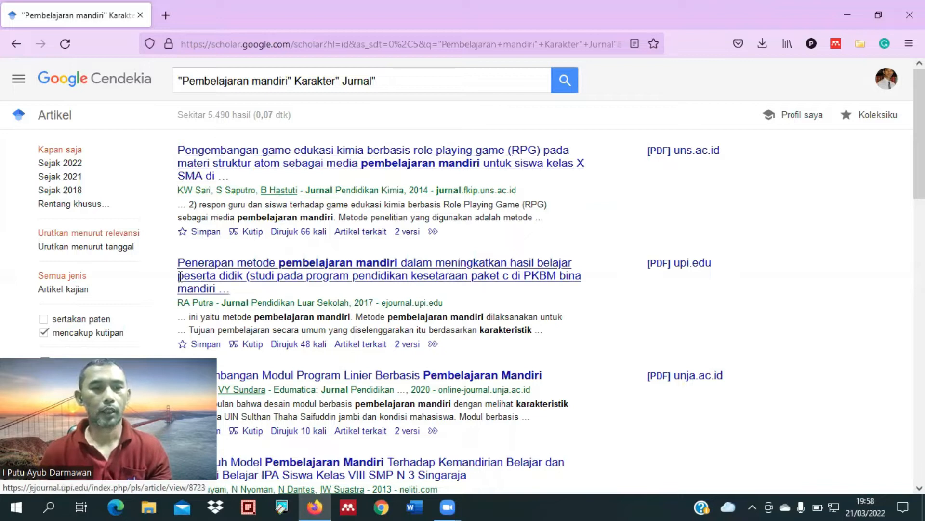
Step: Skim the search results and limit them to publications since 2022 (Sejak 2022)
{"action": "scroll", "coordinate": [179, 277], "scroll_direction": "down", "scroll_amount": 3}
{"action": "scroll", "coordinate": [174, 279], "scroll_direction": "up", "scroll_amount": 3}
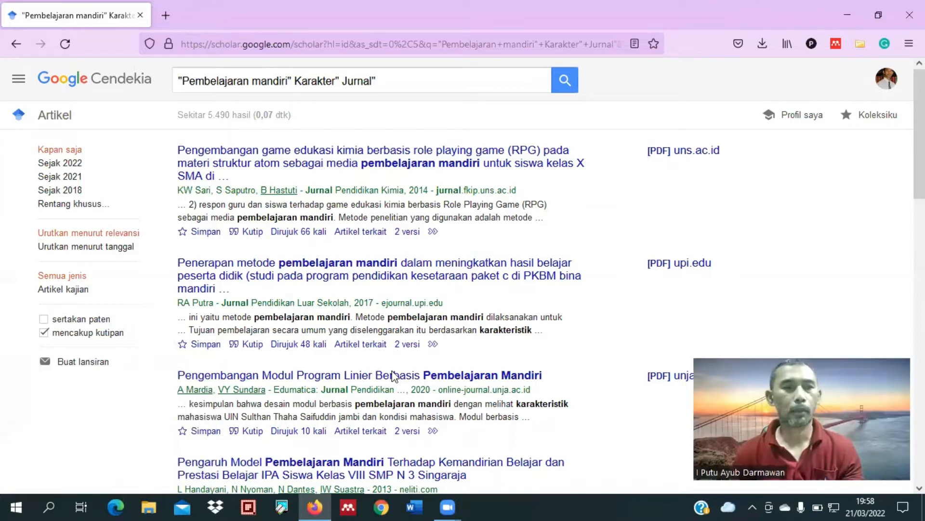
{"action": "left_click", "coordinate": [66, 166]}
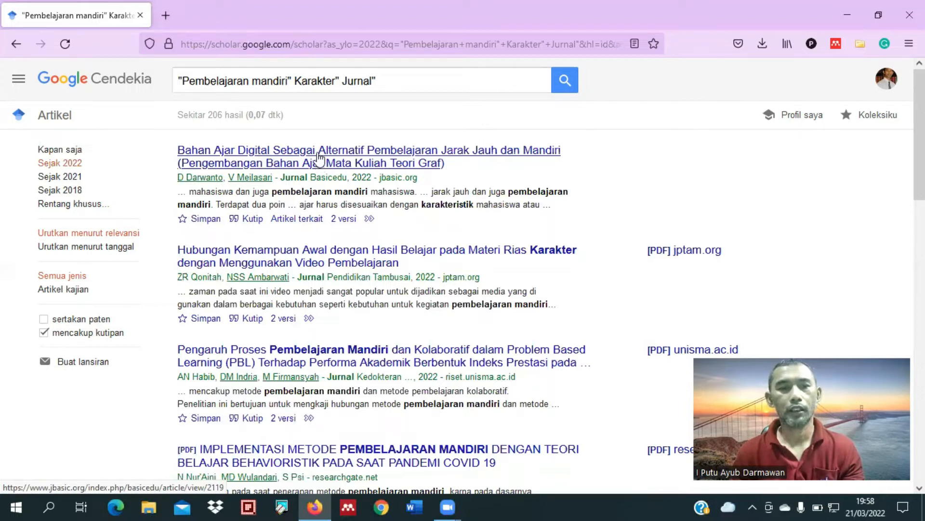
Step: Open the results "Bahan Ajar Digital Sebagai Alternatif Pembelajaran Jarak Jauh" and "Hubungan Kemampuan Awal dengan Hasil Belajar" in separate new tabs, staying on the results list
{"action": "middle_click", "coordinate": [339, 164]}
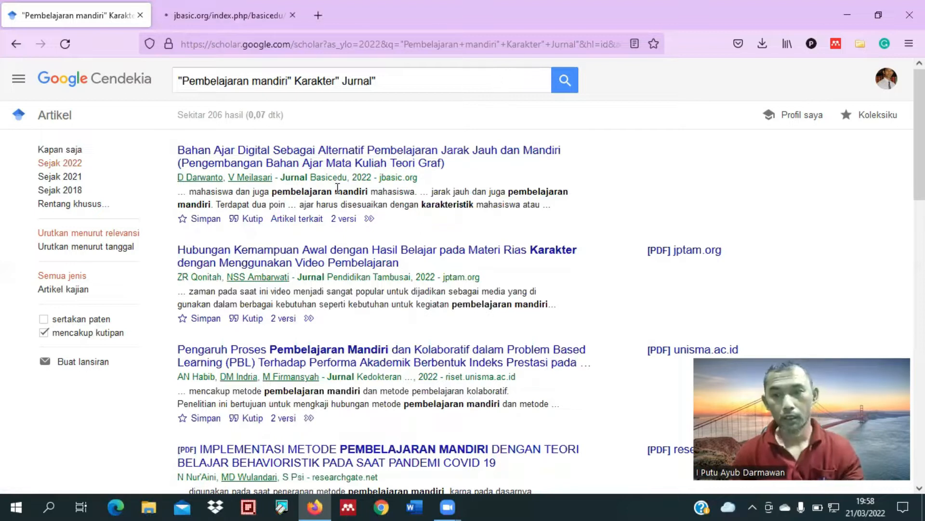
{"action": "left_click", "coordinate": [221, 15]}
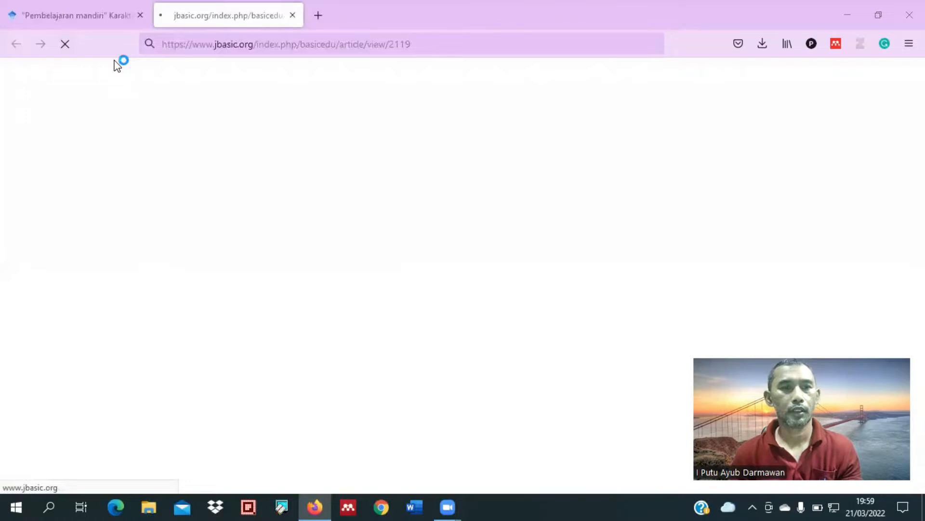
{"action": "left_click", "coordinate": [91, 17]}
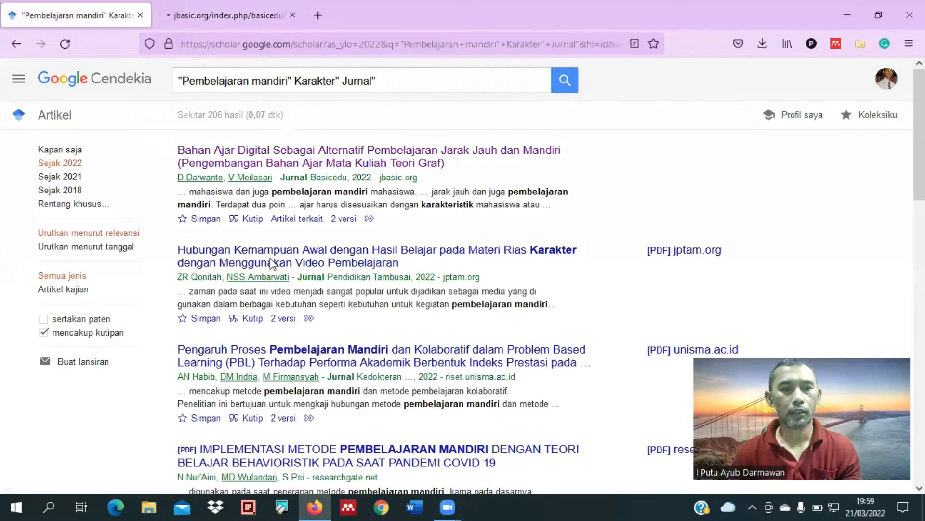
{"action": "scroll", "coordinate": [418, 246], "scroll_direction": "down", "scroll_amount": 1}
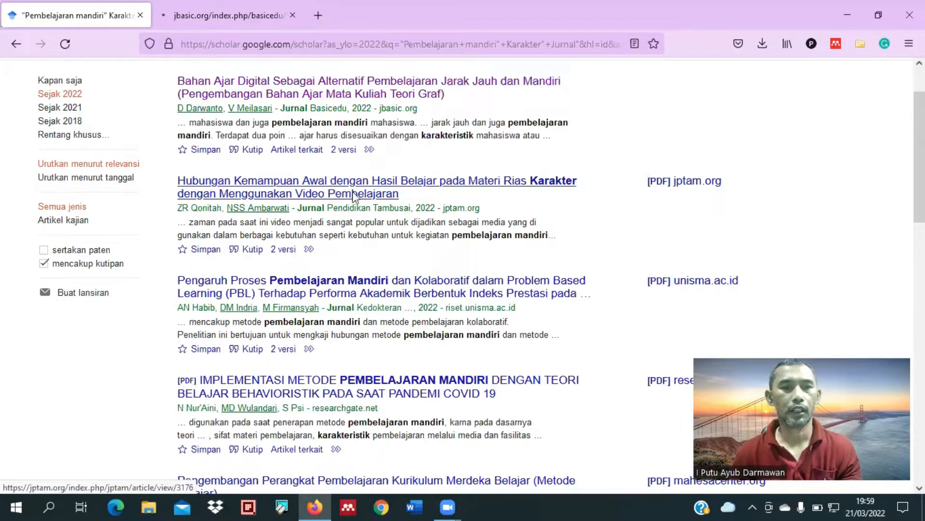
{"action": "right_click", "coordinate": [334, 184]}
{"action": "key", "text": "t"}
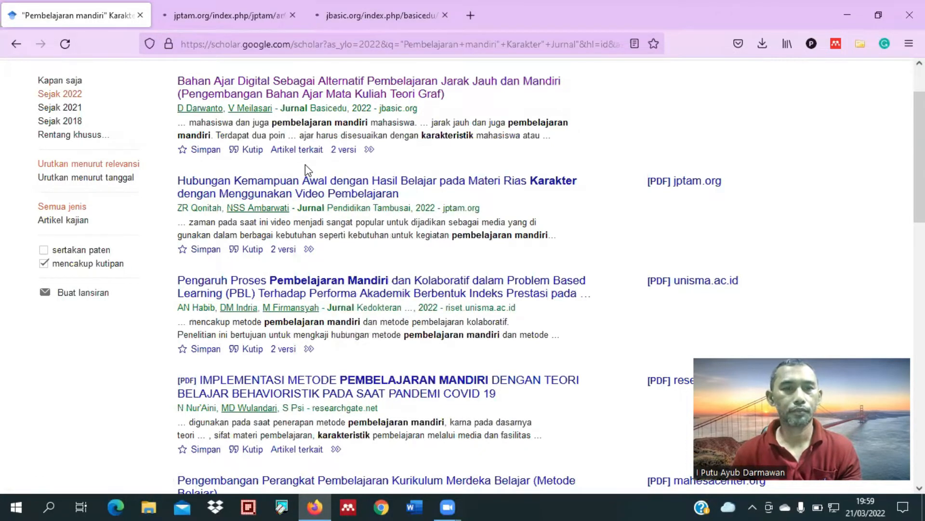
Step: Filter the search results with a custom year range (Rentang khusus) covering 2021 to 2022
{"action": "scroll", "coordinate": [306, 164], "scroll_direction": "down", "scroll_amount": 3}
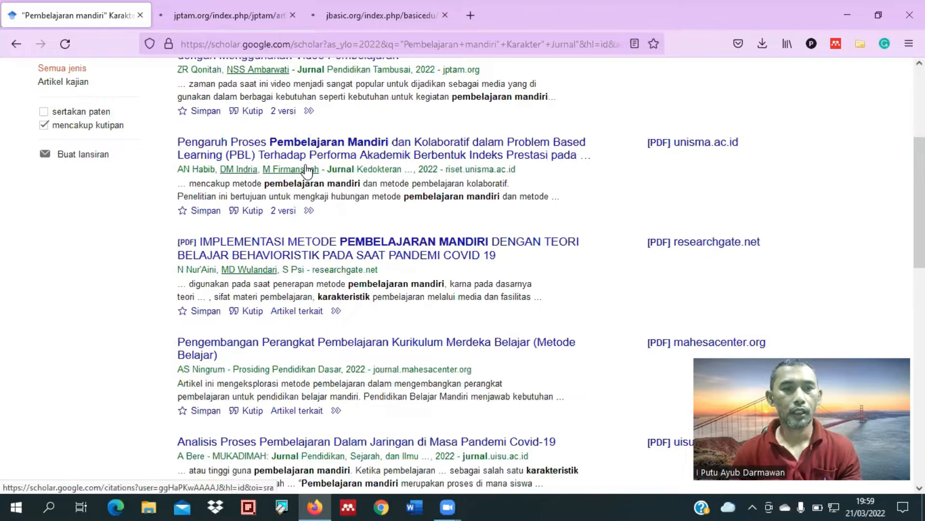
{"action": "scroll", "coordinate": [305, 169], "scroll_direction": "up", "scroll_amount": 5}
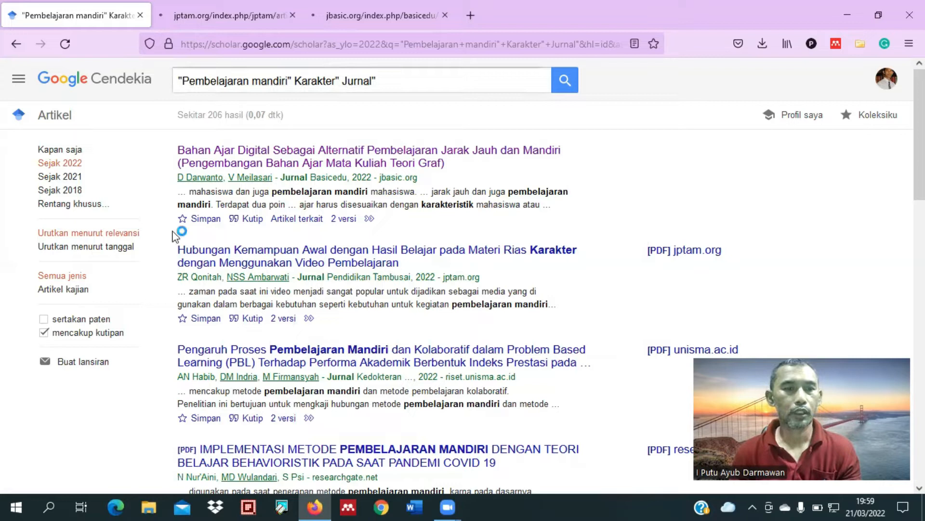
{"action": "left_click", "coordinate": [98, 212]}
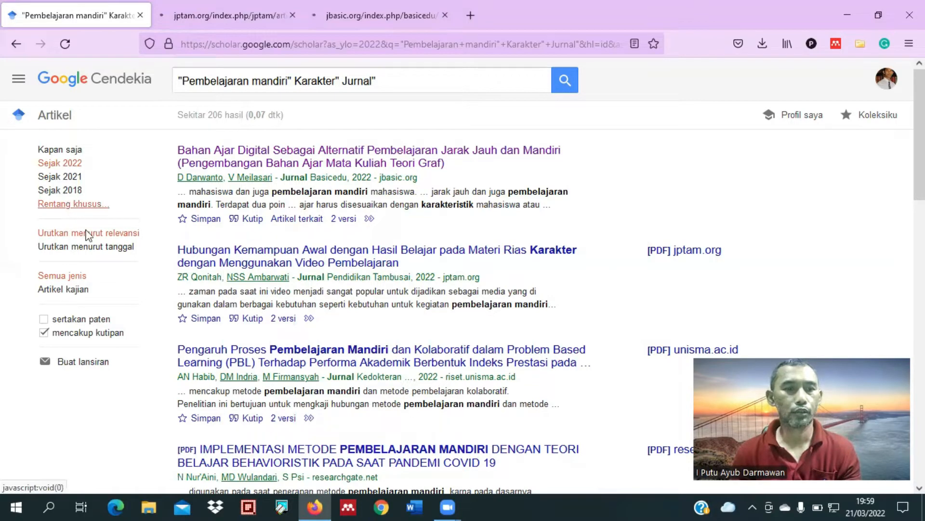
{"action": "left_click", "coordinate": [103, 223]}
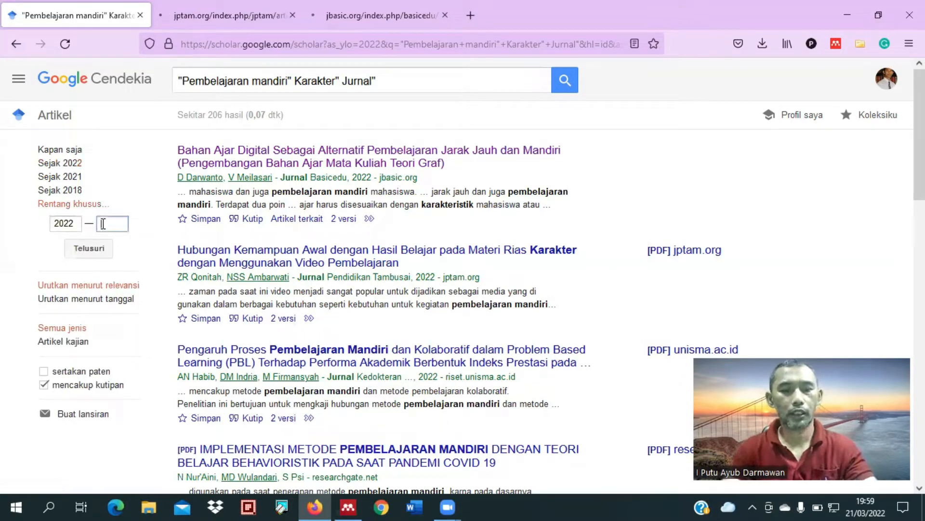
{"action": "type", "text": "2"}
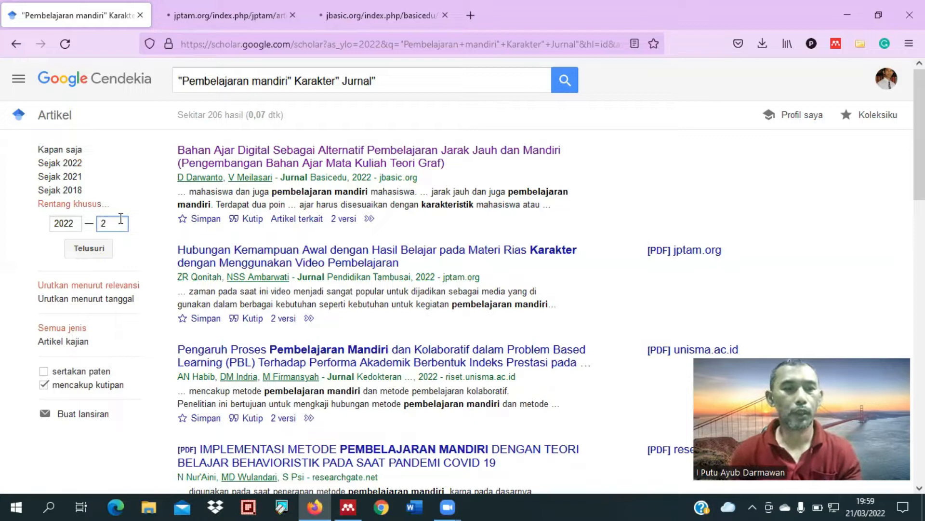
{"action": "type", "text": "021"}
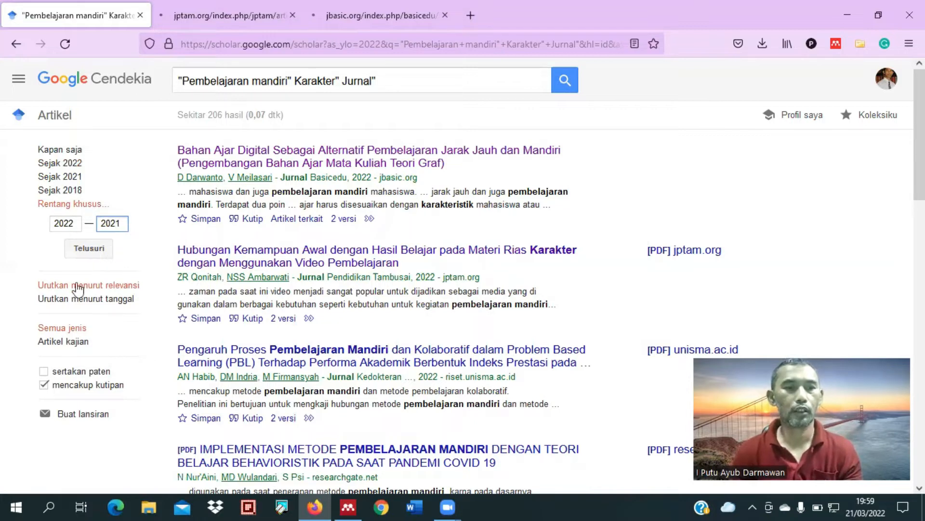
{"action": "key", "text": "Return"}
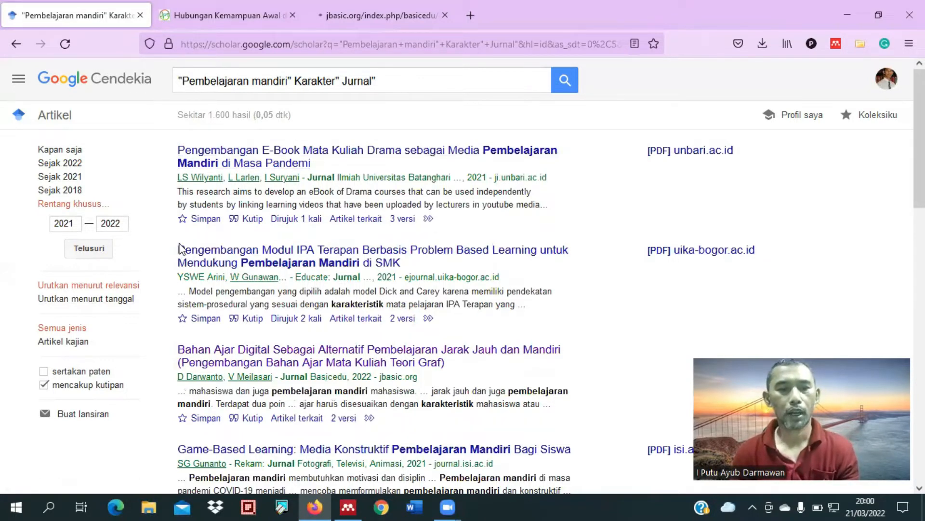
Step: Skim the filtered results and switch to the opened article page "Hubungan Kemampuan Awal dengan Hasil Belajar"
{"action": "scroll", "coordinate": [239, 251], "scroll_direction": "down", "scroll_amount": 3}
{"action": "scroll", "coordinate": [238, 251], "scroll_direction": "down", "scroll_amount": 2}
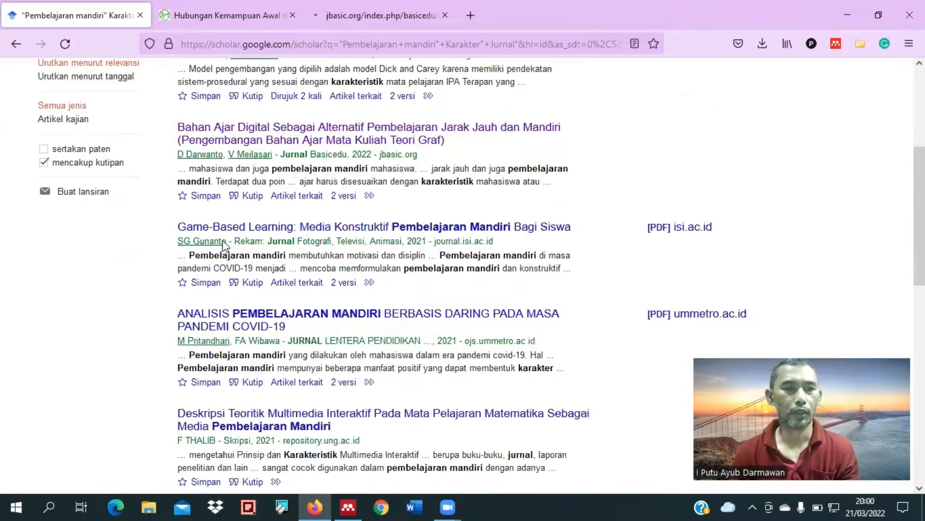
{"action": "scroll", "coordinate": [222, 247], "scroll_direction": "up", "scroll_amount": 4}
{"action": "scroll", "coordinate": [254, 164], "scroll_direction": "up", "scroll_amount": 1}
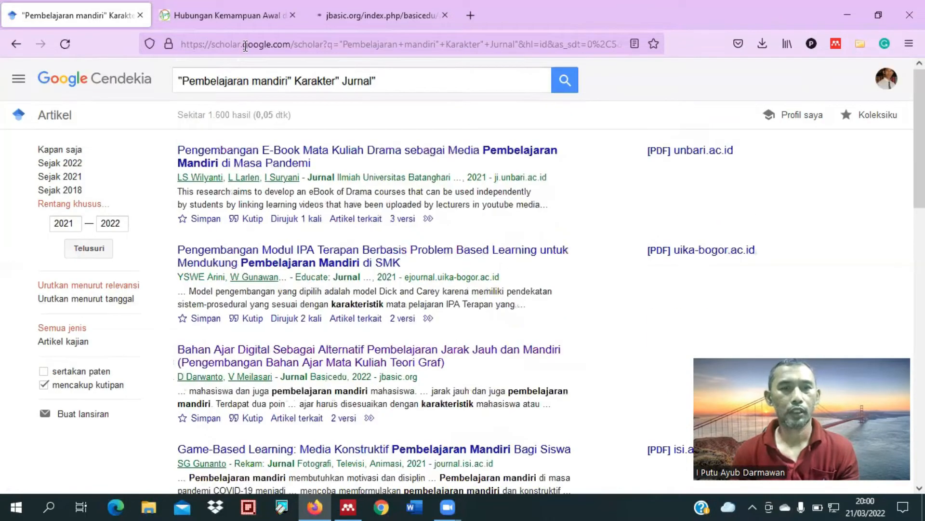
{"action": "left_click", "coordinate": [225, 18]}
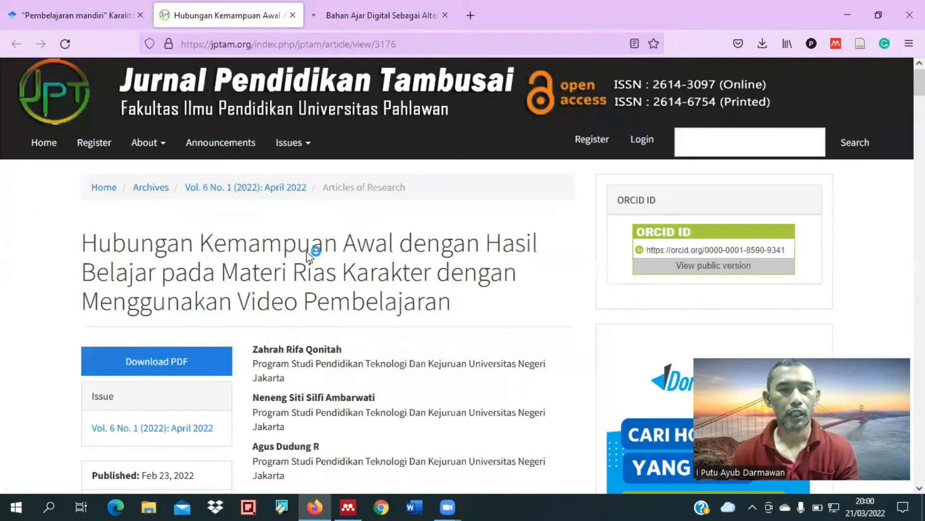
Step: Examine the article page's authors, abstract, citation information, copyright terms and reference list
{"action": "scroll", "coordinate": [308, 250], "scroll_direction": "down", "scroll_amount": 1}
{"action": "scroll", "coordinate": [308, 251], "scroll_direction": "down", "scroll_amount": 3}
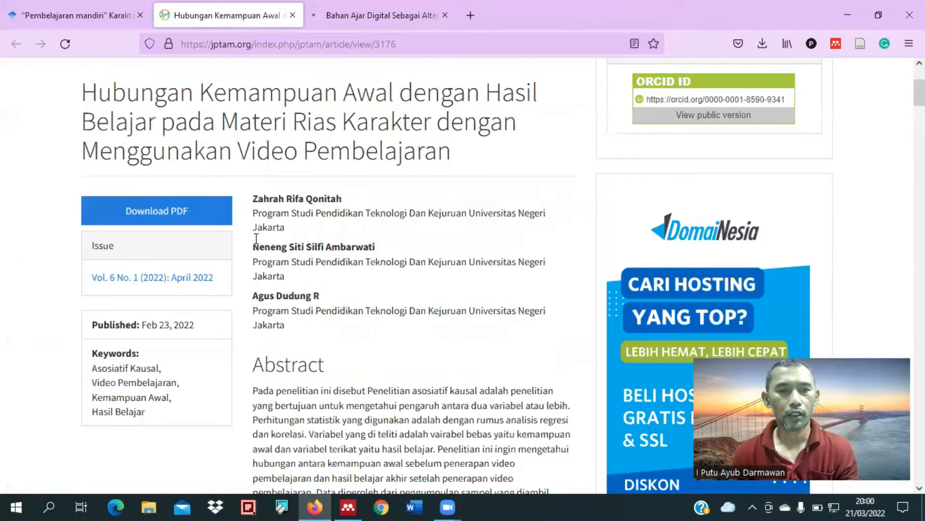
{"action": "scroll", "coordinate": [256, 238], "scroll_direction": "down", "scroll_amount": 5}
{"action": "scroll", "coordinate": [267, 236], "scroll_direction": "down", "scroll_amount": 5}
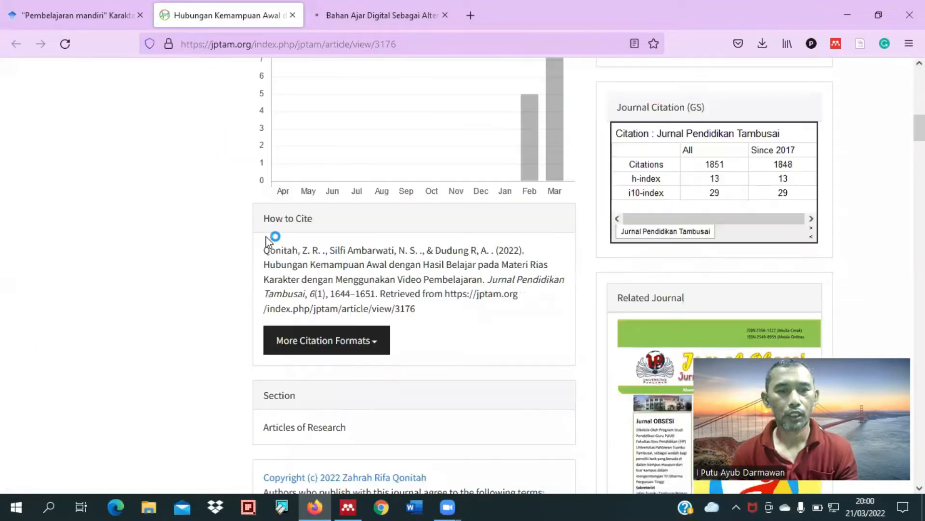
{"action": "scroll", "coordinate": [268, 239], "scroll_direction": "down", "scroll_amount": 4}
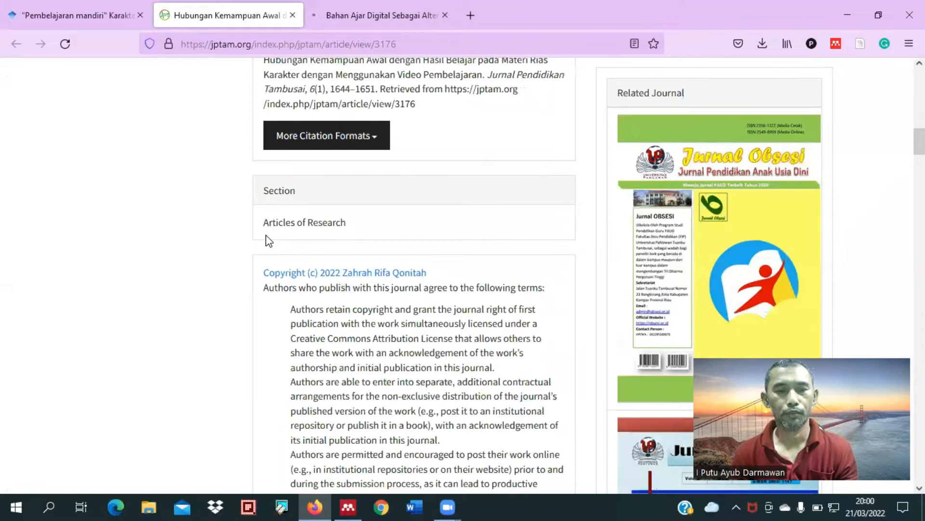
{"action": "scroll", "coordinate": [268, 240], "scroll_direction": "down", "scroll_amount": 1}
{"action": "scroll", "coordinate": [269, 240], "scroll_direction": "down", "scroll_amount": 5}
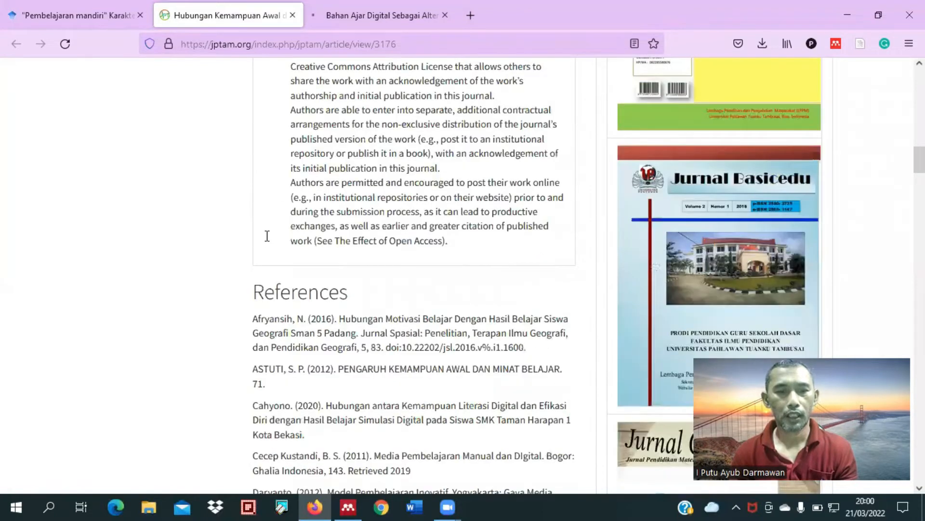
{"action": "scroll", "coordinate": [267, 235], "scroll_direction": "down", "scroll_amount": 15}
{"action": "scroll", "coordinate": [271, 241], "scroll_direction": "up", "scroll_amount": 10}
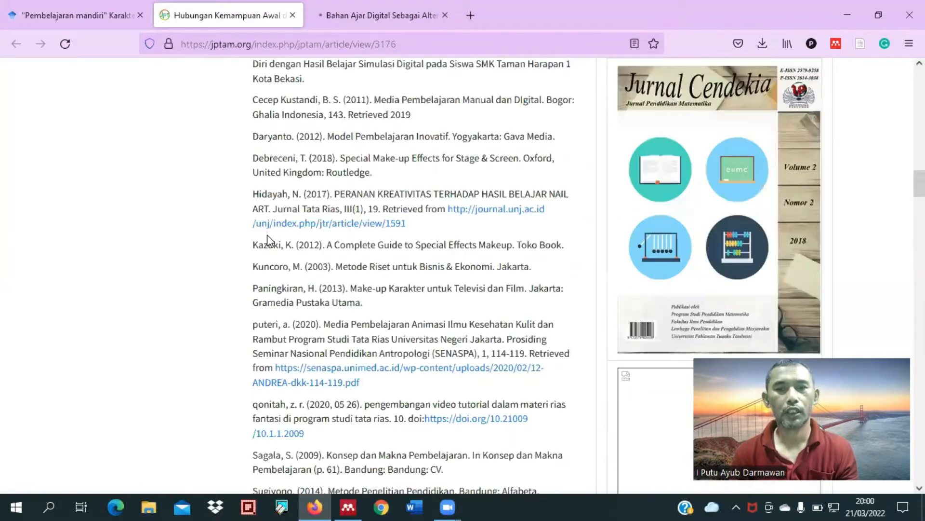
{"action": "scroll", "coordinate": [272, 236], "scroll_direction": "up", "scroll_amount": 6}
{"action": "scroll", "coordinate": [271, 236], "scroll_direction": "up", "scroll_amount": 7}
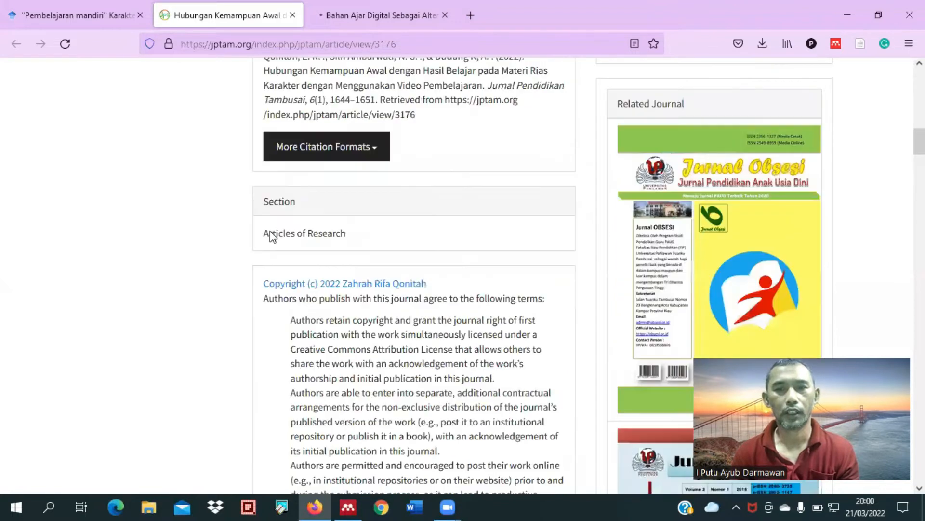
Step: Review the authors and abstract of "Hubungan Kemampuan Awal", plus the journal header, DOI and abstract of "Bahan Ajar Digital"
{"action": "scroll", "coordinate": [273, 236], "scroll_direction": "up", "scroll_amount": 7}
{"action": "scroll", "coordinate": [272, 229], "scroll_direction": "up", "scroll_amount": 5}
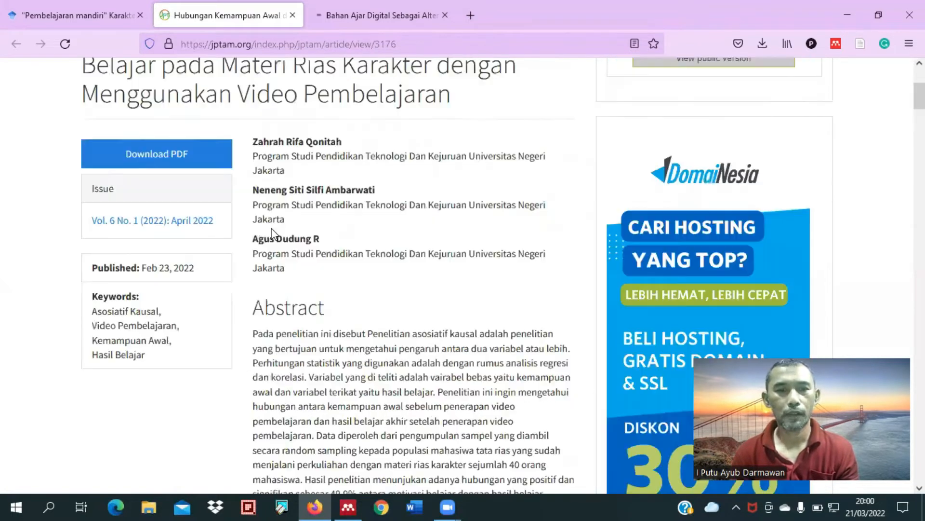
{"action": "scroll", "coordinate": [272, 228], "scroll_direction": "up", "scroll_amount": 5}
{"action": "scroll", "coordinate": [419, 149], "scroll_direction": "down", "scroll_amount": 3}
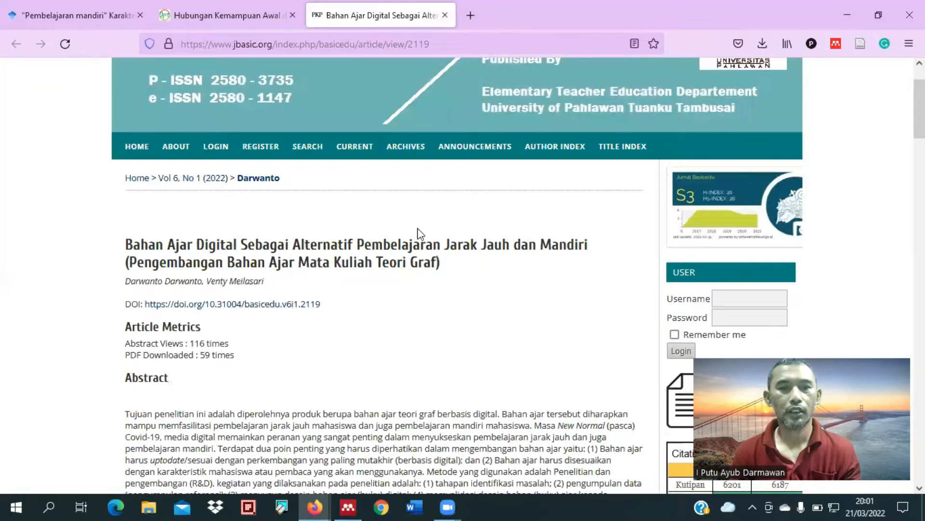
{"action": "scroll", "coordinate": [193, 314], "scroll_direction": "up", "scroll_amount": 1}
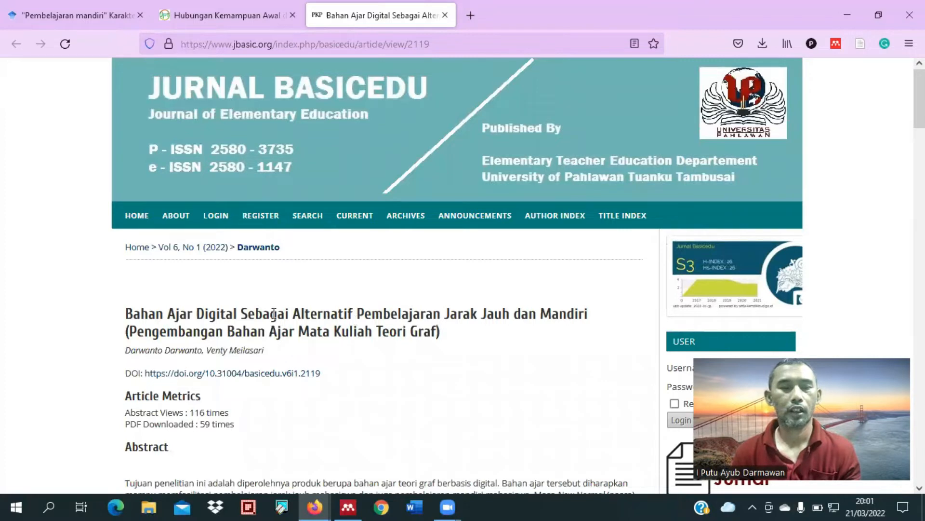
{"action": "scroll", "coordinate": [186, 374], "scroll_direction": "down", "scroll_amount": 2}
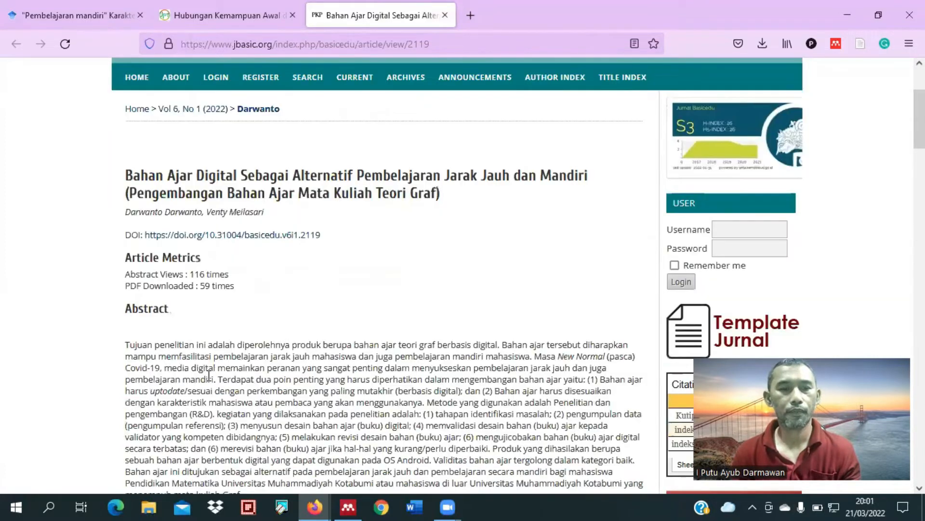
Step: Follow the DOI link of "Bahan Ajar Digital", load the Mendeley importer on the "Hubungan Kemampuan Awal" page, and return to the DOI article
{"action": "left_click", "coordinate": [269, 238]}
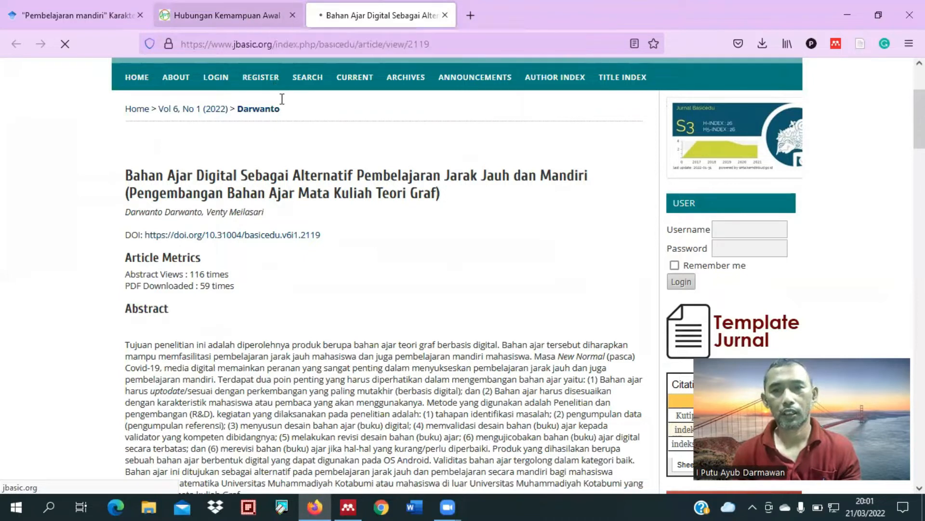
{"action": "key", "text": "ctrl+shift+Tab"}
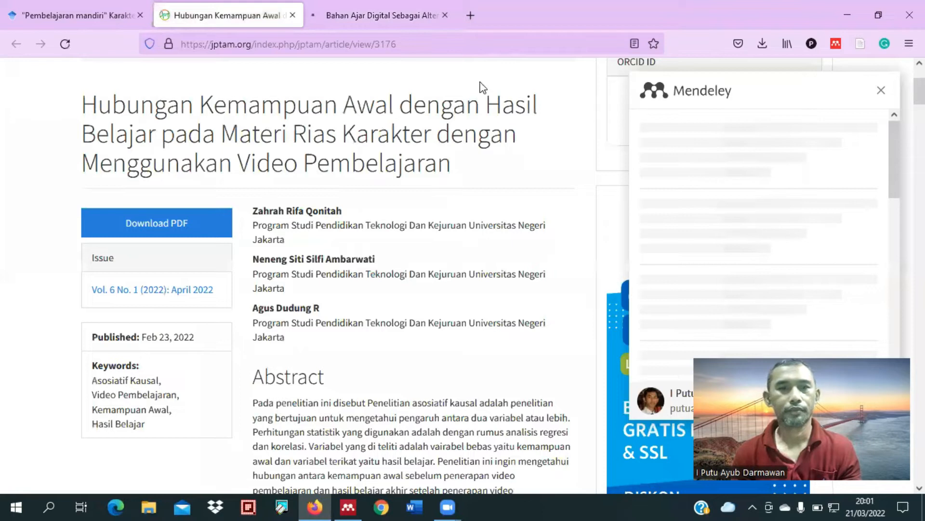
{"action": "left_click", "coordinate": [383, 23]}
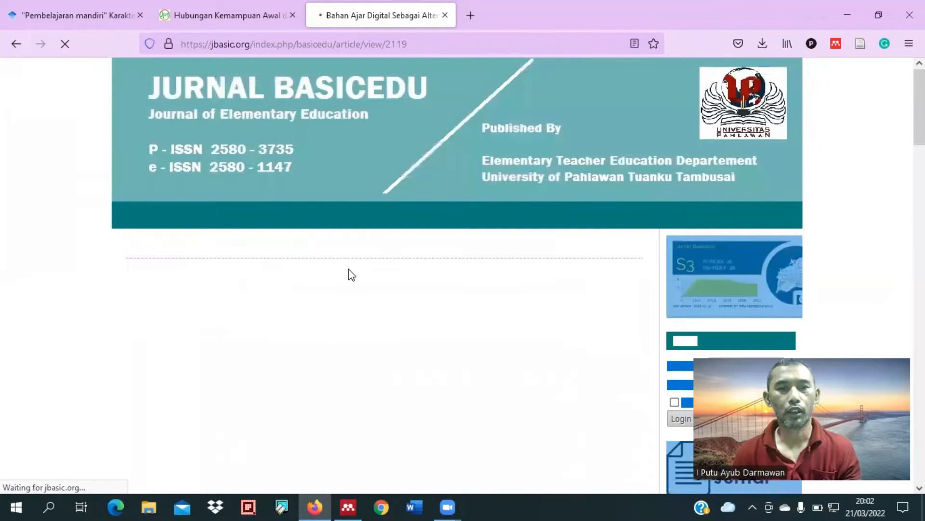
Step: Copy the DOI 10.31004/basicedu.v6i1.2119 from the article page and enter it in a new manual entry in Mendeley Desktop
{"action": "left_click_drag", "start_coordinate": [299, 378], "coordinate": [205, 381]}
{"action": "key", "text": "ctrl+c"}
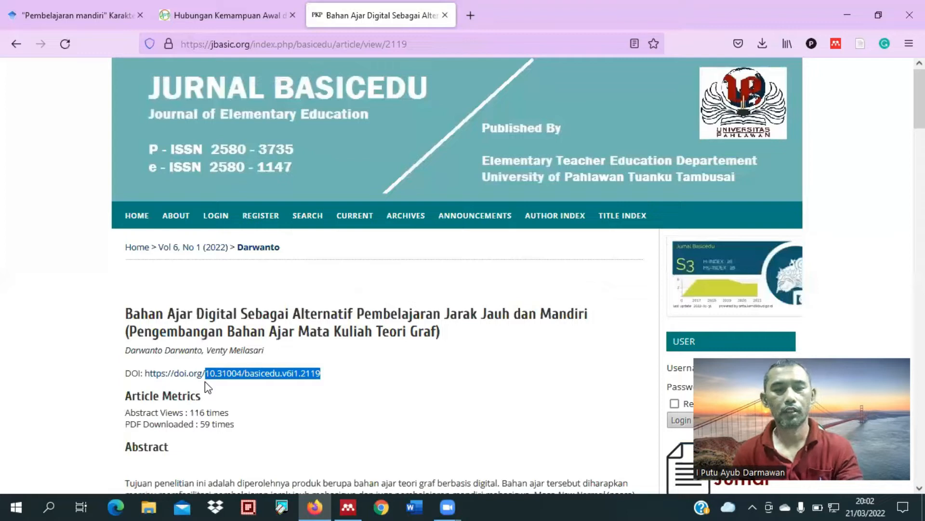
{"action": "left_click", "coordinate": [349, 507]}
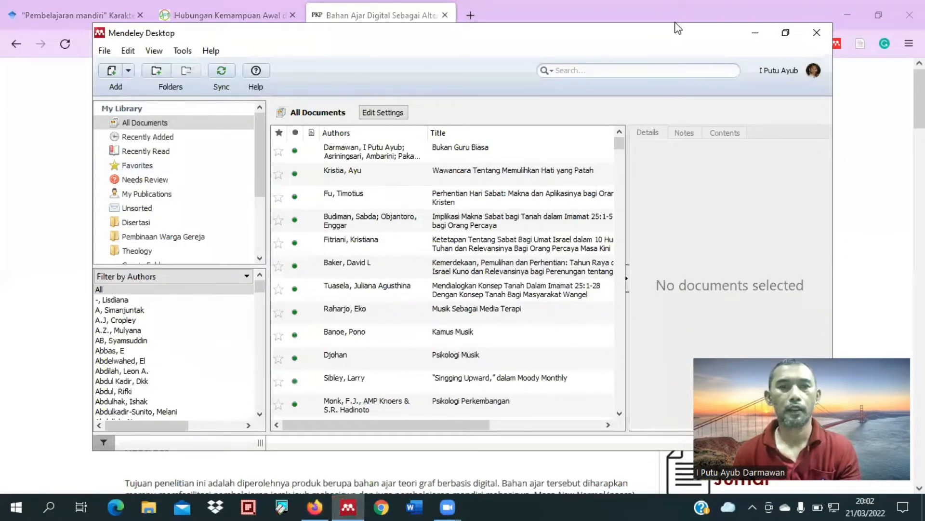
{"action": "left_click", "coordinate": [128, 71]}
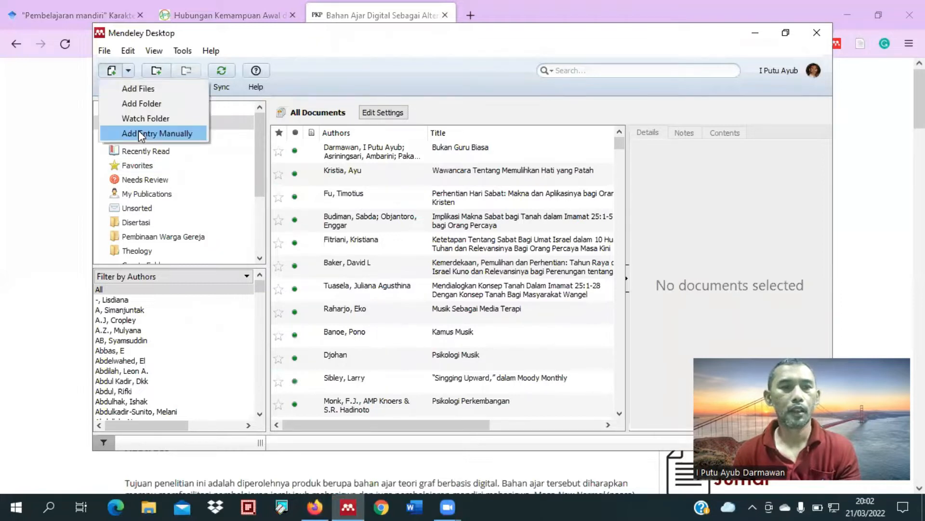
{"action": "left_click", "coordinate": [140, 132]}
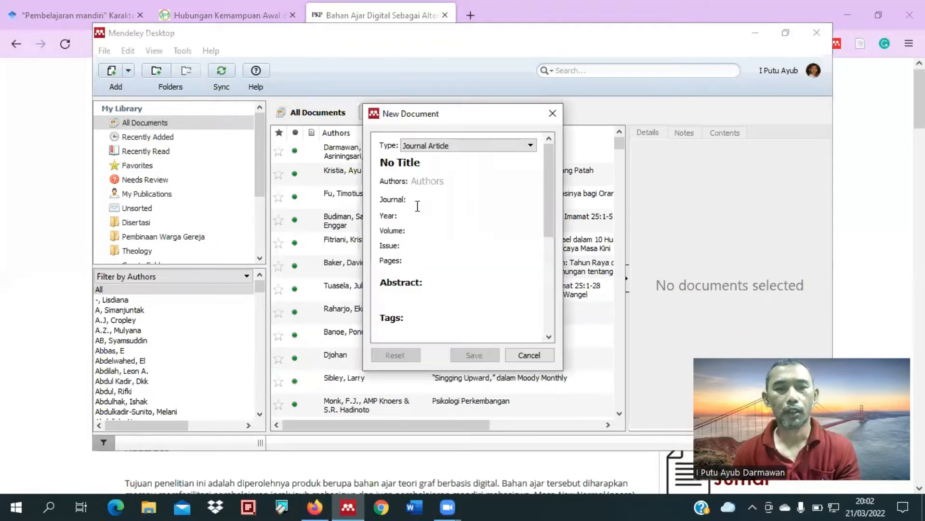
{"action": "scroll", "coordinate": [427, 231], "scroll_direction": "down", "scroll_amount": 5}
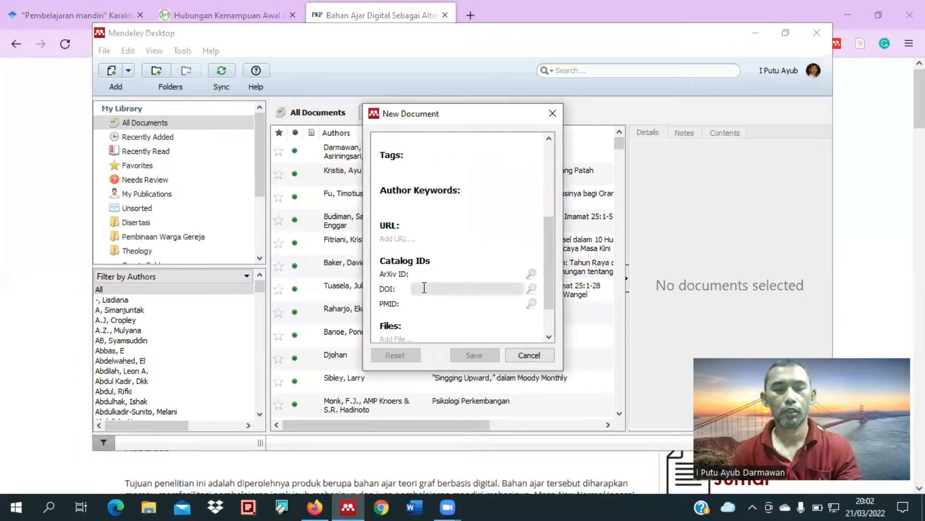
{"action": "left_click", "coordinate": [424, 288]}
{"action": "key", "text": "ctrl+v"}
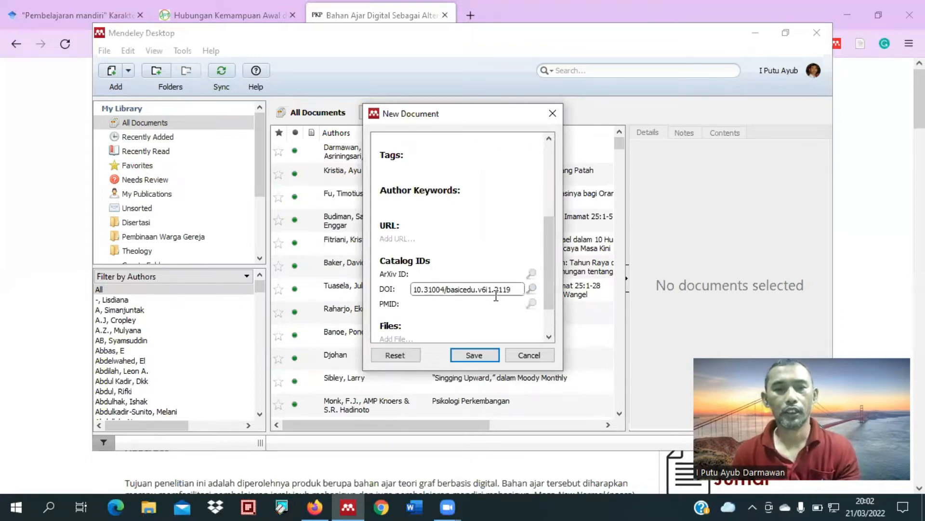
Step: Look up the new document's bibliographic details from its DOI
{"action": "scroll", "coordinate": [433, 175], "scroll_direction": "up", "scroll_amount": 5}
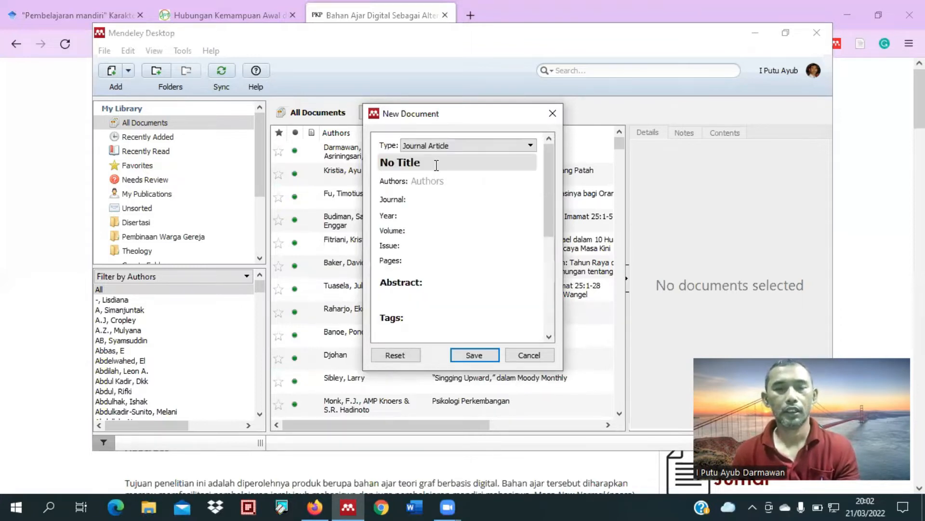
{"action": "scroll", "coordinate": [500, 256], "scroll_direction": "down", "scroll_amount": 5}
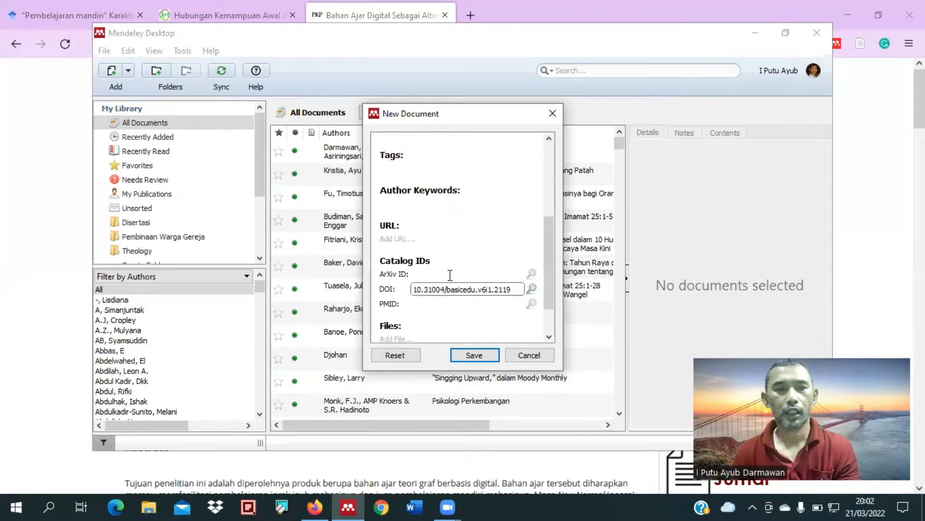
{"action": "left_click", "coordinate": [532, 289]}
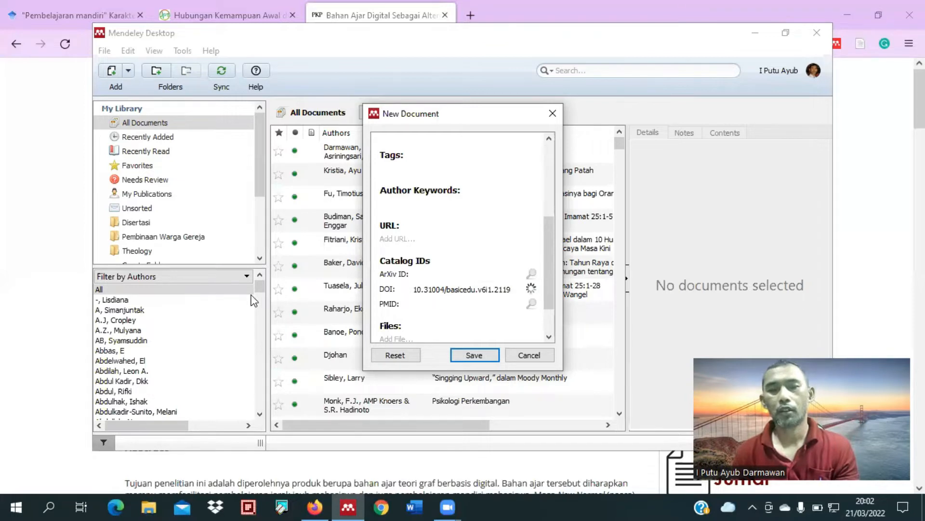
{"action": "scroll", "coordinate": [471, 235], "scroll_direction": "up", "scroll_amount": 5}
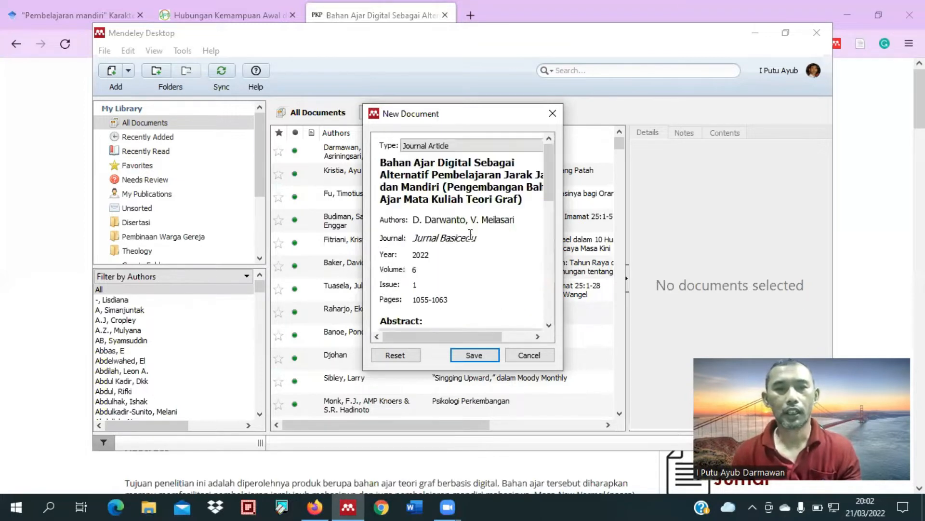
Step: Check the retrieved title, authors, journal, abstract and catalog details, and save the new document to the library
{"action": "left_click", "coordinate": [470, 219]}
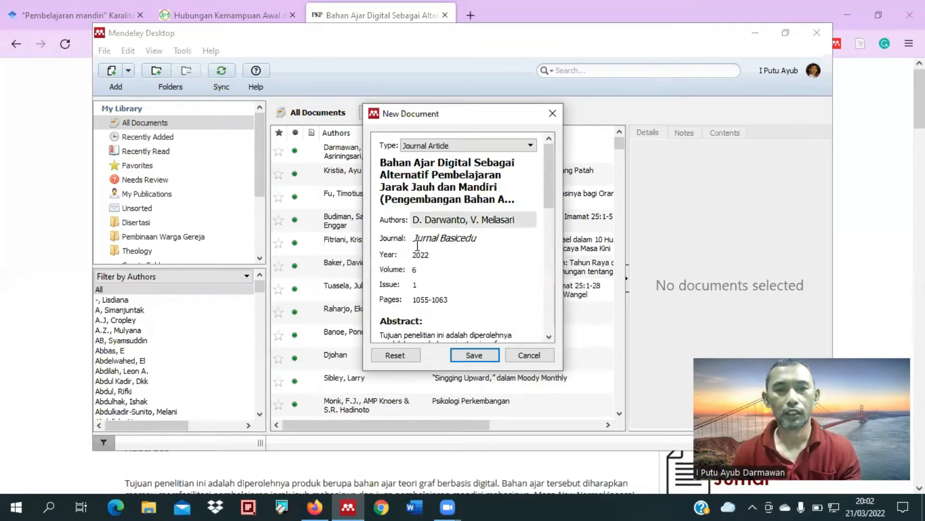
{"action": "left_click", "coordinate": [416, 172]}
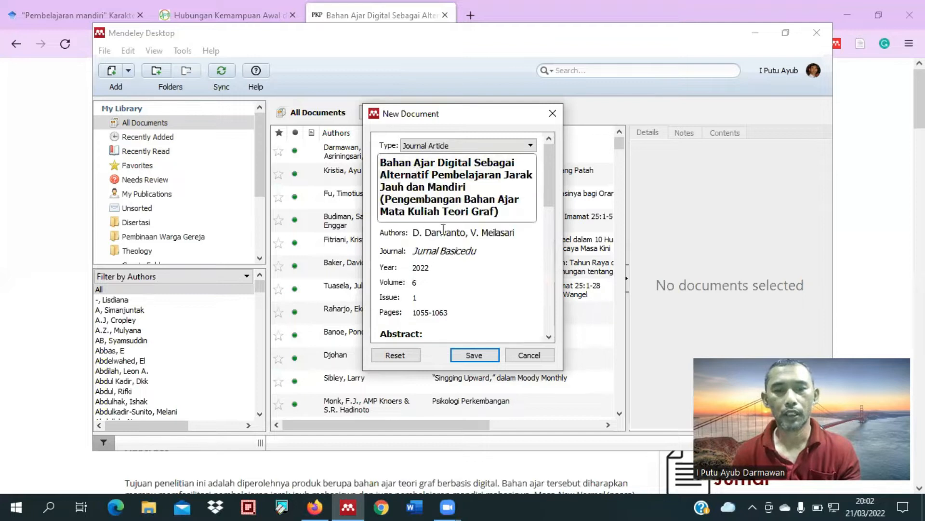
{"action": "scroll", "coordinate": [448, 235], "scroll_direction": "down", "scroll_amount": 1}
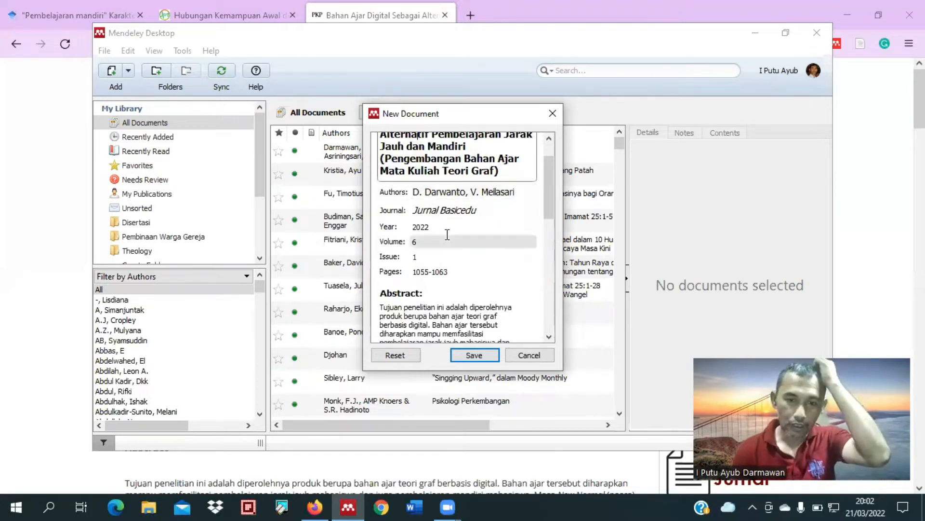
{"action": "scroll", "coordinate": [448, 239], "scroll_direction": "down", "scroll_amount": 2}
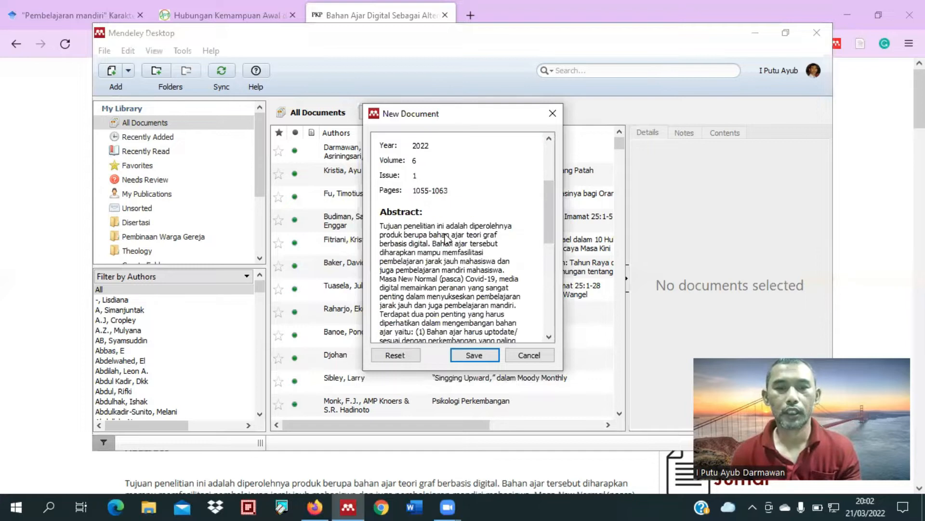
{"action": "scroll", "coordinate": [447, 240], "scroll_direction": "down", "scroll_amount": 3}
{"action": "scroll", "coordinate": [437, 227], "scroll_direction": "down", "scroll_amount": 1}
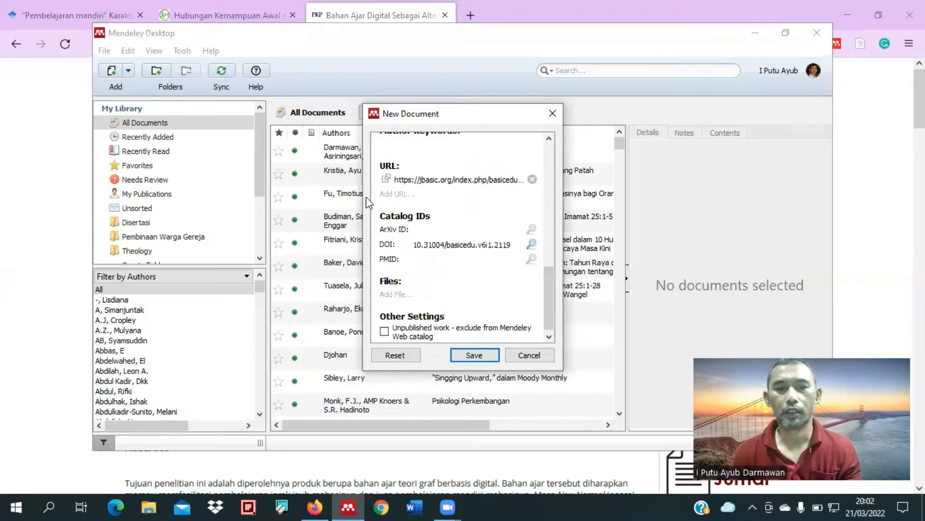
{"action": "left_click", "coordinate": [472, 361]}
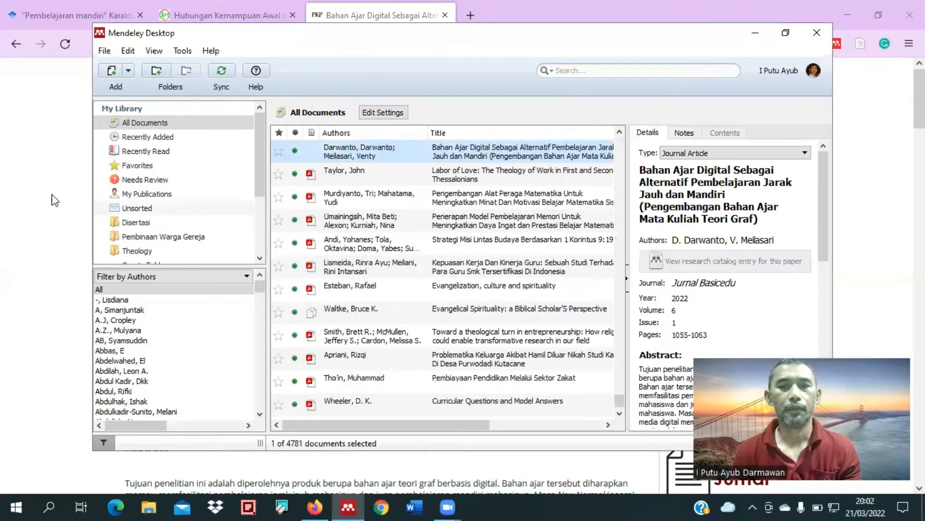
Step: In Firefox, open the Mendeley reference detected for "Hubungan Kemampuan Awal" for editing and set its reference type to Journal Article
{"action": "left_click", "coordinate": [175, 7]}
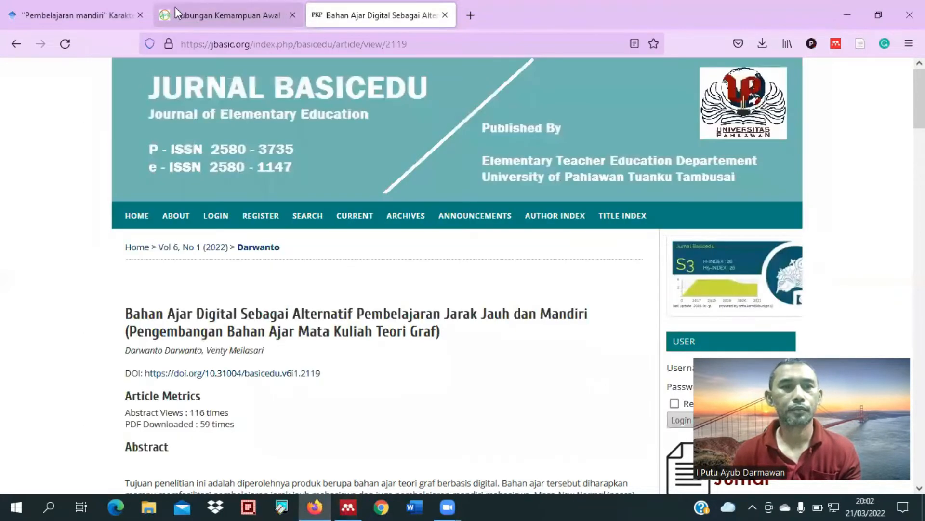
{"action": "left_click", "coordinate": [184, 16]}
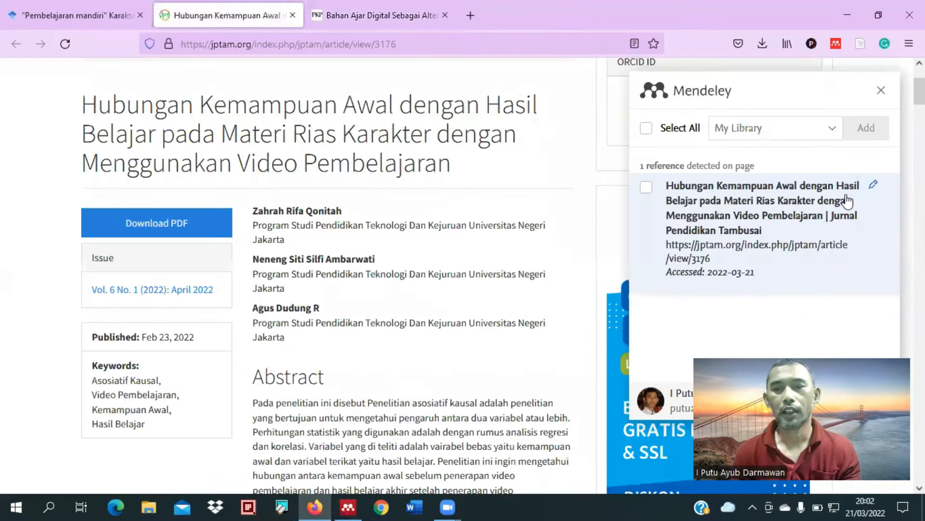
{"action": "left_click", "coordinate": [736, 215]}
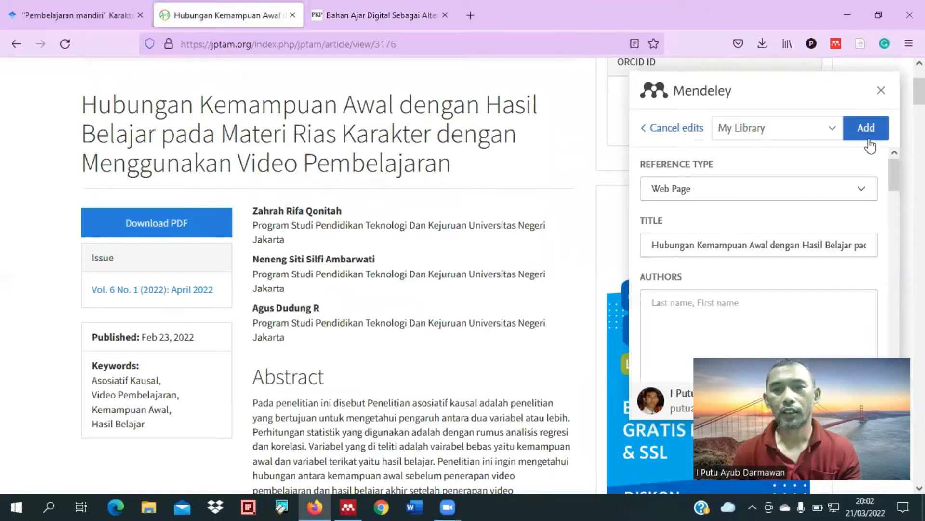
{"action": "left_click", "coordinate": [776, 197]}
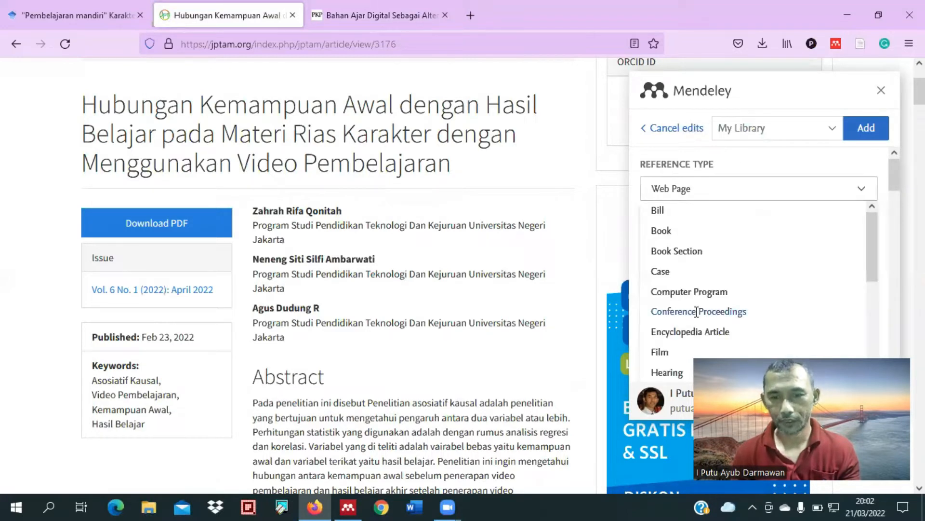
{"action": "scroll", "coordinate": [697, 312], "scroll_direction": "down", "scroll_amount": 3}
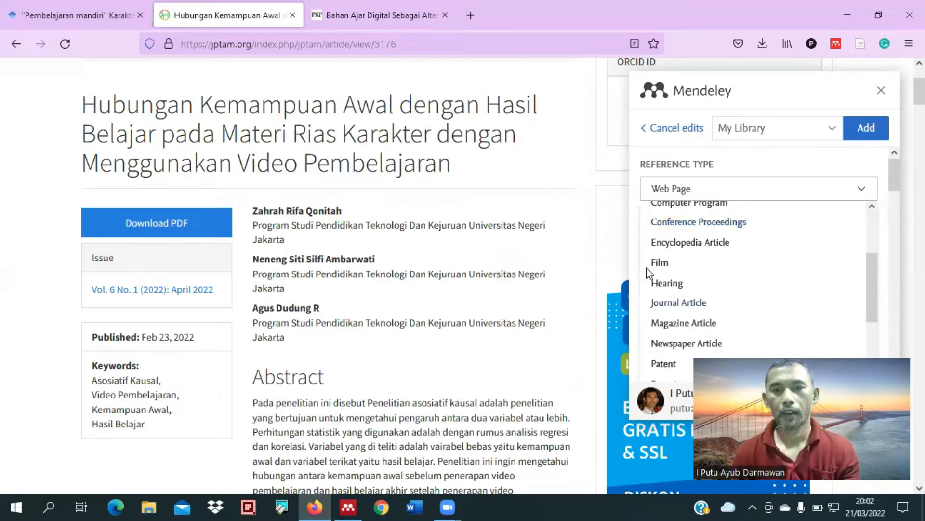
{"action": "left_click", "coordinate": [678, 302]}
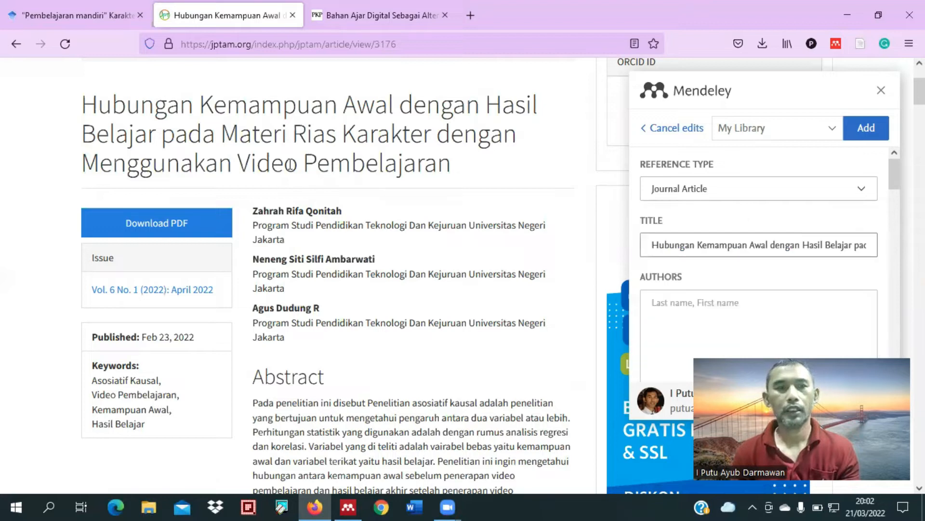
Step: Remove the trailing "| Jurnal Pendidikan Tambusai" from the reference title so it ends with "Video Pembelajaran"
{"action": "left_click", "coordinate": [808, 250]}
{"action": "key", "text": "Right"}
{"action": "key", "text": "Right"}
{"action": "key", "text": "Right"}
{"action": "key", "text": "Right"}
{"action": "key", "text": "Right"}
{"action": "key", "text": "Right"}
{"action": "key", "text": "Right"}
{"action": "key", "text": "Right"}
{"action": "key", "text": "Right"}
{"action": "key", "text": "Right"}
{"action": "key", "text": "Right"}
{"action": "key", "text": "Right"}
{"action": "key", "text": "Right"}
{"action": "key", "text": "Right"}
{"action": "key", "text": "Right"}
{"action": "key", "text": "Right"}
{"action": "key", "text": "Right"}
{"action": "key", "text": "Right"}
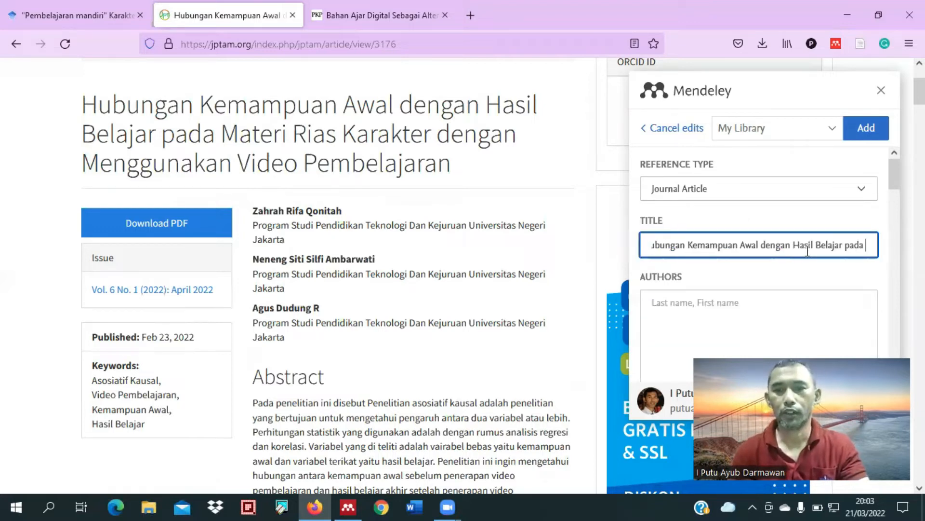
{"action": "key", "text": "End"}
{"action": "key", "text": "End"}
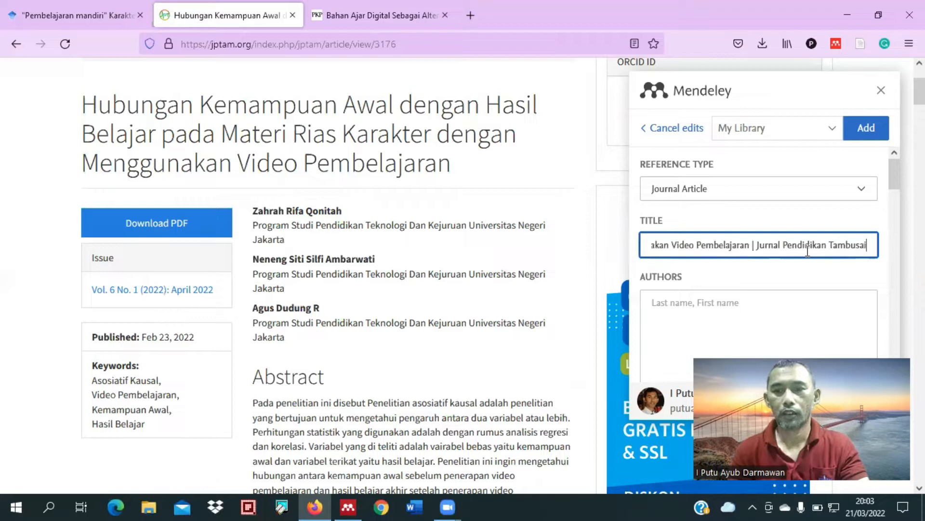
{"action": "key", "text": "ctrl+shift+Left"}
{"action": "key", "text": "ctrl+shift+Left"}
{"action": "key", "text": "ctrl+shift+Left"}
{"action": "key", "text": "ctrl+c"}
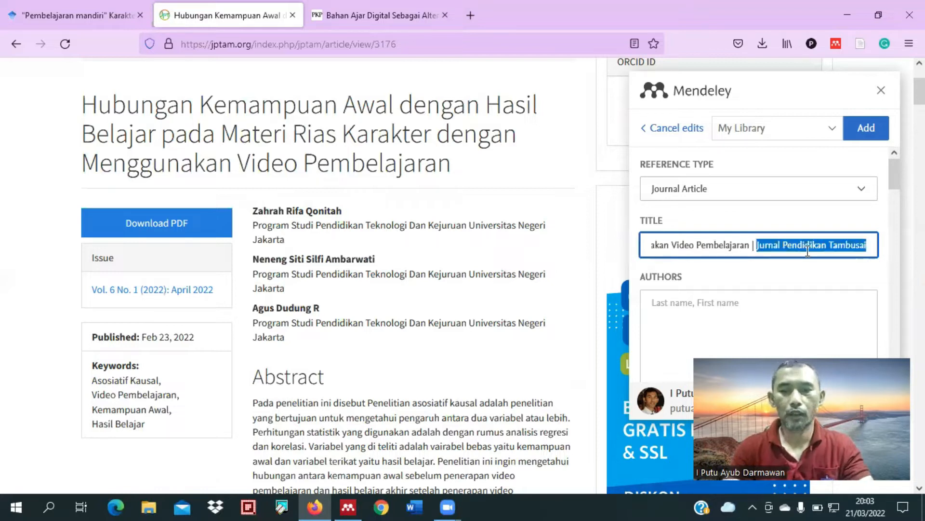
{"action": "key", "text": "BackSpace"}
{"action": "key", "text": "BackSpace"}
{"action": "key", "text": "BackSpace"}
{"action": "key", "text": "BackSpace"}
{"action": "key", "text": "BackSpace"}
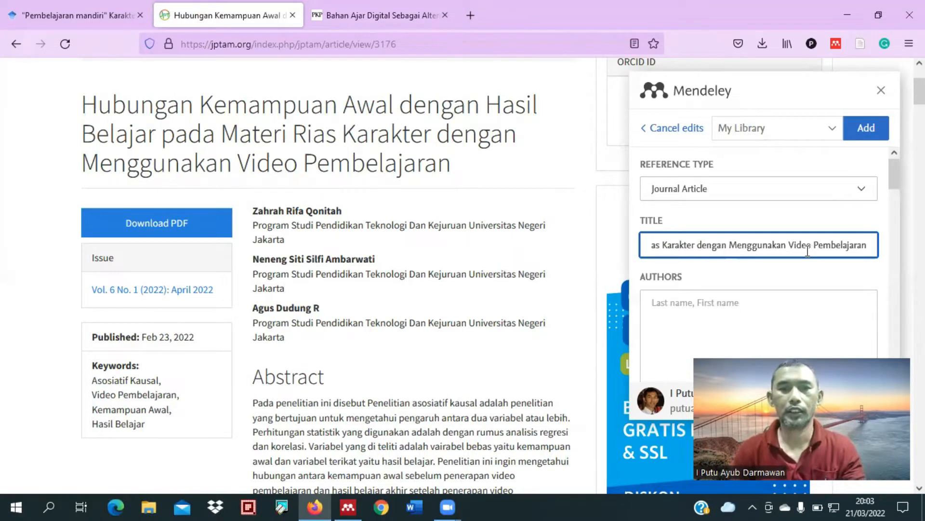
Step: Fill in "Jurnal Pendidikan Tambusai" as the journal name in the reference's publication details
{"action": "scroll", "coordinate": [453, 219], "scroll_direction": "up", "scroll_amount": 3}
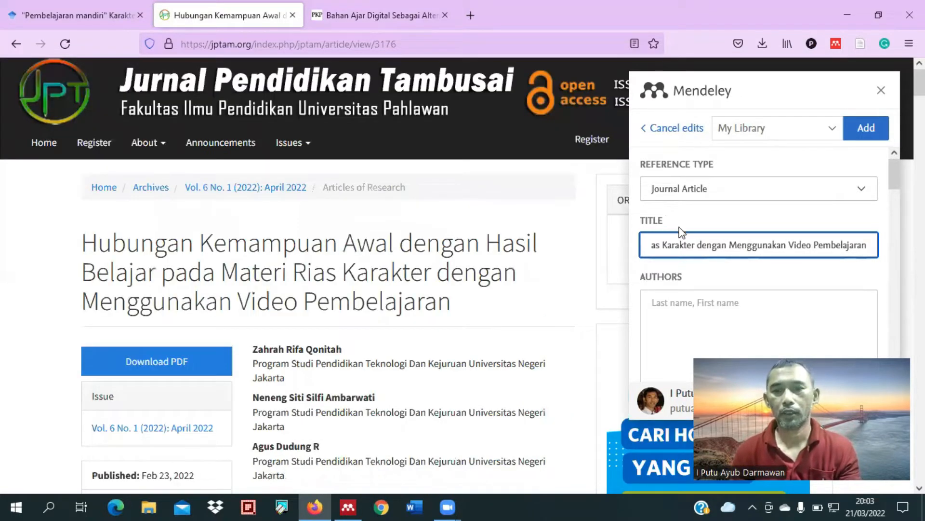
{"action": "scroll", "coordinate": [680, 229], "scroll_direction": "down", "scroll_amount": 5}
{"action": "left_click", "coordinate": [680, 207]}
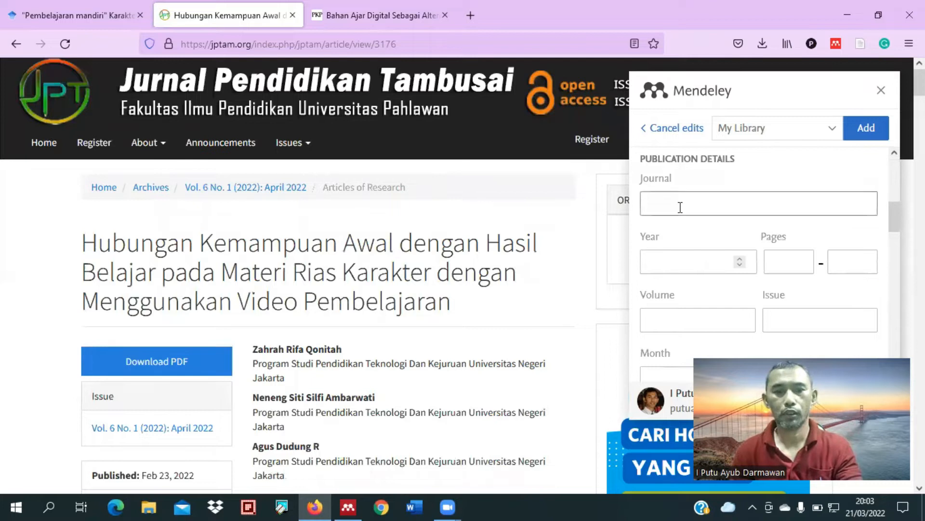
{"action": "key", "text": "ctrl+v"}
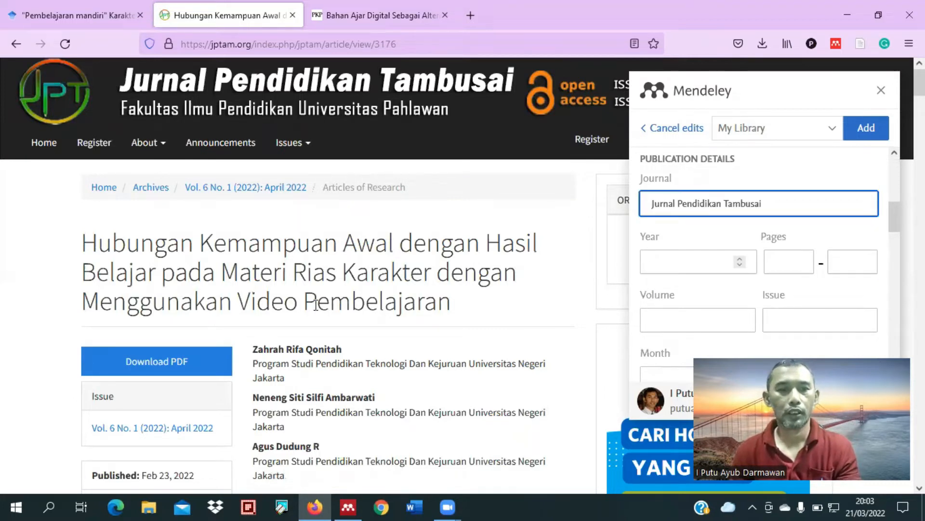
Step: Set the reference's publication year to 2022, its volume to 6 and its issue to 1
{"action": "scroll", "coordinate": [279, 341], "scroll_direction": "down", "scroll_amount": 2}
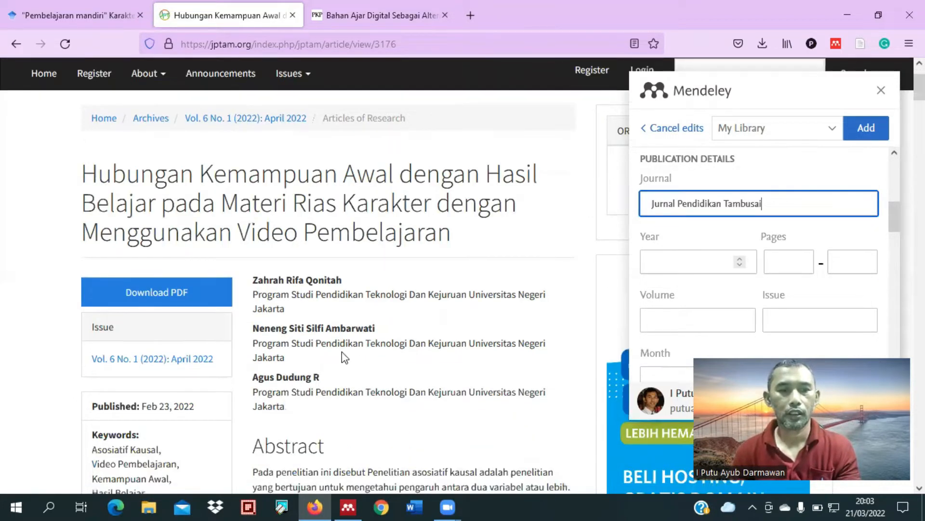
{"action": "scroll", "coordinate": [664, 294], "scroll_direction": "up", "scroll_amount": 2}
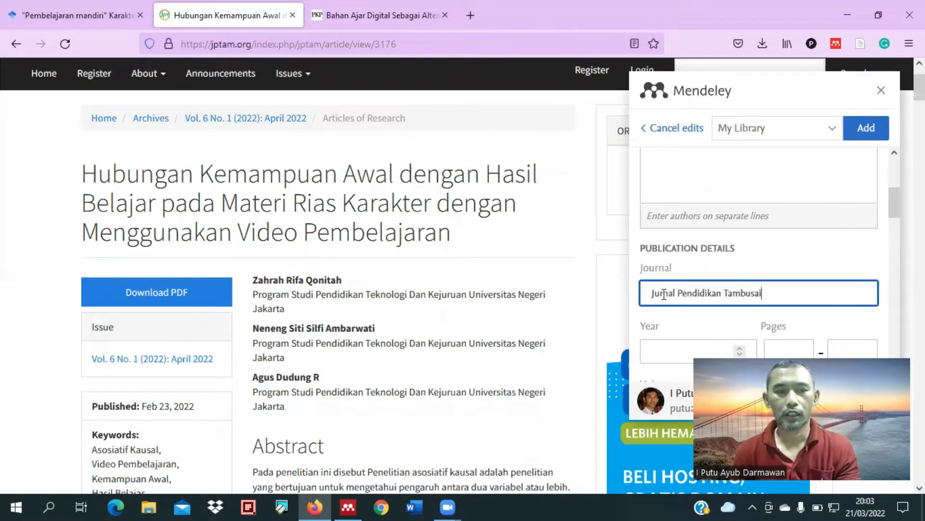
{"action": "scroll", "coordinate": [676, 278], "scroll_direction": "down", "scroll_amount": 4}
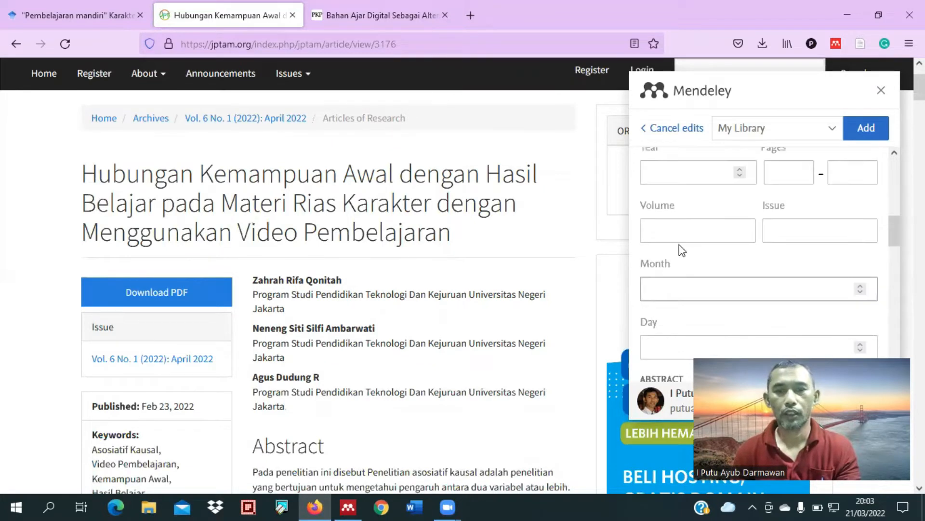
{"action": "left_click", "coordinate": [671, 172]}
{"action": "type", "text": "202"}
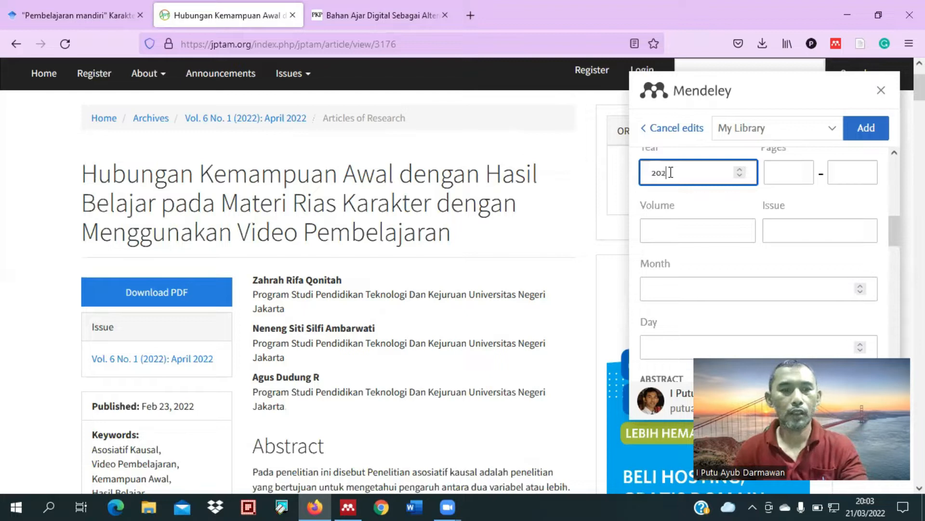
{"action": "type", "text": "2"}
{"action": "left_click", "coordinate": [677, 232]}
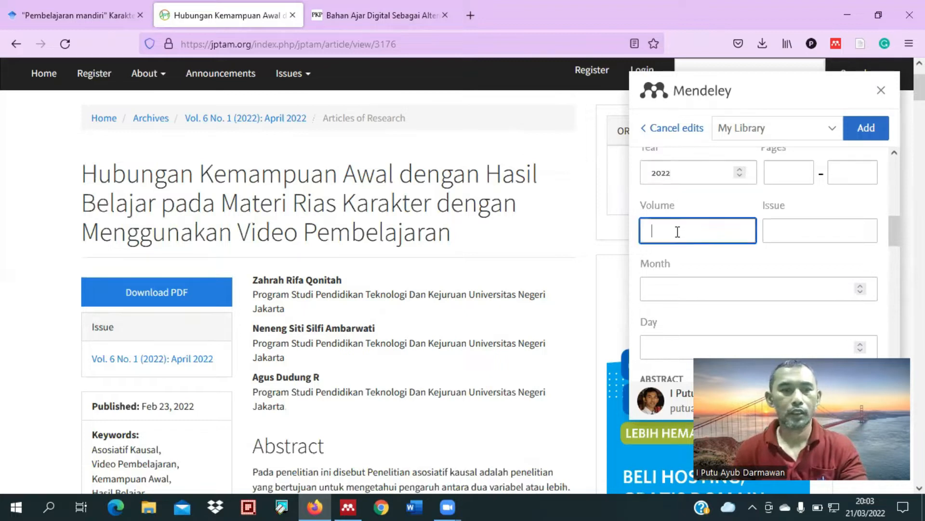
{"action": "type", "text": "6"}
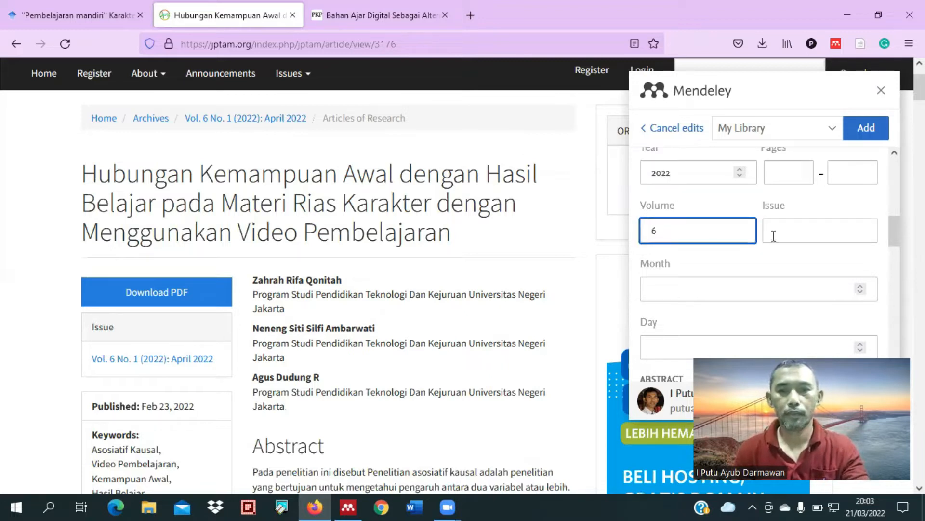
{"action": "left_click", "coordinate": [790, 234]}
{"action": "type", "text": "1"}
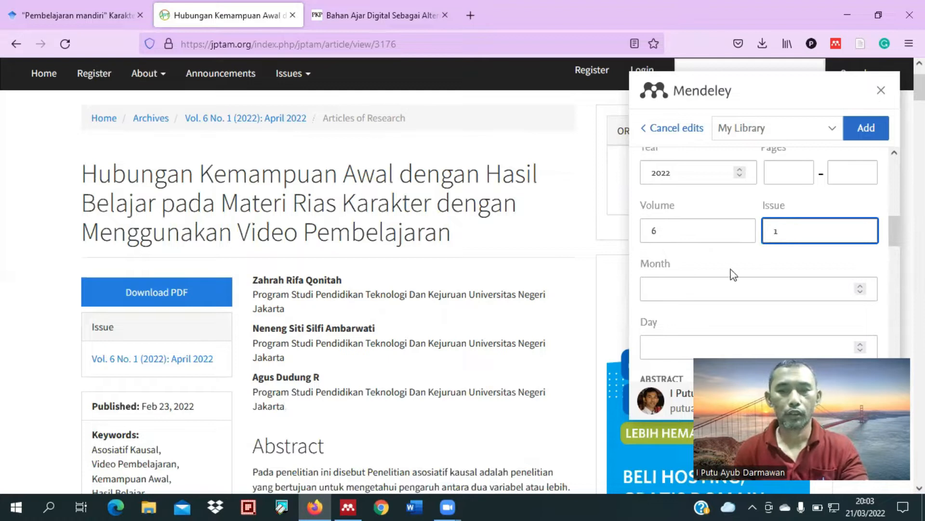
Step: Copy the first author's full name from the article page into the reference's authors and start a new line
{"action": "scroll", "coordinate": [323, 260], "scroll_direction": "down", "scroll_amount": 3}
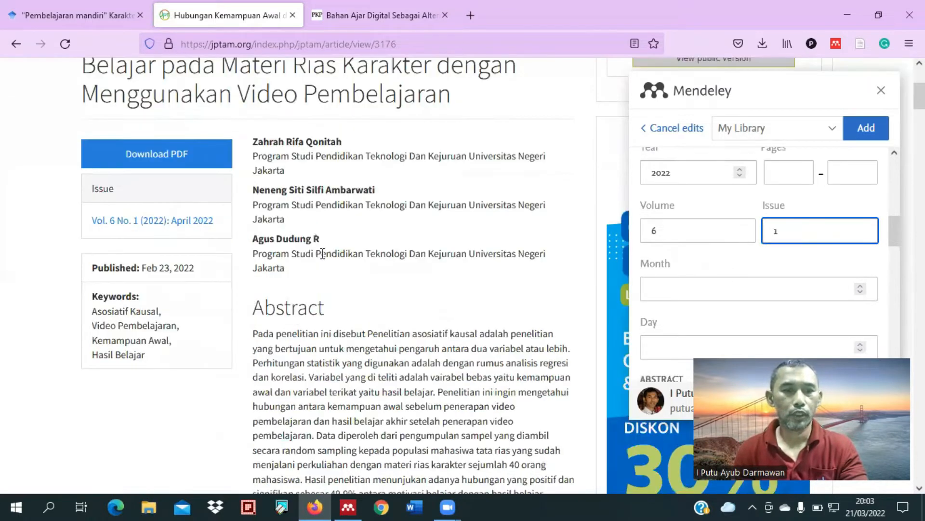
{"action": "scroll", "coordinate": [674, 209], "scroll_direction": "up", "scroll_amount": 1}
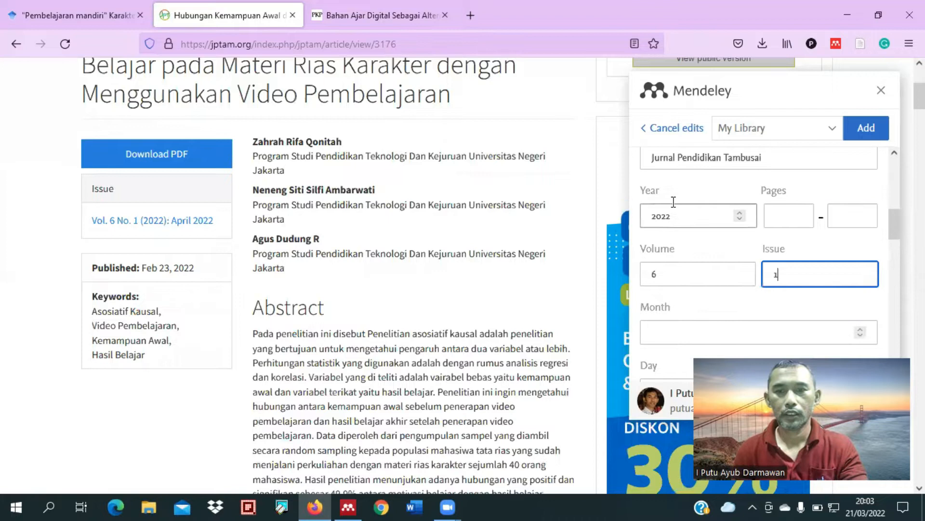
{"action": "scroll", "coordinate": [678, 227], "scroll_direction": "up", "scroll_amount": 3}
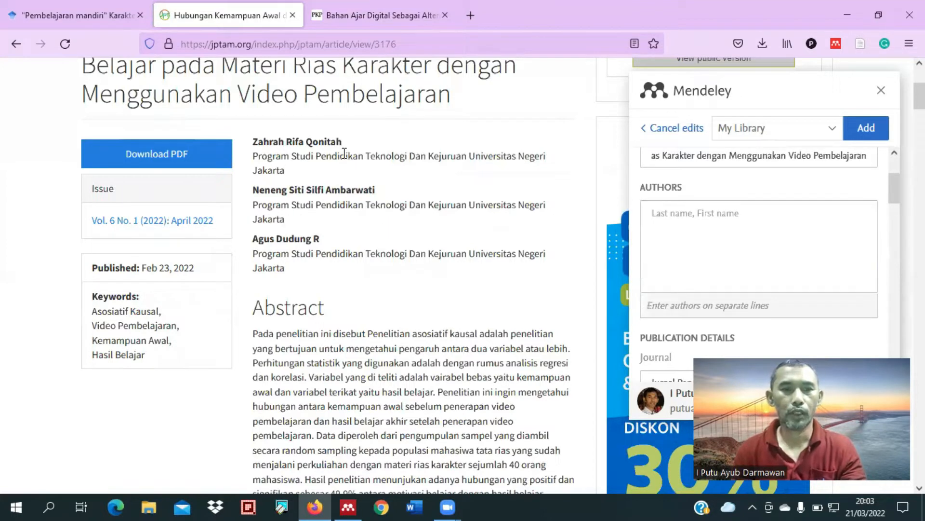
{"action": "left_click_drag", "start_coordinate": [252, 143], "coordinate": [343, 142]}
{"action": "key", "text": "ctrl+c"}
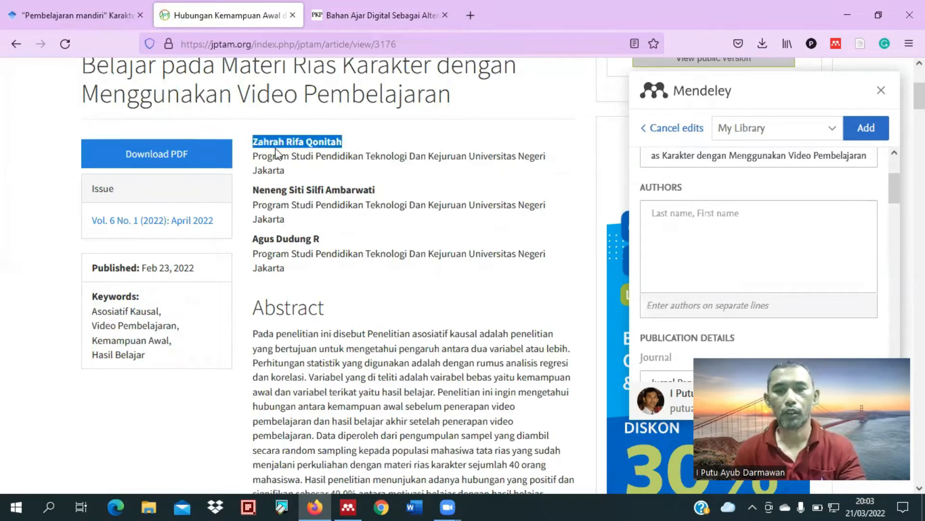
{"action": "left_click", "coordinate": [661, 211]}
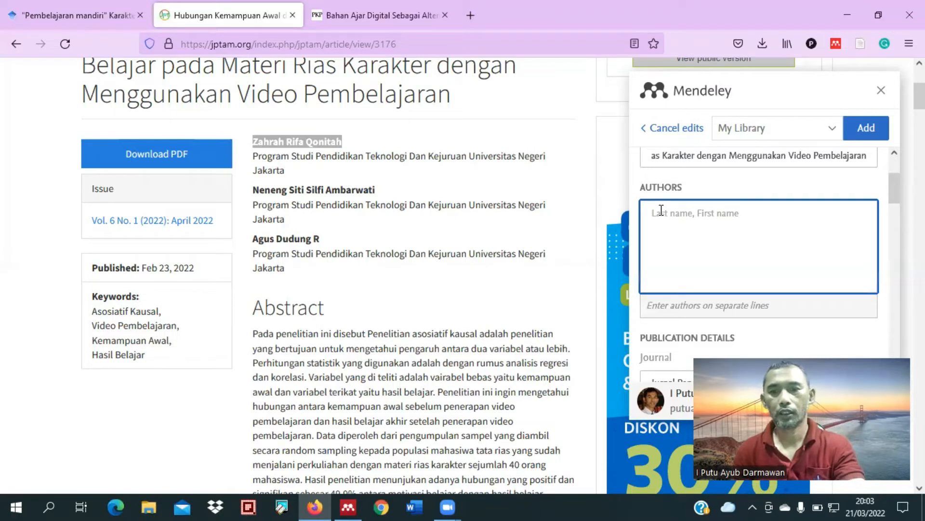
{"action": "key", "text": "ctrl+v"}
{"action": "key", "text": "Return"}
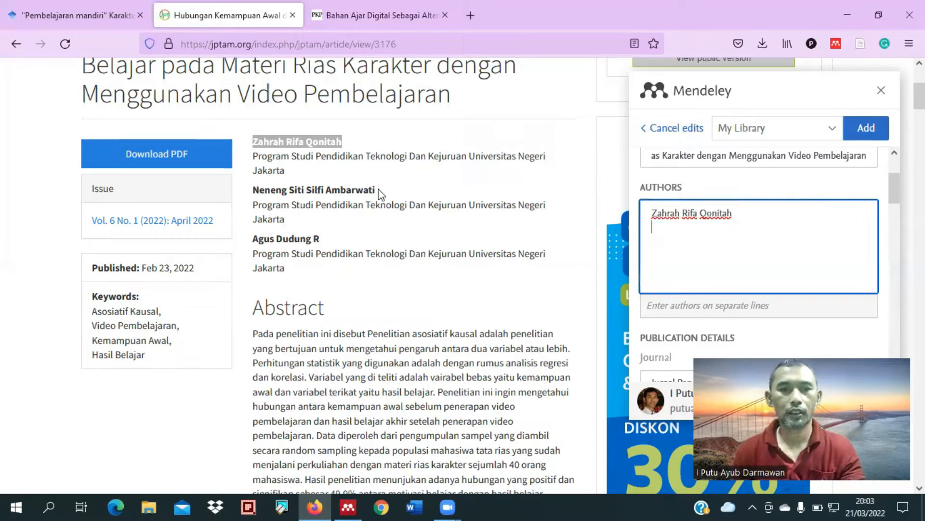
Step: Copy the second and third authors' full names from the article page onto separate lines of the reference's authors
{"action": "left_click_drag", "start_coordinate": [375, 190], "coordinate": [254, 193]}
{"action": "key", "text": "ctrl+c"}
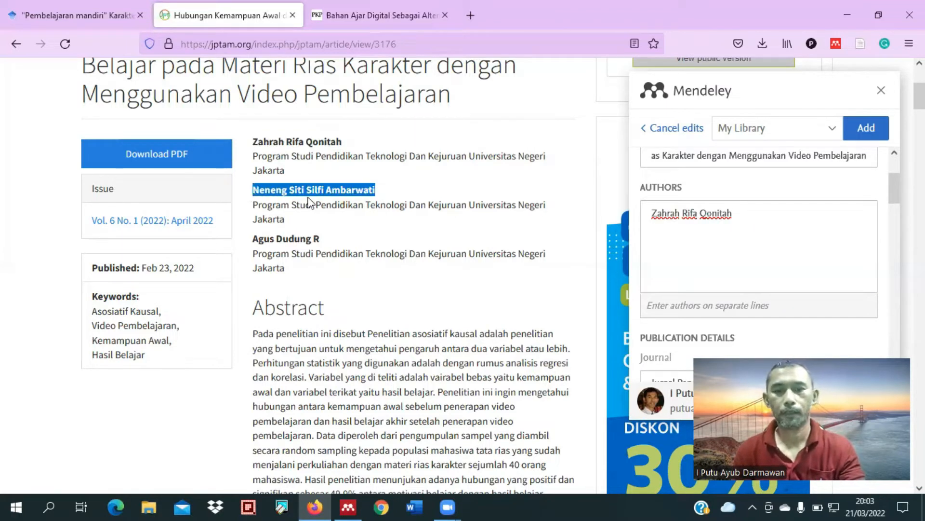
{"action": "left_click", "coordinate": [704, 234]}
{"action": "key", "text": "ctrl+v"}
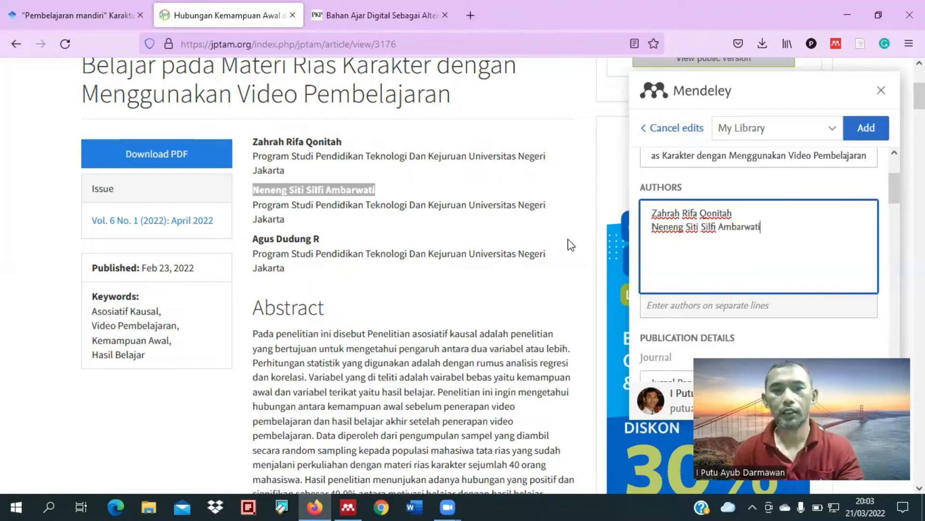
{"action": "left_click_drag", "start_coordinate": [320, 238], "coordinate": [252, 239]}
{"action": "key", "text": "ctrl+c"}
{"action": "left_click", "coordinate": [705, 247]}
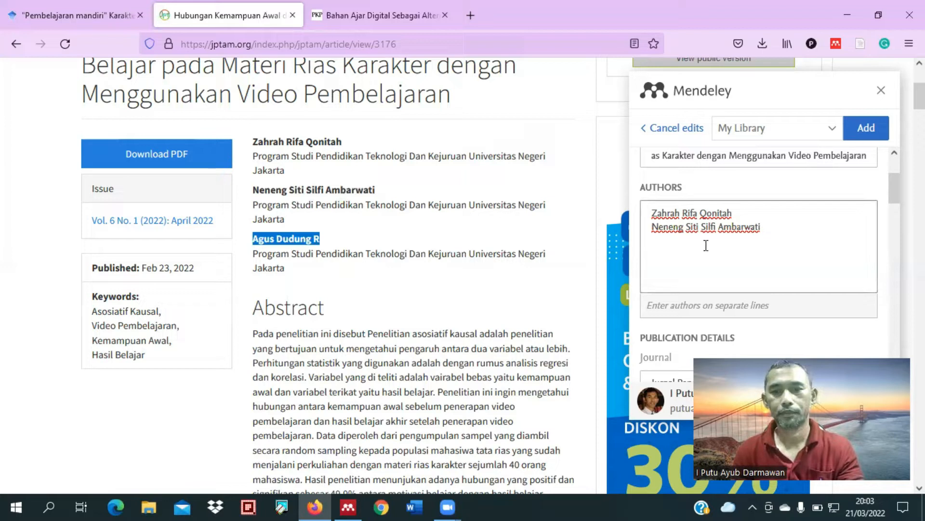
{"action": "left_click", "coordinate": [770, 234]}
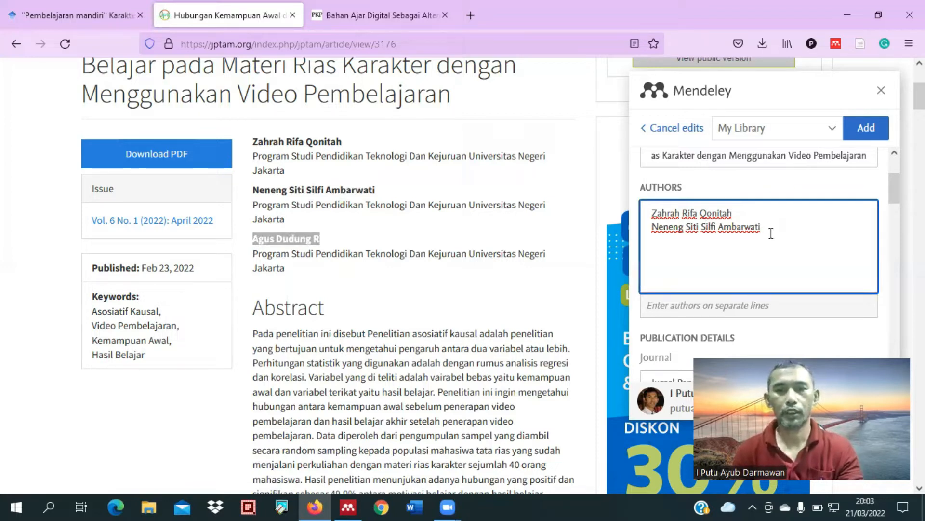
{"action": "key", "text": "Return"}
{"action": "key", "text": "ctrl+v"}
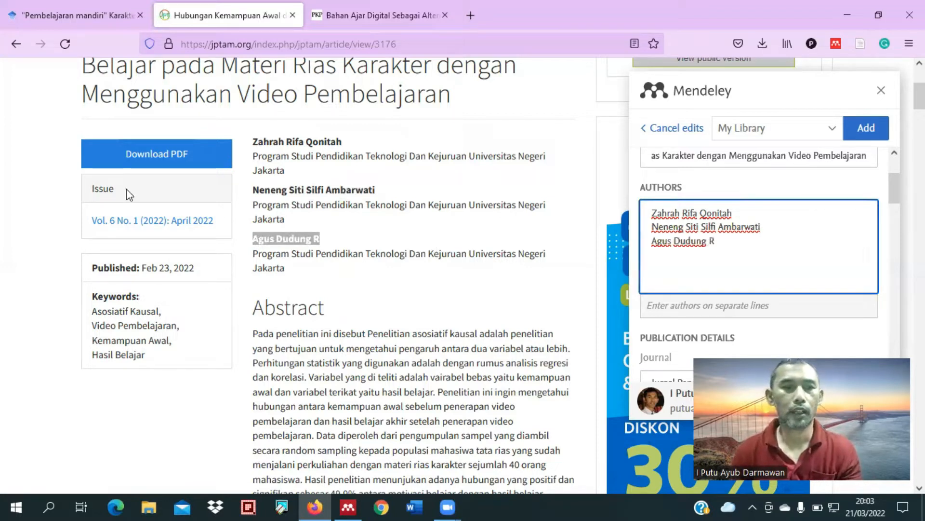
Step: Open the article's PDF in a new tab and return to the article page with the reference being edited
{"action": "right_click", "coordinate": [147, 164]}
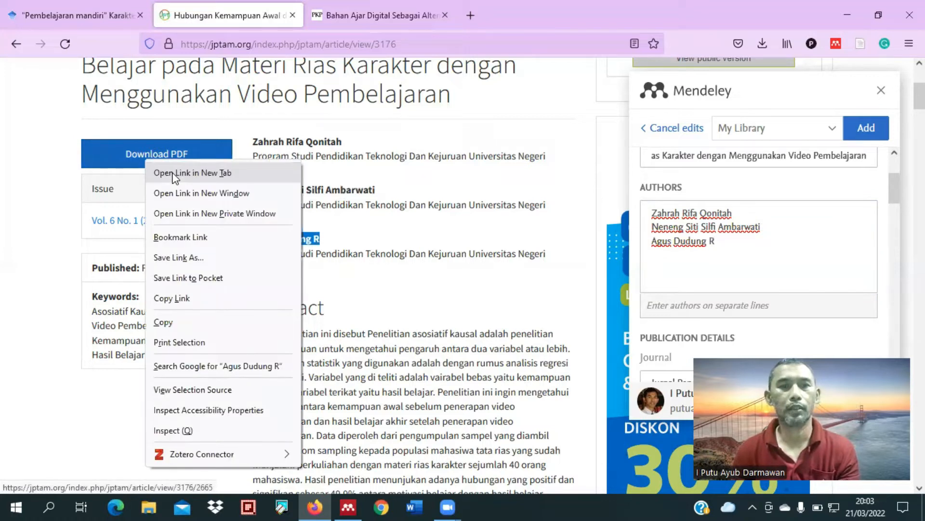
{"action": "left_click", "coordinate": [173, 179]}
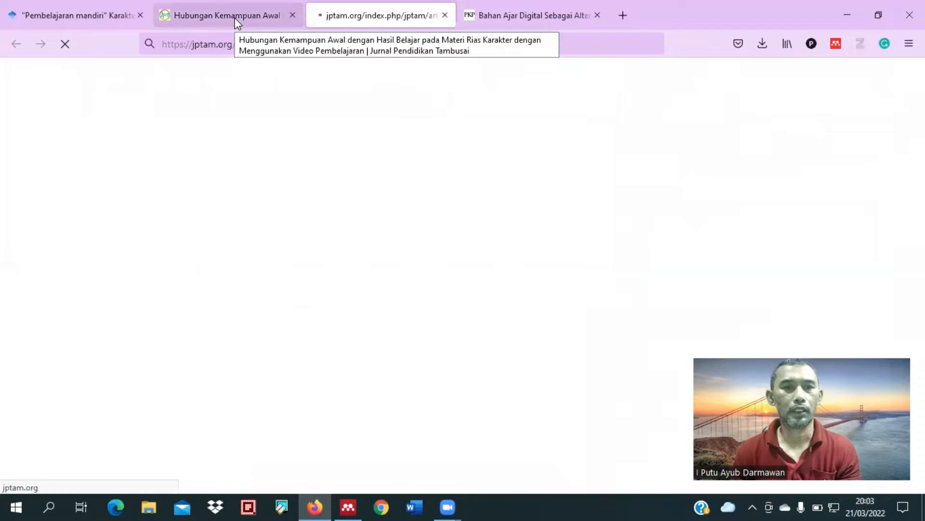
{"action": "left_click", "coordinate": [235, 18]}
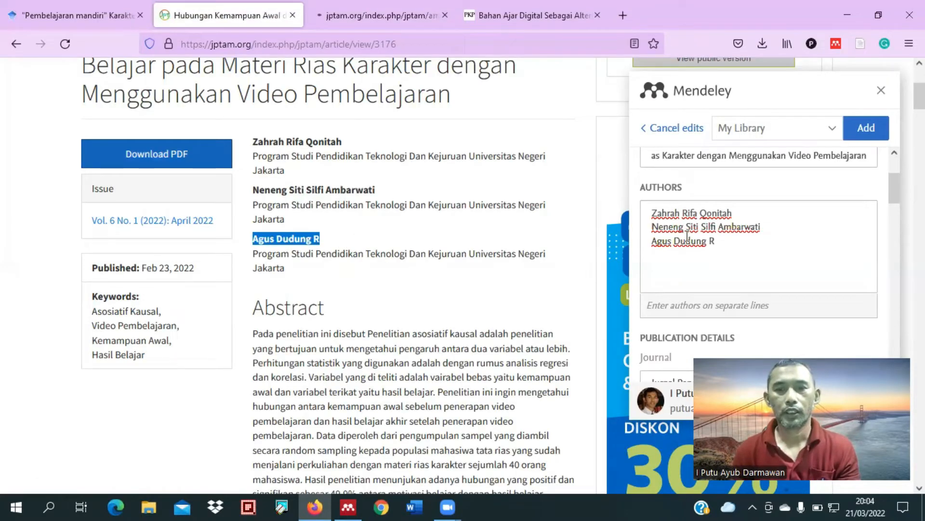
Step: Rearrange the first author's name so the last name comes first, followed by a comma and the first names
{"action": "left_click_drag", "start_coordinate": [734, 214], "coordinate": [705, 214]}
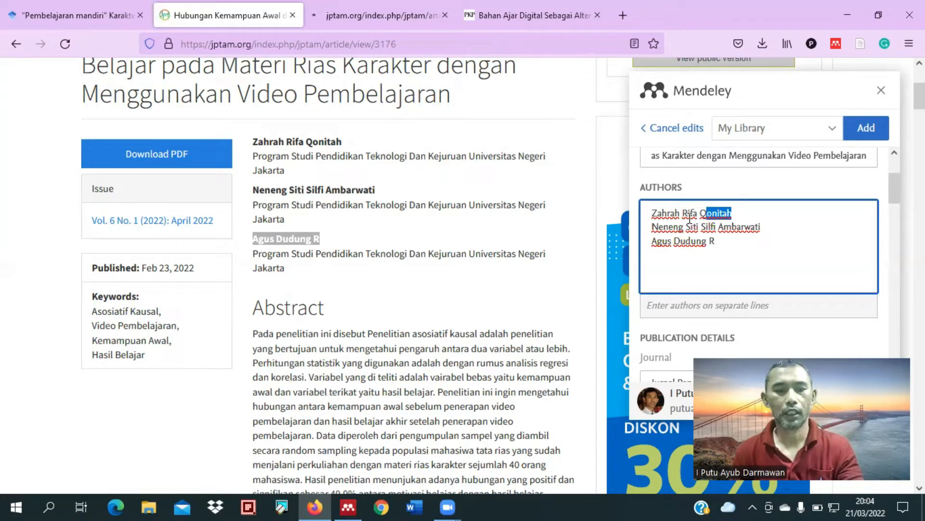
{"action": "key", "text": "BackSpace"}
{"action": "left_click", "coordinate": [651, 214]}
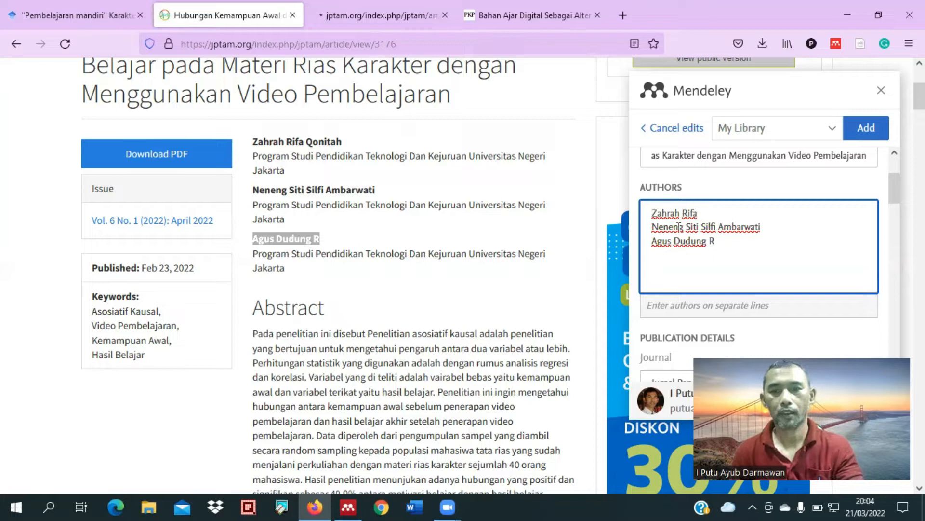
{"action": "type", "text": "Qonitah"}
{"action": "type", "text": ","}
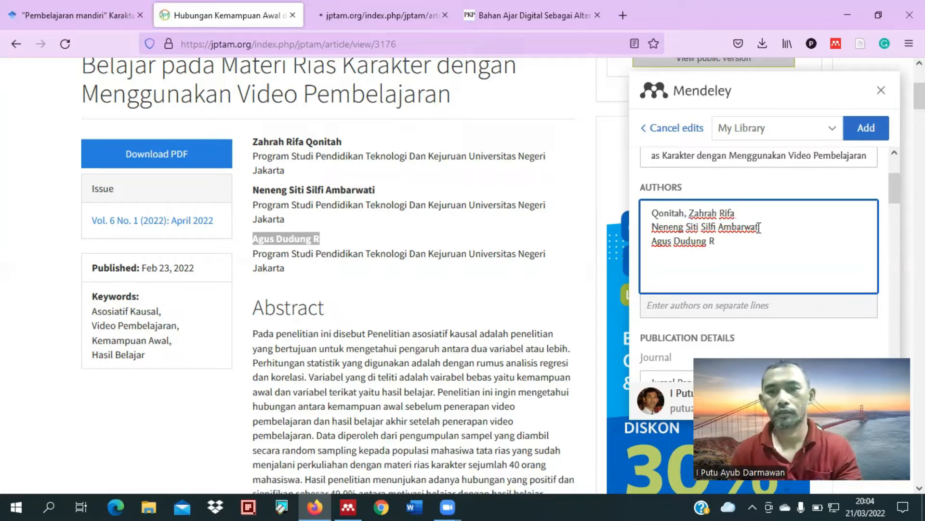
Step: Rearrange the second author's name in the same last name, comma, first names format
{"action": "double_click", "coordinate": [723, 228]}
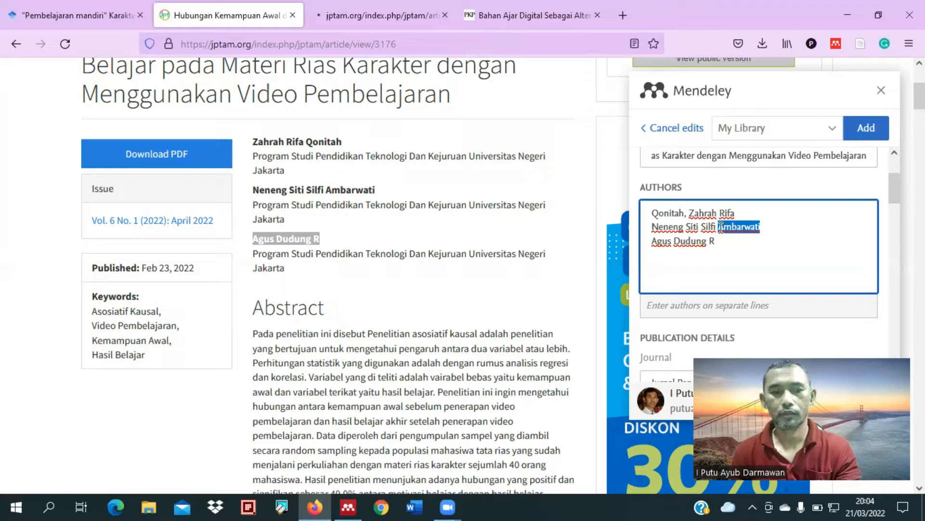
{"action": "key", "text": "ctrl+x"}
{"action": "left_click", "coordinate": [652, 227]}
{"action": "key", "text": "ctrl+v"}
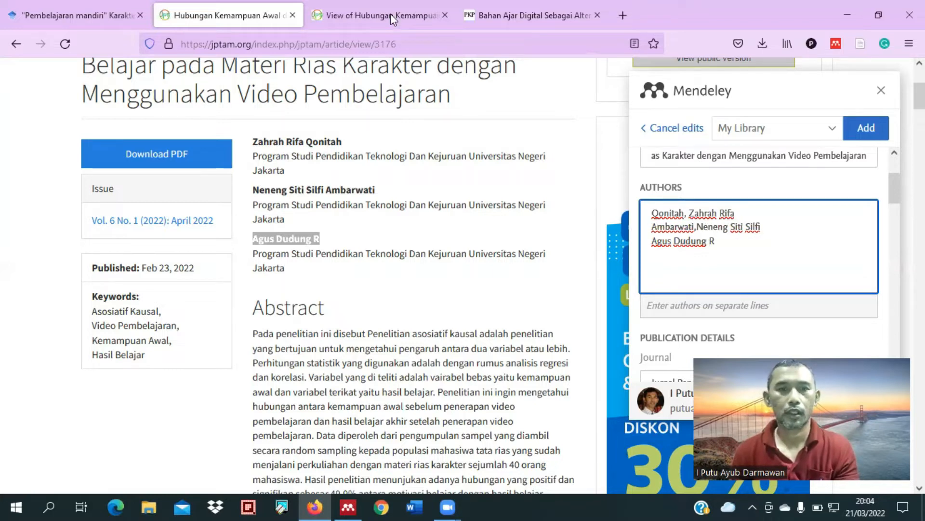
{"action": "type", "text": ","}
Step: Check the third author's name in the article's PDF and rearrange its reference entry to last name and initial, comma, first name
{"action": "key", "text": "ctrl+Tab"}
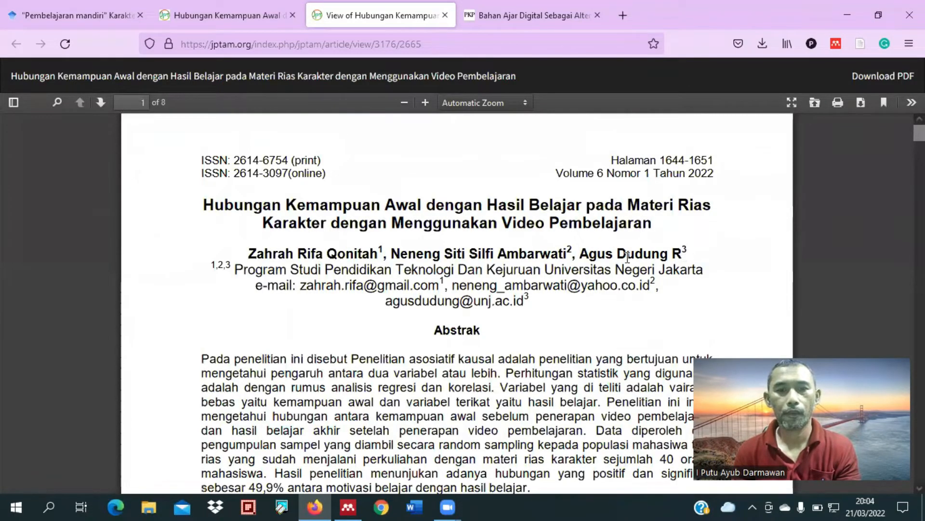
{"action": "left_click", "coordinate": [277, 17]}
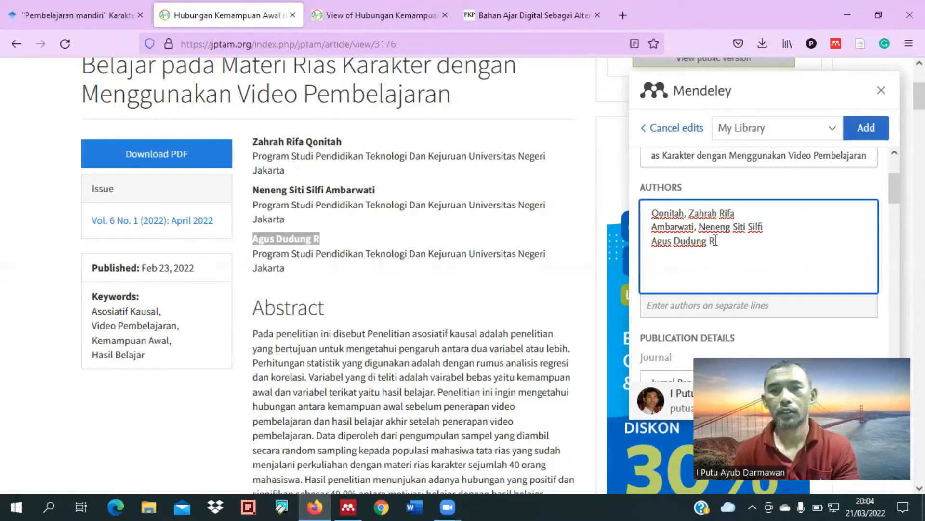
{"action": "left_click_drag", "start_coordinate": [715, 241], "coordinate": [677, 242]}
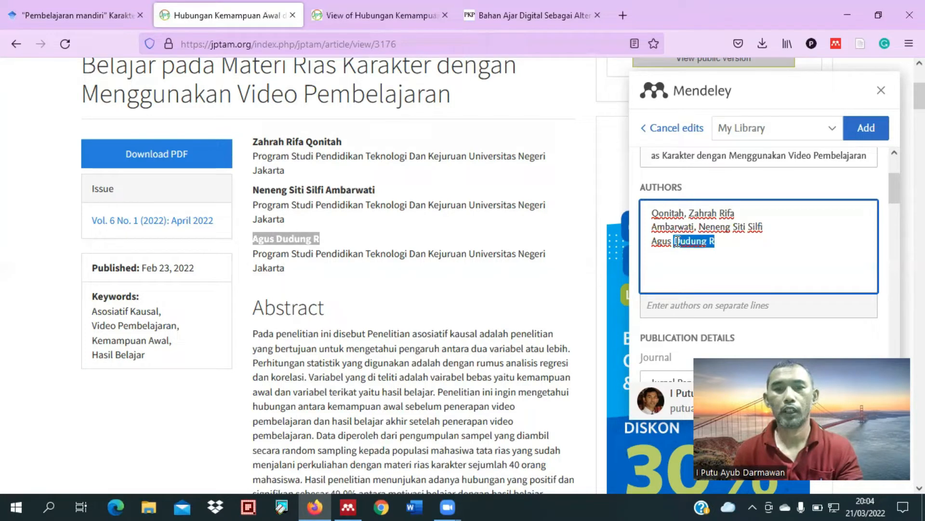
{"action": "key", "text": "BackSpace"}
{"action": "left_click", "coordinate": [653, 243]}
{"action": "key", "text": "ctrl+v"}
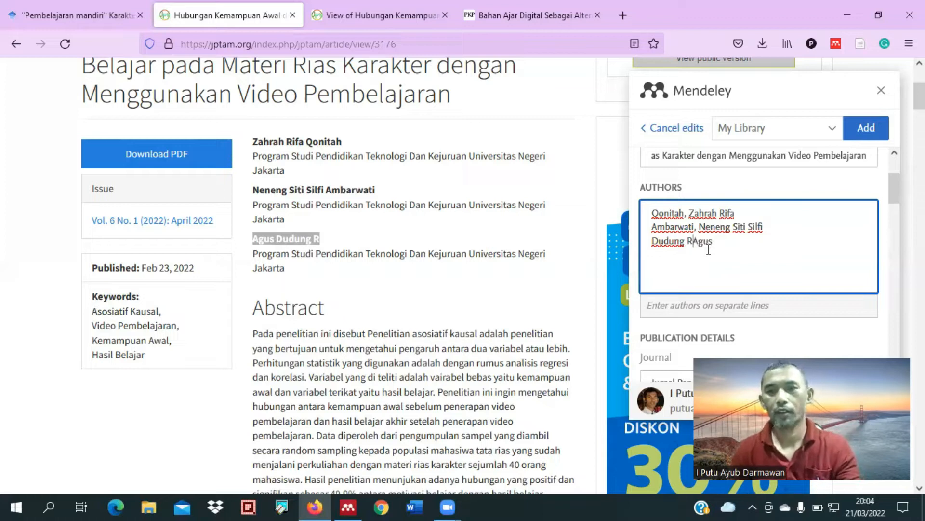
{"action": "type", "text": ","}
Step: Copy the full Indonesian abstract from the article page into the reference's Abstract field
{"action": "scroll", "coordinate": [736, 267], "scroll_direction": "down", "scroll_amount": 5}
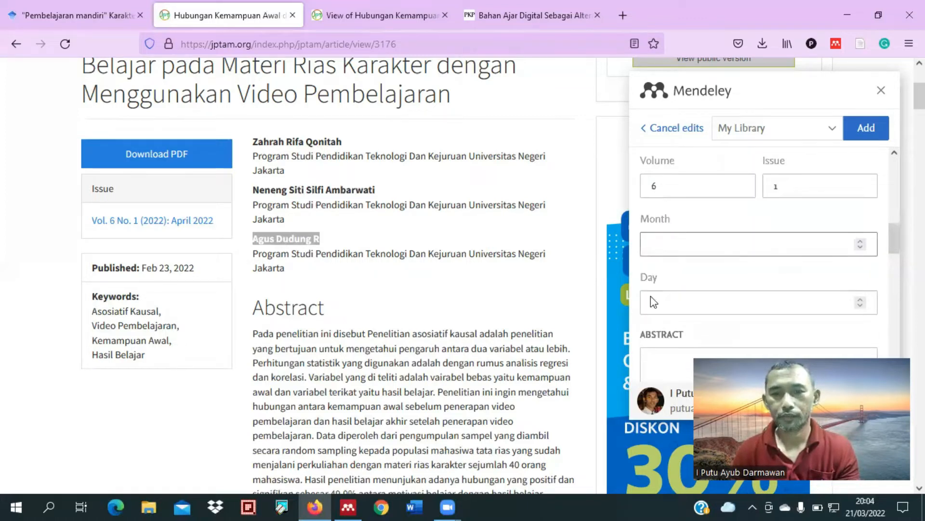
{"action": "scroll", "coordinate": [259, 273], "scroll_direction": "down", "scroll_amount": 1}
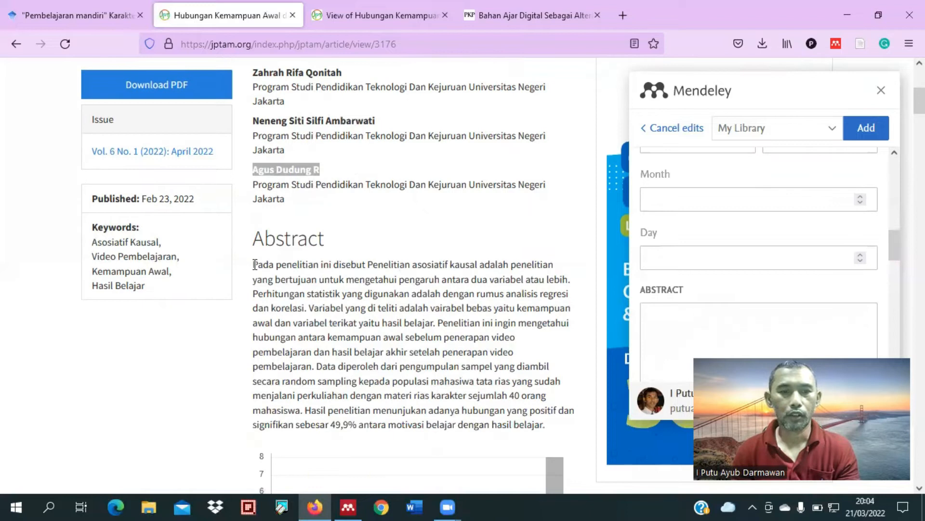
{"action": "left_click_drag", "start_coordinate": [557, 408], "coordinate": [596, 405]}
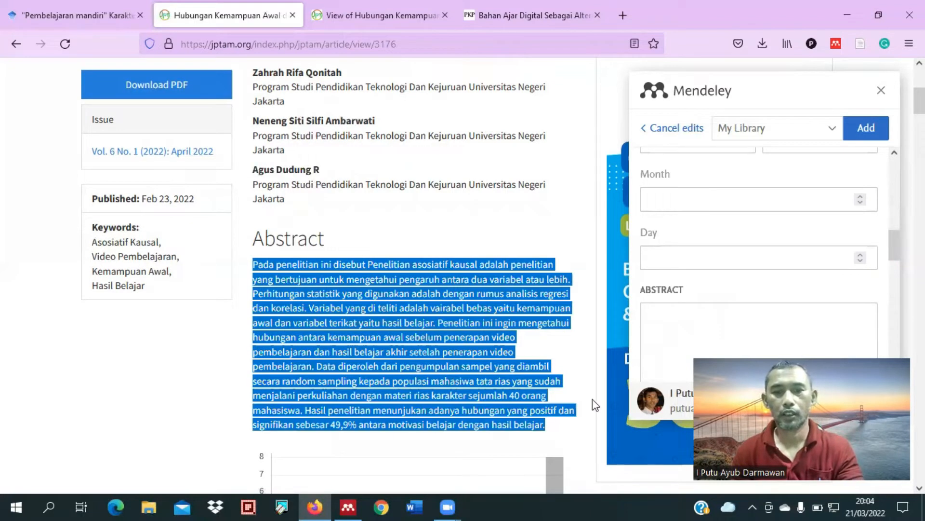
{"action": "left_click", "coordinate": [709, 323]}
{"action": "left_click", "coordinate": [709, 322]}
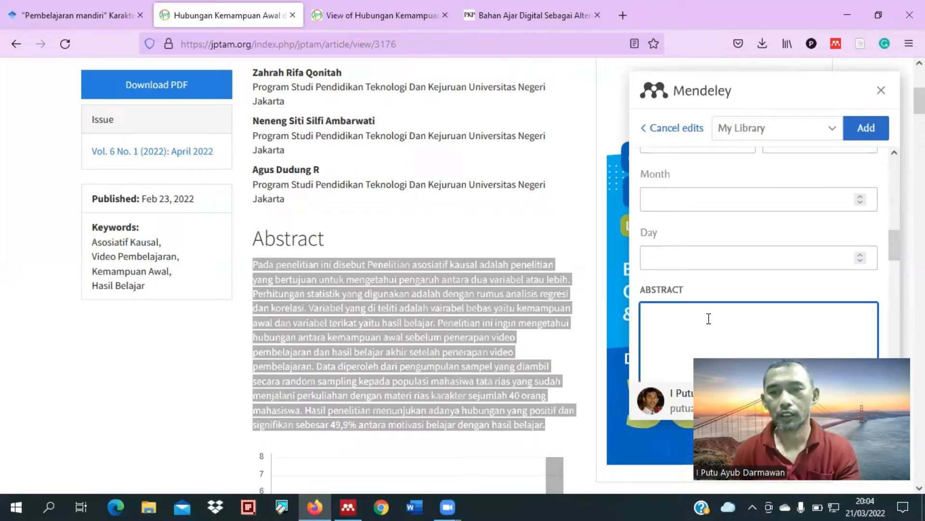
{"action": "key", "text": "ctrl+v"}
Step: Check the reference's remaining keyword, website and identifier fields and add it to My Library
{"action": "scroll", "coordinate": [722, 302], "scroll_direction": "down", "scroll_amount": 3}
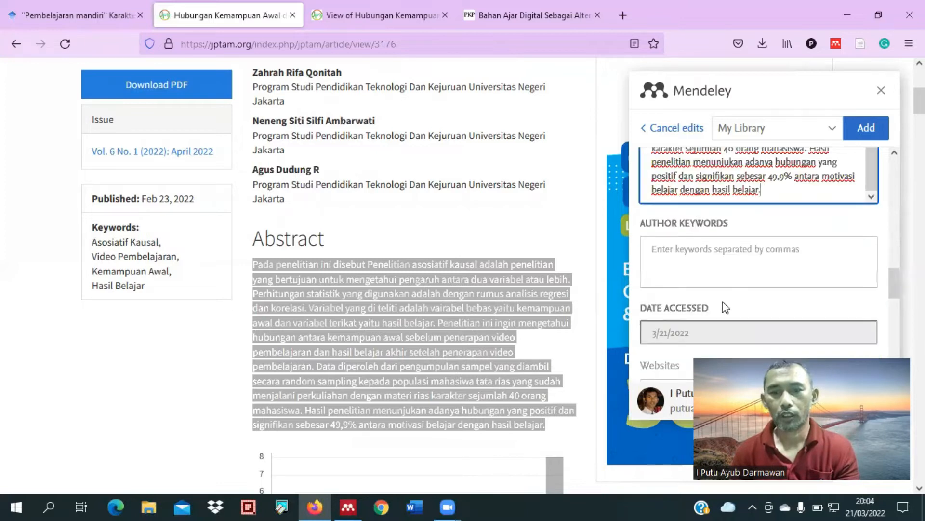
{"action": "scroll", "coordinate": [722, 302], "scroll_direction": "down", "scroll_amount": 3}
{"action": "scroll", "coordinate": [762, 243], "scroll_direction": "down", "scroll_amount": 3}
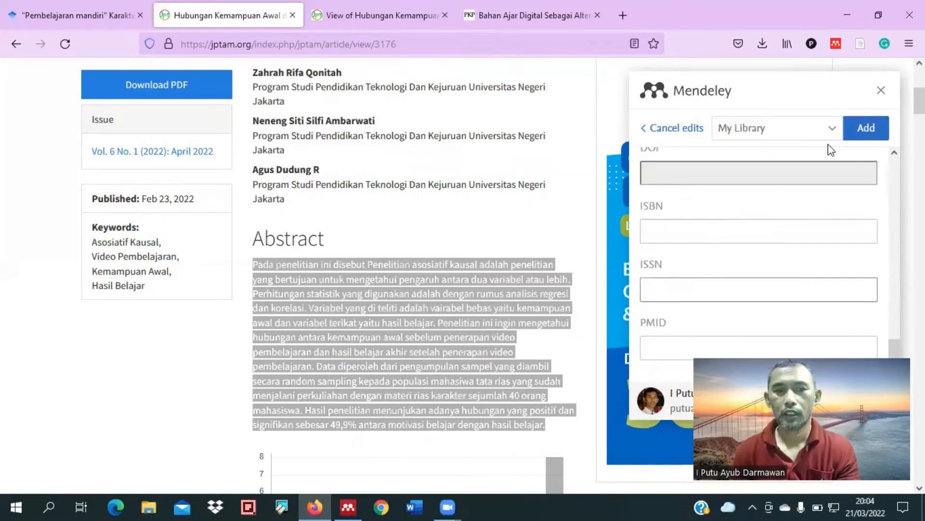
{"action": "scroll", "coordinate": [634, 230], "scroll_direction": "up", "scroll_amount": 2}
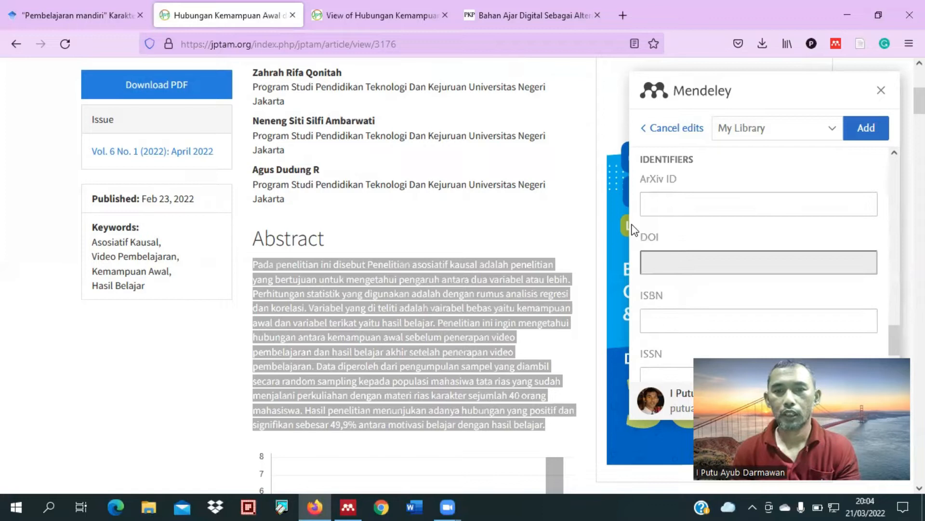
{"action": "scroll", "coordinate": [634, 230], "scroll_direction": "up", "scroll_amount": 2}
{"action": "scroll", "coordinate": [740, 233], "scroll_direction": "up", "scroll_amount": 3}
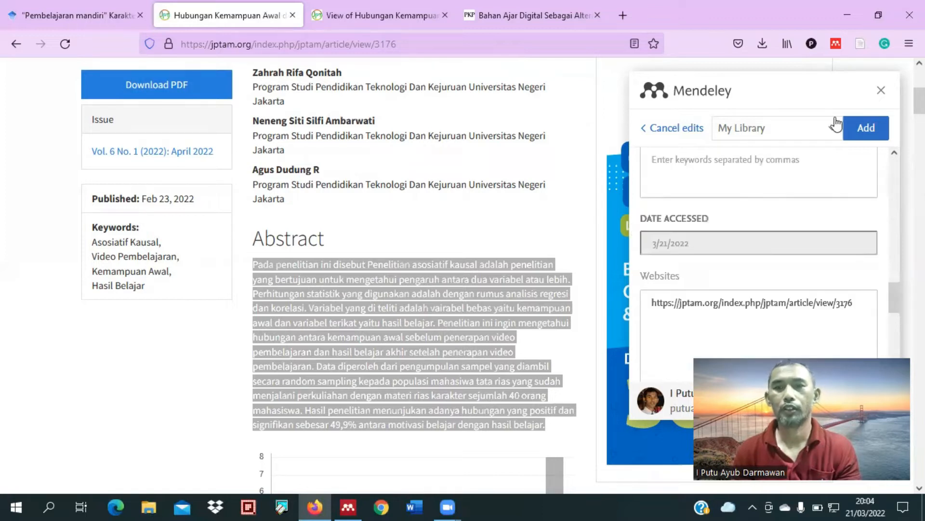
{"action": "left_click", "coordinate": [868, 129]}
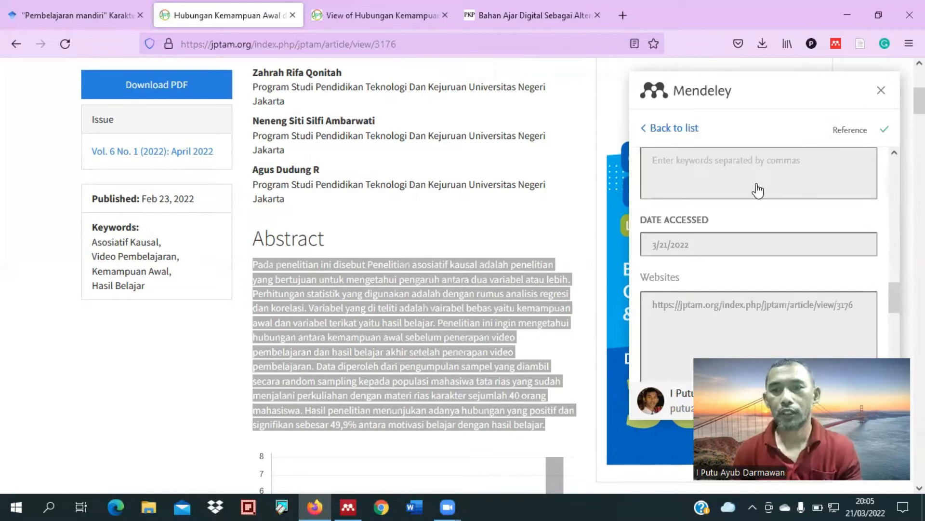
Step: Review the authors in the saved reference, then switch to Mendeley Desktop and sync the library
{"action": "scroll", "coordinate": [757, 190], "scroll_direction": "up", "scroll_amount": 5}
{"action": "scroll", "coordinate": [711, 230], "scroll_direction": "up", "scroll_amount": 5}
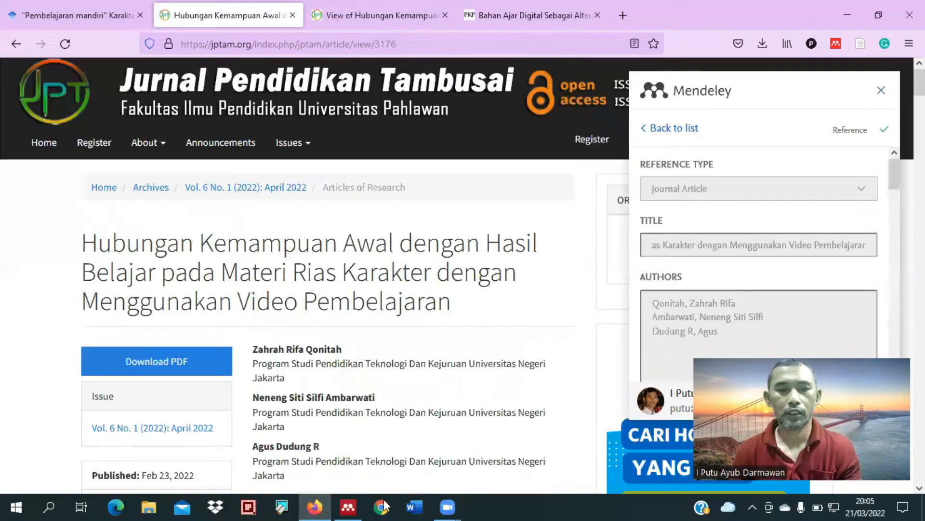
{"action": "left_click", "coordinate": [356, 505]}
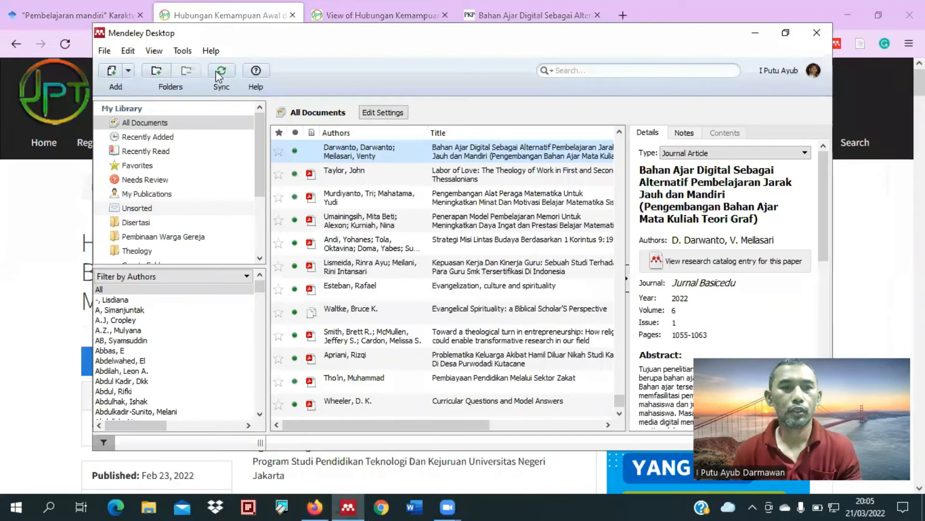
{"action": "left_click", "coordinate": [220, 87]}
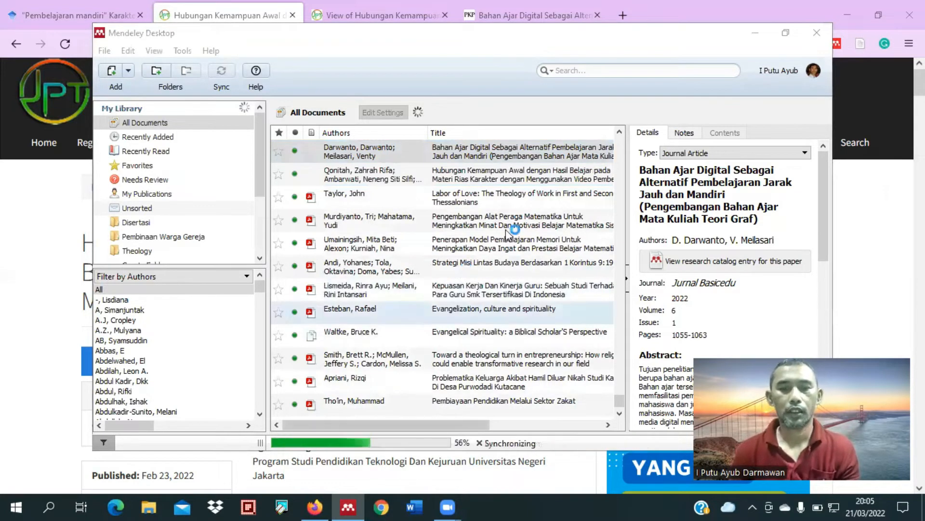
Step: Return to Firefox, open the article's PDF and read through its abstracts and keywords
{"action": "left_click", "coordinate": [22, 210]}
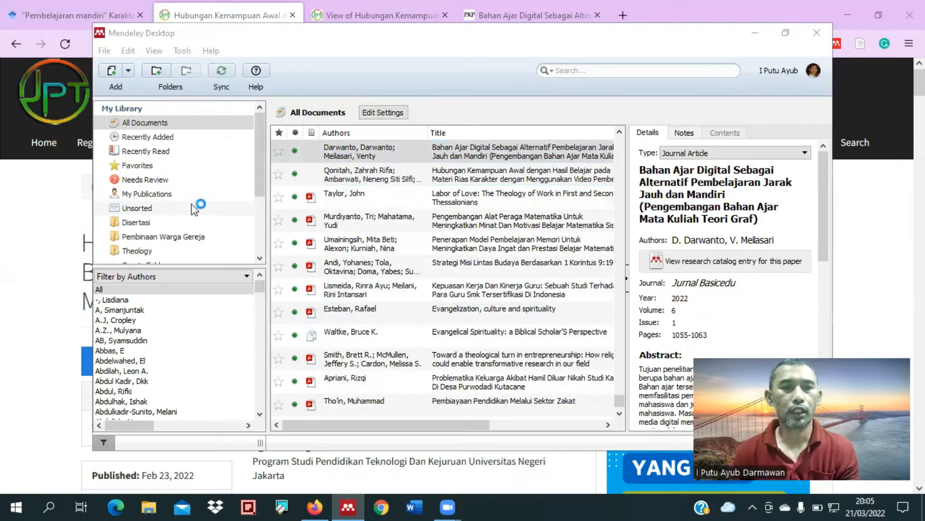
{"action": "scroll", "coordinate": [309, 362], "scroll_direction": "down", "scroll_amount": 4}
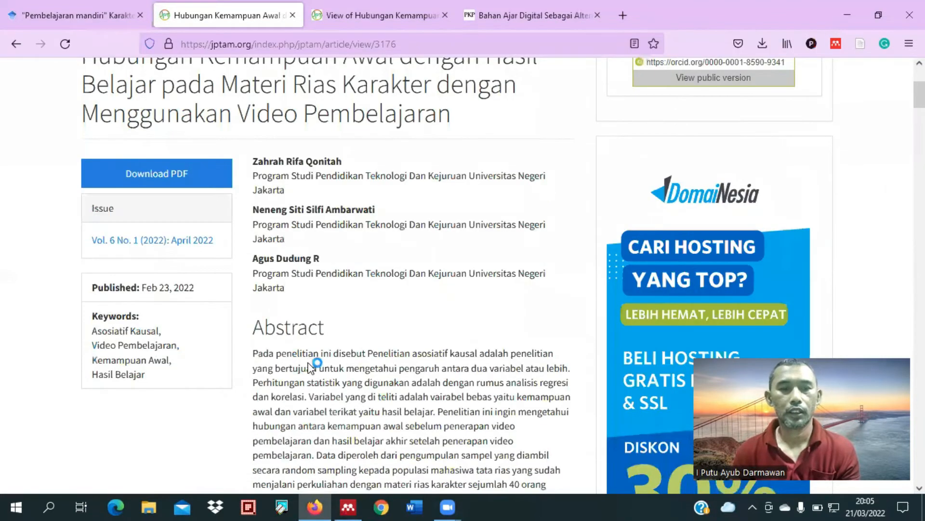
{"action": "scroll", "coordinate": [296, 353], "scroll_direction": "down", "scroll_amount": 4}
{"action": "left_click", "coordinate": [367, 17]}
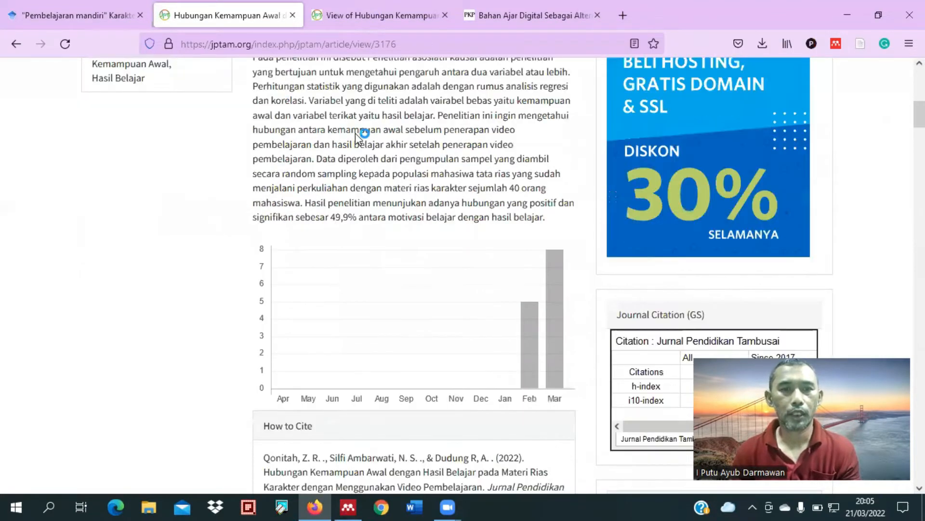
{"action": "scroll", "coordinate": [328, 241], "scroll_direction": "down", "scroll_amount": 3}
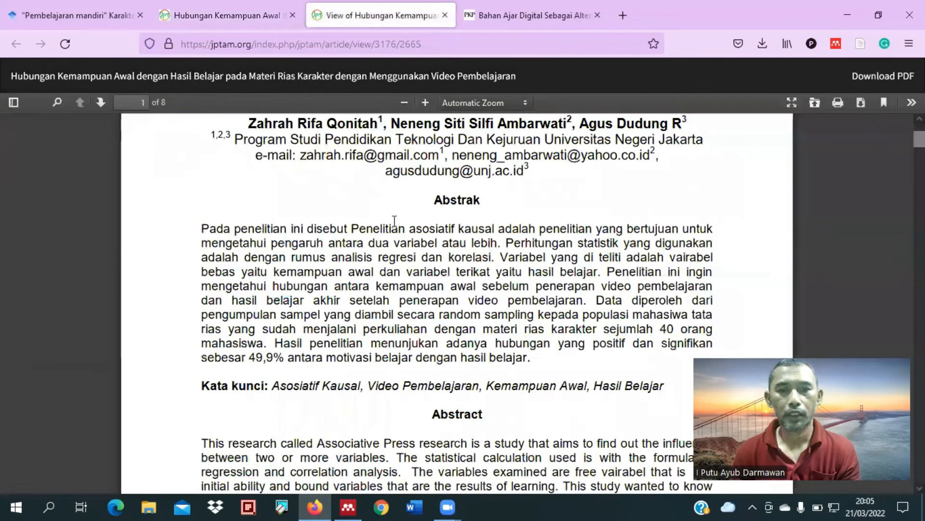
{"action": "scroll", "coordinate": [395, 221], "scroll_direction": "down", "scroll_amount": 3}
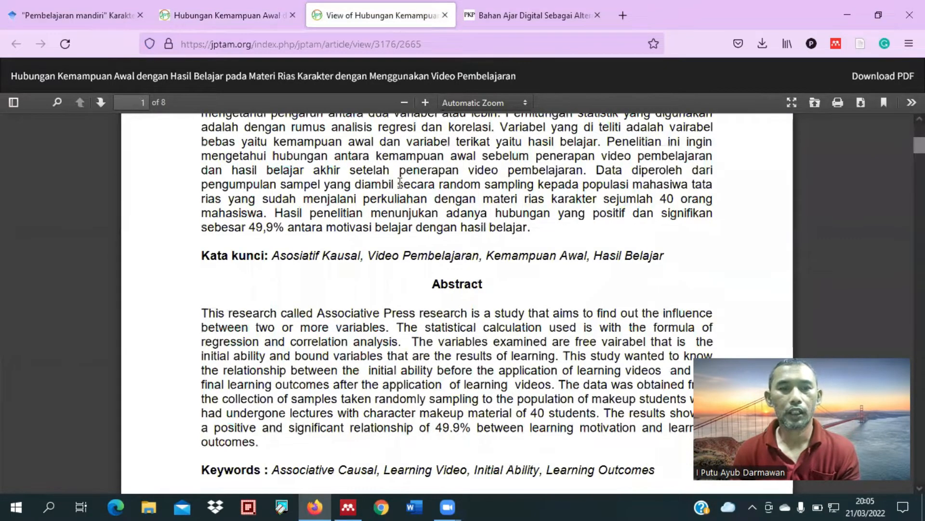
{"action": "scroll", "coordinate": [404, 189], "scroll_direction": "up", "scroll_amount": 1}
{"action": "scroll", "coordinate": [404, 189], "scroll_direction": "up", "scroll_amount": 4}
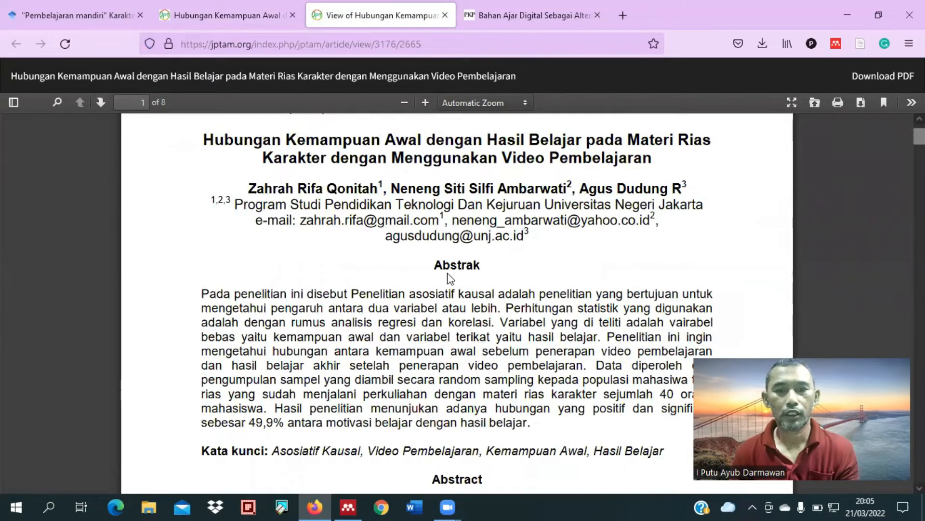
{"action": "scroll", "coordinate": [451, 279], "scroll_direction": "down", "scroll_amount": 4}
{"action": "scroll", "coordinate": [449, 284], "scroll_direction": "down", "scroll_amount": 3}
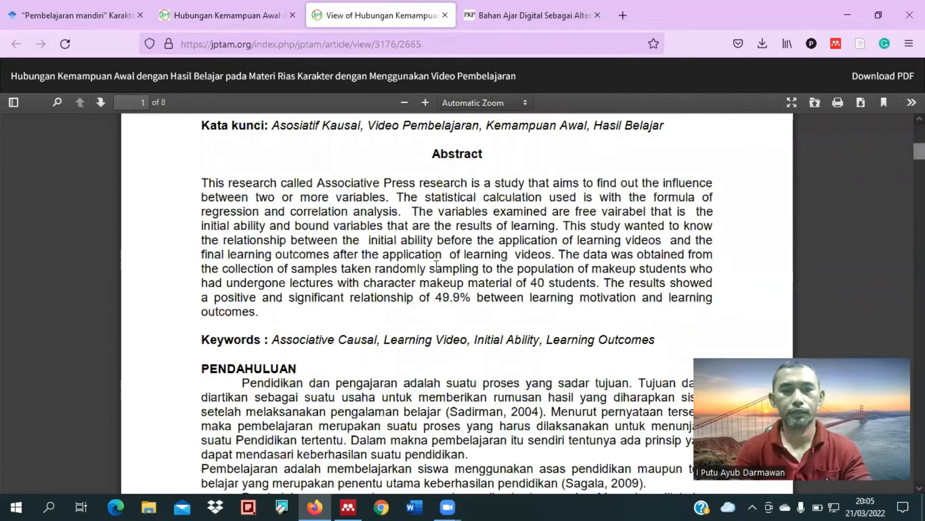
Step: Search the PDF for "pembelajar mandiri"
{"action": "key", "text": "ctrl+f"}
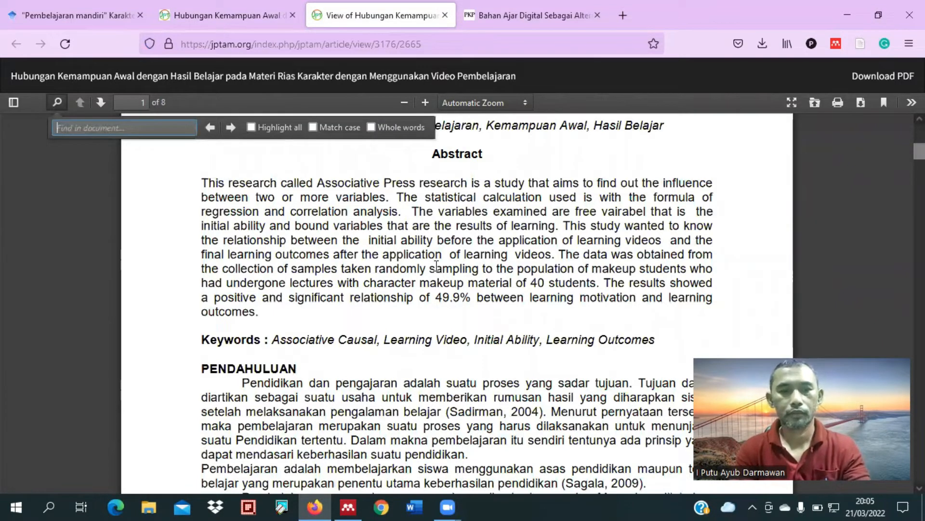
{"action": "type", "text": "pembe"}
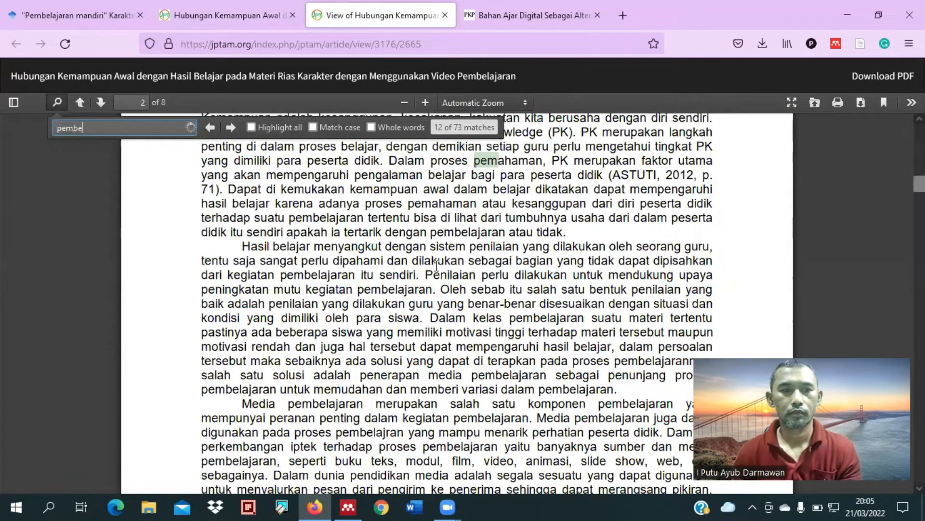
{"action": "type", "text": "lajar mandi"}
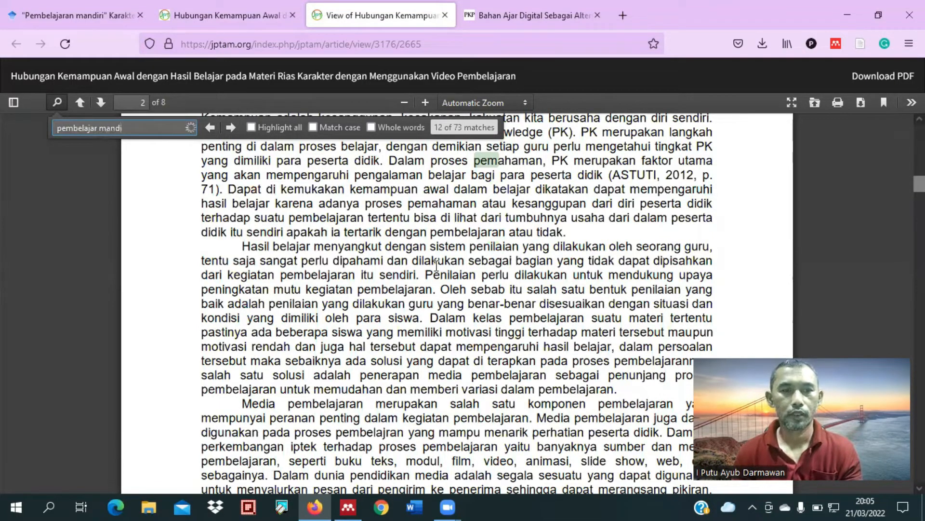
{"action": "type", "text": "ri"}
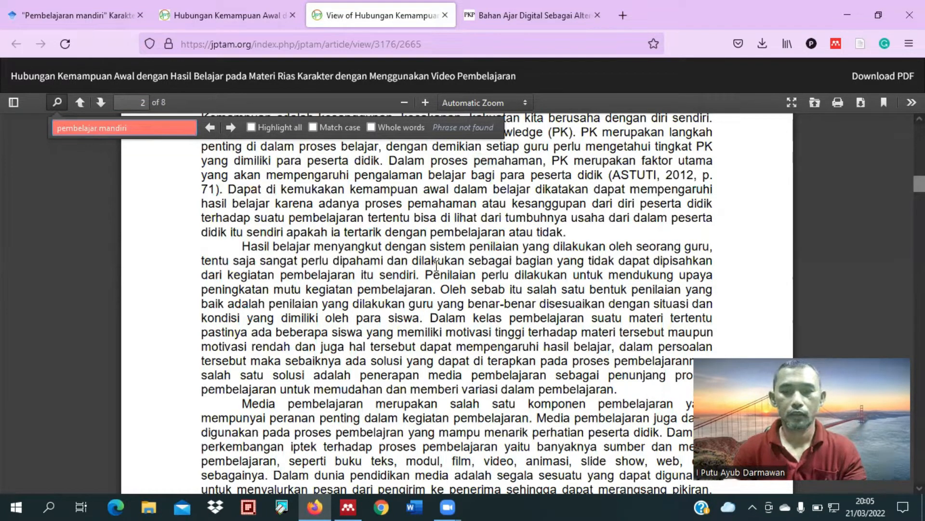
Step: Shorten the PDF search to "mandiri" and step through the matches to the page 4 passage on video as a learning medium
{"action": "key", "text": "ctrl+BackSpace"}
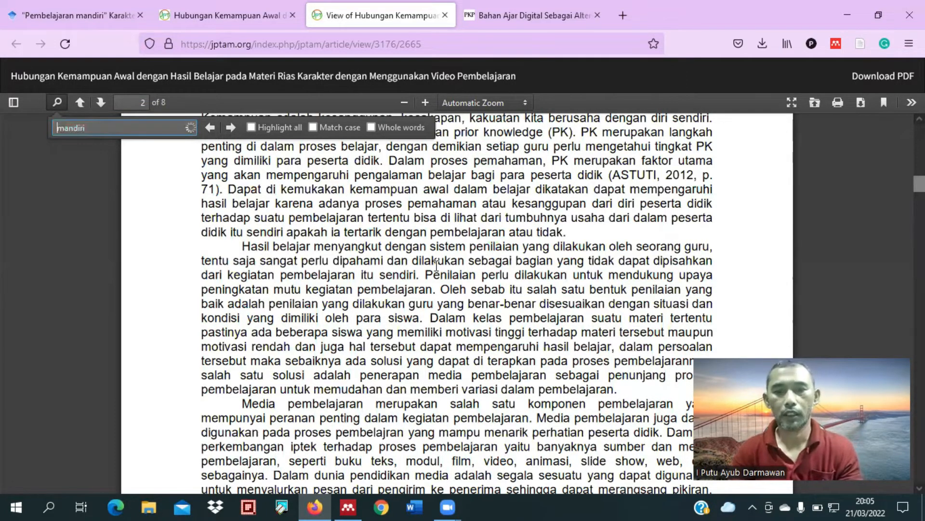
{"action": "key", "text": "Return"}
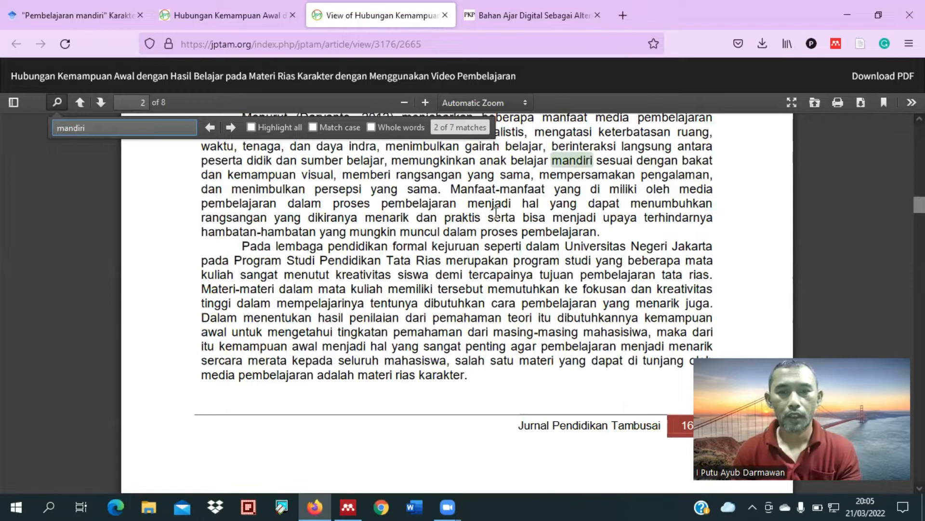
{"action": "scroll", "coordinate": [444, 217], "scroll_direction": "up", "scroll_amount": 2}
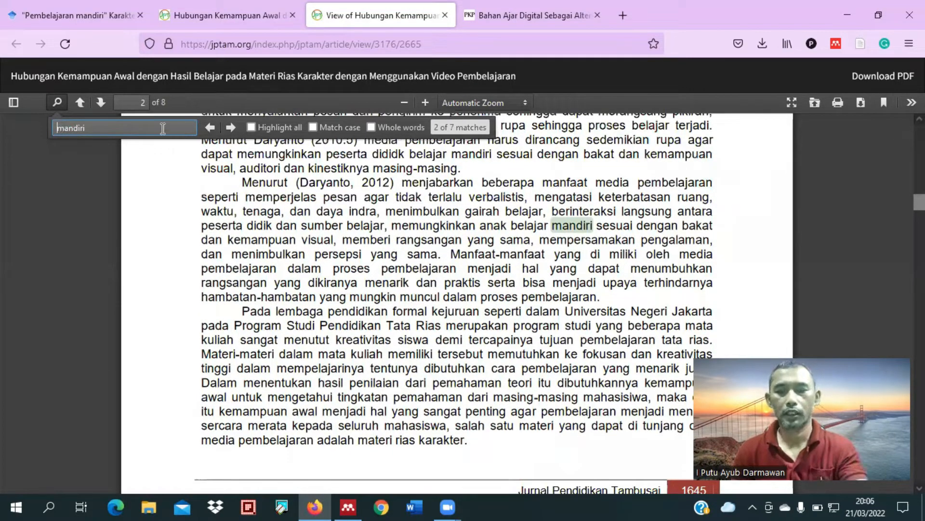
{"action": "key", "text": "Return"}
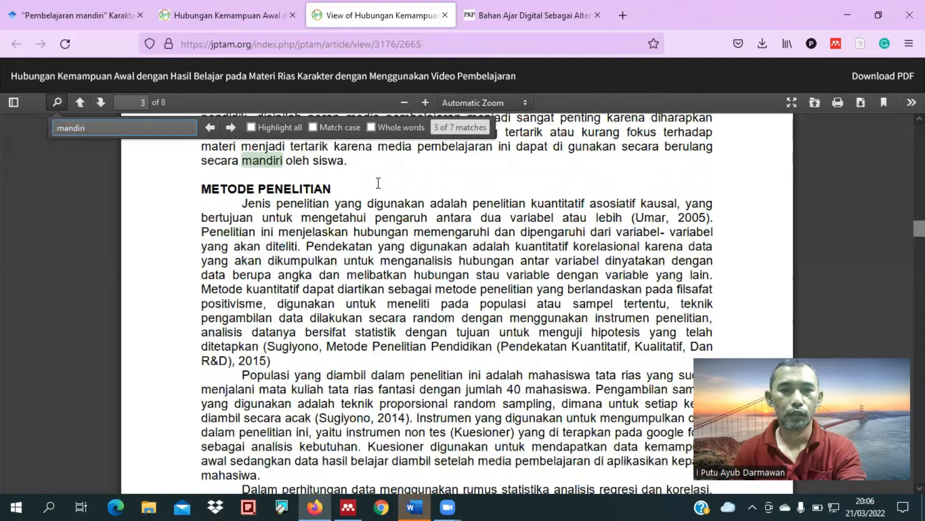
{"action": "key", "text": "Return"}
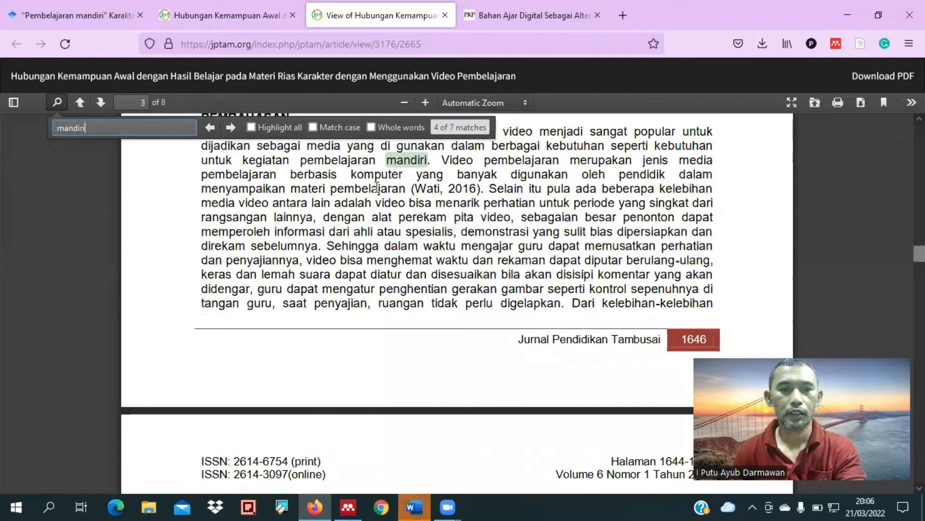
{"action": "scroll", "coordinate": [378, 187], "scroll_direction": "up", "scroll_amount": 3}
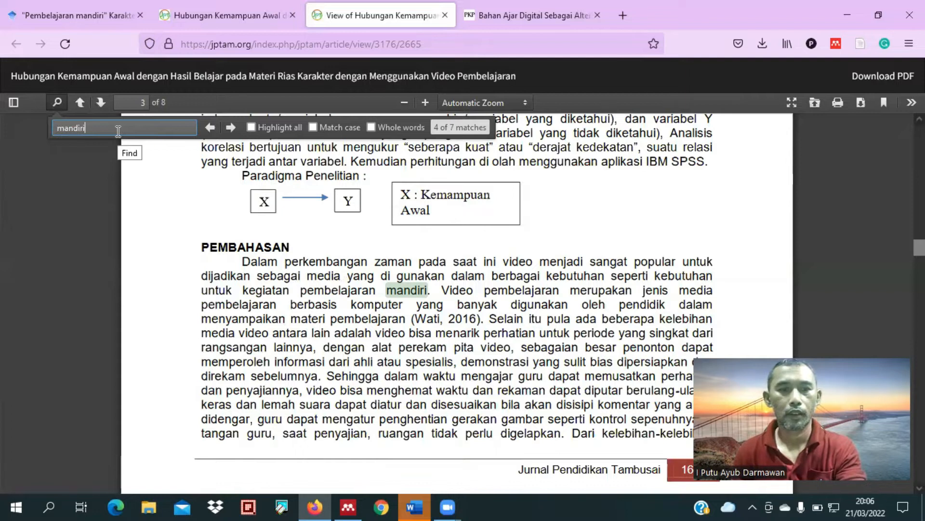
{"action": "key", "text": "Return"}
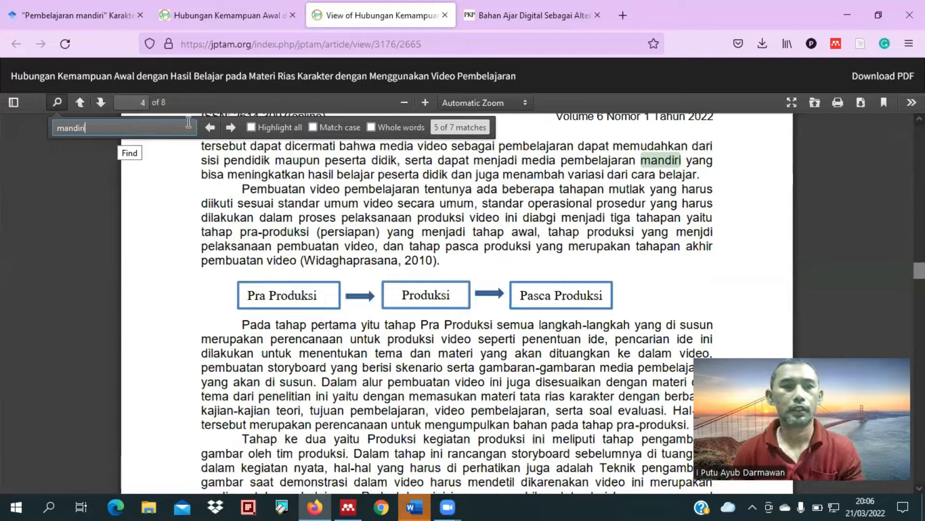
{"action": "key", "text": "Return"}
{"action": "left_click", "coordinate": [206, 127]}
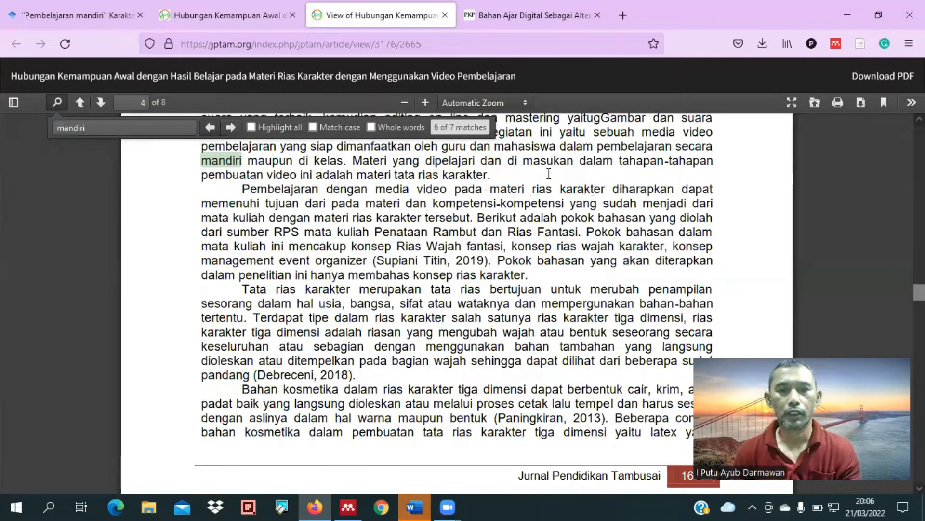
Step: Switch to Word, create a blank document and start its first sentence with "Media video sangat membambantu guru"
{"action": "left_click", "coordinate": [414, 506]}
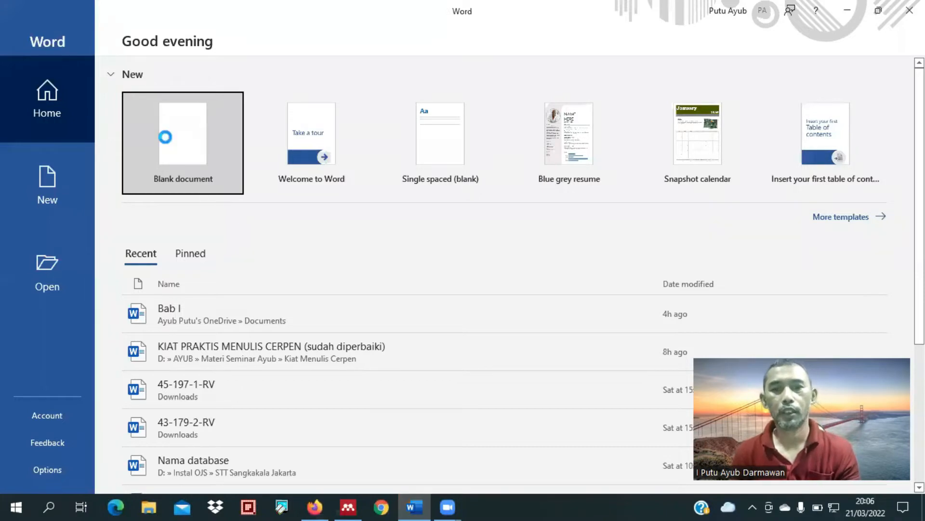
{"action": "left_click", "coordinate": [165, 137]}
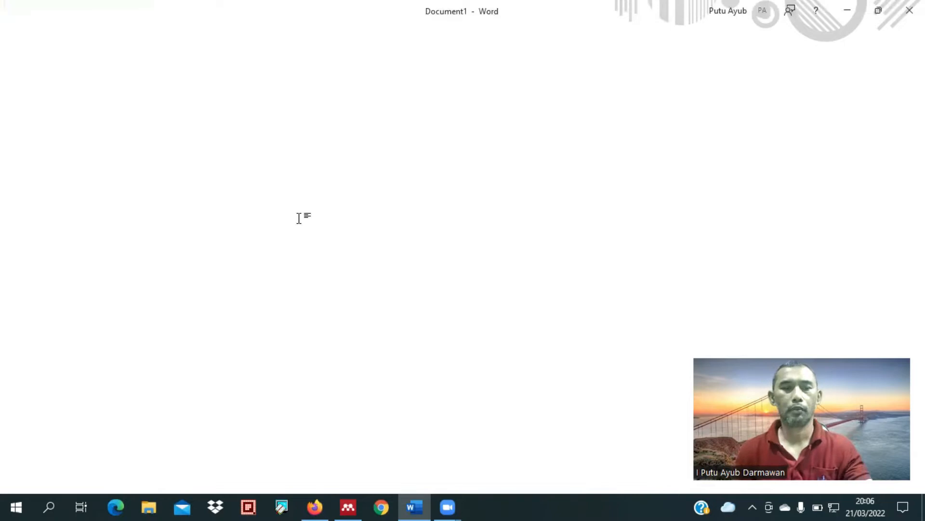
{"action": "type", "text": "Me"}
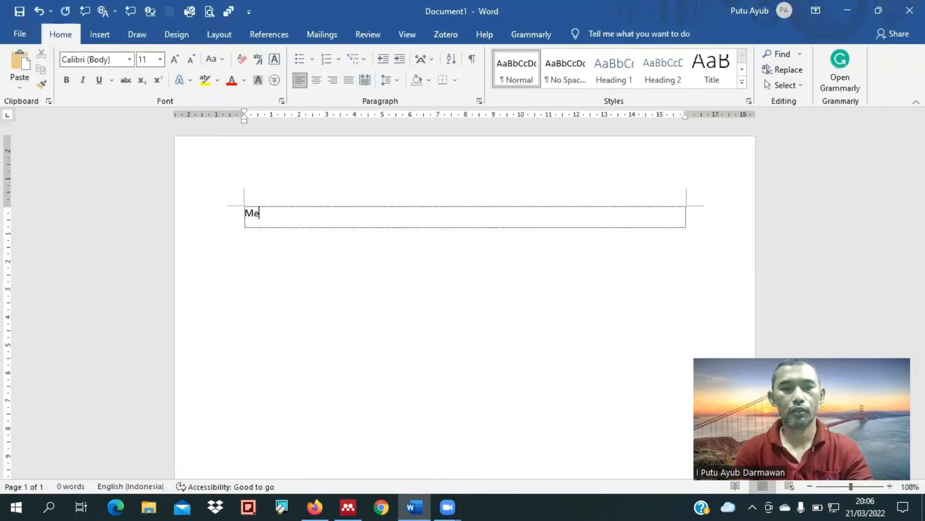
{"action": "type", "text": "dia video"}
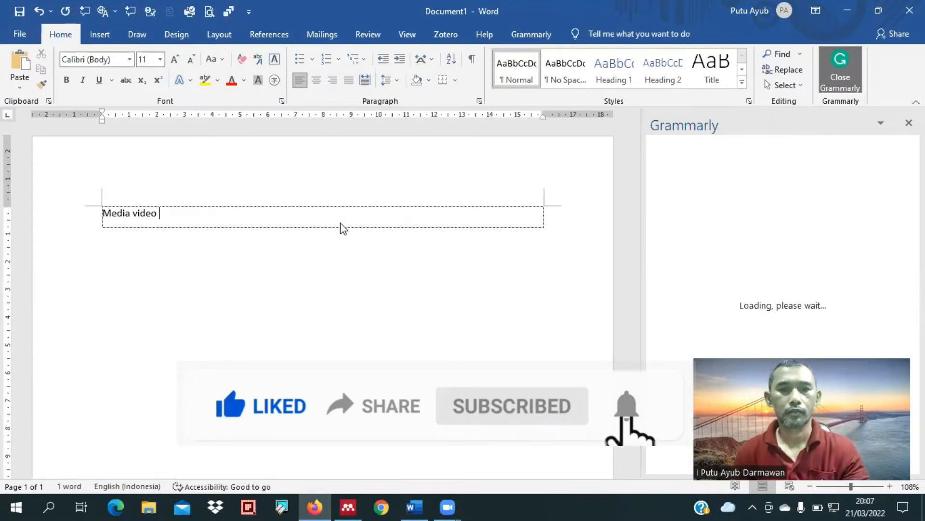
{"action": "type", "text": "sangat membambantu"}
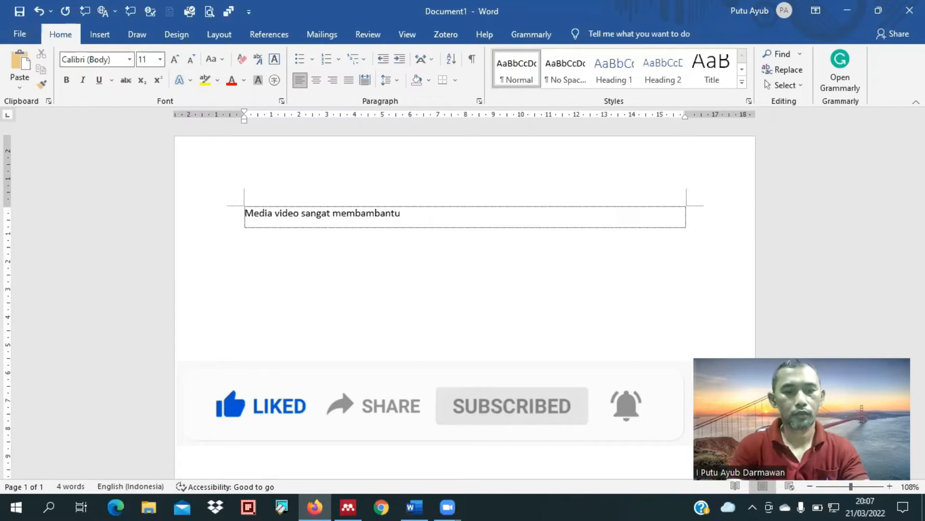
{"action": "type", "text": " guru maupun peserta didik dalam proses belajar termasuk"}
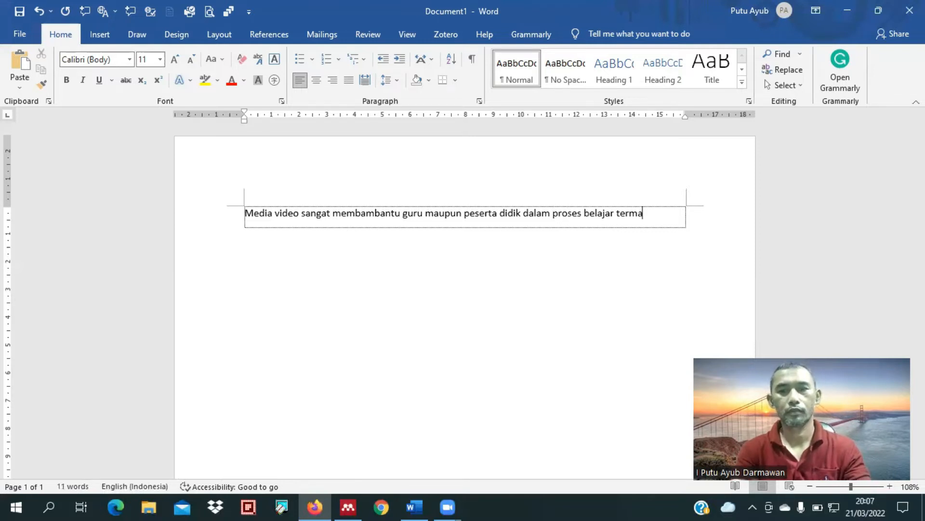
{"action": "key", "text": "ctrl+z"}
{"action": "key", "text": "ctrl+BackSpace"}
{"action": "key", "text": "ctrl+BackSpace"}
{"action": "key", "text": "ctrl+BackSpace"}
{"action": "key", "text": "ctrl+BackSpace"}
{"action": "key", "text": "ctrl+BackSpace"}
{"action": "key", "text": "ctrl+BackSpace"}
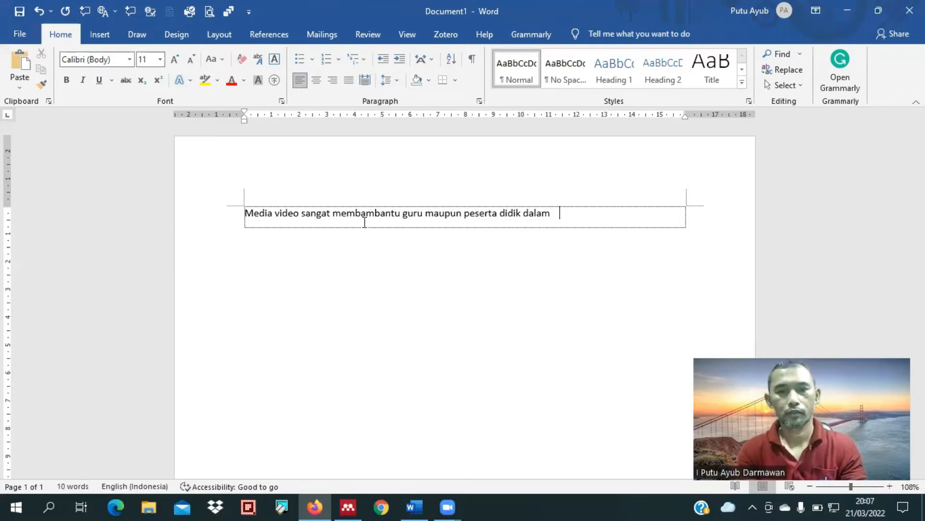
Step: Complete the opening sentence after "guru" with "menyampaikan materi dan peserta didik dalam belajar mandiri."
{"action": "type", "text": "menyamp"}
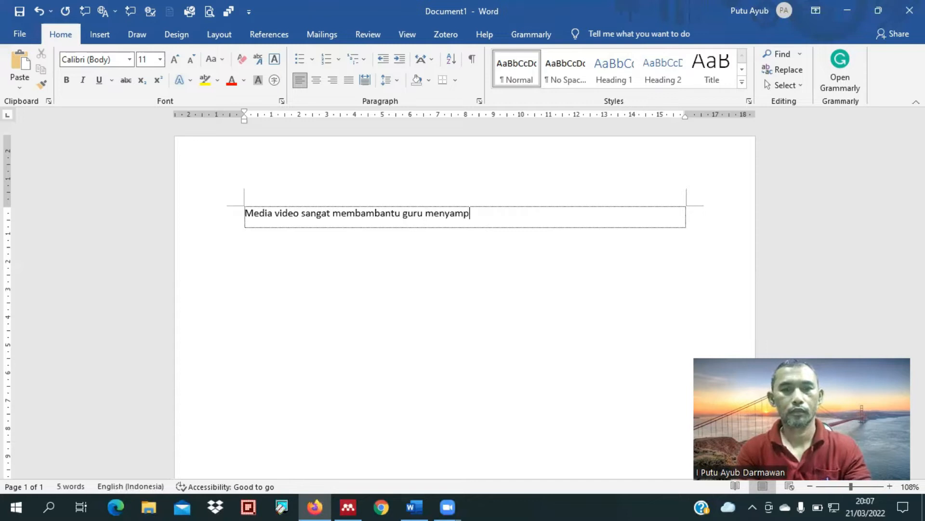
{"action": "type", "text": "aikan materi dan peserta di"}
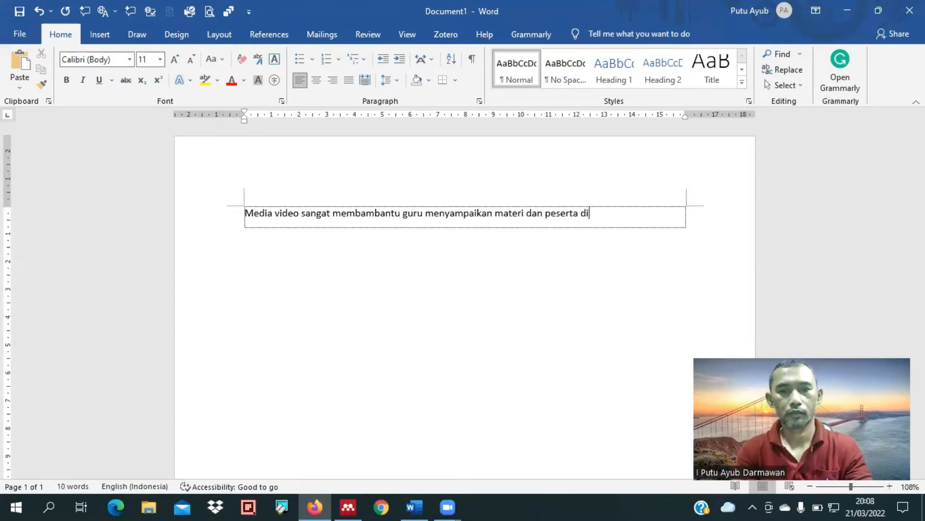
{"action": "type", "text": "dik dalam belajar mandiri ."}
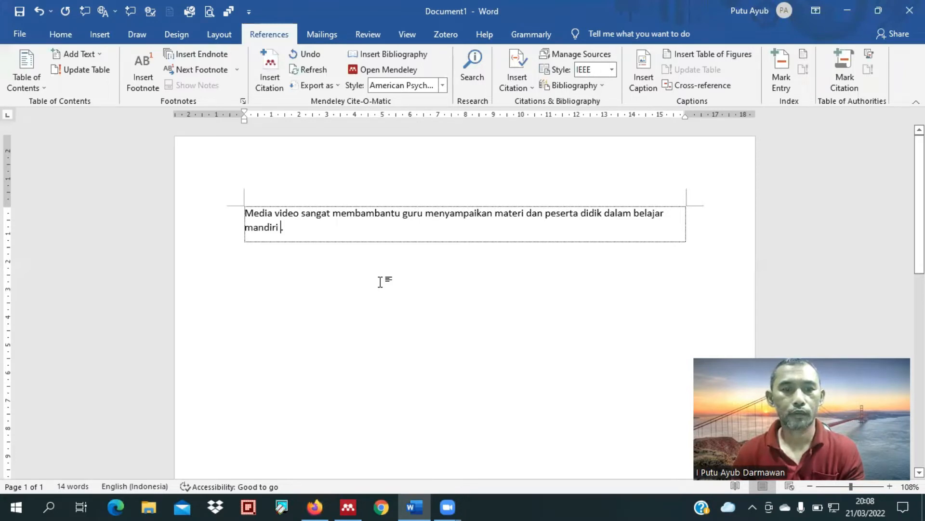
Step: Switch to Mendeley Desktop, select the article "Hubungan Kemampuan Awal dengan Hasil Belajar" and copy its first author's surname
{"action": "left_click", "coordinate": [354, 505]}
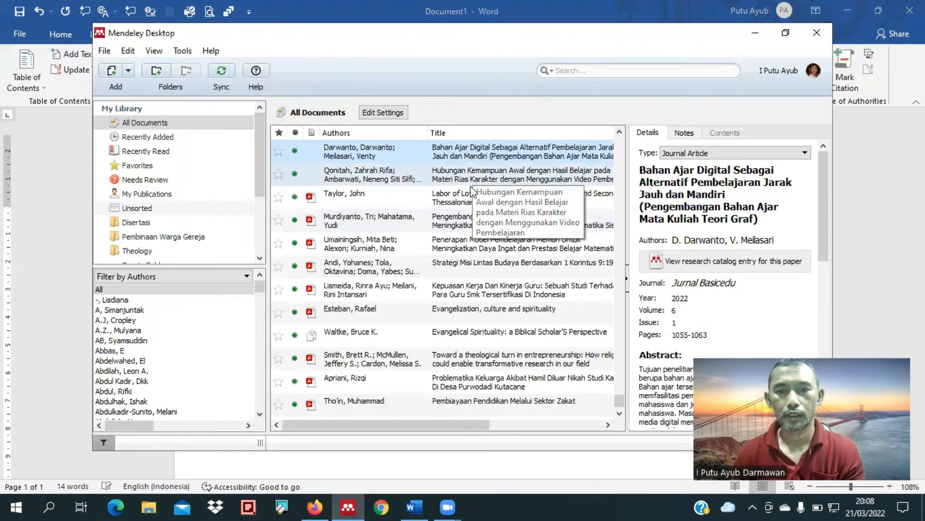
{"action": "left_click", "coordinate": [470, 185]}
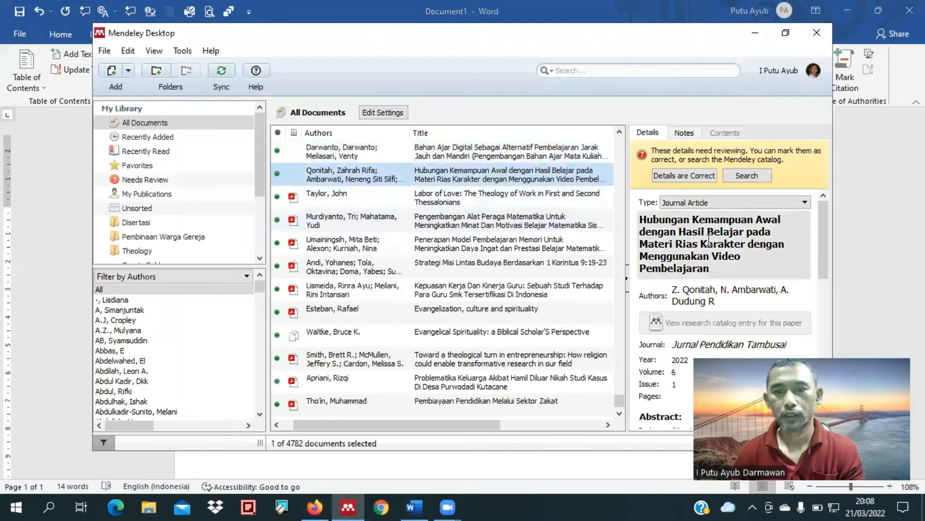
{"action": "left_click", "coordinate": [709, 295]}
{"action": "double_click", "coordinate": [694, 289]}
{"action": "key", "text": "ctrl+c"}
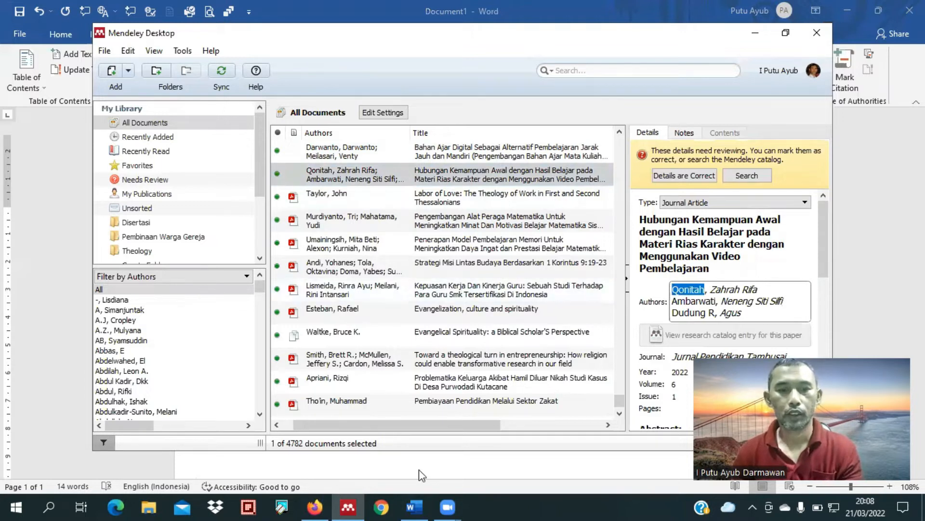
Step: Return to Word and insert a Mendeley citation of that 2022 article before the sentence's full stop, finding it by the copied surname
{"action": "left_click", "coordinate": [414, 507]}
{"action": "left_click", "coordinate": [271, 65]}
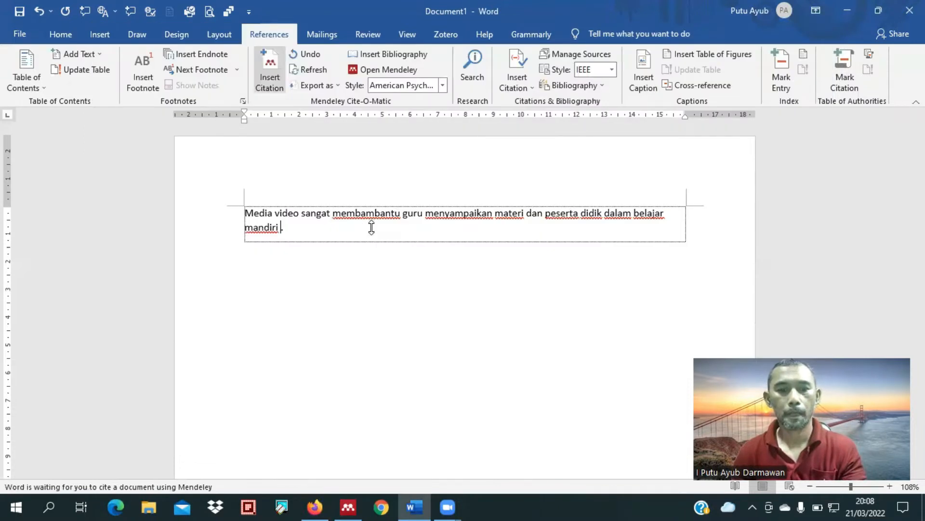
{"action": "key", "text": "ctrl+v"}
{"action": "left_click", "coordinate": [340, 283]}
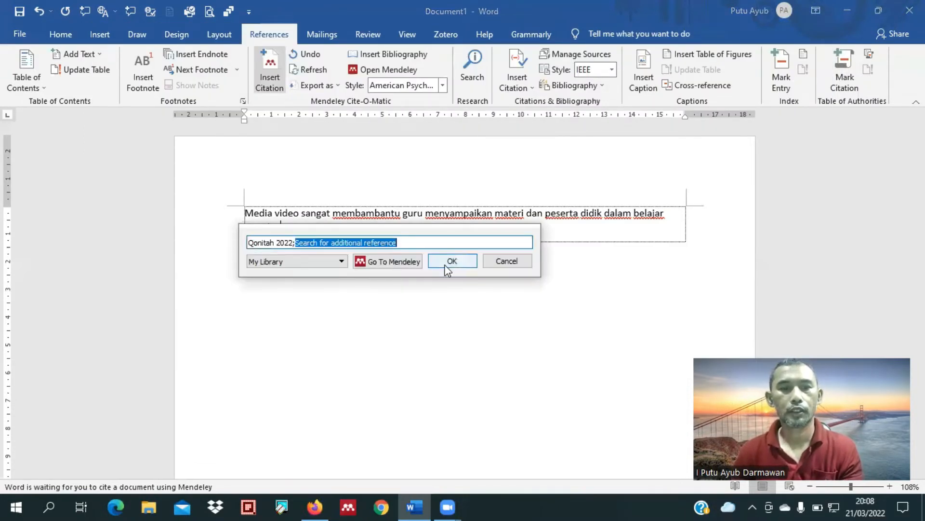
{"action": "left_click", "coordinate": [448, 264]}
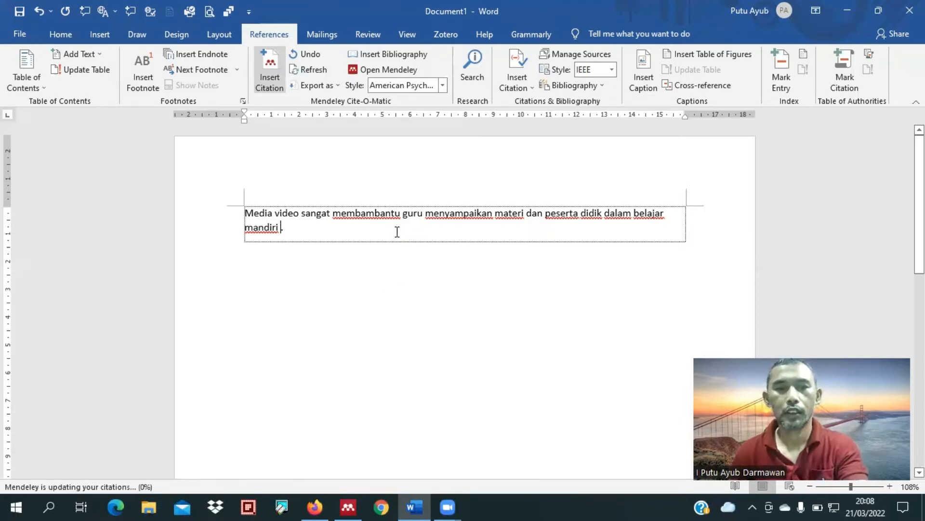
Step: Add the heading "Daftar Pustaka" below the paragraph and insert the Mendeley bibliography under it
{"action": "key", "text": "Return"}
{"action": "key", "text": "Return"}
{"action": "type", "text": "Daftar Pustaka"}
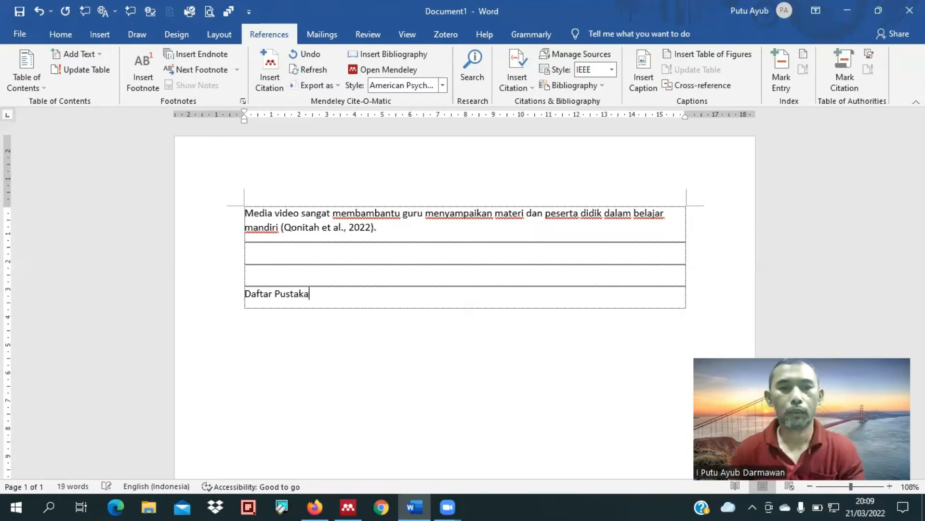
{"action": "key", "text": "Tab"}
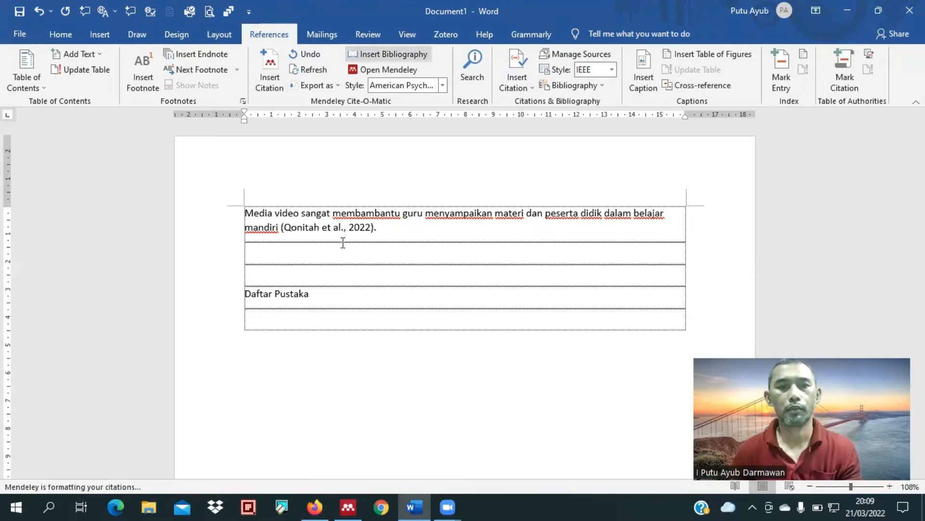
Step: Switch to Mendeley Desktop, select the article "Bahan Ajar Digital Sebagai Alternatif Pembelajaran Jarak Jauh dan Mandiri" and read its abstract
{"action": "left_click", "coordinate": [343, 506]}
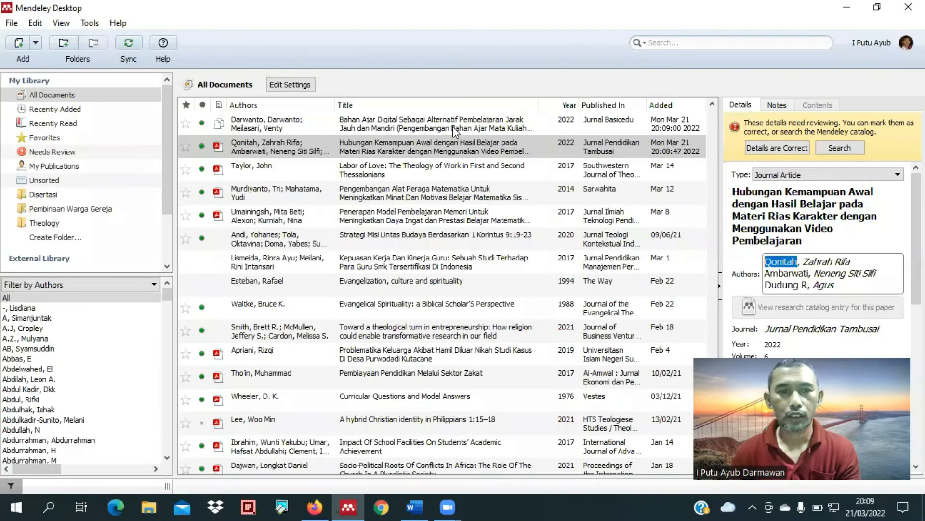
{"action": "left_click", "coordinate": [455, 130]}
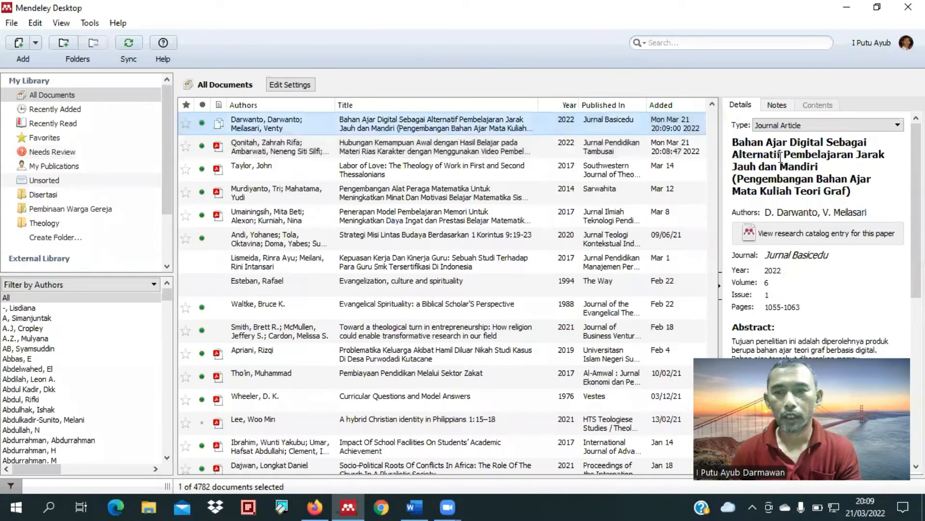
{"action": "scroll", "coordinate": [816, 199], "scroll_direction": "down", "scroll_amount": 3}
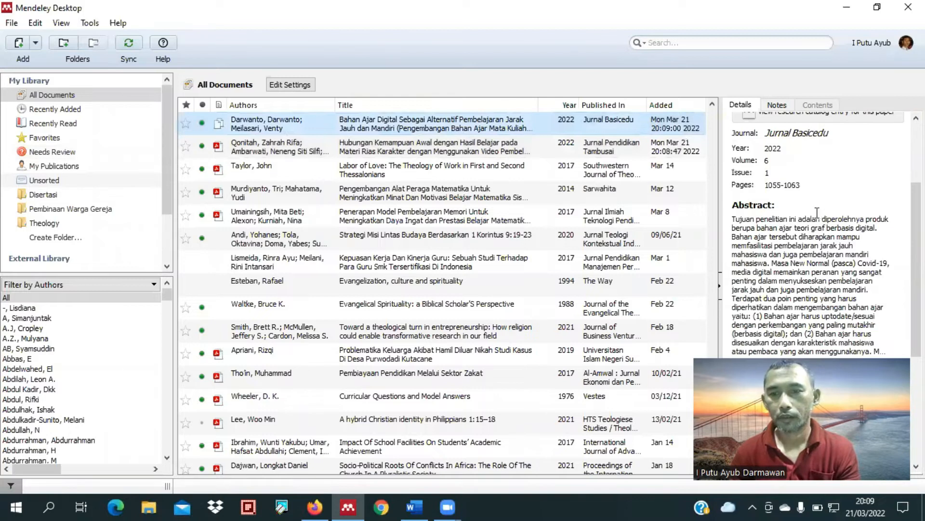
{"action": "scroll", "coordinate": [819, 270], "scroll_direction": "down", "scroll_amount": 1}
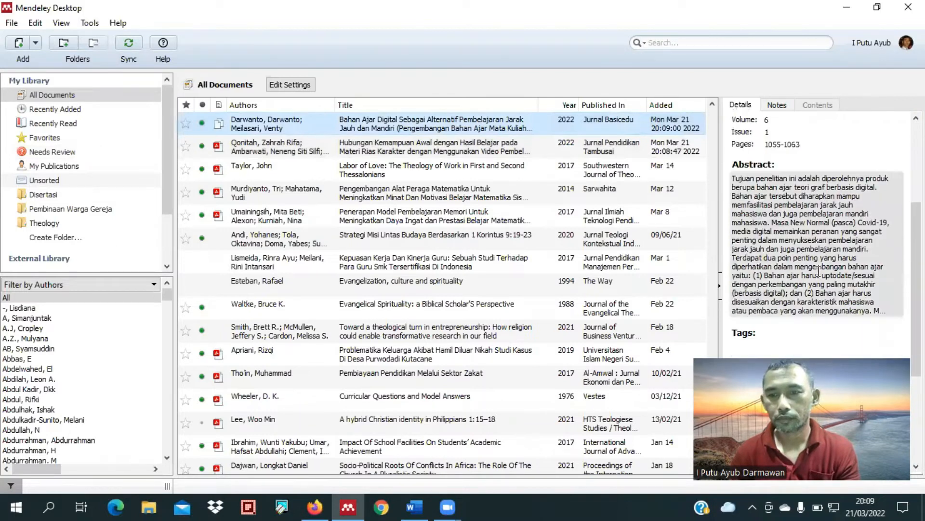
{"action": "left_click", "coordinate": [785, 299]}
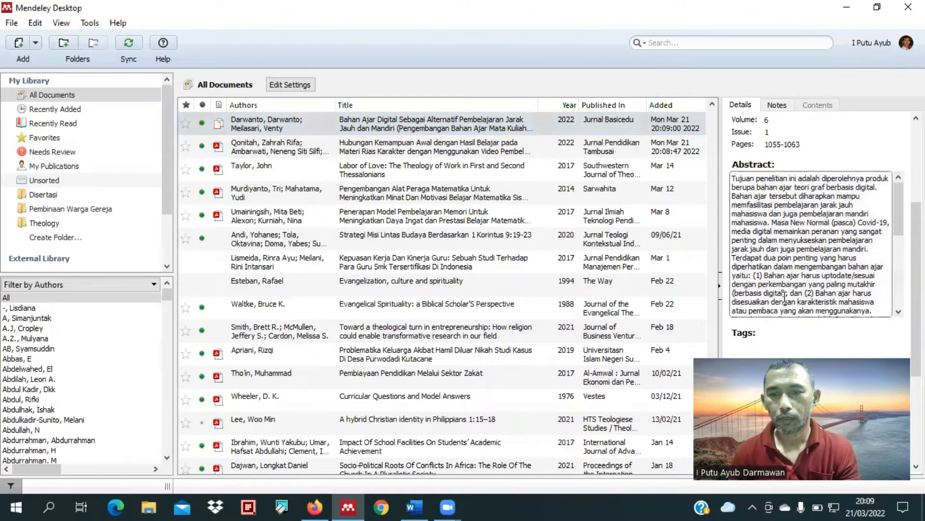
{"action": "left_click", "coordinate": [738, 294], "text": "shift"}
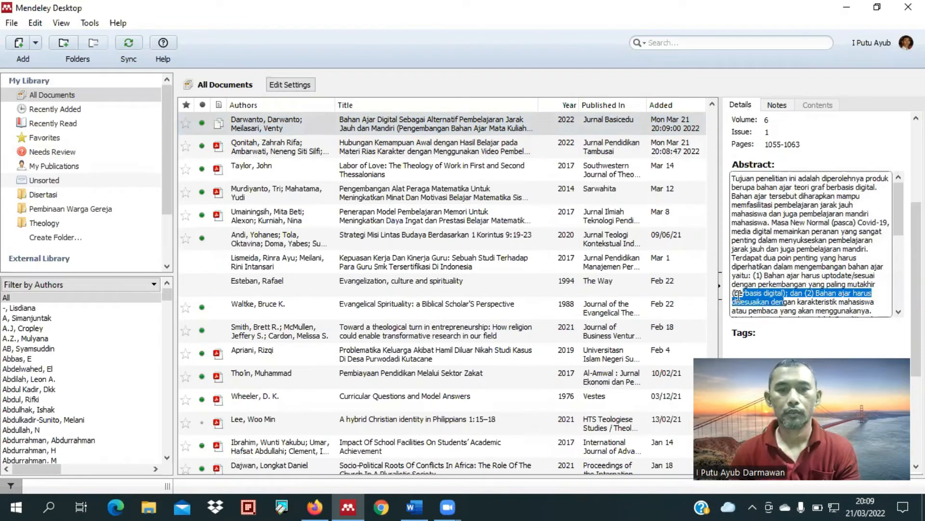
Step: Return to Word and start a second sentence after the citation with "Bahan ajar berbasis digital memiliki peran penting dalam"
{"action": "key", "text": "alt+Tab"}
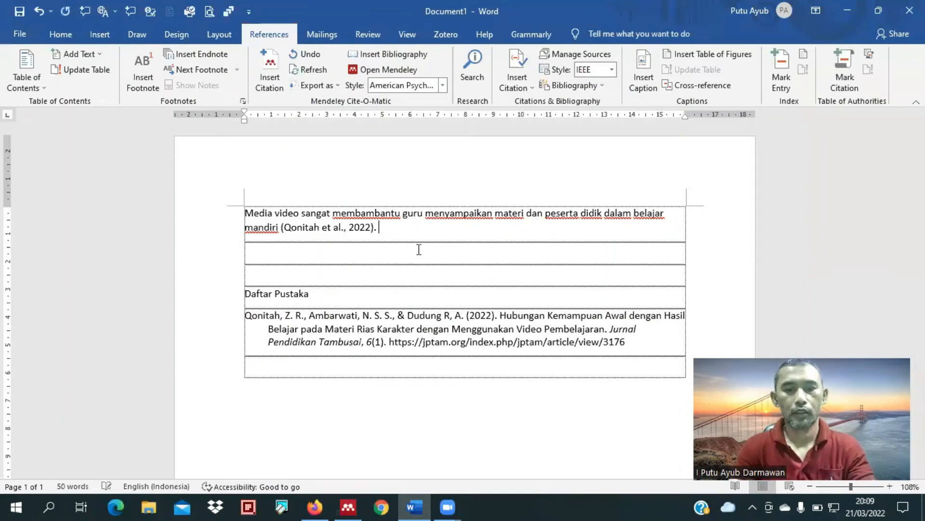
{"action": "type", "text": "Bahan ajar "}
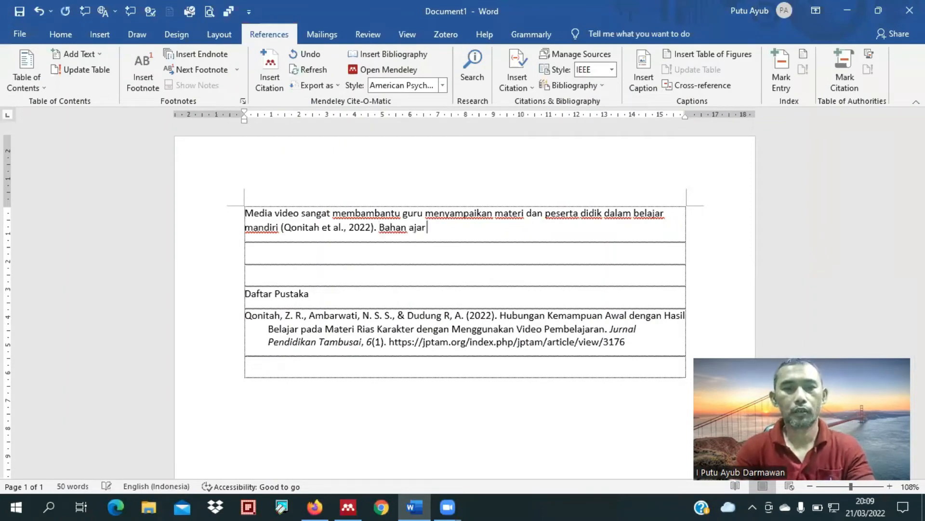
{"action": "type", "text": "berbasis "}
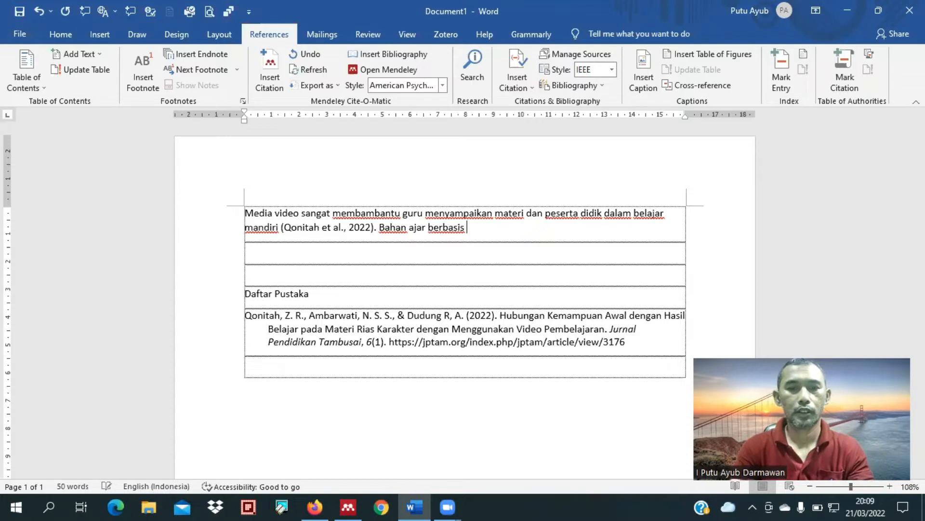
{"action": "type", "text": "digital mem"}
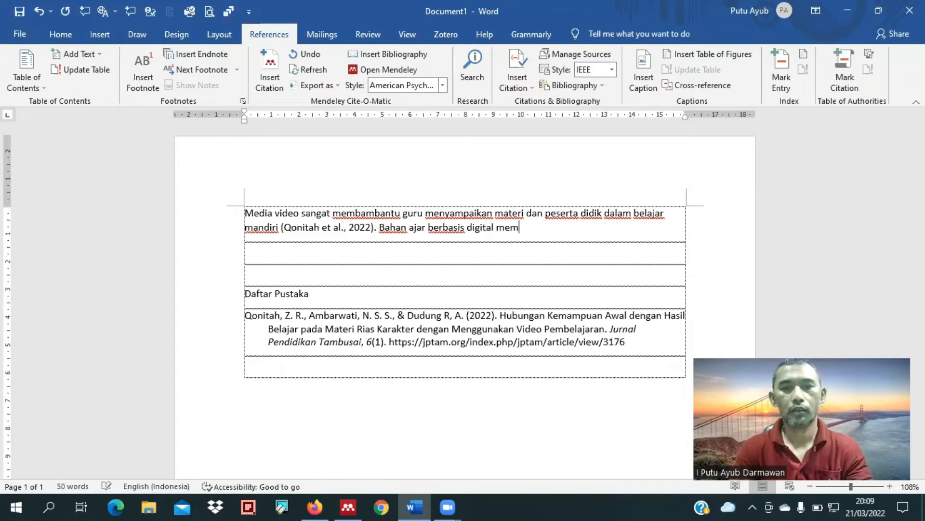
{"action": "type", "text": "iliki "}
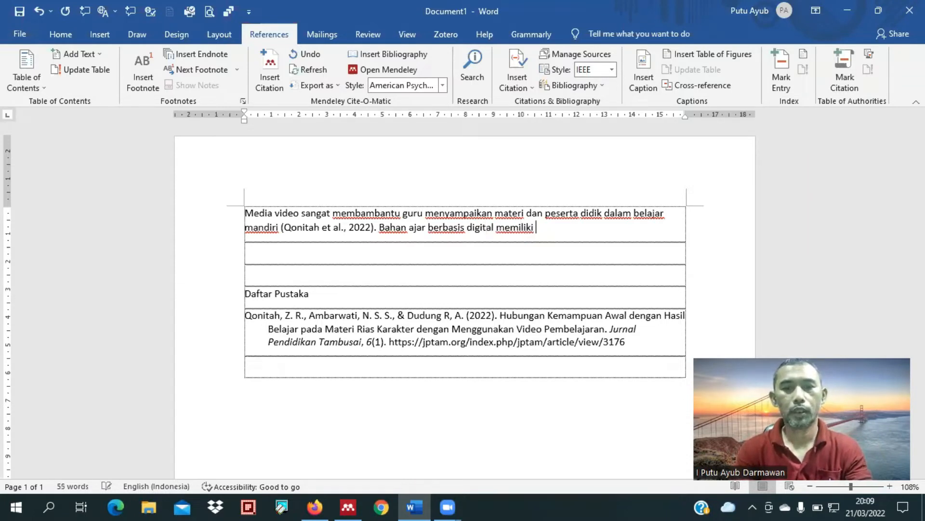
{"action": "type", "text": "peran p"}
{"action": "type", "text": "enting "}
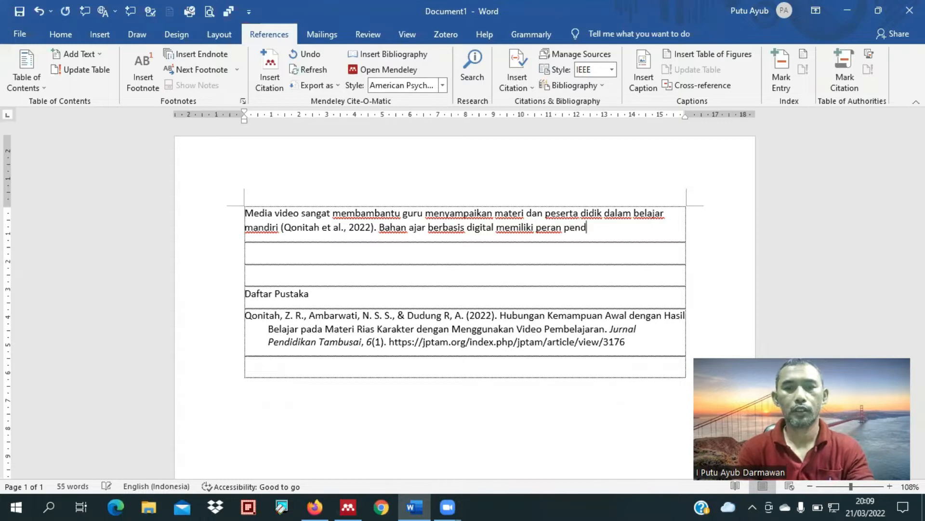
{"action": "type", "text": "dalam"}
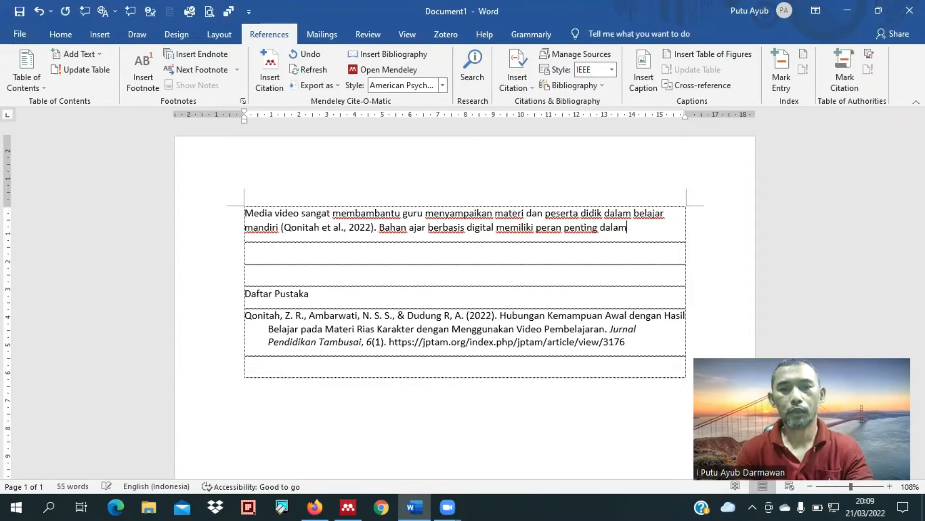
{"action": "type", "text": " mewujudkan "}
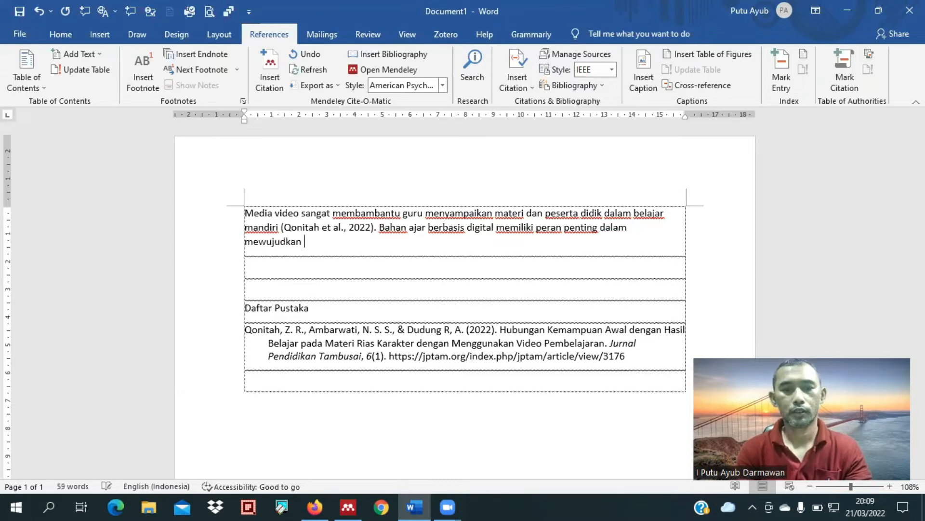
{"action": "type", "text": "pemb"}
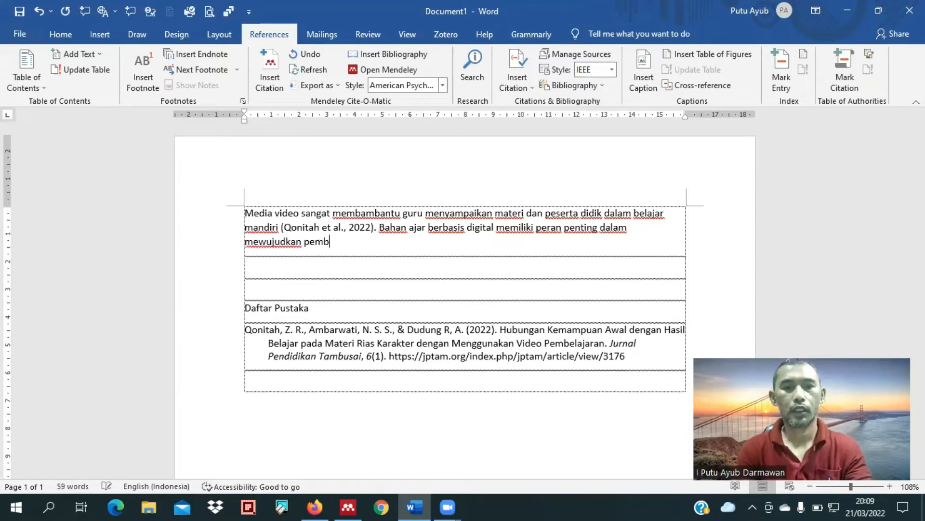
{"action": "type", "text": "elajaran mandiri"}
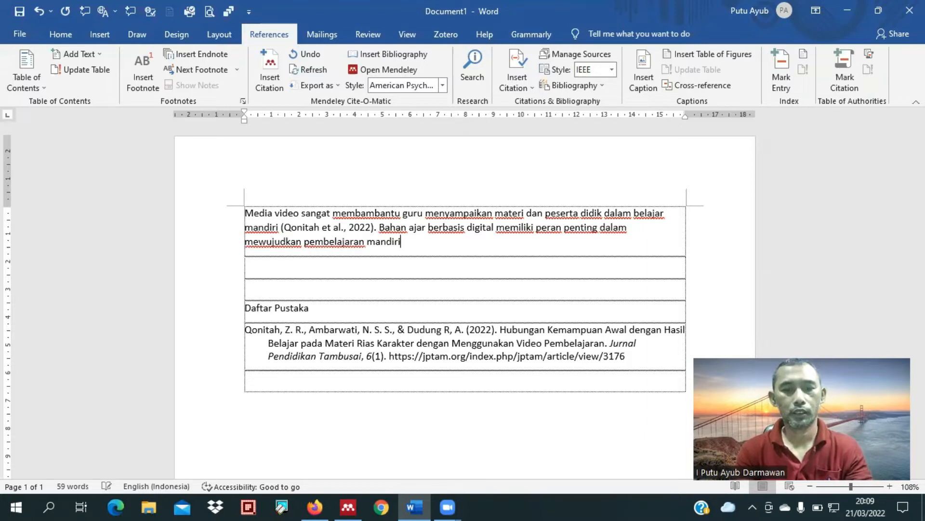
{"action": "type", "text": " di masa pandemi"}
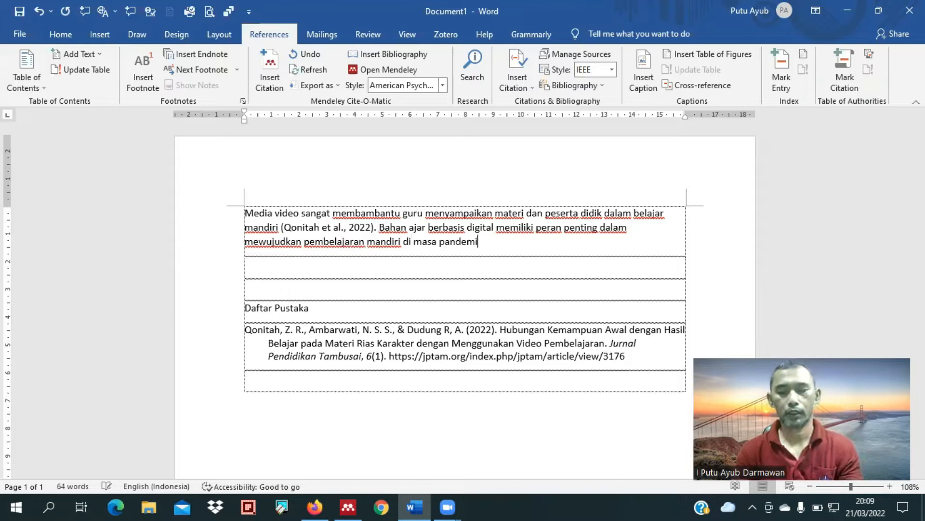
{"action": "type", "text": "."}
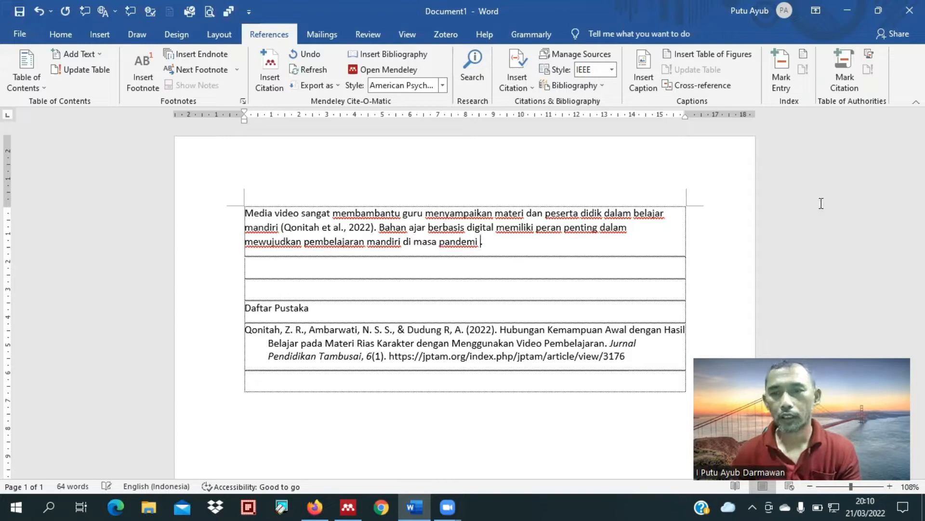
Step: End the second sentence with a period and insert before it the Mendeley citation for "Bahan Ajar Digital Sebagai Alternatif Pembelajaran Jarak Jauh dan Mandiri"
{"action": "key", "text": "alt+Tab"}
{"action": "left_click_drag", "start_coordinate": [736, 139], "coordinate": [843, 165]}
{"action": "key", "text": "ctrl+c"}
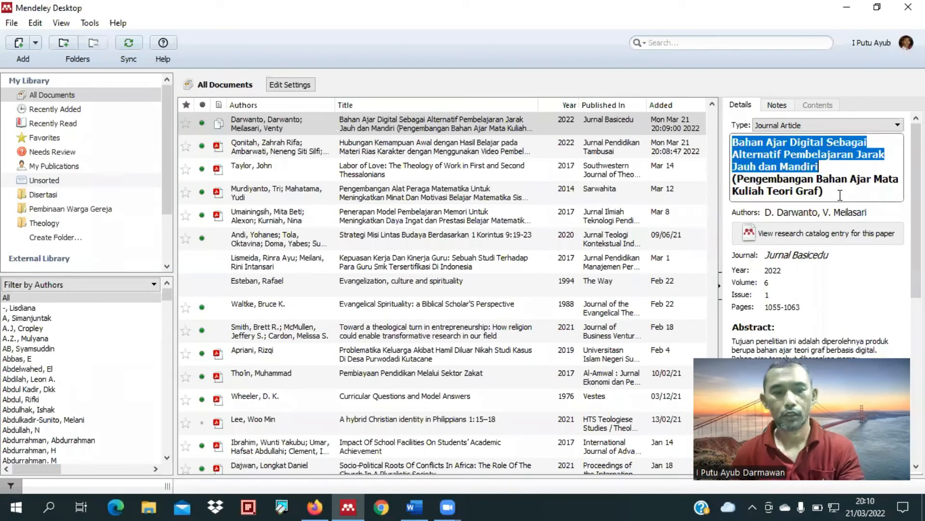
{"action": "left_click", "coordinate": [415, 505]}
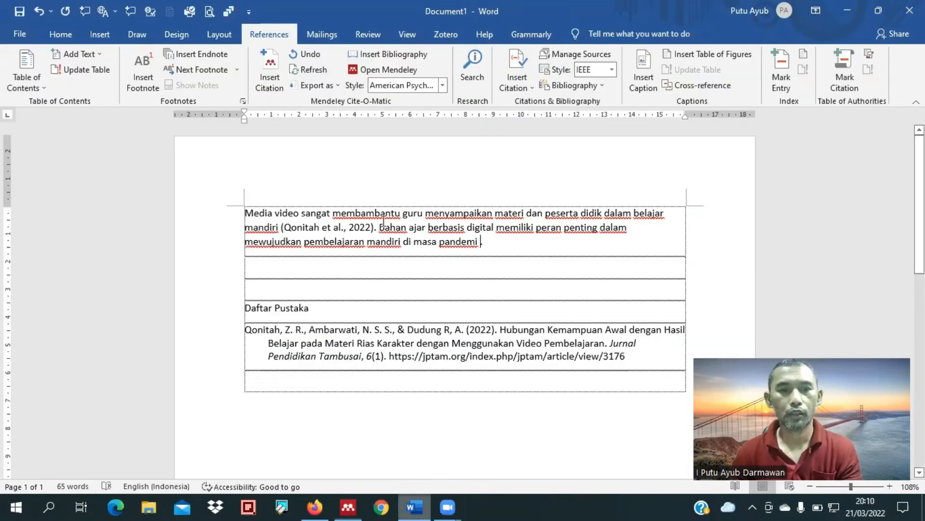
{"action": "left_click", "coordinate": [284, 90]}
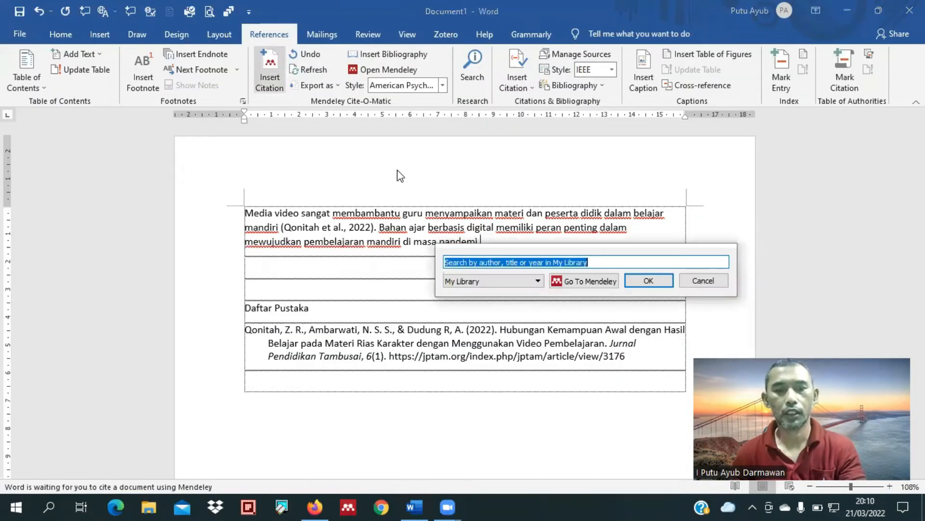
{"action": "key", "text": "ctrl+v"}
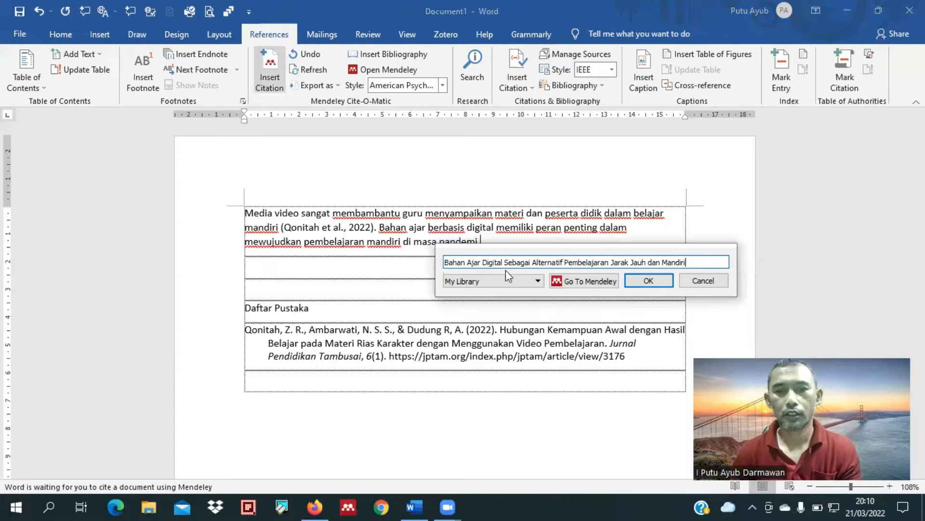
{"action": "left_click", "coordinate": [645, 281]}
{"action": "left_click", "coordinate": [647, 281]}
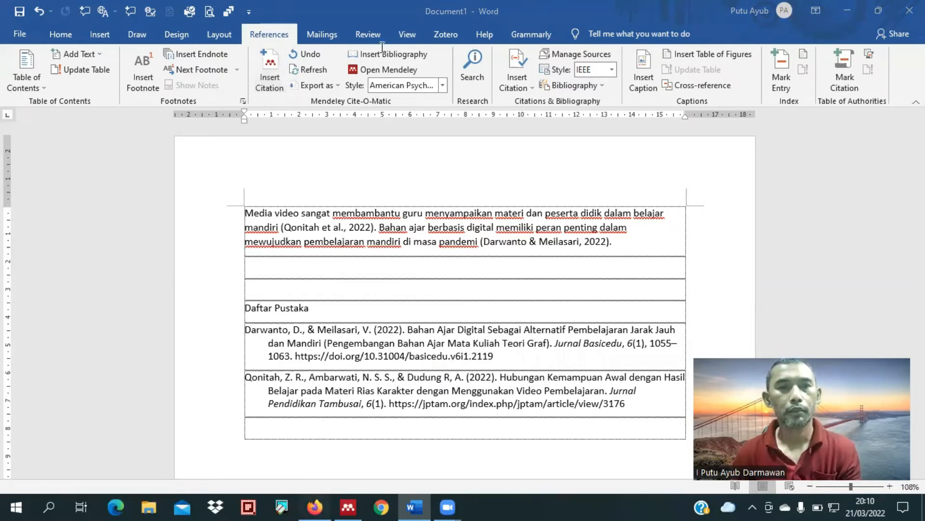
Step: Switch to Firefox and close the opened article tabs, keeping only the Google Scholar results
{"action": "key", "text": "alt+Tab"}
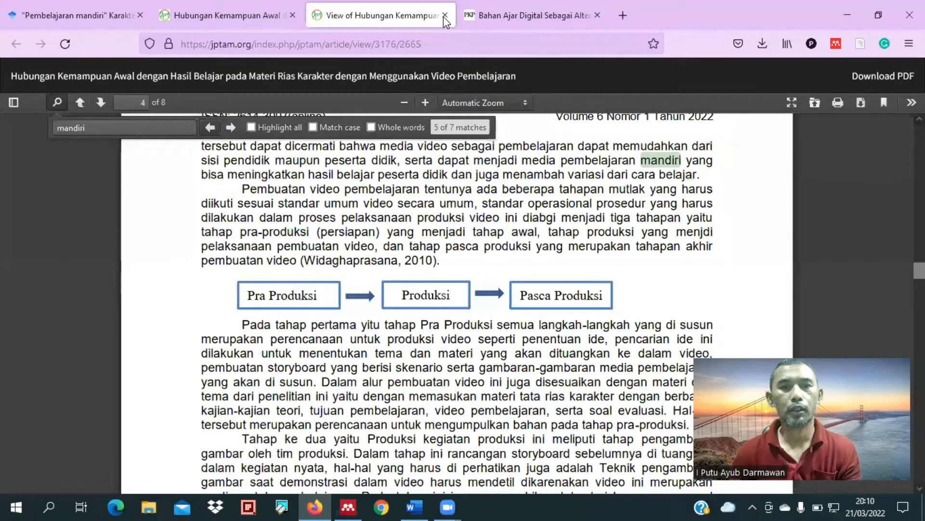
{"action": "key", "text": "ctrl+w"}
{"action": "left_click", "coordinate": [290, 16]}
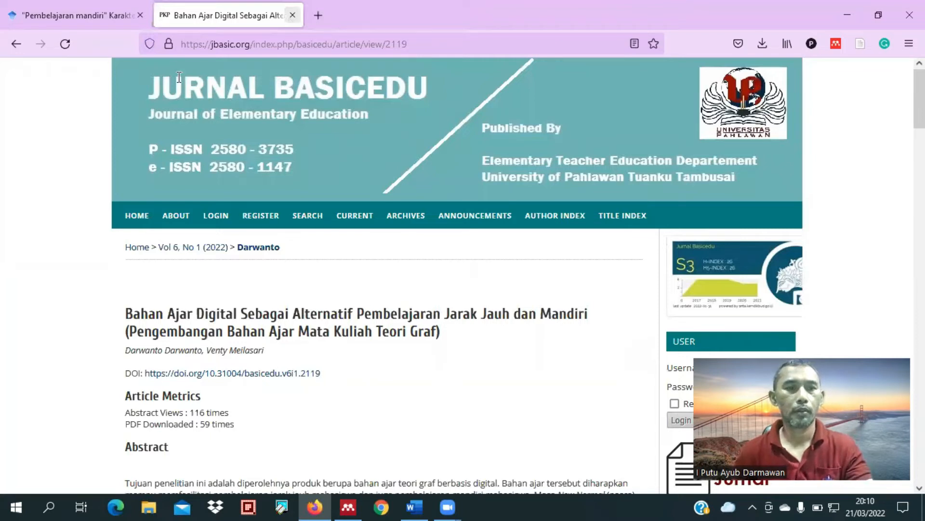
{"action": "key", "text": "ctrl+w"}
Step: Search Google Scholar for "Media pembelajaran" Jurnal" and limit the results to articles since 2021
{"action": "left_click_drag", "start_coordinate": [471, 73], "coordinate": [467, 73]}
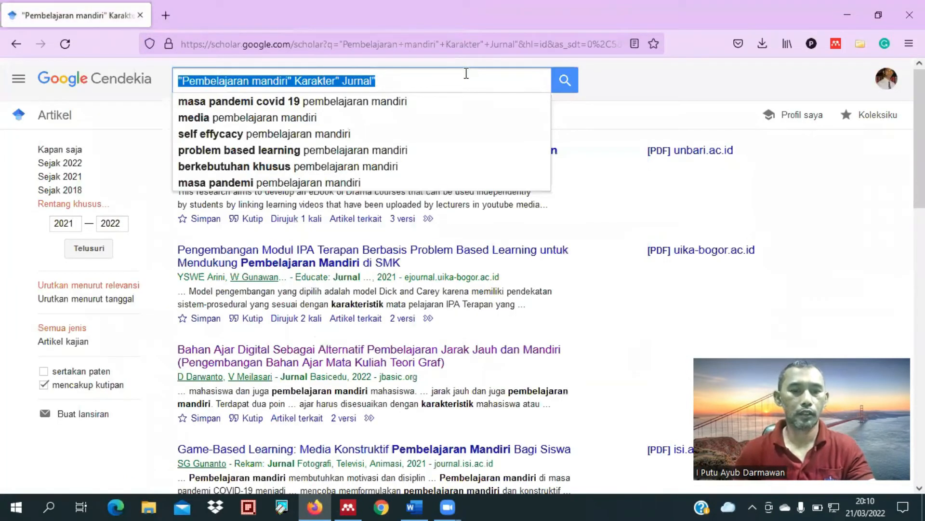
{"action": "type", "text": "Medis"}
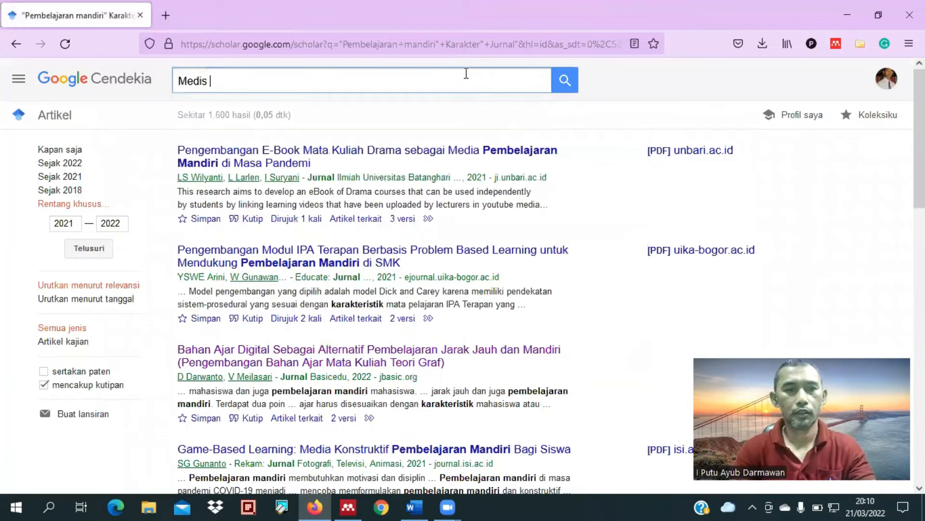
{"action": "key", "text": "BackSpace"}
{"action": "key", "text": "BackSpace"}
{"action": "type", "text": "a pembelaja"}
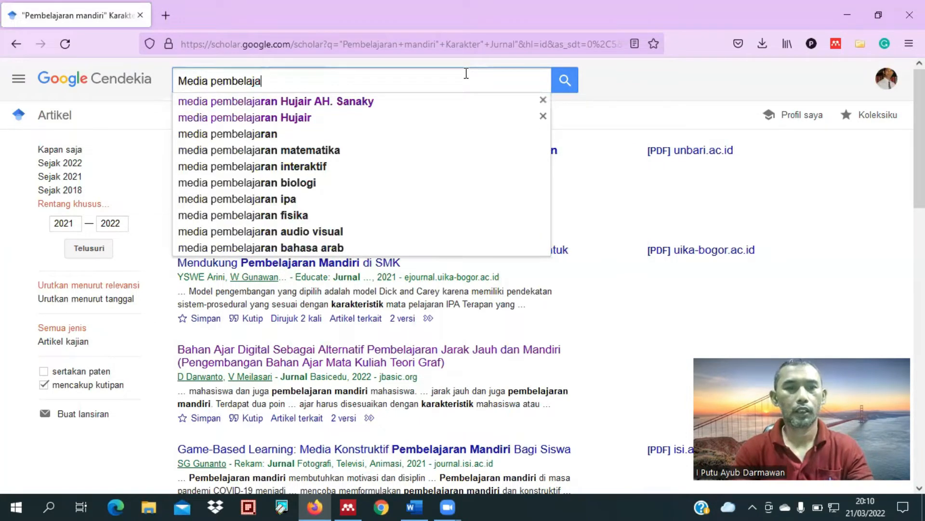
{"action": "type", "text": "ran\""}
{"action": "key", "text": "Home"}
{"action": "type", "text": "\""}
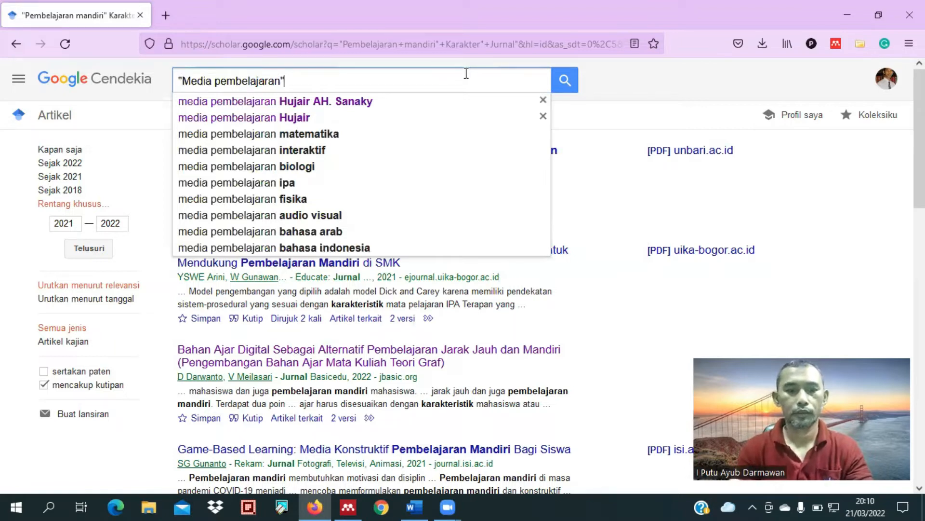
{"action": "type", "text": " Jurnal"}
{"action": "type", "text": "\""}
{"action": "key", "text": "Return"}
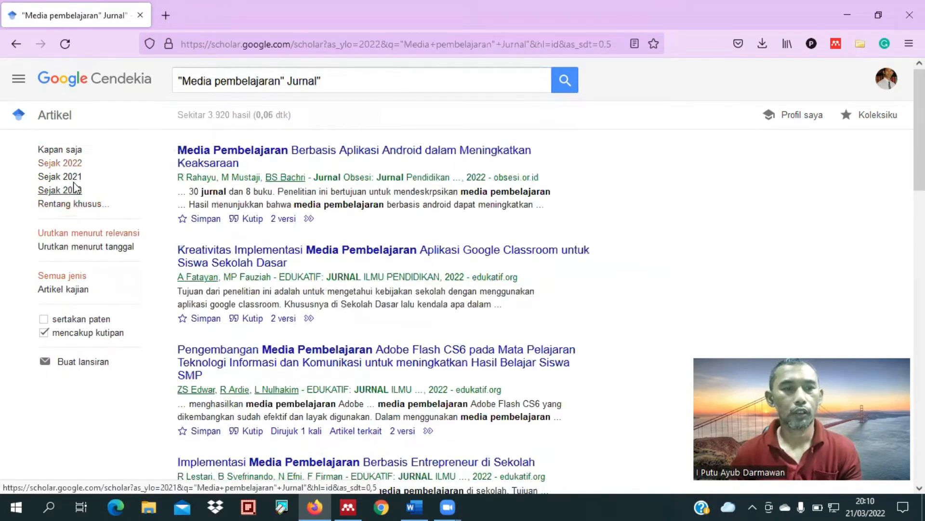
{"action": "left_click", "coordinate": [107, 174]}
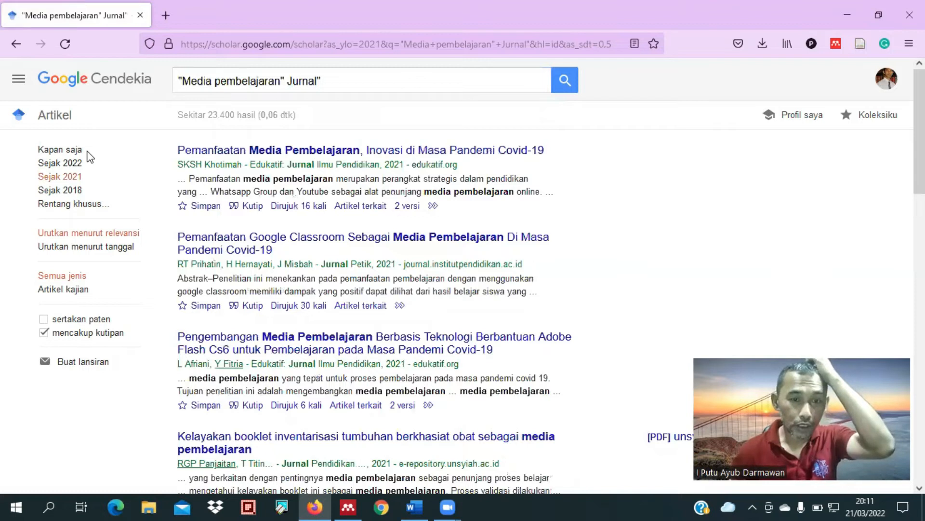
Step: Open "Pemanfaatan Media Pembelajaran, Inovasi di Masa Pandemi Covid-19" and the Google Classroom article below it in new tabs
{"action": "right_click", "coordinate": [376, 158]}
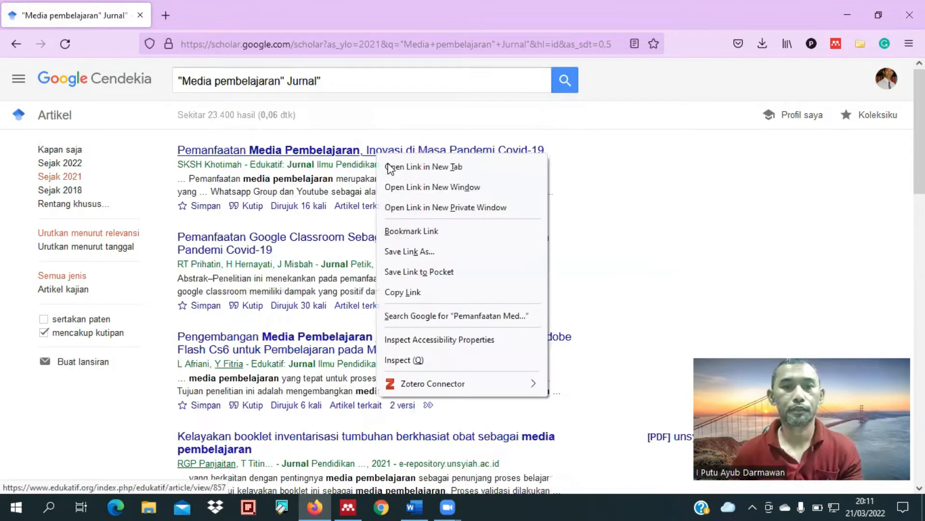
{"action": "left_click", "coordinate": [389, 167]}
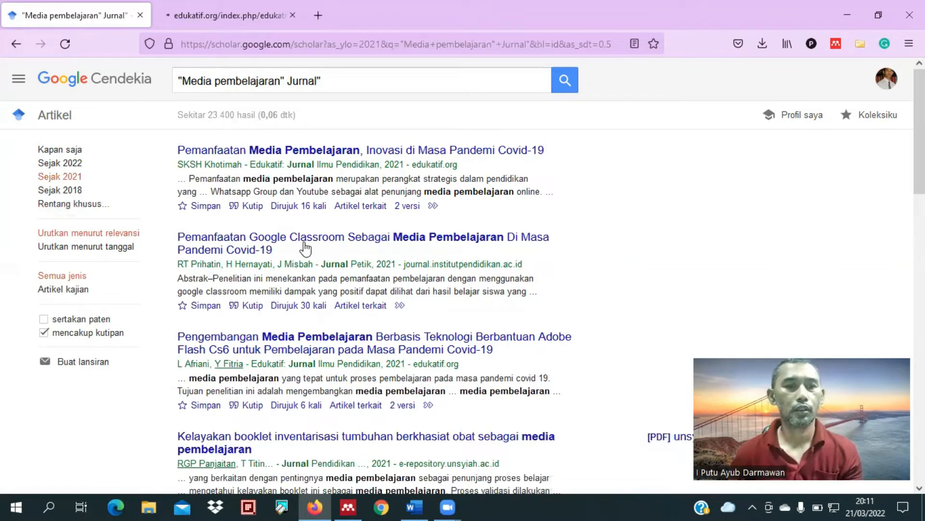
{"action": "scroll", "coordinate": [103, 217], "scroll_direction": "down", "scroll_amount": 2}
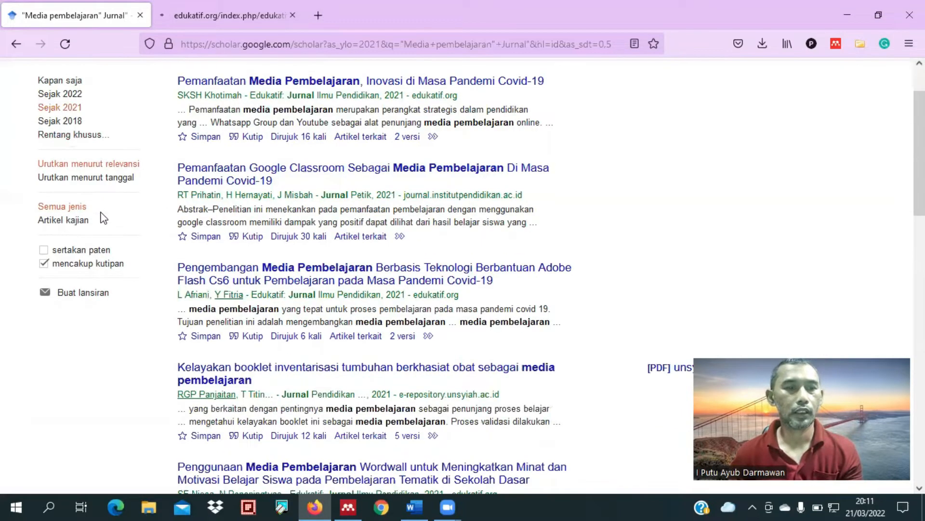
{"action": "scroll", "coordinate": [132, 176], "scroll_direction": "up", "scroll_amount": 2}
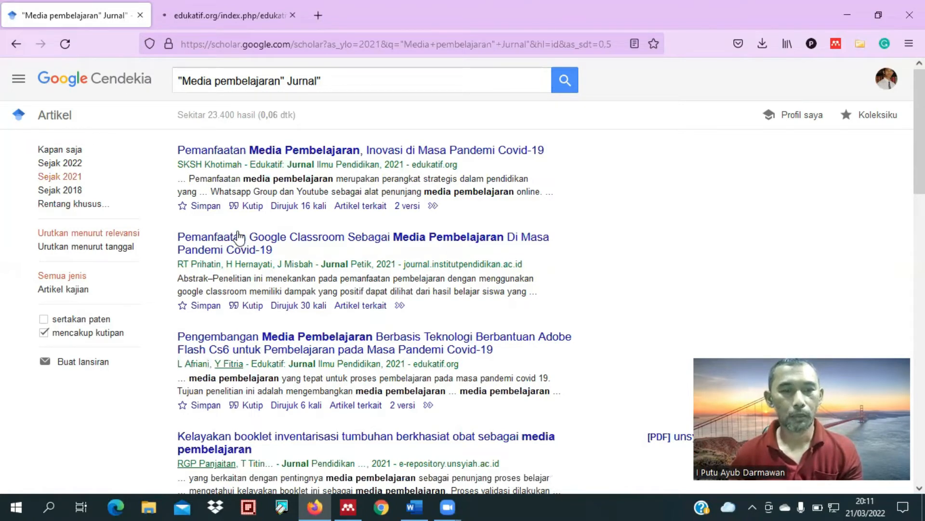
{"action": "scroll", "coordinate": [238, 237], "scroll_direction": "down", "scroll_amount": 4}
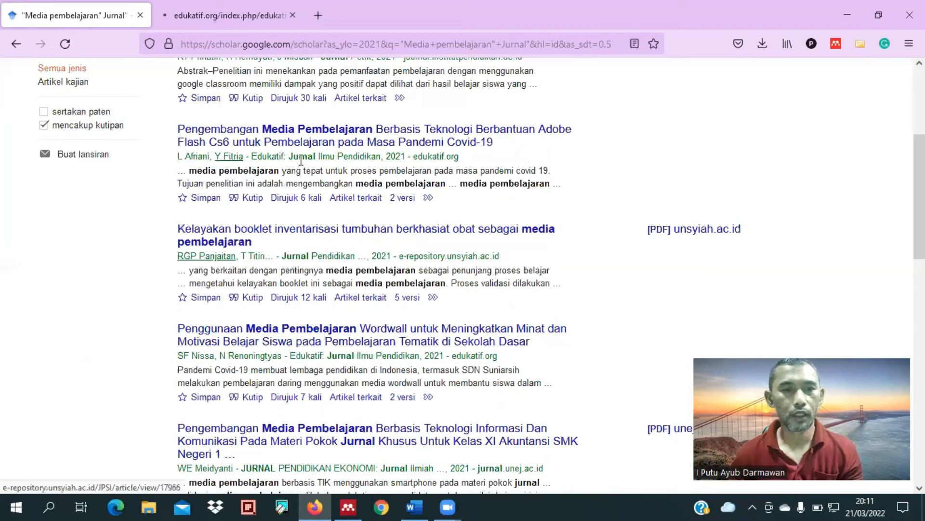
{"action": "scroll", "coordinate": [300, 168], "scroll_direction": "up", "scroll_amount": 1}
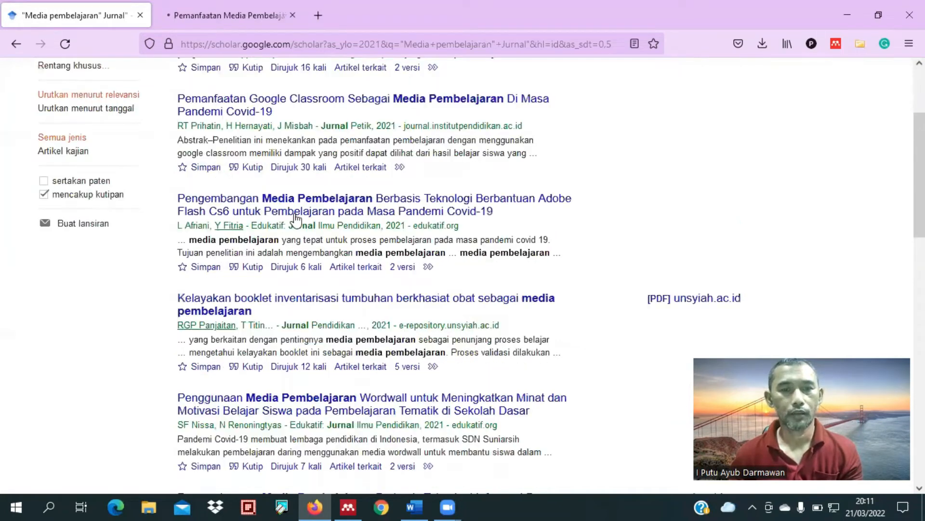
{"action": "scroll", "coordinate": [278, 262], "scroll_direction": "up", "scroll_amount": 1}
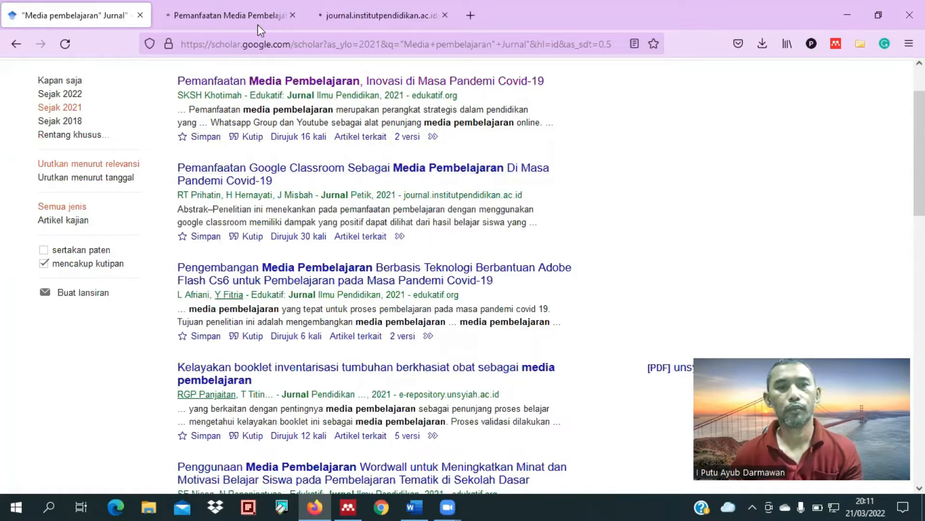
Step: Go to the "Pemanfaatan Media Pembelajaran, Inovasi di Masa Pandemi Covid-19" article page and copy its DOI identifier, 10.31004/edukatif.v3i4.857
{"action": "left_click", "coordinate": [243, 19]}
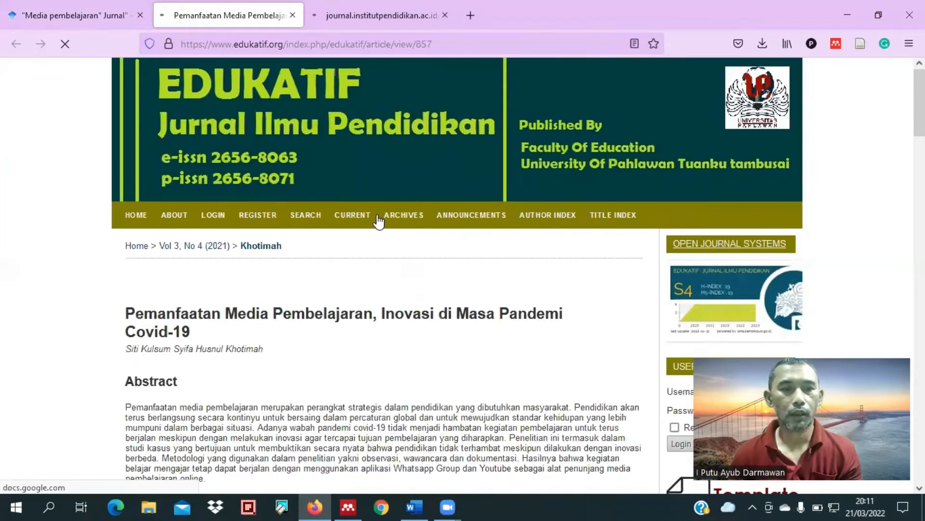
{"action": "scroll", "coordinate": [375, 289], "scroll_direction": "down", "scroll_amount": 5}
{"action": "scroll", "coordinate": [371, 284], "scroll_direction": "down", "scroll_amount": 5}
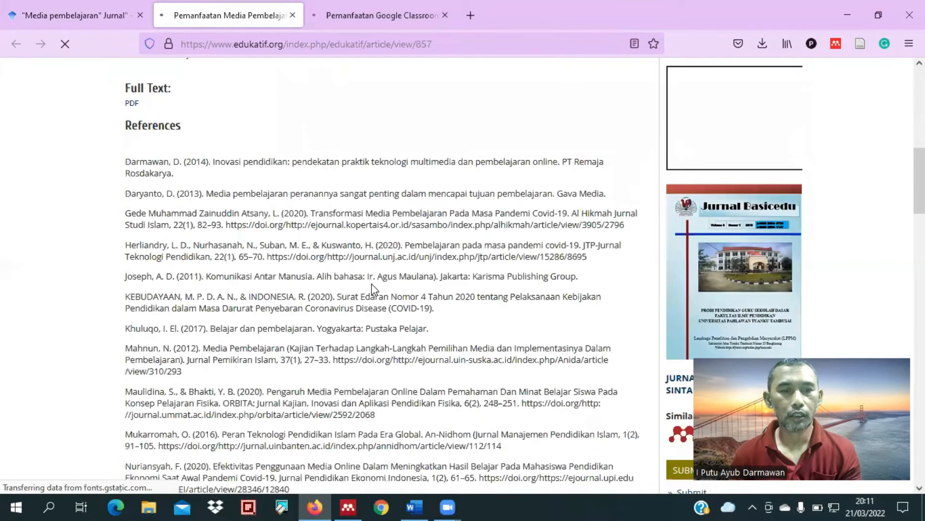
{"action": "scroll", "coordinate": [360, 271], "scroll_direction": "down", "scroll_amount": 11}
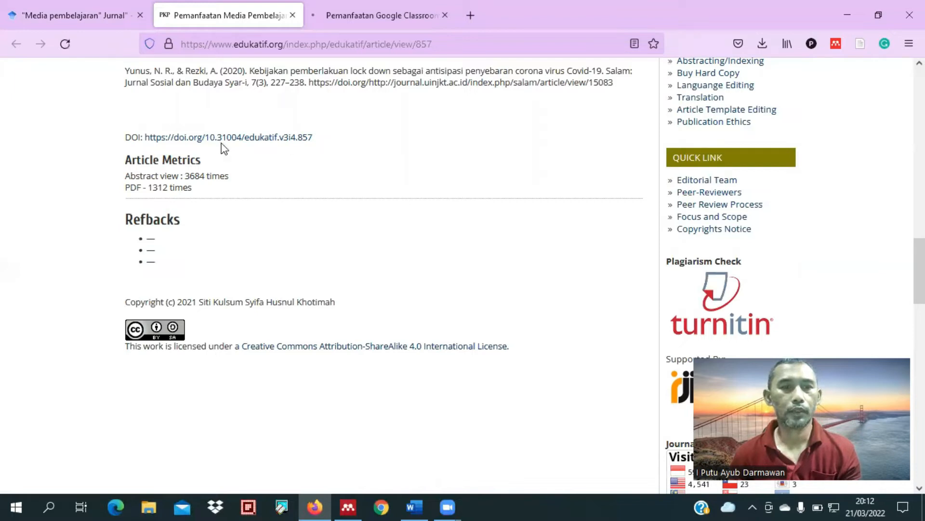
{"action": "left_click_drag", "start_coordinate": [313, 137], "coordinate": [207, 142]}
{"action": "key", "text": "ctrl+c"}
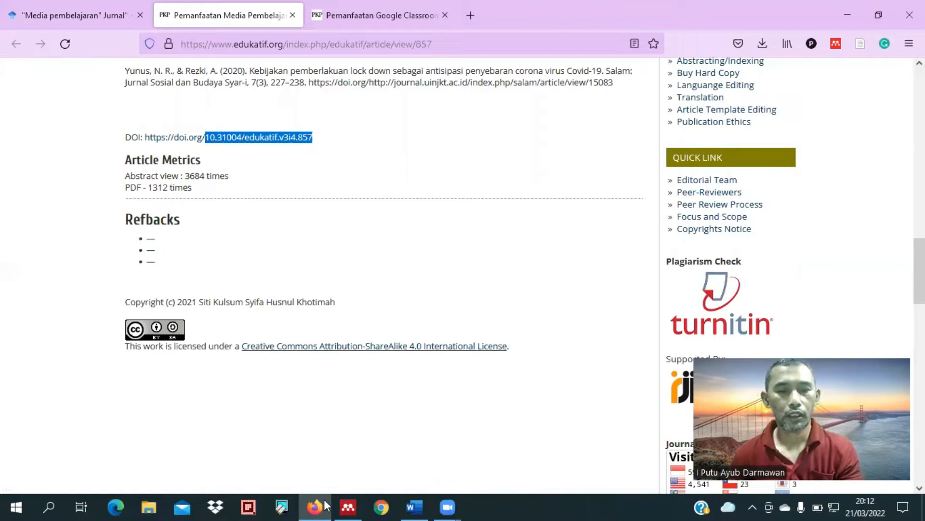
Step: Switch to Mendeley Desktop, add a new document by looking up DOI 10.31004/edukatif.v3i4.857, and save the entry
{"action": "left_click", "coordinate": [348, 506]}
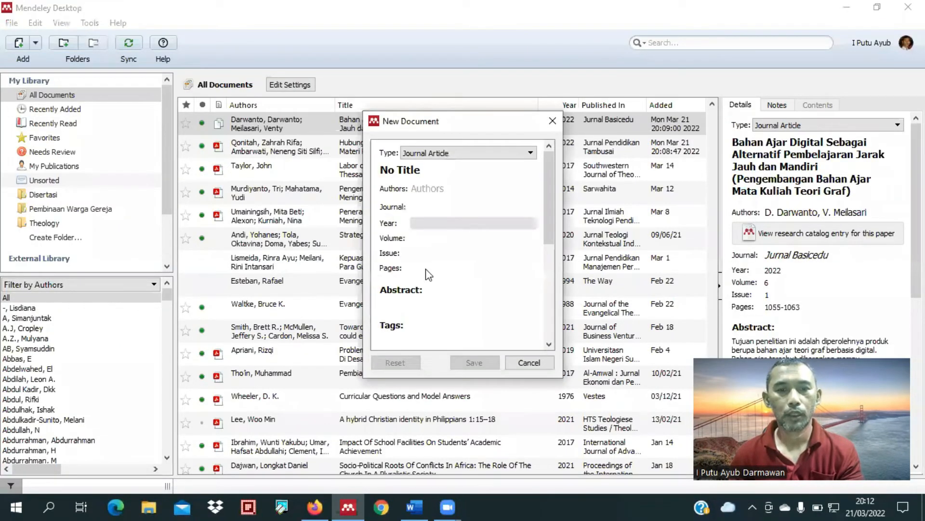
{"action": "scroll", "coordinate": [426, 298], "scroll_direction": "down", "scroll_amount": 4}
{"action": "left_click", "coordinate": [425, 296]}
{"action": "key", "text": "ctrl+v"}
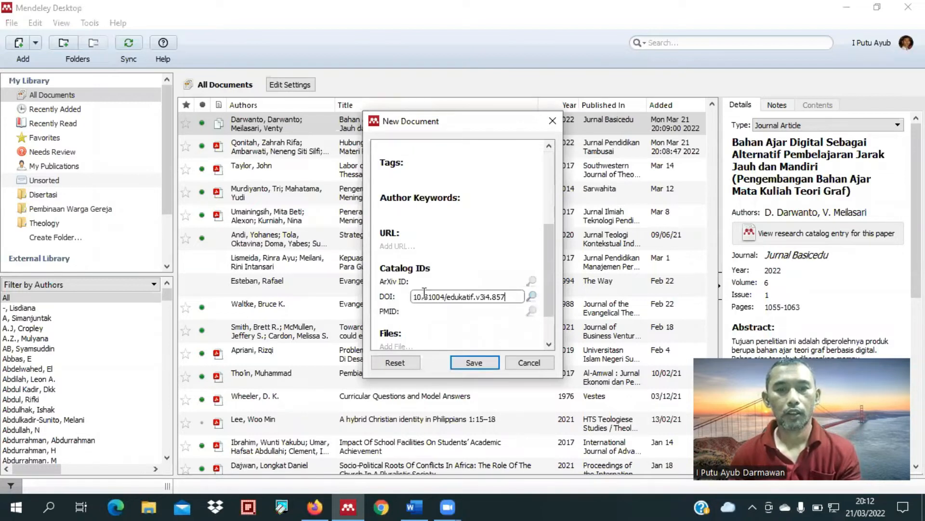
{"action": "left_click", "coordinate": [532, 296]}
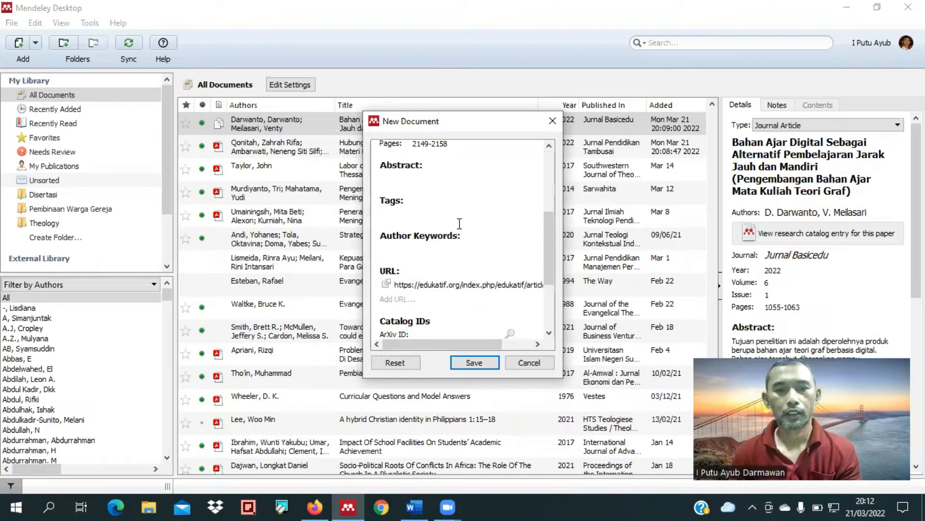
{"action": "scroll", "coordinate": [459, 223], "scroll_direction": "up", "scroll_amount": 5}
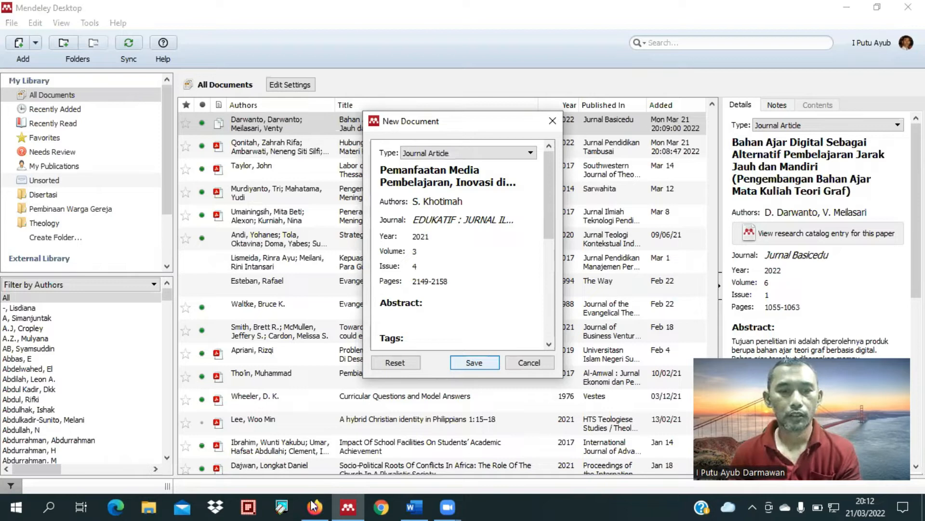
{"action": "key", "text": "Return"}
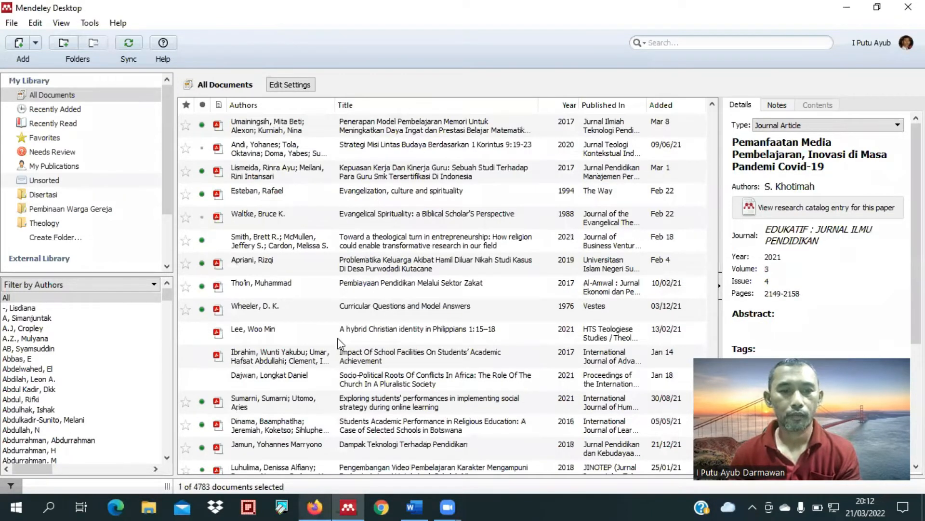
Step: Return to the article in Firefox, request its full-text PDF, and select the abstract's final sentence beginning with "Hasilnya"
{"action": "key", "text": "alt+Tab"}
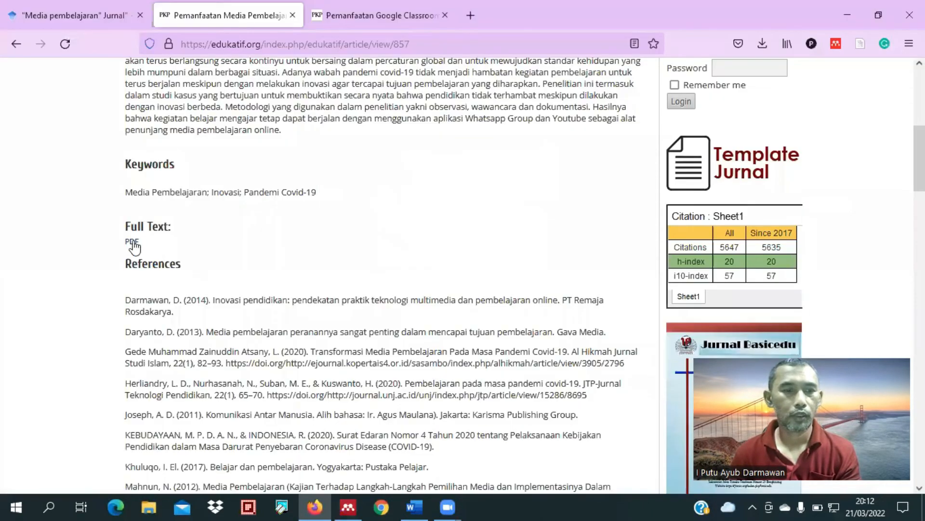
{"action": "left_click", "coordinate": [132, 242]}
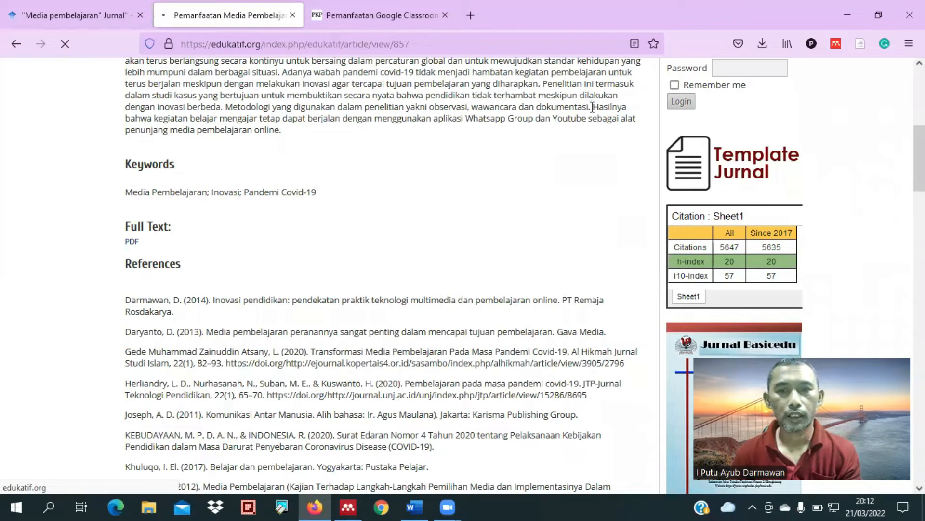
{"action": "left_click_drag", "start_coordinate": [594, 107], "coordinate": [611, 130]}
{"action": "key", "text": "ctrl+c"}
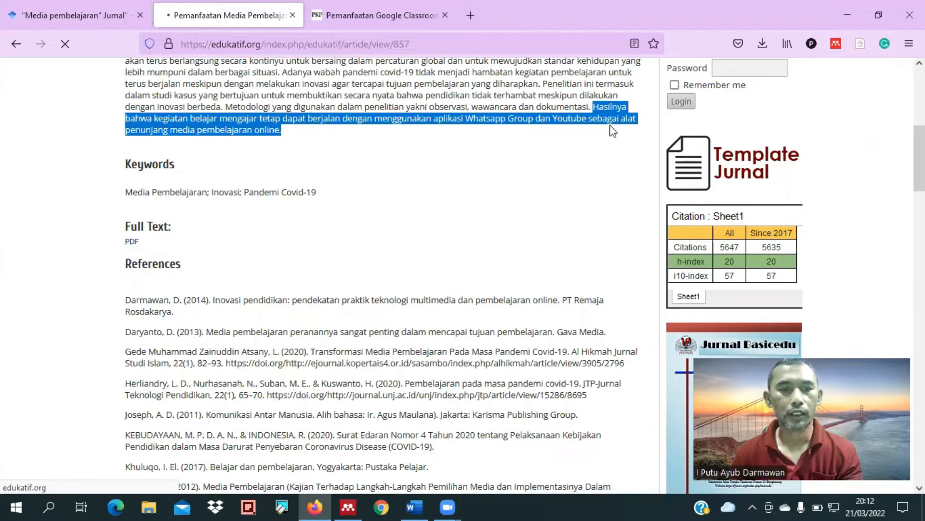
Step: Switch to Word and paste the abstract sentence beginning with "Hasilnya" into a new paragraph below the cited text
{"action": "left_click", "coordinate": [413, 504]}
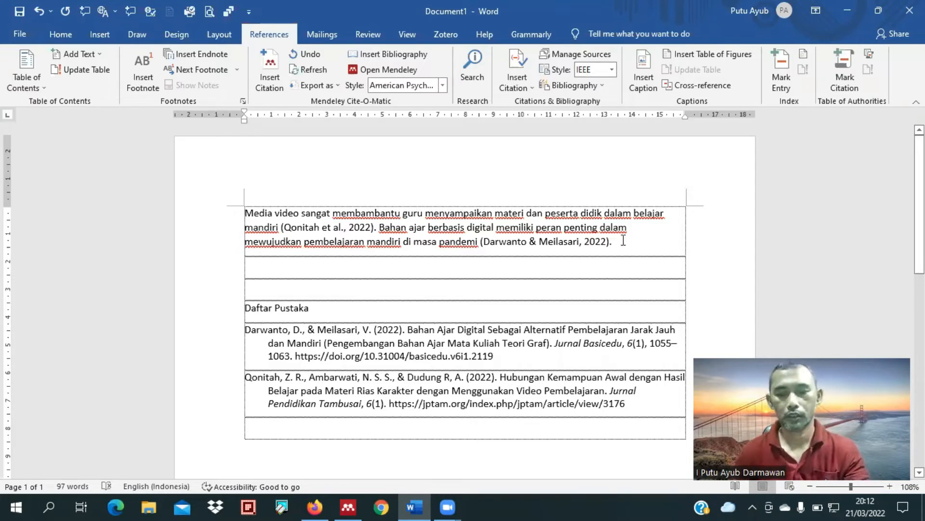
{"action": "key", "text": "Return"}
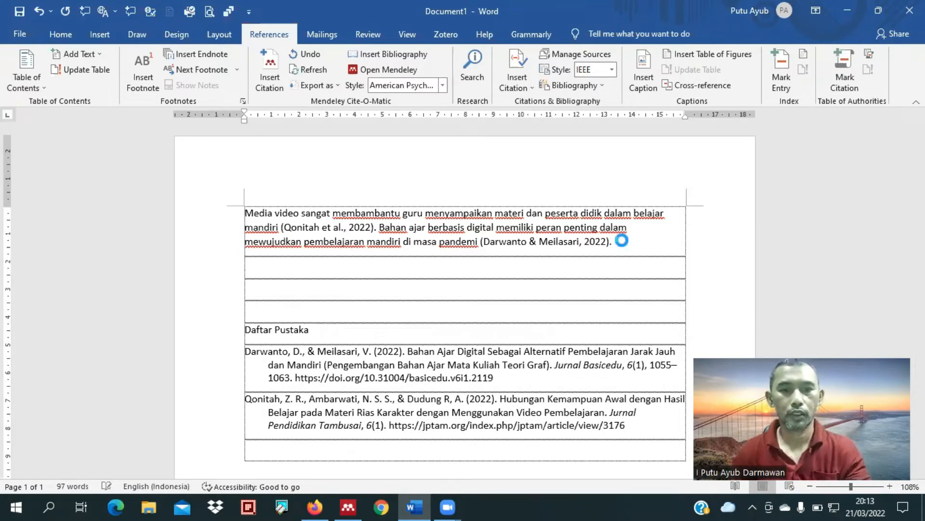
{"action": "key", "text": "ctrl+v"}
Step: Continue the first paragraph after its last citation with the next source author's surname and "mengungkapkan bahwa aplikasi"
{"action": "left_click", "coordinate": [623, 241]}
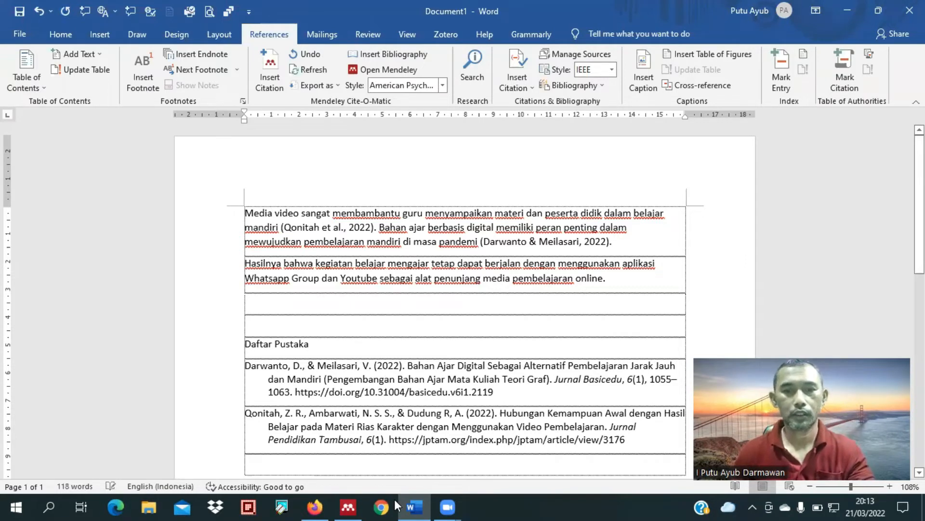
{"action": "type", "text": "Kh"}
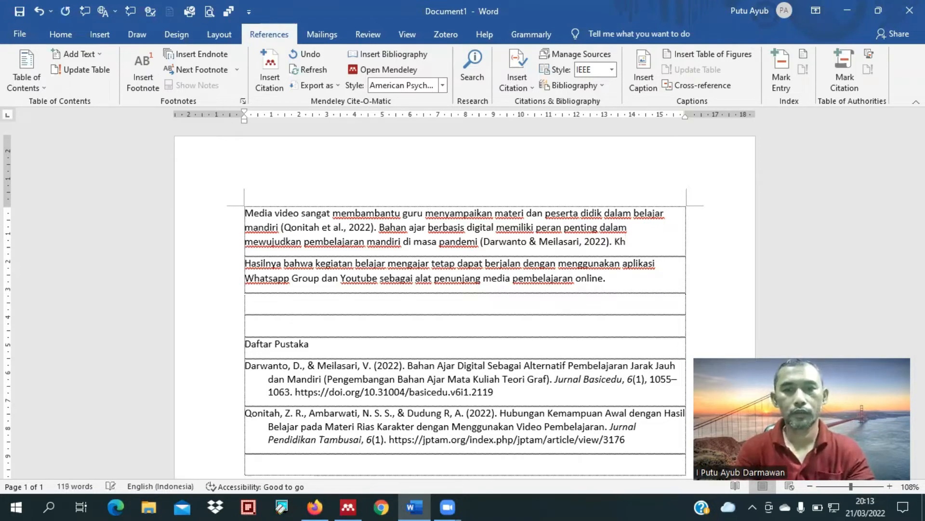
{"action": "type", "text": "otimah "}
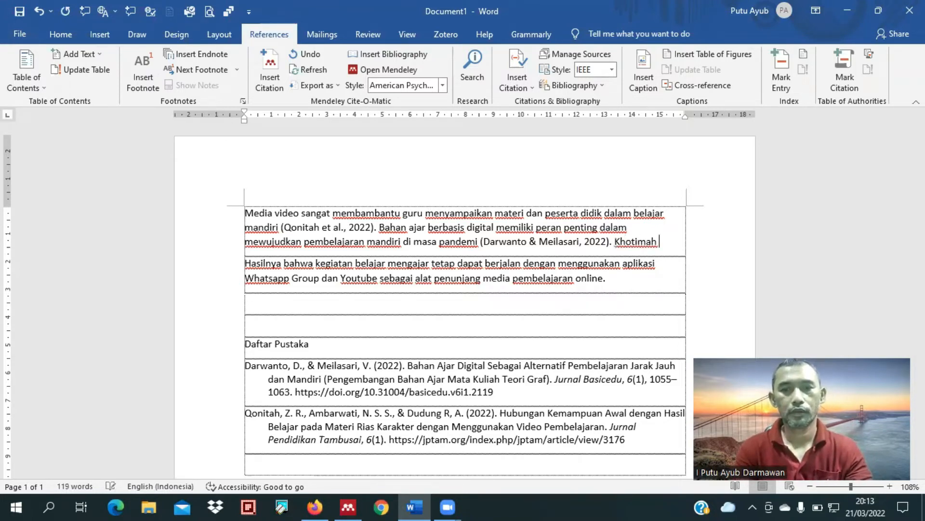
{"action": "type", "text": "mengungkapkan "}
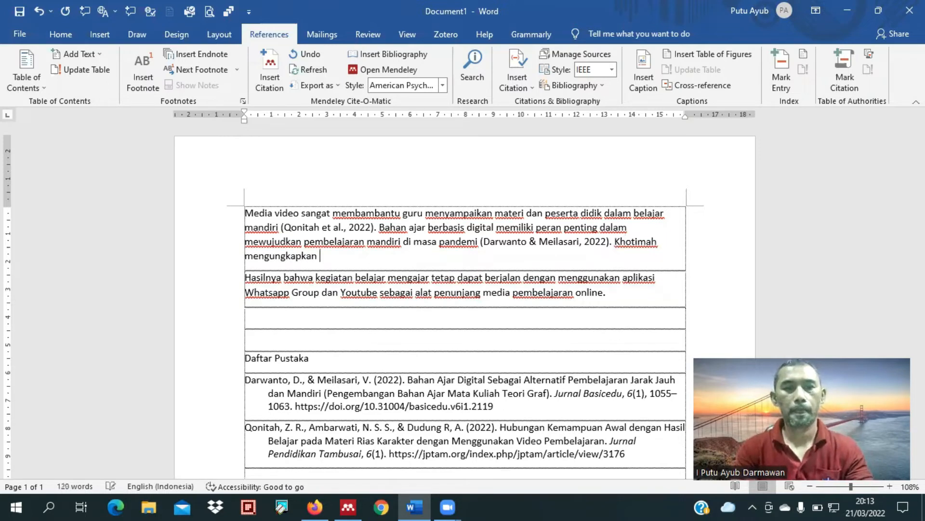
{"action": "type", "text": "bahwa "}
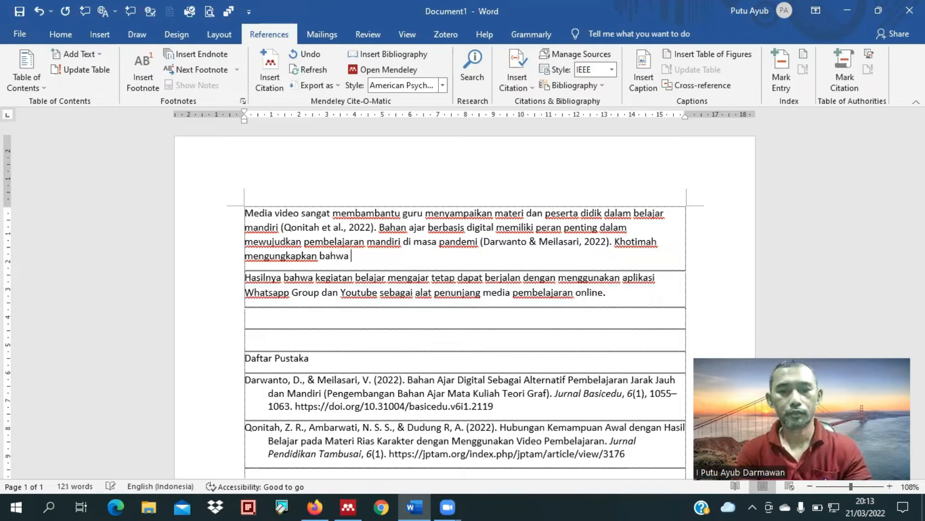
{"action": "type", "text": "aplikasi "}
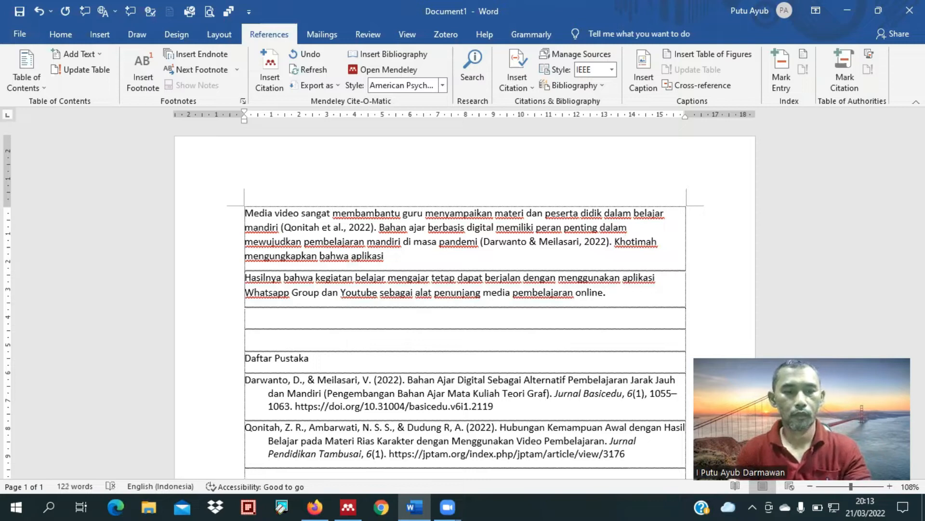
{"action": "type", "text": "whatsaap da"}
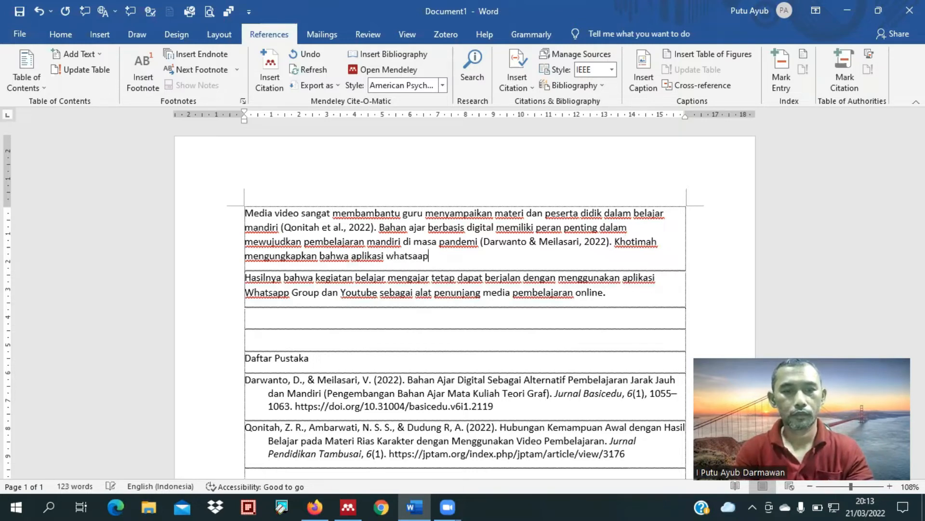
Step: Extend the new sentence with "whatsaap dan Youtub", removing the stray characters in between
{"action": "key", "text": "BackSpace"}
{"action": "key", "text": "BackSpace"}
{"action": "type", "text": "g"}
{"action": "type", "text": "roup"}
{"action": "key", "text": "BackSpace"}
{"action": "key", "text": "BackSpace"}
{"action": "key", "text": "BackSpace"}
{"action": "key", "text": "BackSpace"}
{"action": "key", "text": "BackSpace"}
{"action": "type", "text": "dan Youtub"}
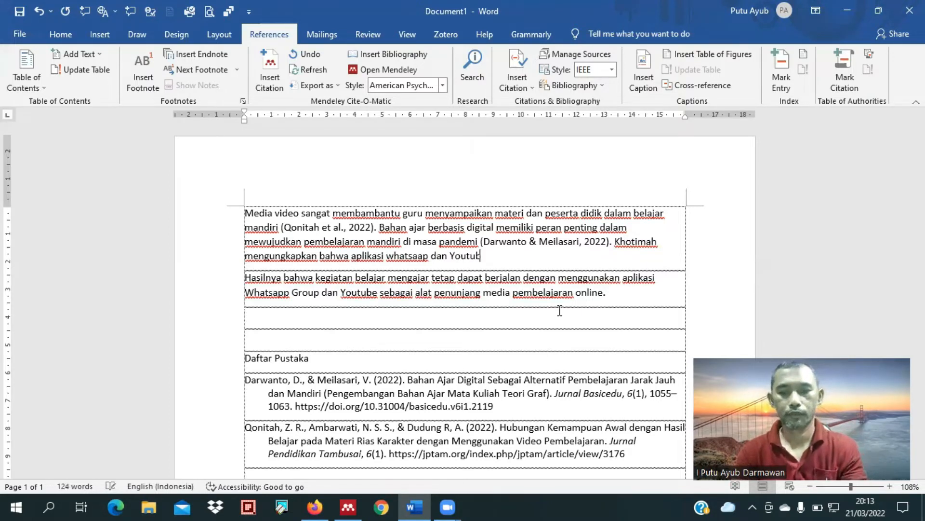
Step: Capitalize the first letter of "whatsaap" and complete the word "Youtube" at the end of the line
{"action": "key", "text": "ctrl+Left"}
{"action": "key", "text": "ctrl+Left"}
{"action": "key", "text": "ctrl+Left"}
{"action": "key", "text": "Delete"}
{"action": "type", "text": "W"}
{"action": "key", "text": "End"}
{"action": "type", "text": "e, adala"}
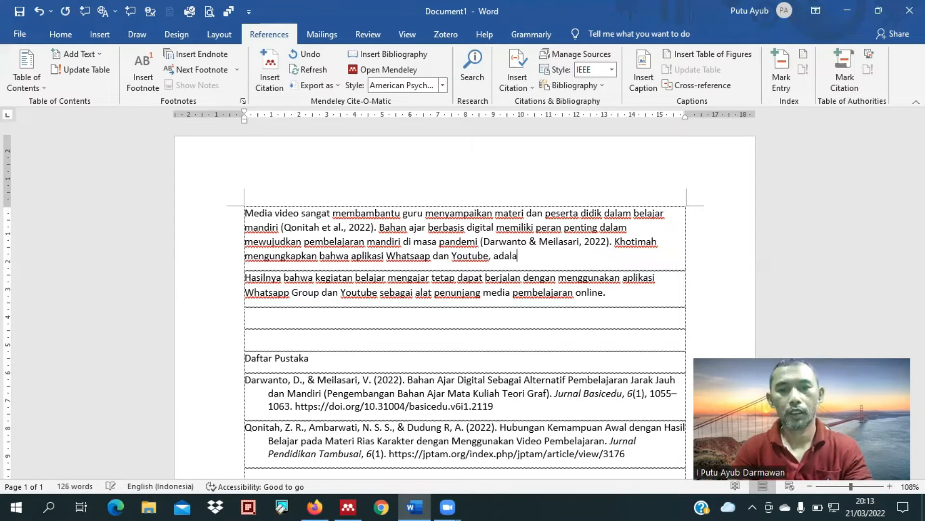
{"action": "type", "text": "h media "}
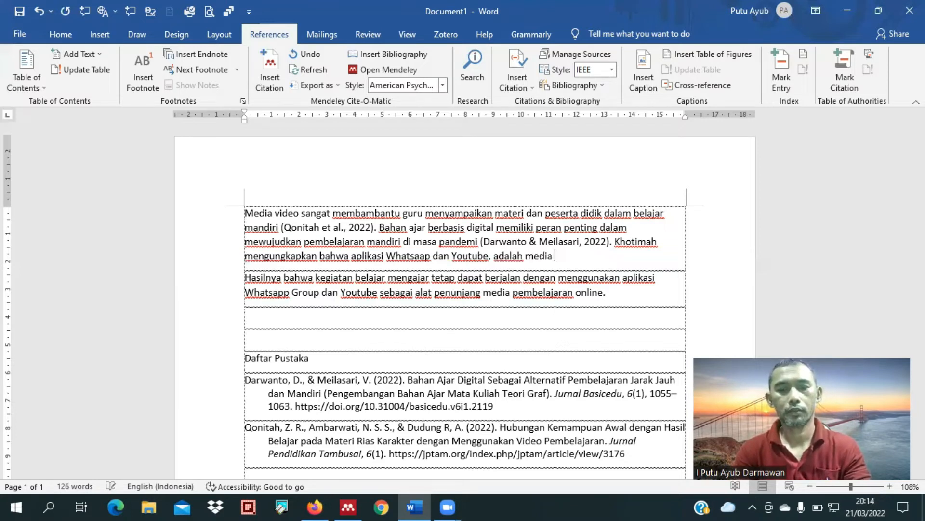
{"action": "type", "text": "pembelajaran "}
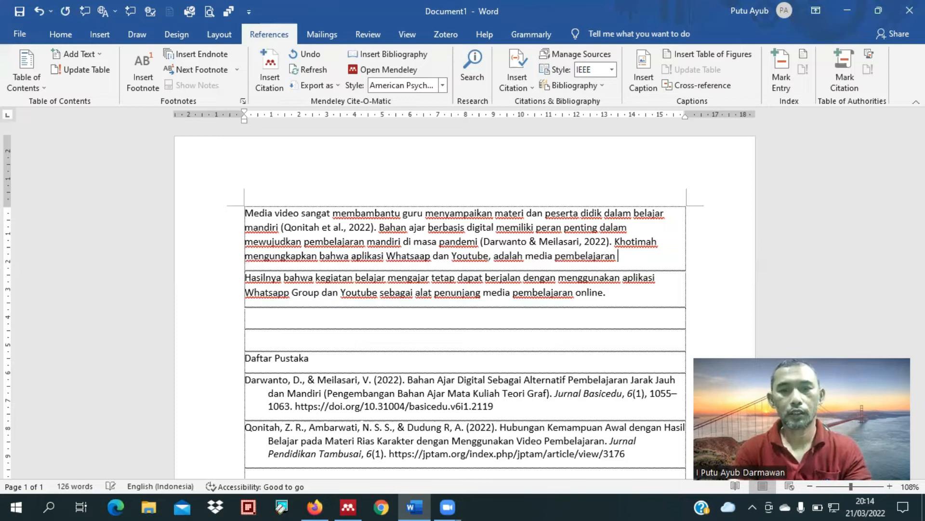
{"action": "type", "text": "yang "}
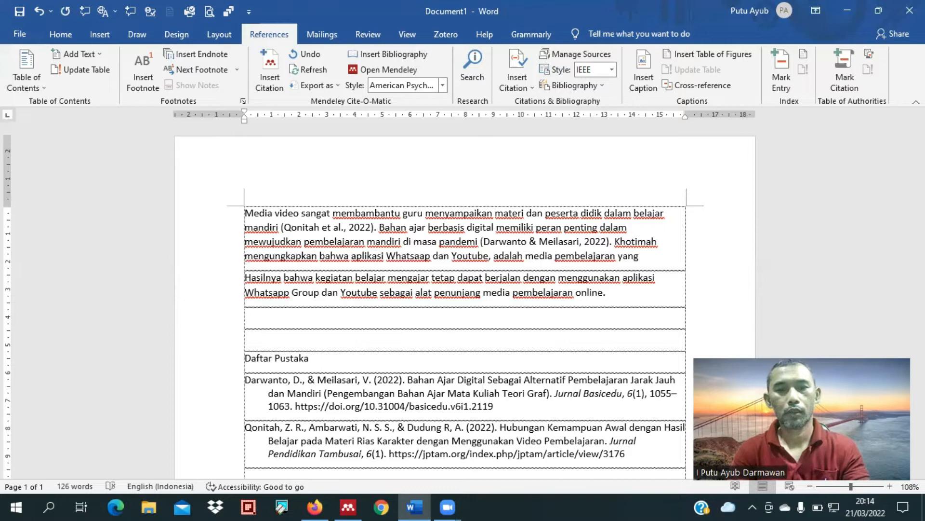
{"action": "type", "text": "membantu "}
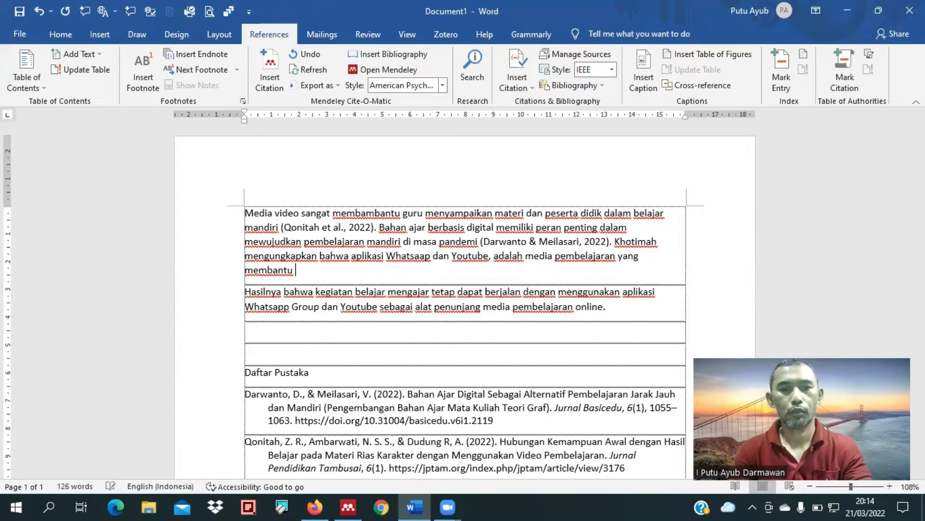
{"action": "type", "text": "pr"}
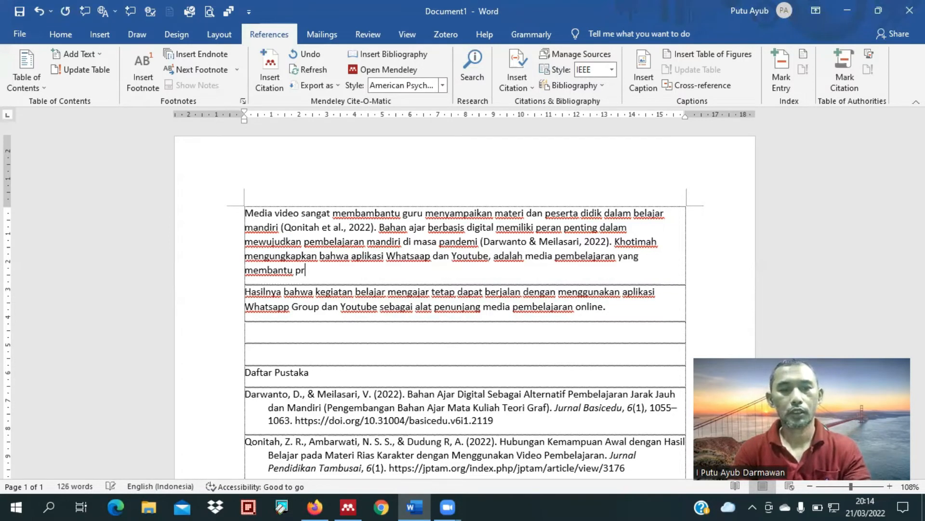
{"action": "type", "text": "oses pemb"}
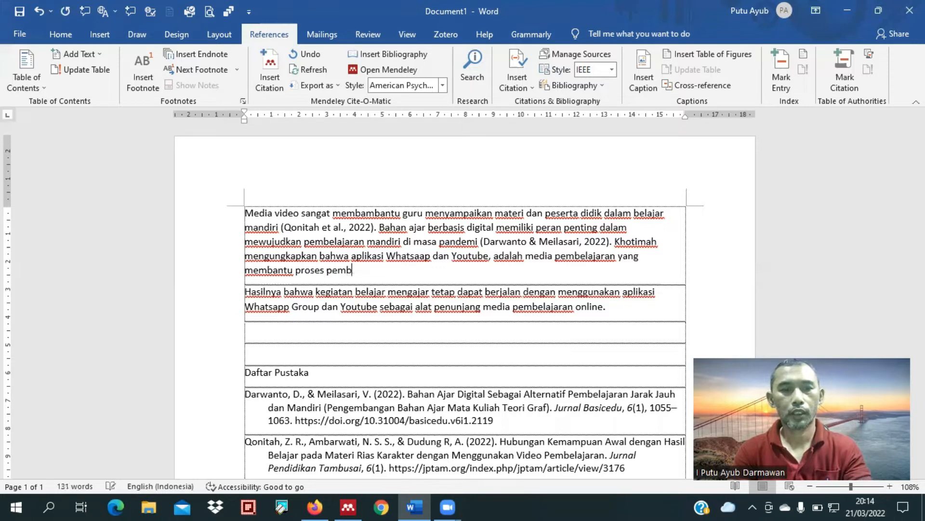
{"action": "type", "text": "elajaran dapa"}
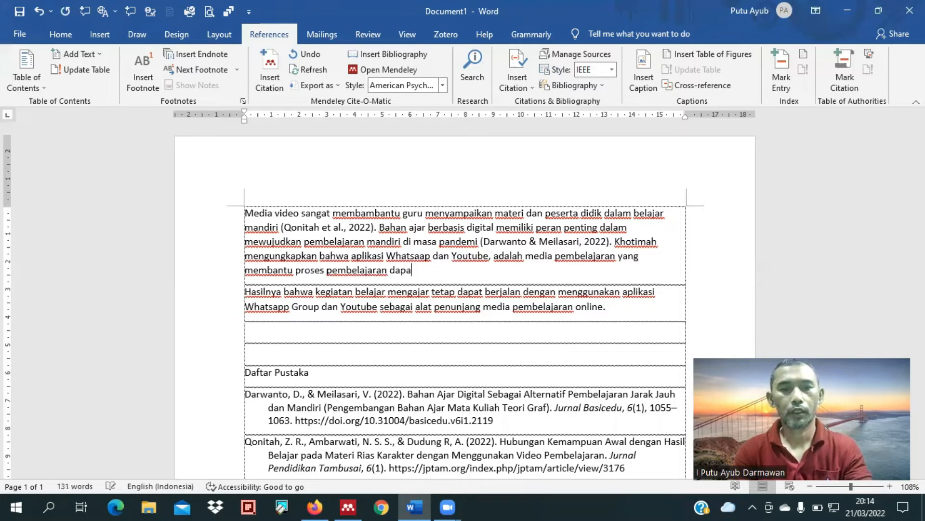
{"action": "type", "text": "t t"}
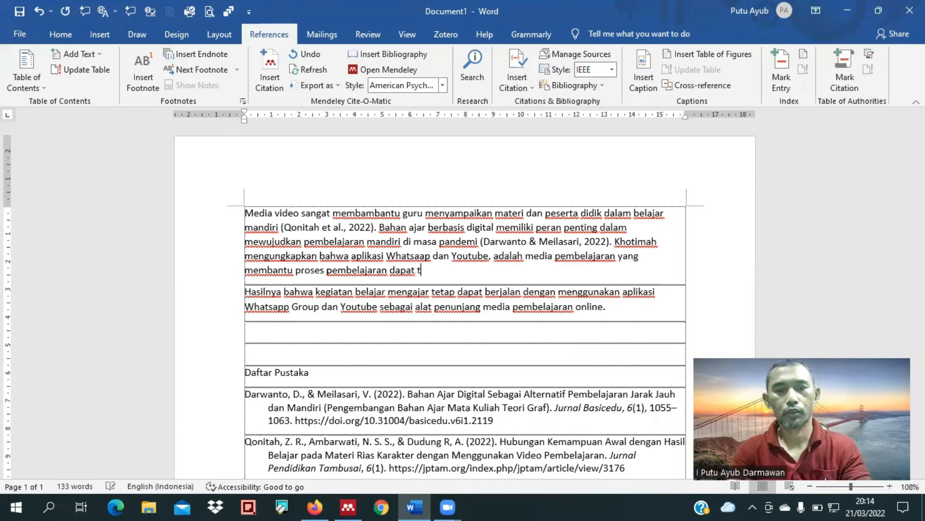
{"action": "type", "text": "erus"}
Step: Finish the sentence with "proses pembelajaran dapat terus telaksana selama pandemi."
{"action": "type", "text": "tela"}
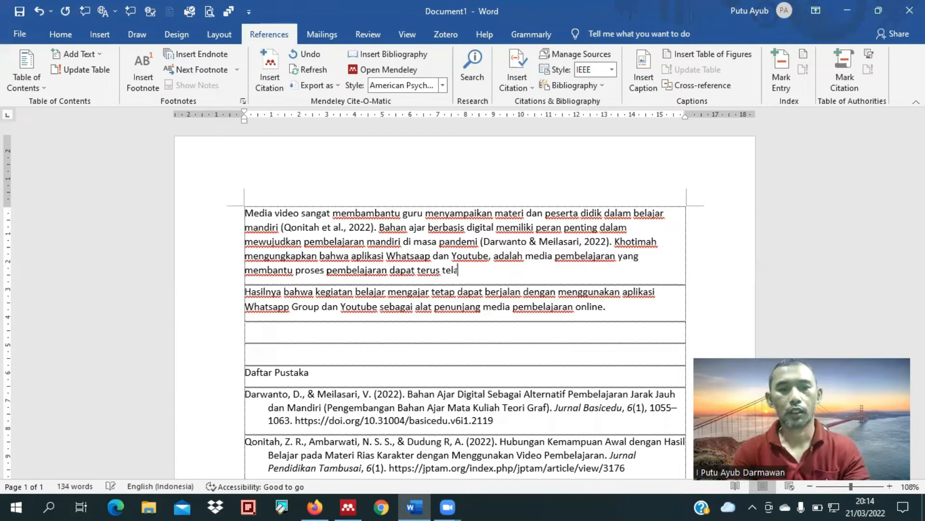
{"action": "type", "text": "ksana"}
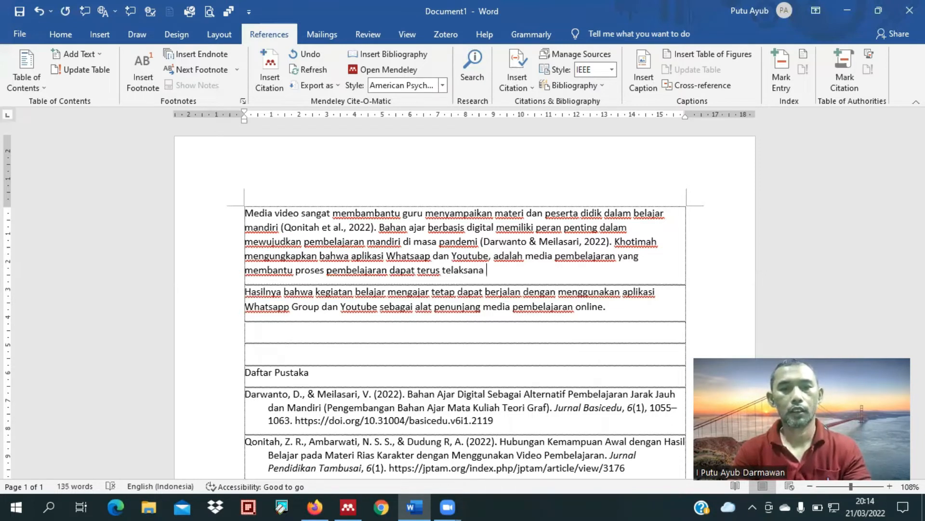
{"action": "type", "text": " selama"}
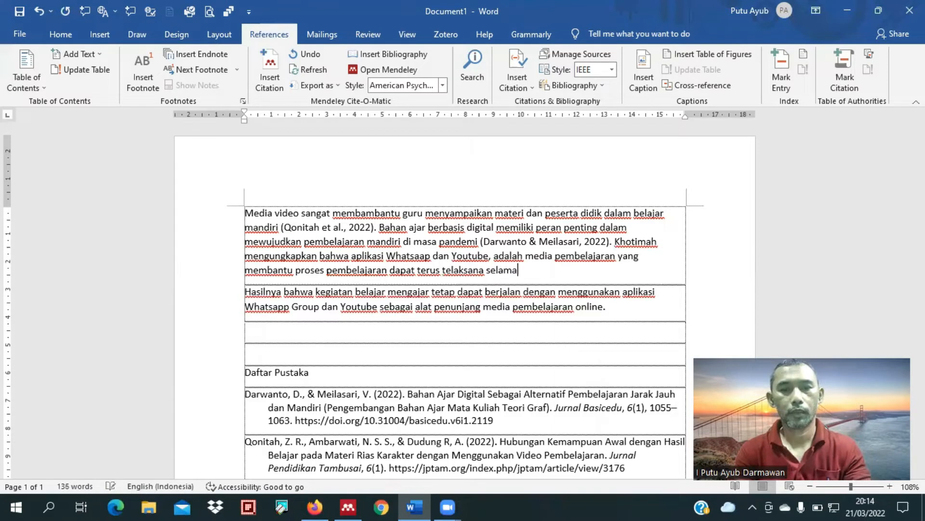
{"action": "type", "text": " pandemi."}
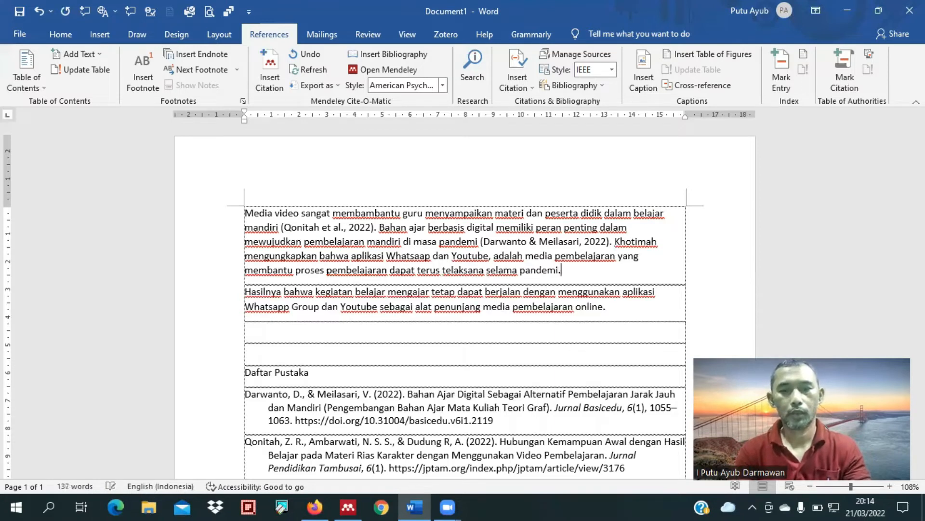
{"action": "type", "text": " Media "}
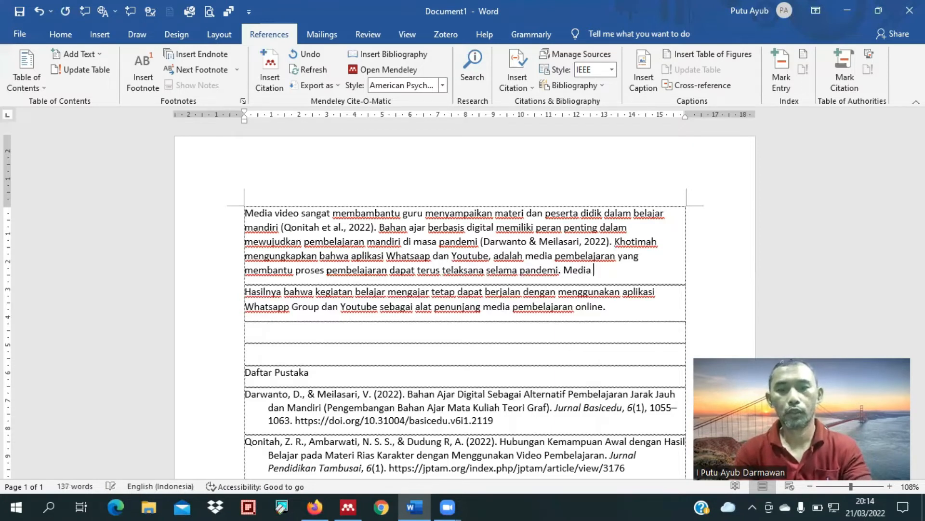
{"action": "type", "text": "tersebu"}
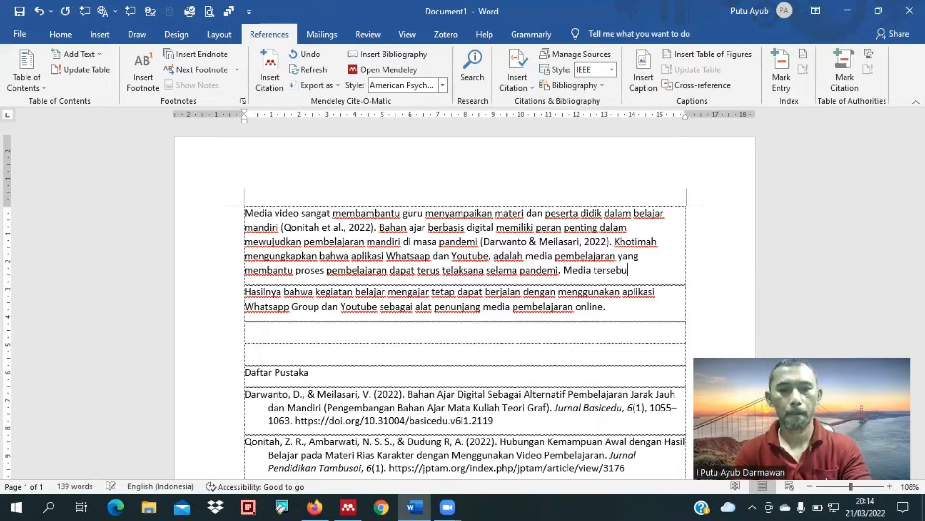
{"action": "type", "text": "t telah menja"}
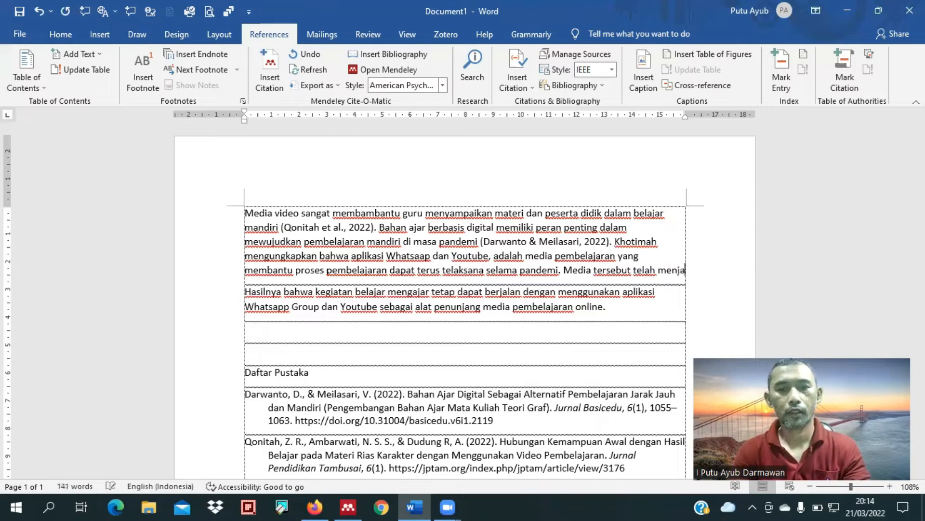
Step: Begin another sentence in the same paragraph with "Media tersebut telah menjadi"
{"action": "type", "text": "di alat penun"}
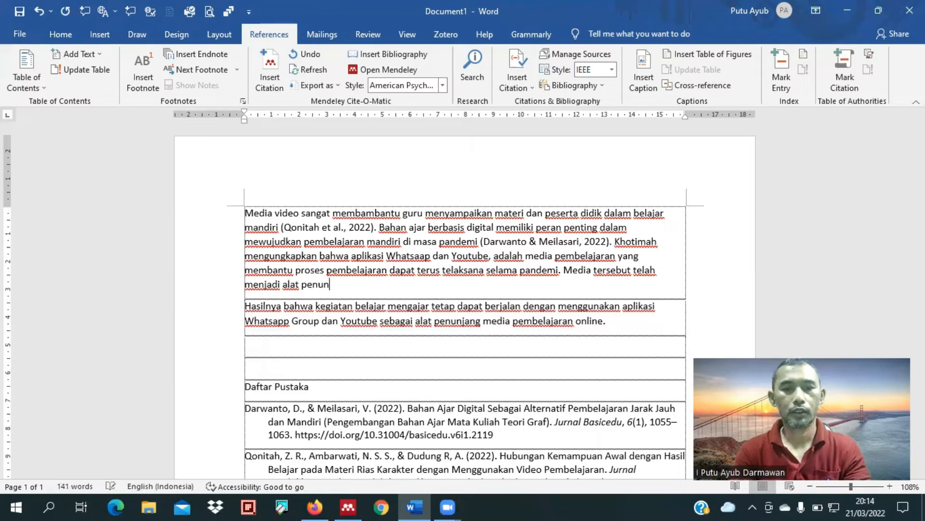
{"action": "type", "text": "jang"}
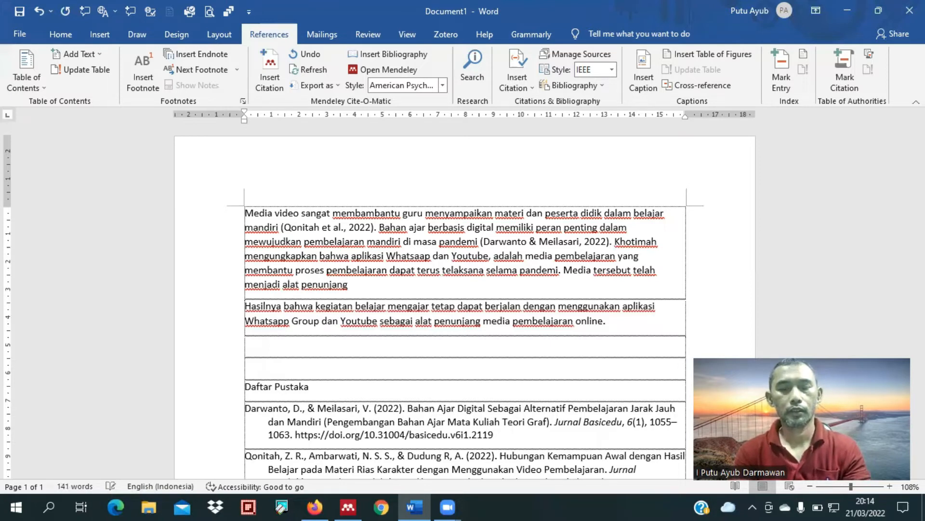
{"action": "type", "text": " me"}
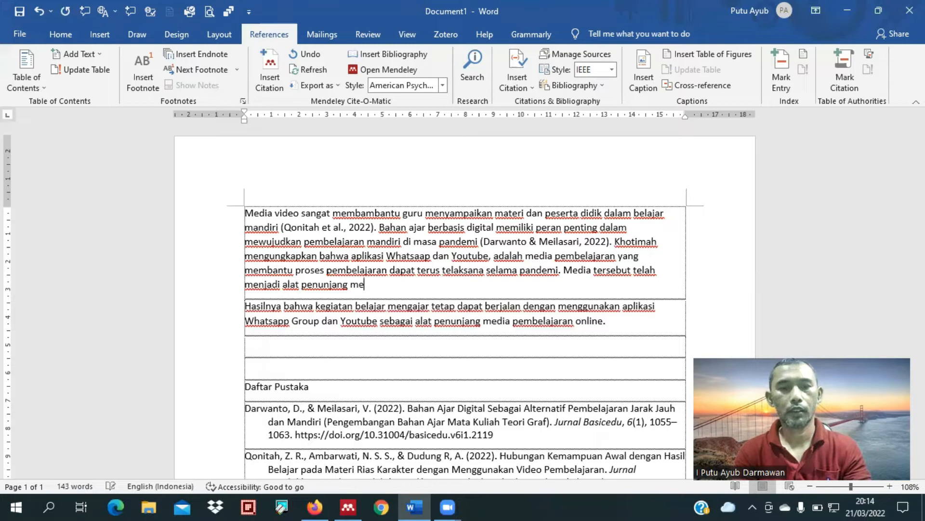
{"action": "type", "text": "ndia pembelajaran daring"}
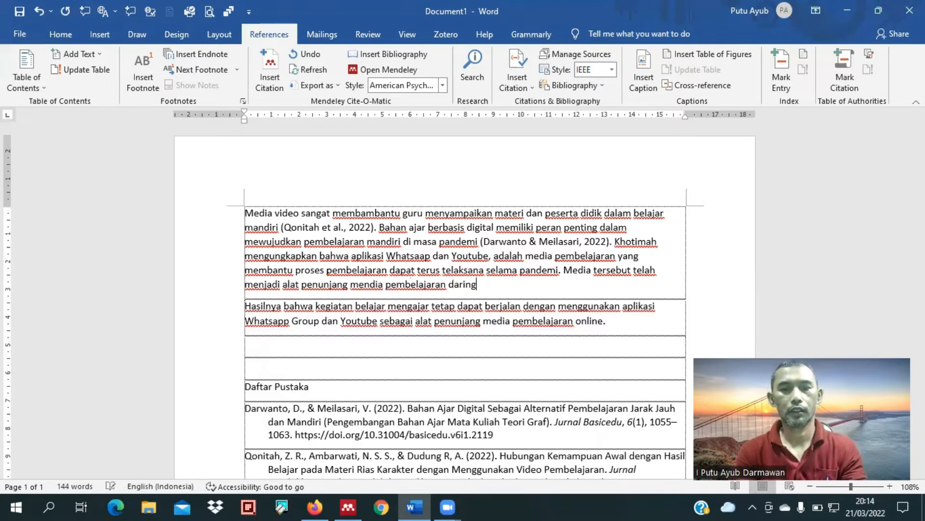
{"action": "type", "text": "."}
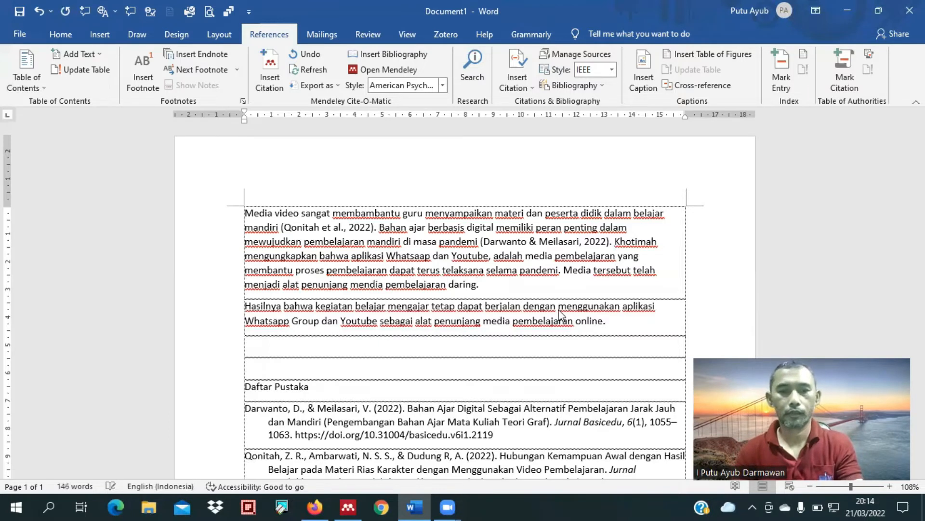
Step: Finish the sentence with "alat penunjang mendia pembelajaran daring." and delete the pasted abstract paragraph beginning with "Hasilnya"
{"action": "triple_click", "coordinate": [558, 310]}
{"action": "key", "text": "Delete"}
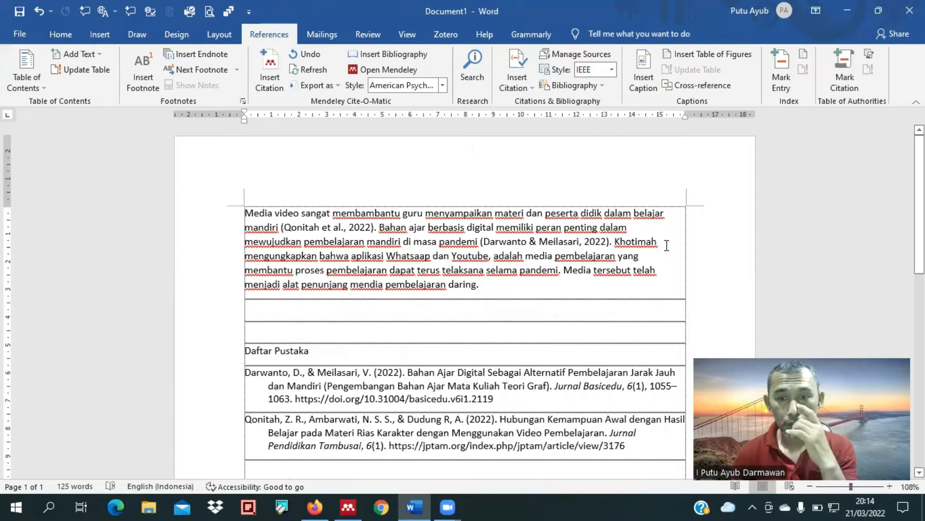
Step: Insert a Mendeley citation for the 2021 article "Pemanfaatan Media Pembelajaran, Inovasi di Masa Pandemi Covid-19" before "mengungkapkan"
{"action": "left_click", "coordinate": [273, 73]}
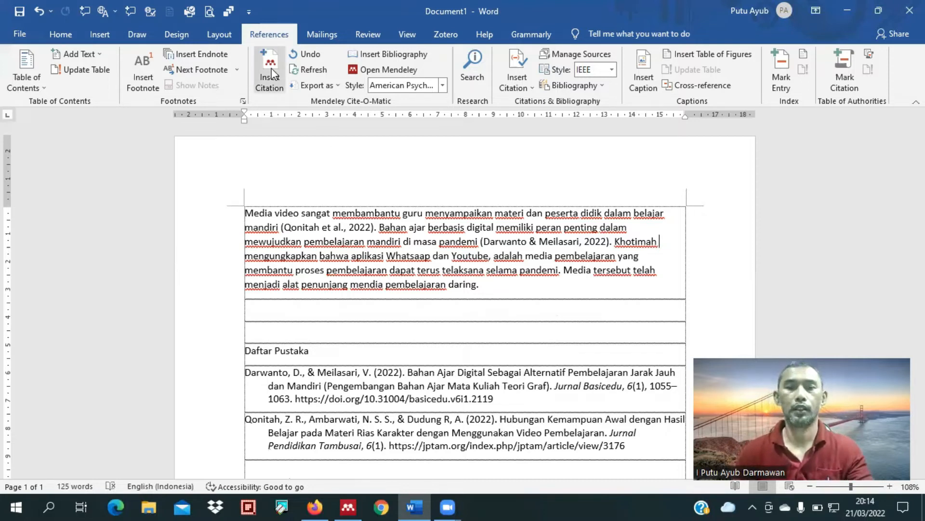
{"action": "type", "text": "khot"}
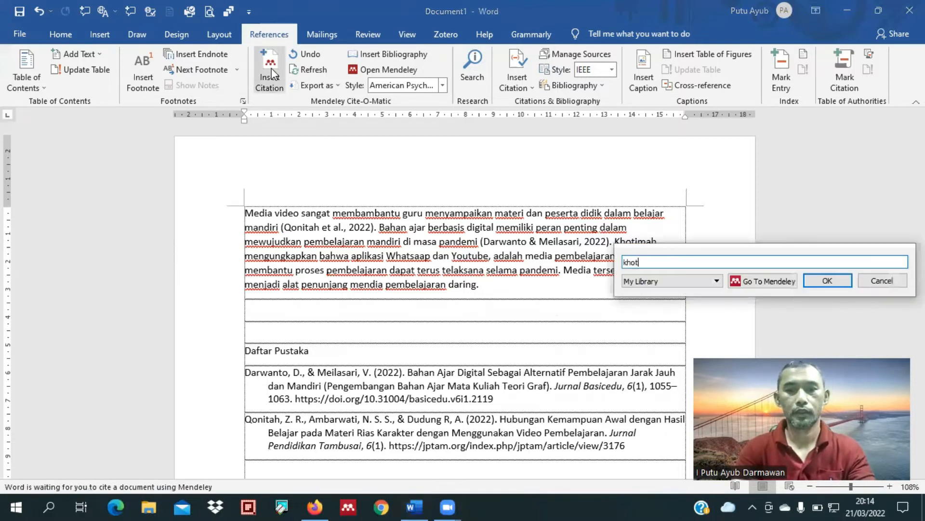
{"action": "type", "text": "ima"}
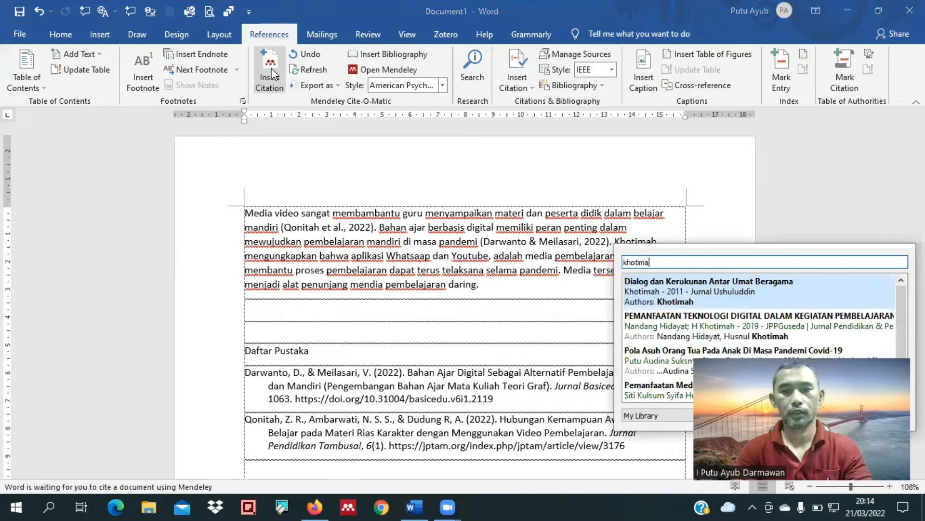
{"action": "type", "text": "h"}
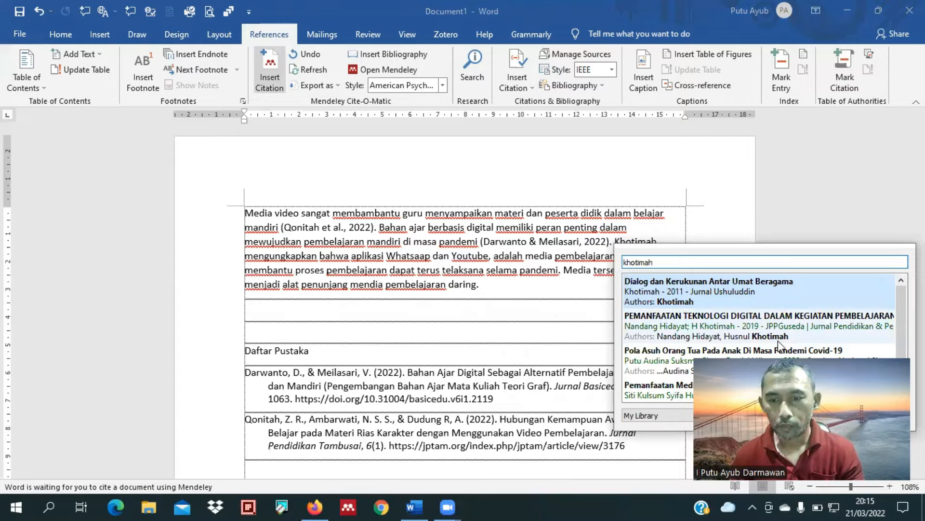
{"action": "scroll", "coordinate": [631, 390], "scroll_direction": "down", "scroll_amount": 1}
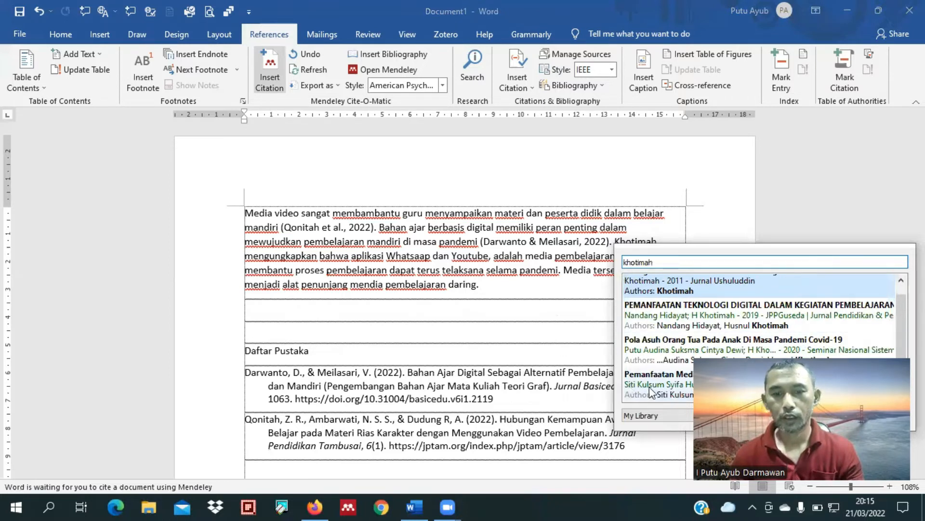
{"action": "key", "text": "Return"}
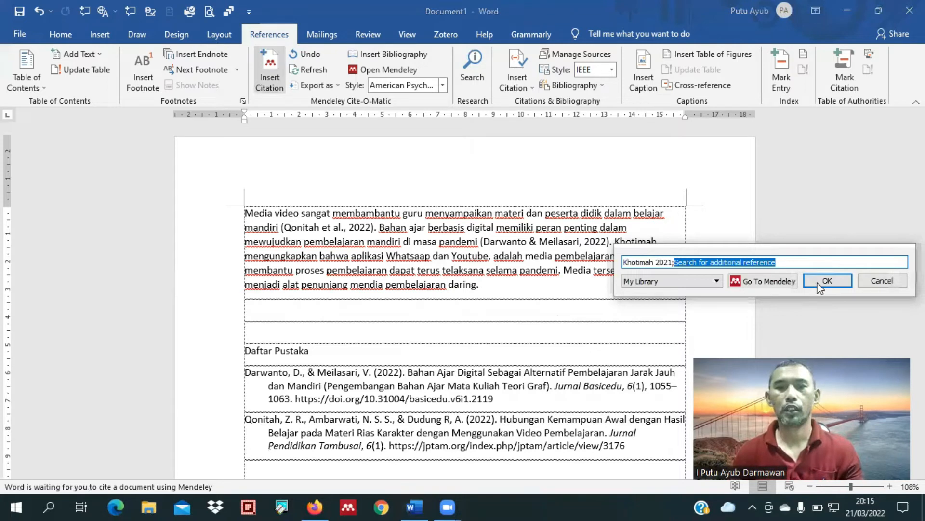
{"action": "key", "text": "Return"}
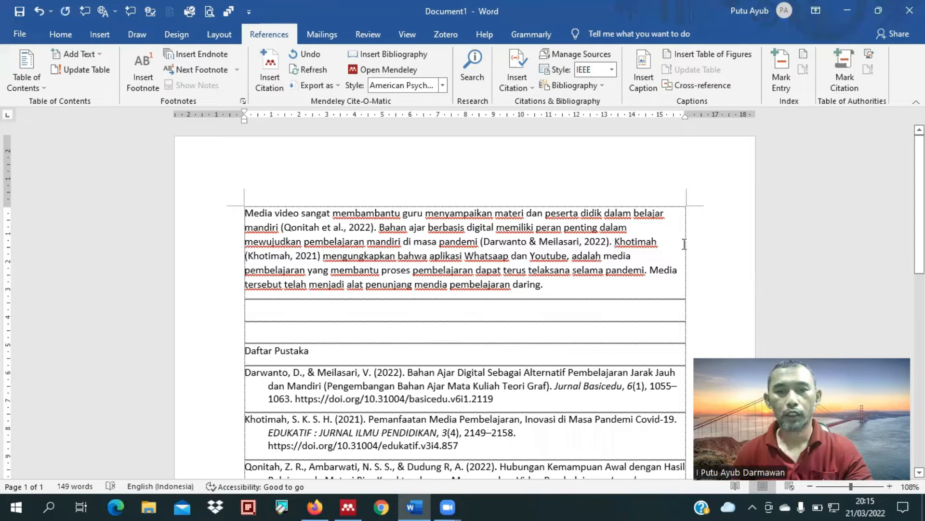
Step: Try to suppress the author in the 2021 citation before "mengungkapkan", switching to Mendeley Desktop and back to Word
{"action": "double_click", "coordinate": [654, 243]}
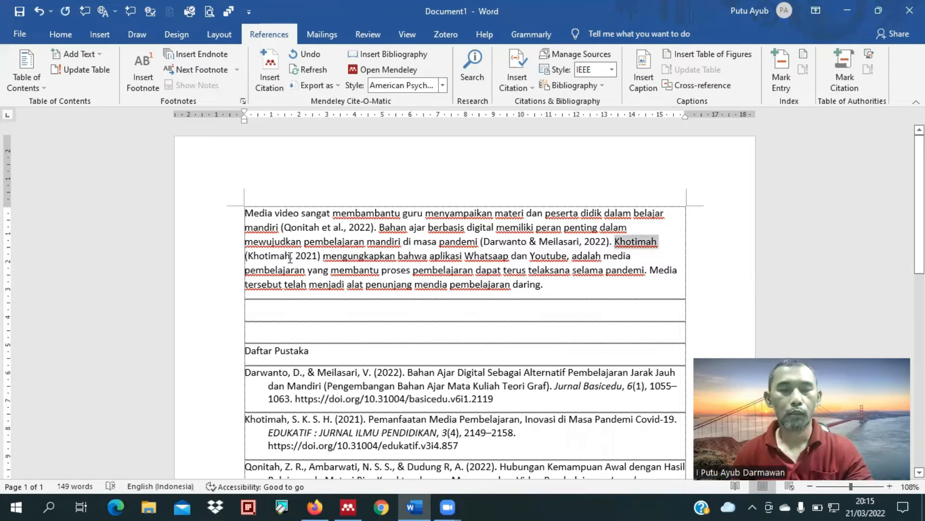
{"action": "left_click", "coordinate": [289, 255]}
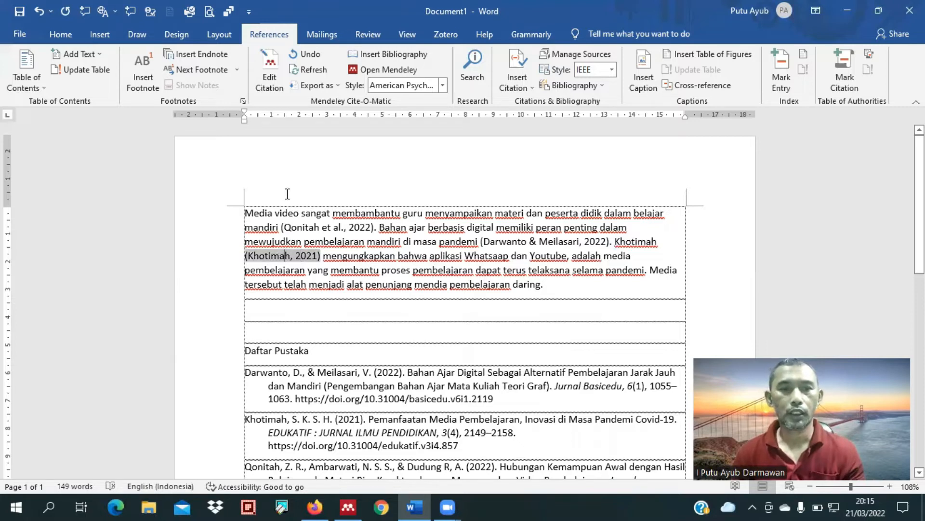
{"action": "left_click", "coordinate": [275, 63]}
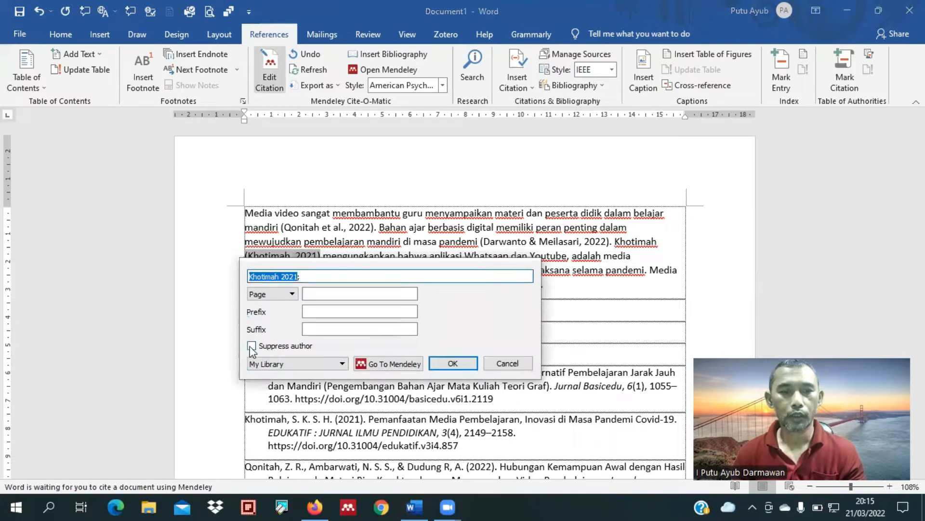
{"action": "left_click", "coordinate": [364, 362]}
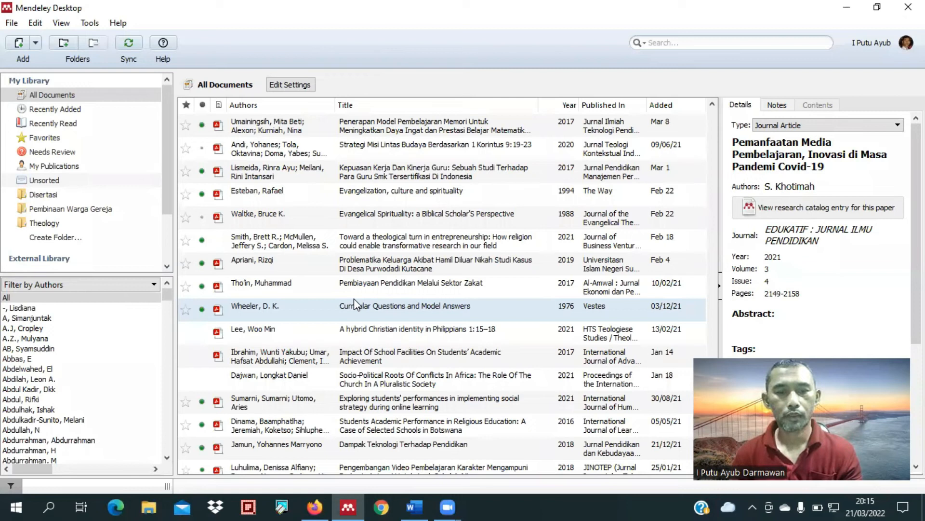
{"action": "left_click", "coordinate": [413, 506]}
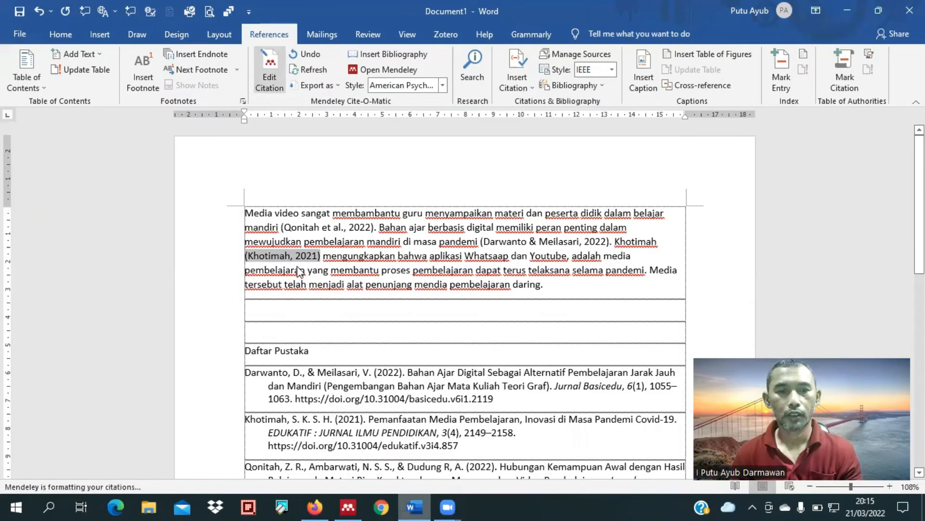
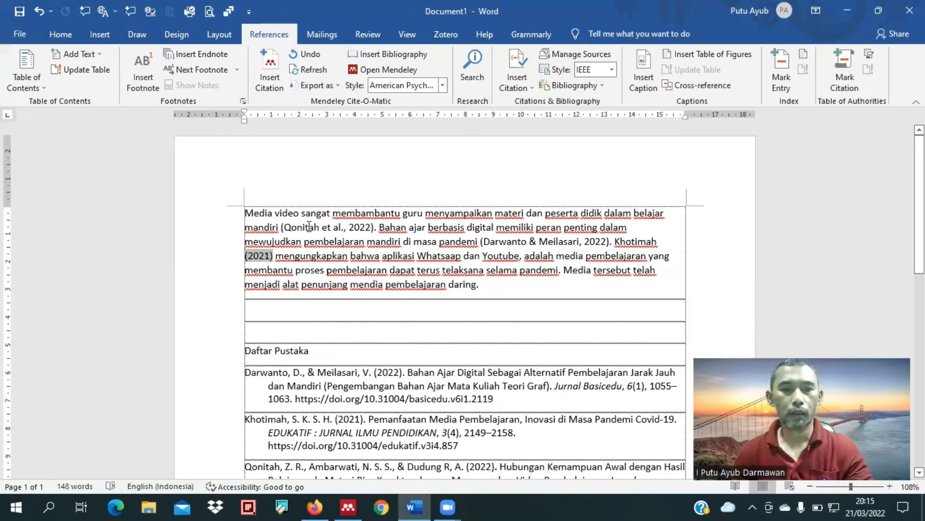
Step: Switch to Firefox and examine the page numbers in the PDF of "Pemanfaatan Media Pembelajaran, Inovasi di Masa Pandemi Covid-19"
{"action": "triple_click", "coordinate": [262, 257]}
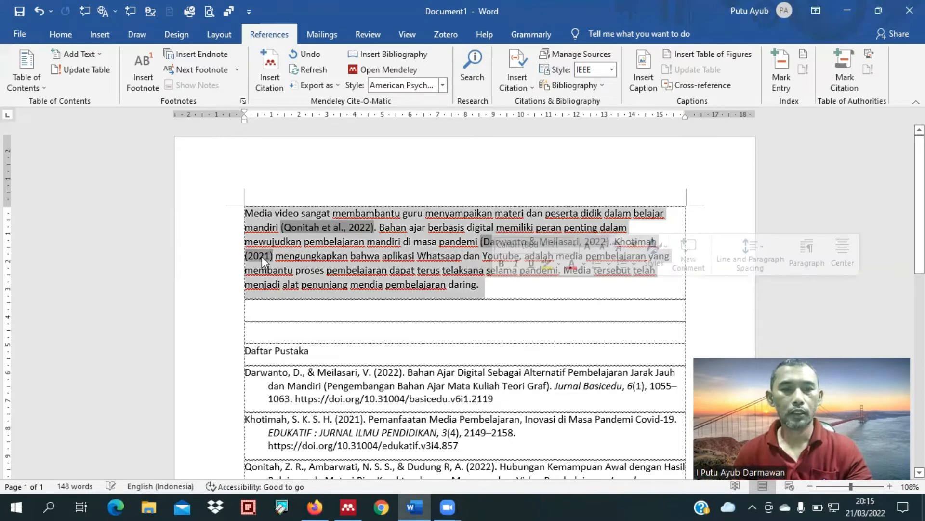
{"action": "left_click", "coordinate": [314, 505]}
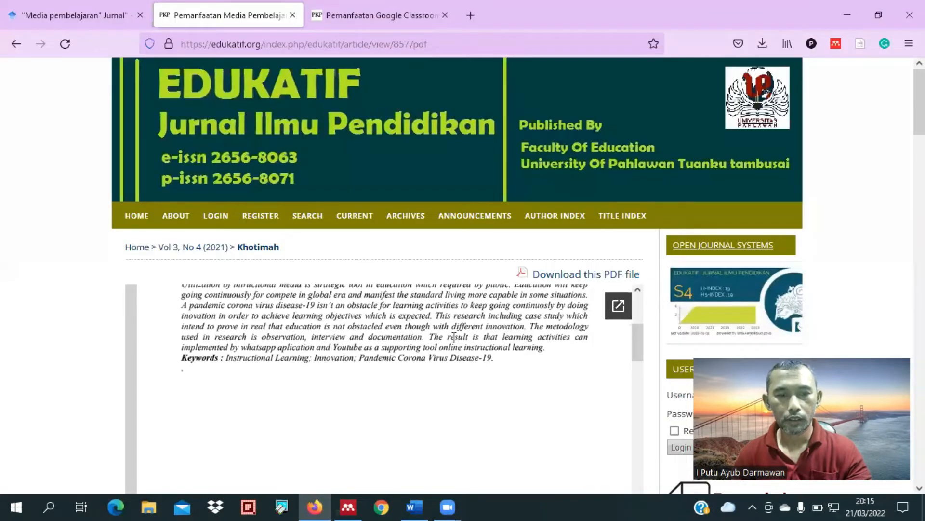
{"action": "scroll", "coordinate": [454, 337], "scroll_direction": "down", "scroll_amount": 3}
{"action": "scroll", "coordinate": [454, 337], "scroll_direction": "down", "scroll_amount": 2}
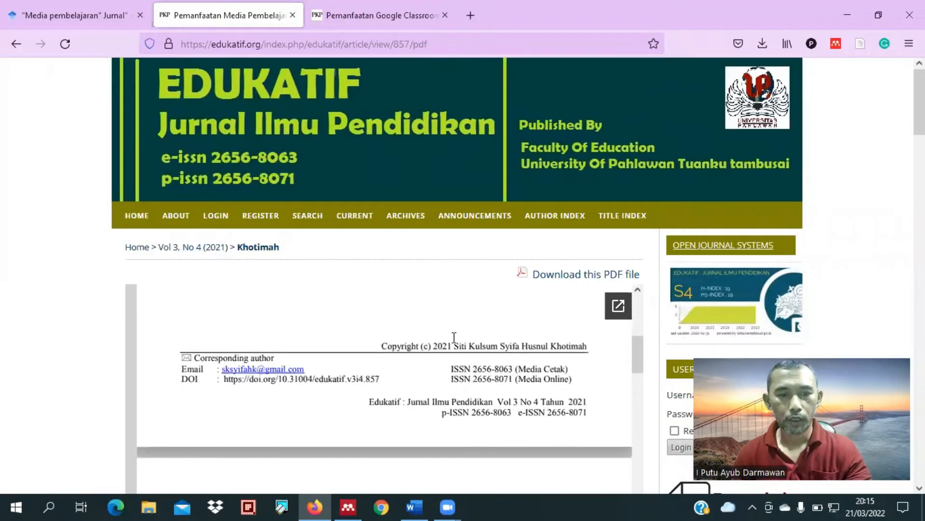
{"action": "scroll", "coordinate": [454, 337], "scroll_direction": "down", "scroll_amount": 4}
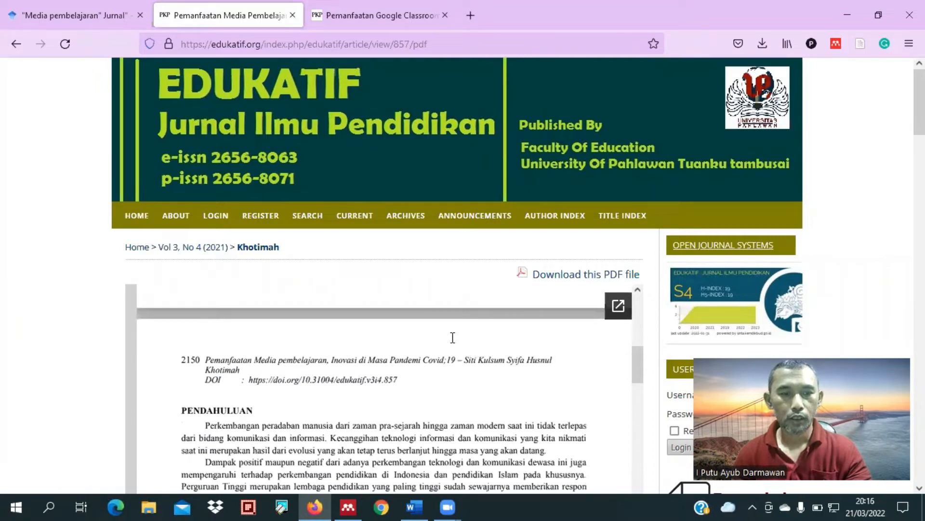
{"action": "scroll", "coordinate": [453, 337], "scroll_direction": "down", "scroll_amount": 1}
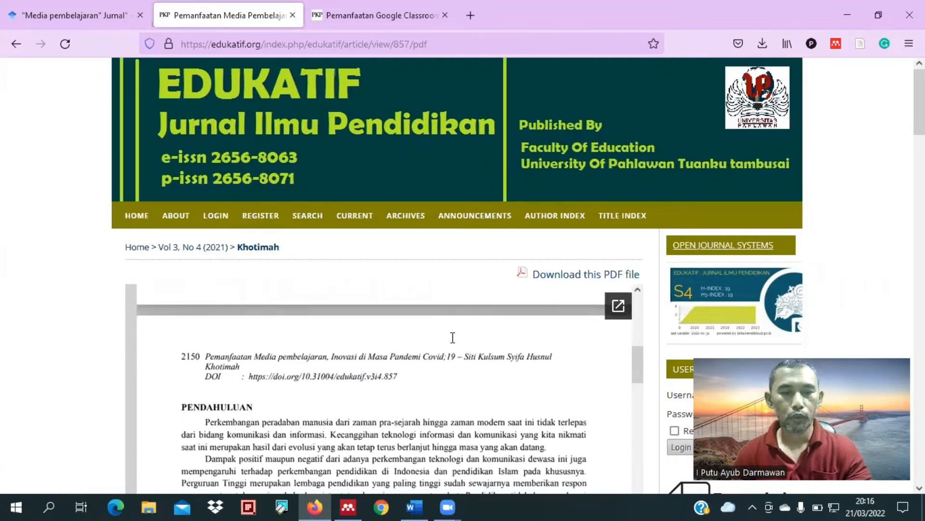
{"action": "scroll", "coordinate": [452, 337], "scroll_direction": "up", "scroll_amount": 4}
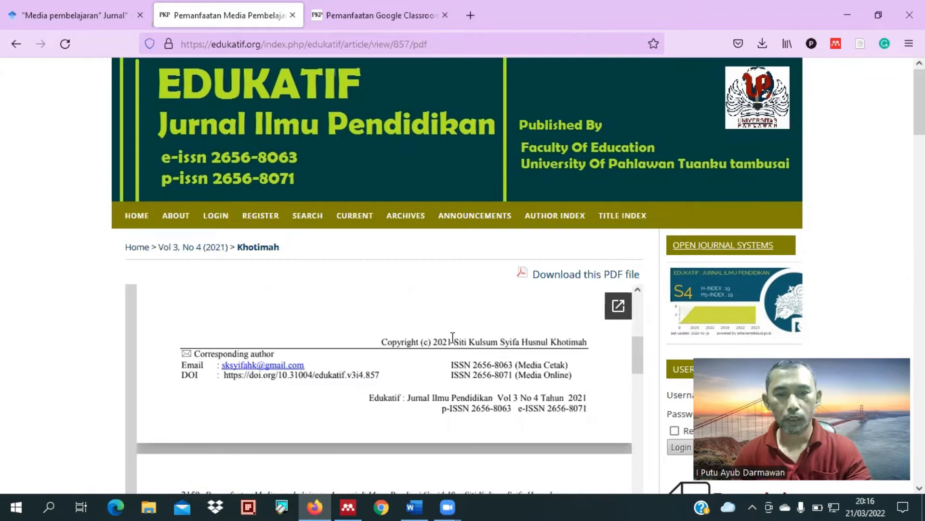
{"action": "scroll", "coordinate": [453, 338], "scroll_direction": "up", "scroll_amount": 2}
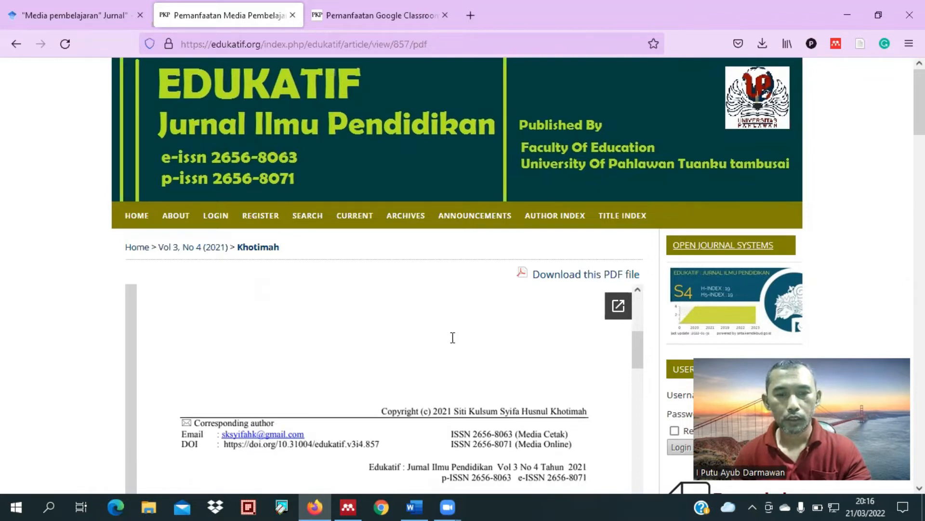
{"action": "scroll", "coordinate": [453, 337], "scroll_direction": "up", "scroll_amount": 10}
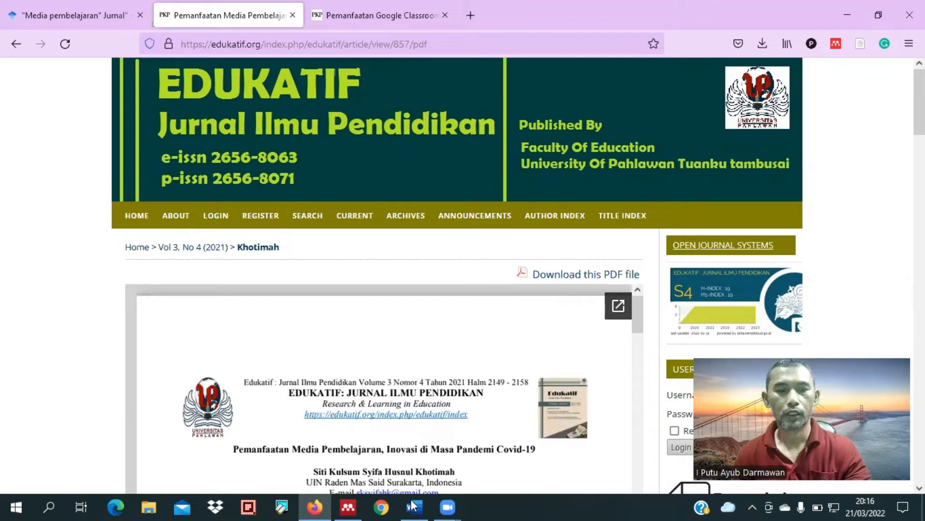
Step: Switch back to Word and add page 2149 to the 2021 citation before "mengungkapkan"
{"action": "key", "text": "alt+Tab"}
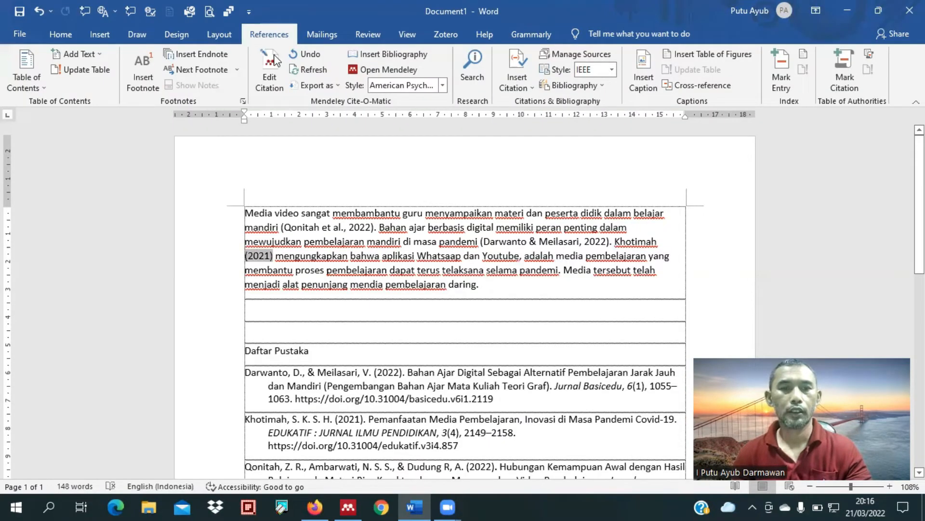
{"action": "left_click", "coordinate": [273, 61]}
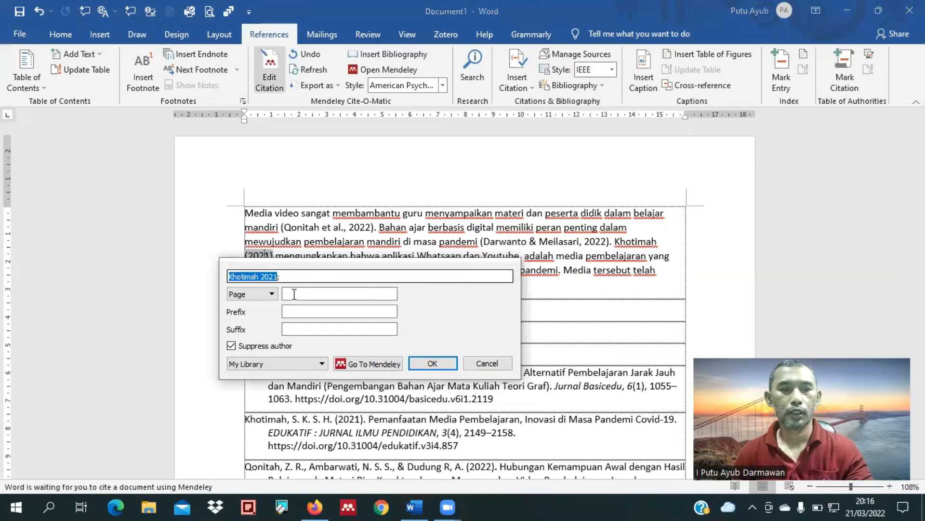
{"action": "left_click", "coordinate": [294, 293]}
{"action": "type", "text": "2149"}
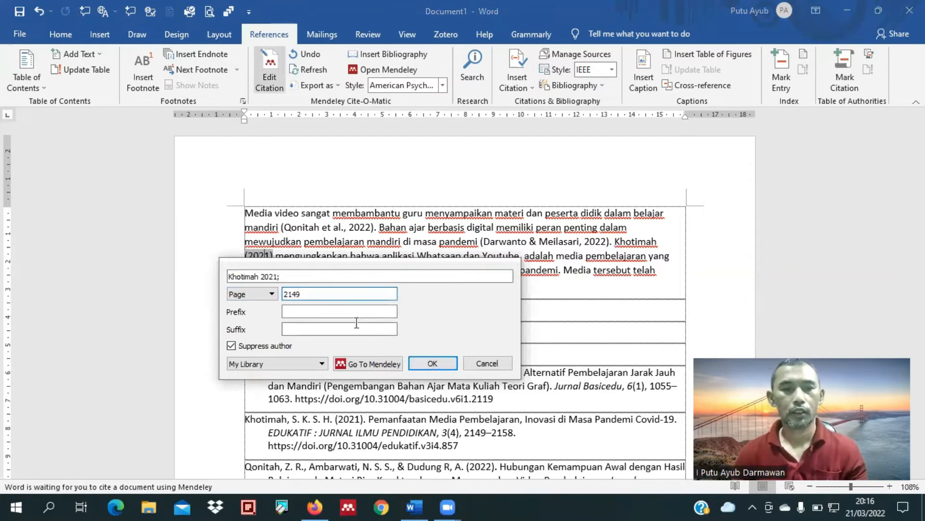
{"action": "left_click", "coordinate": [431, 363]}
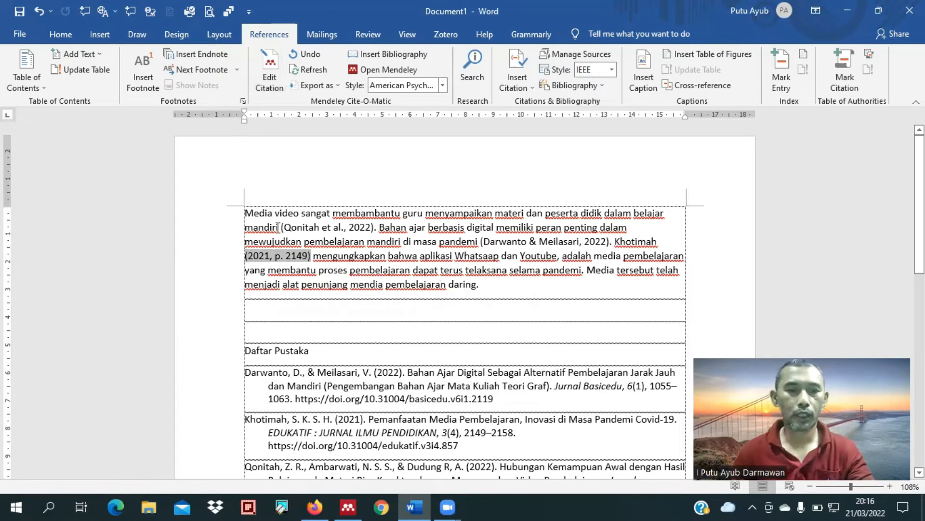
{"action": "left_click_drag", "start_coordinate": [241, 212], "coordinate": [481, 285]}
{"action": "left_click", "coordinate": [418, 281]}
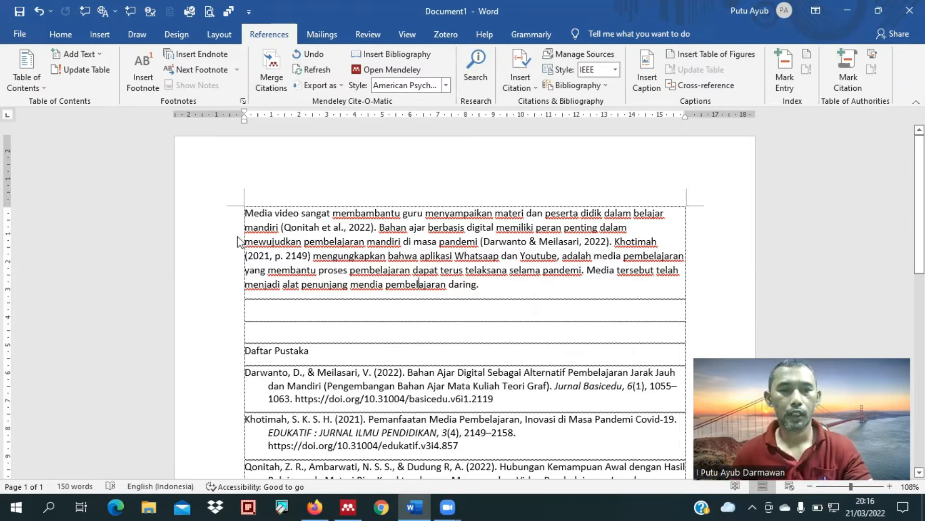
Step: Switch to Firefox and copy the DOI 10.31980/jpetik.v7i1.988 from the page of the Google Classroom article
{"action": "key", "text": "alt+Tab"}
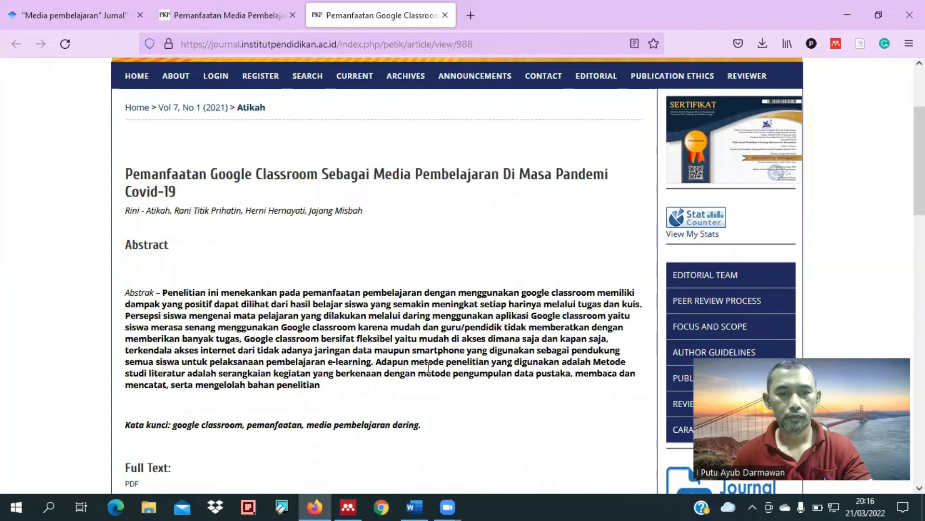
{"action": "scroll", "coordinate": [275, 381], "scroll_direction": "down", "scroll_amount": 7}
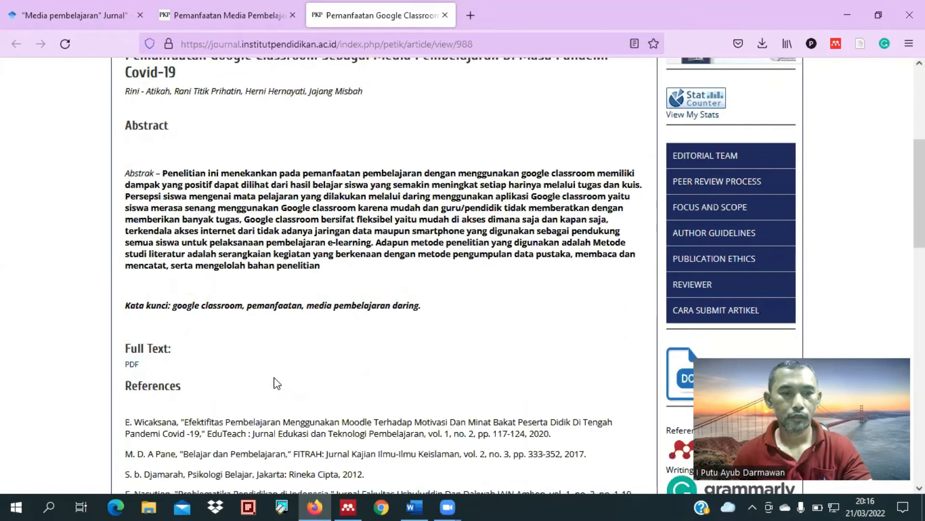
{"action": "scroll", "coordinate": [241, 342], "scroll_direction": "down", "scroll_amount": 6}
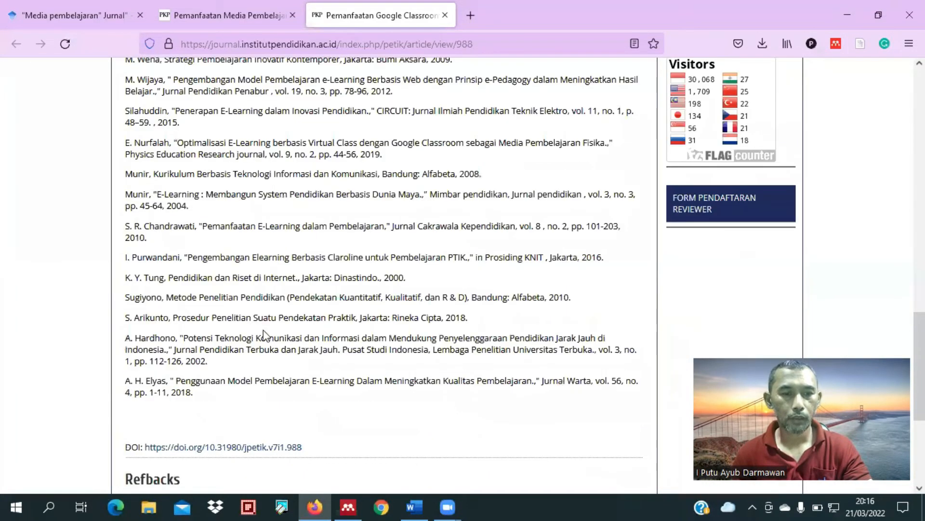
{"action": "scroll", "coordinate": [309, 318], "scroll_direction": "down", "scroll_amount": 2}
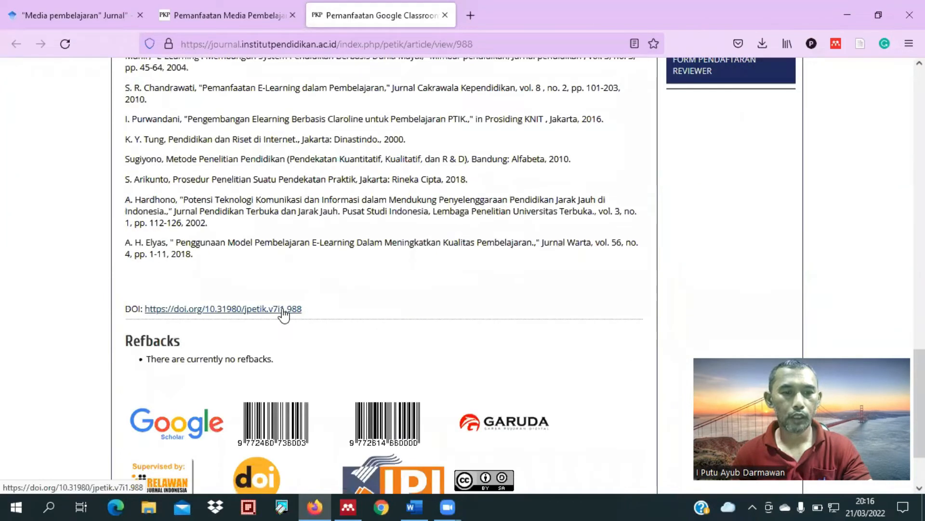
{"action": "left_click", "coordinate": [284, 311]}
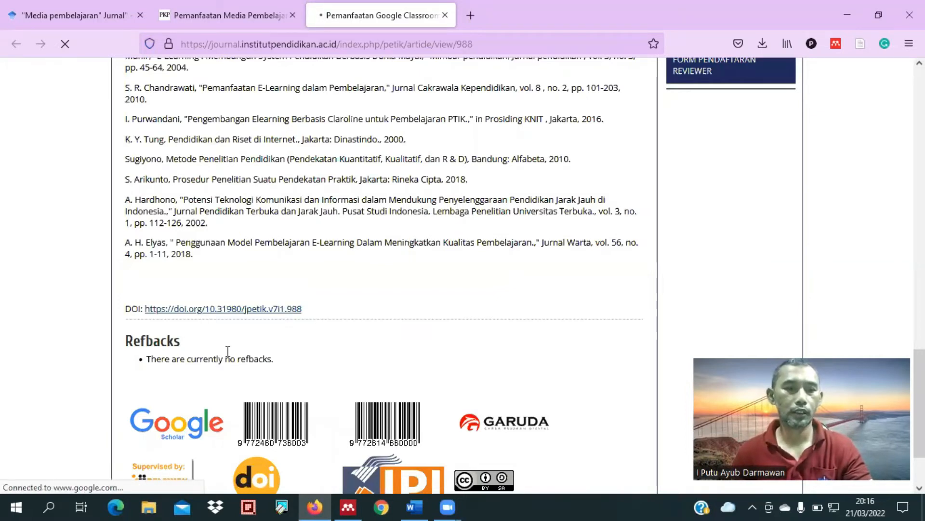
{"action": "scroll", "coordinate": [264, 349], "scroll_direction": "down", "scroll_amount": 5}
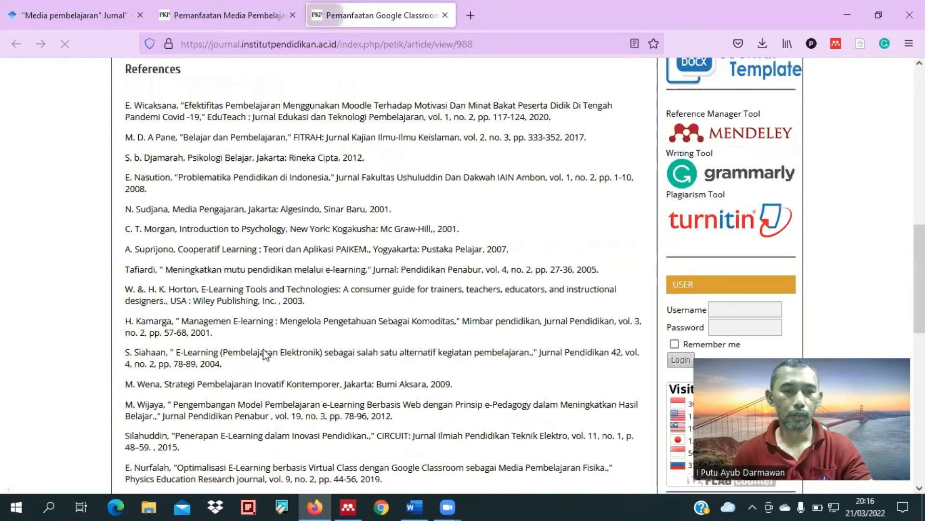
{"action": "scroll", "coordinate": [263, 330], "scroll_direction": "down", "scroll_amount": 8}
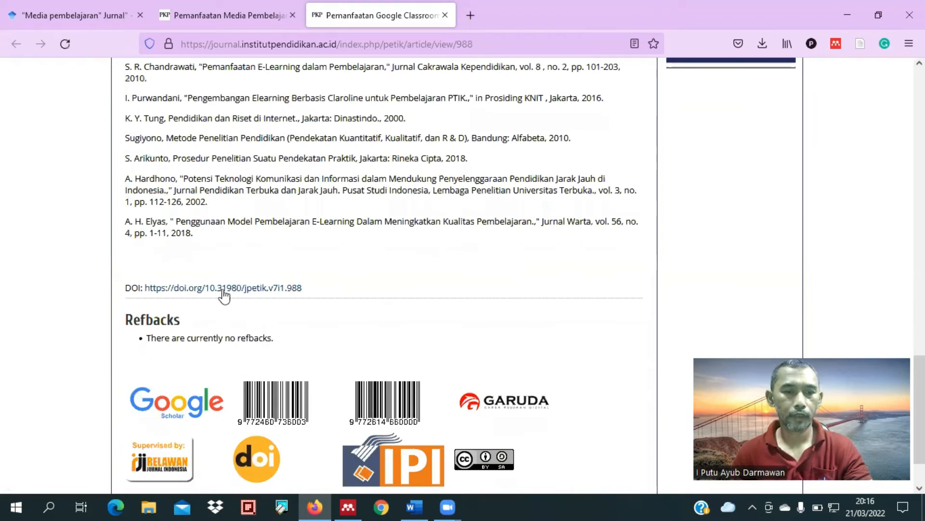
{"action": "left_click_drag", "start_coordinate": [302, 289], "coordinate": [207, 291]}
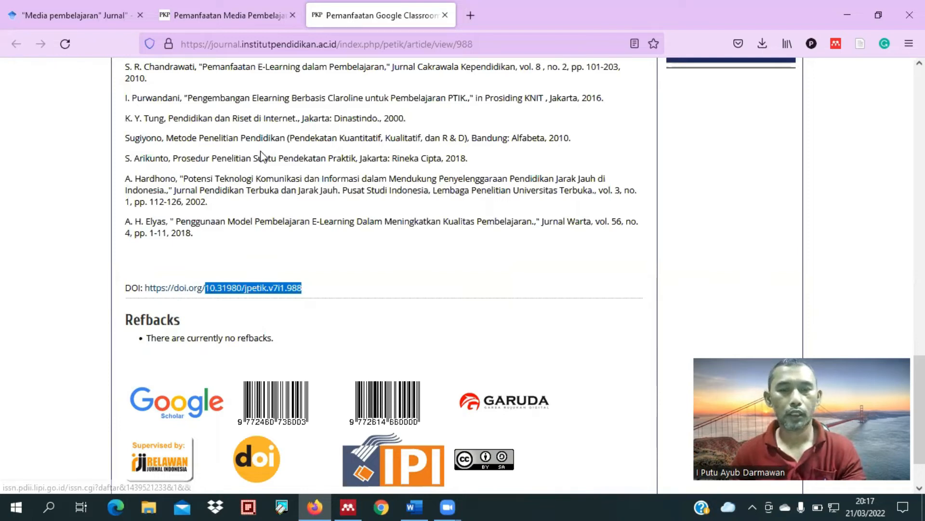
Step: Switch to Mendeley Desktop and fill the new document's details from the copied DOI 10.31980/jpetik.v7i1.988
{"action": "key", "text": "alt+Tab"}
{"action": "left_click", "coordinate": [434, 256]}
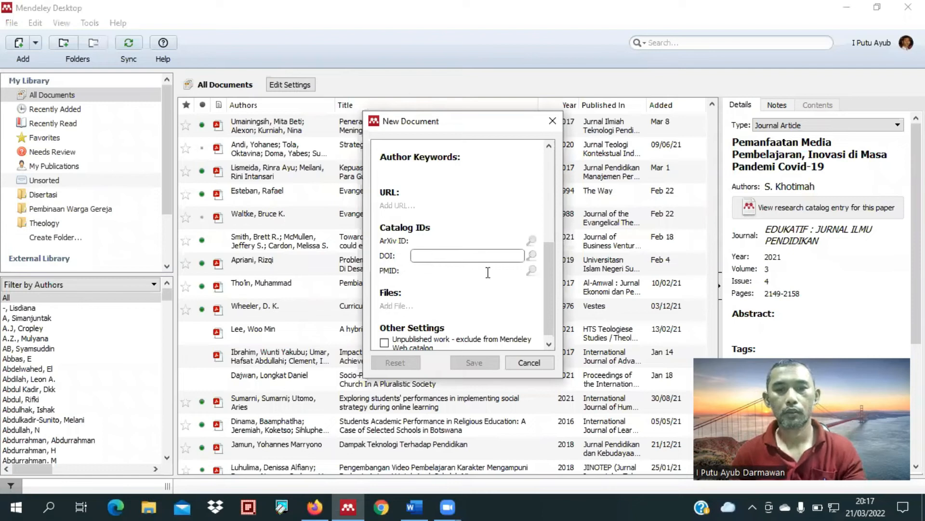
{"action": "type", "text": "10.31980/jpetik.v7i1.968"}
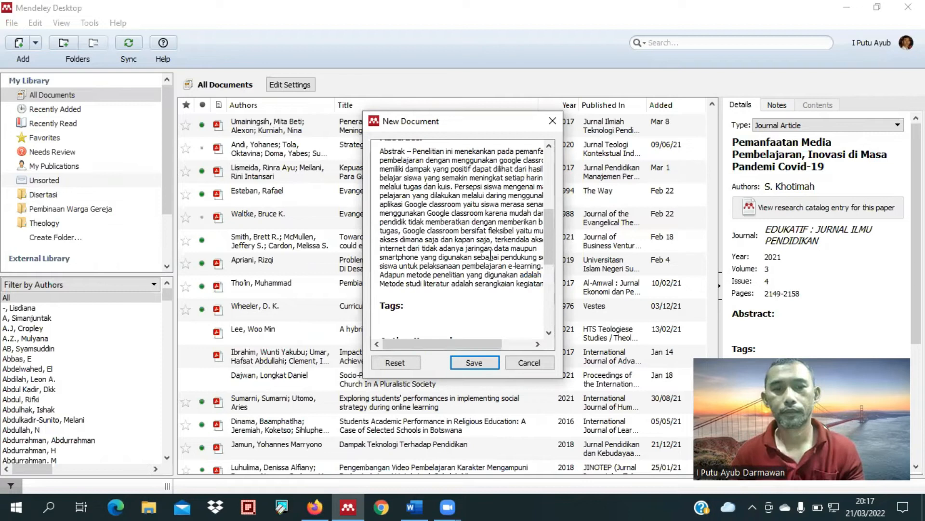
{"action": "scroll", "coordinate": [490, 254], "scroll_direction": "up", "scroll_amount": 10}
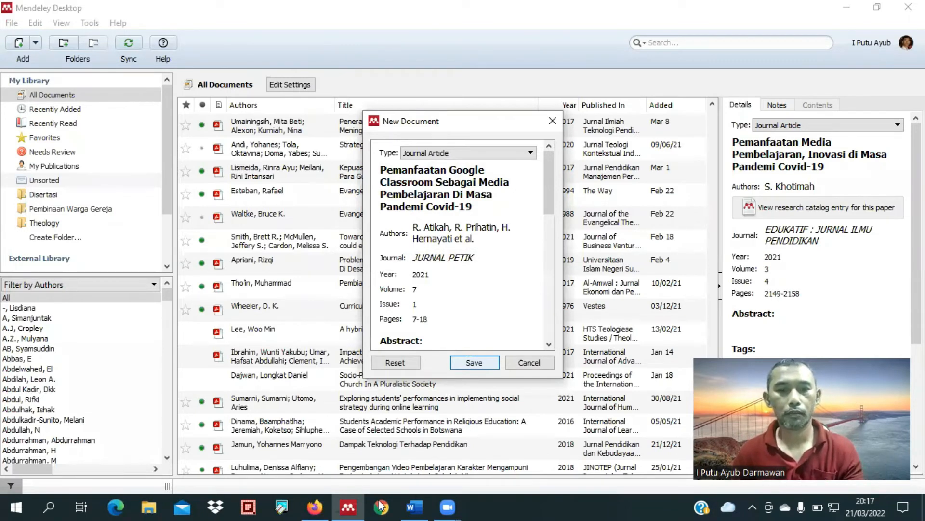
Step: Return to Firefox, download the full-text PDF of the Google Classroom article and open 988-3319-1-PB.pdf
{"action": "left_click", "coordinate": [415, 507]}
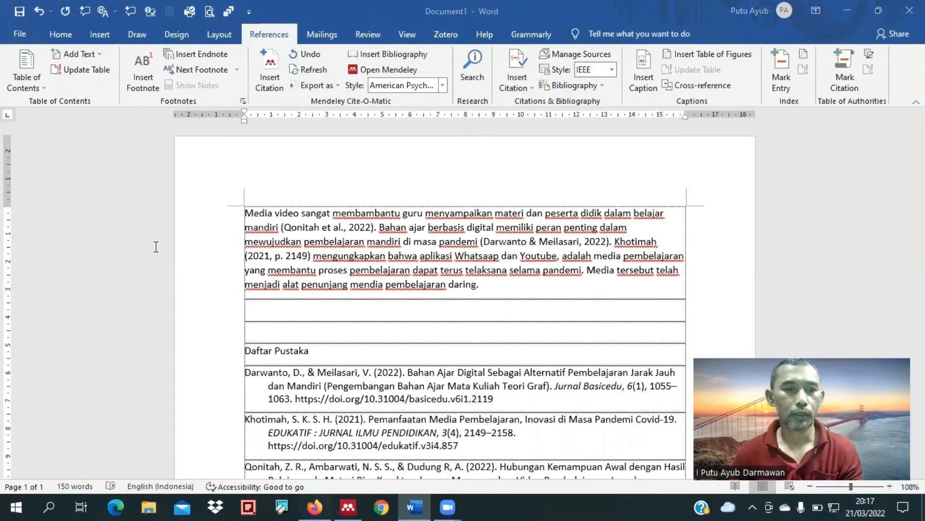
{"action": "key", "text": "alt+Tab"}
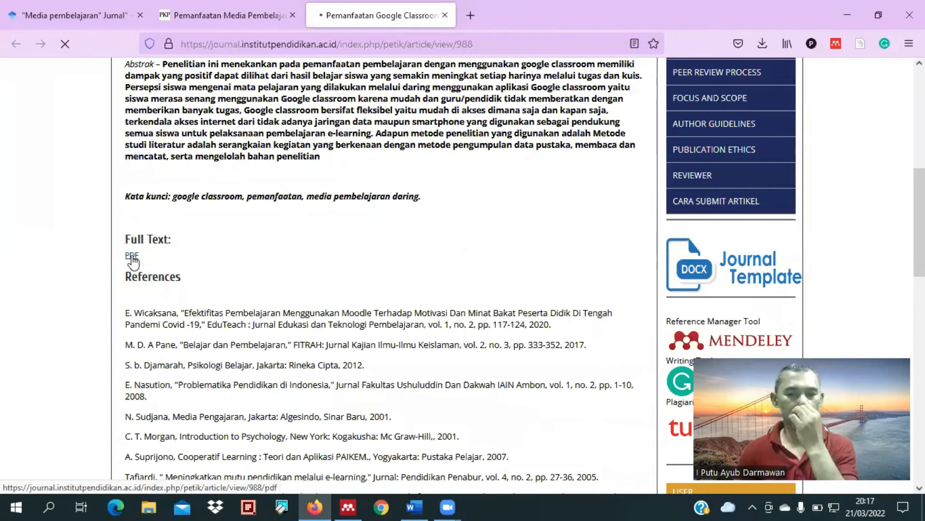
{"action": "left_click", "coordinate": [133, 263]}
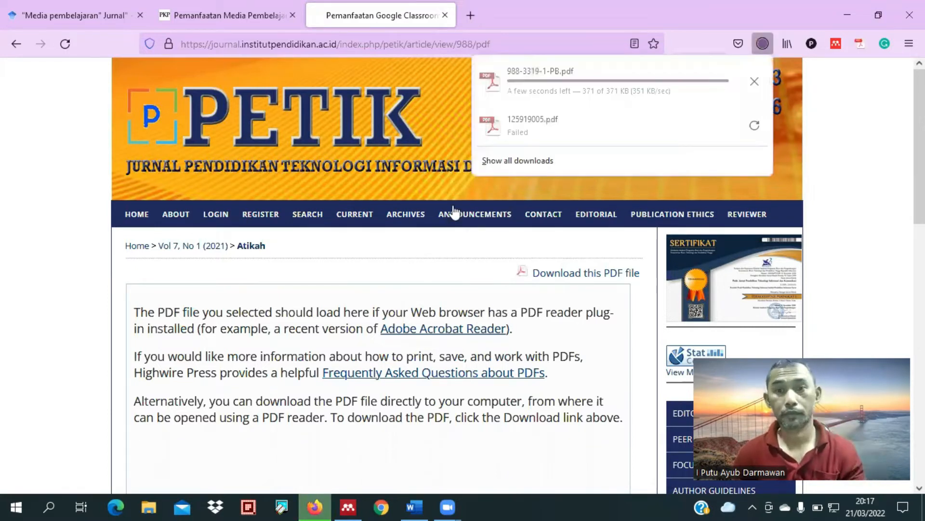
{"action": "left_click", "coordinate": [500, 90]}
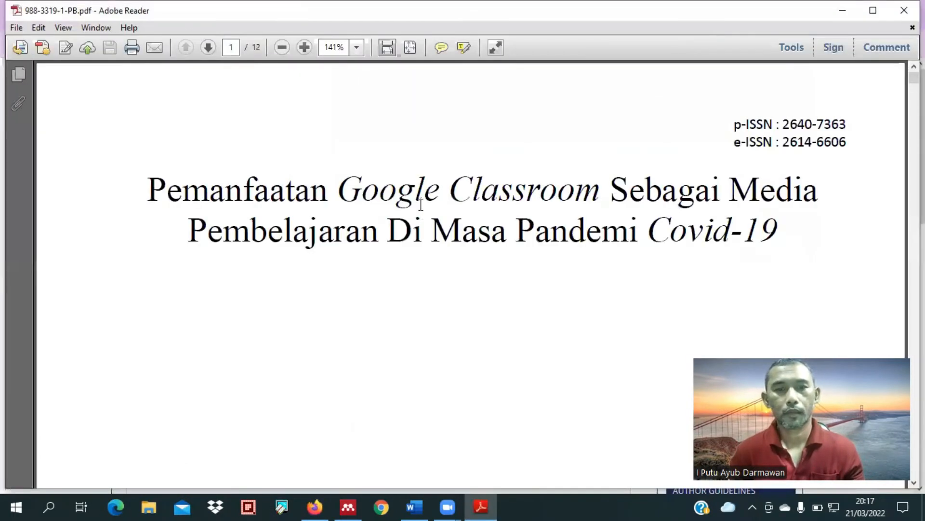
Step: Read the abstract and the Pendahuluan section on the first page of the Google Classroom article
{"action": "scroll", "coordinate": [422, 207], "scroll_direction": "down", "scroll_amount": 1}
{"action": "scroll", "coordinate": [423, 212], "scroll_direction": "down", "scroll_amount": 3}
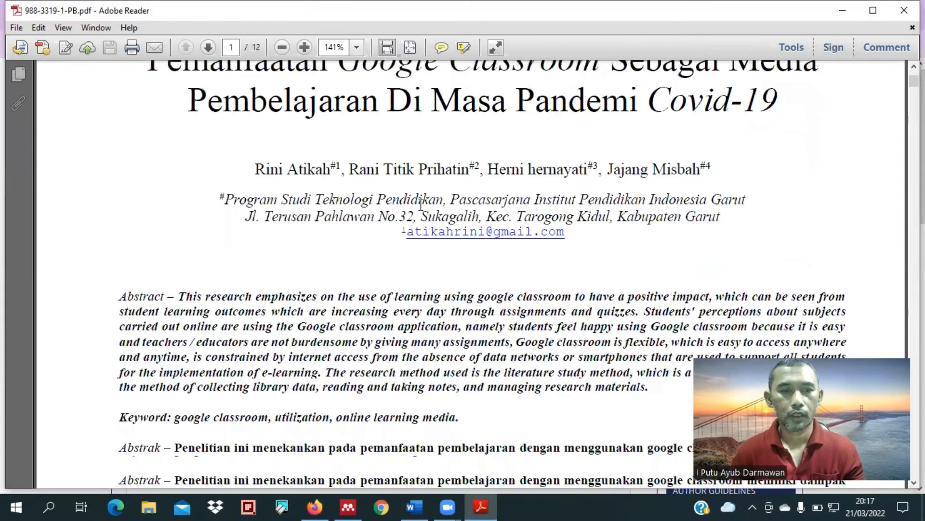
{"action": "scroll", "coordinate": [421, 205], "scroll_direction": "down", "scroll_amount": 5}
{"action": "scroll", "coordinate": [420, 212], "scroll_direction": "down", "scroll_amount": 2}
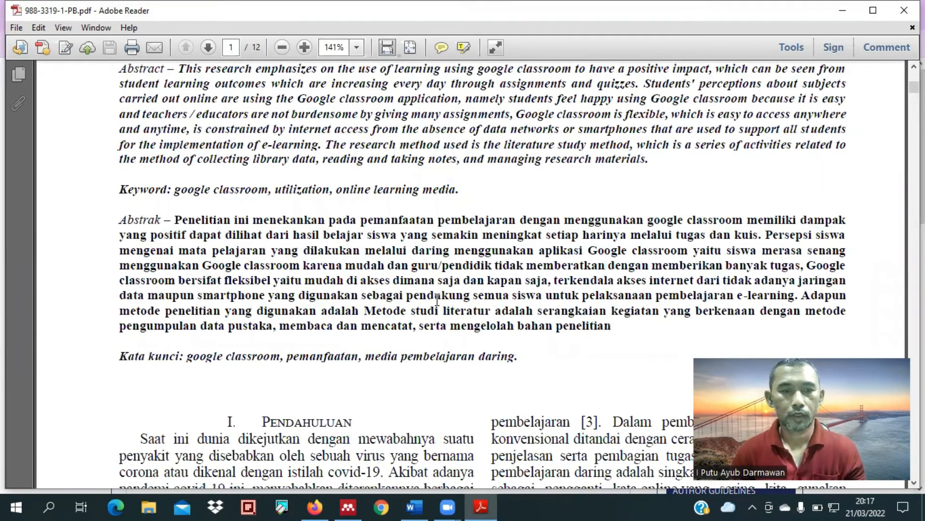
{"action": "scroll", "coordinate": [437, 299], "scroll_direction": "down", "scroll_amount": 8}
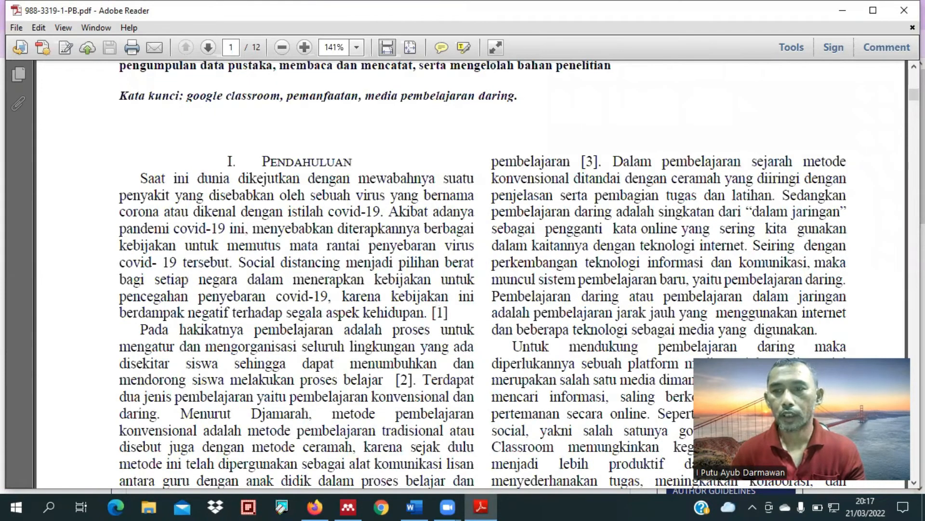
{"action": "scroll", "coordinate": [433, 274], "scroll_direction": "down", "scroll_amount": 3}
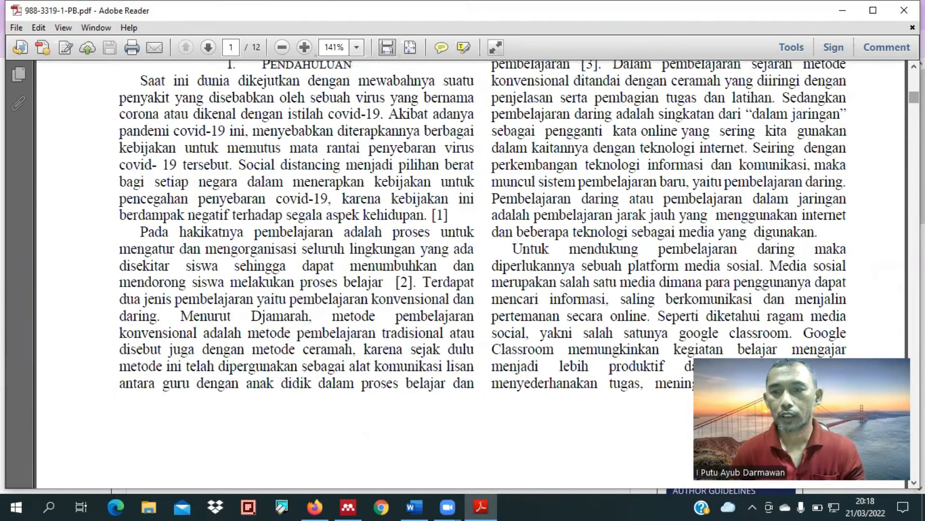
Step: Find the Kesimpulan section on page 11 and select the passage on Google Classroom's easy access for teachers and students
{"action": "left_click_drag", "start_coordinate": [914, 97], "coordinate": [913, 330]}
{"action": "scroll", "coordinate": [536, 303], "scroll_direction": "down", "scroll_amount": 10}
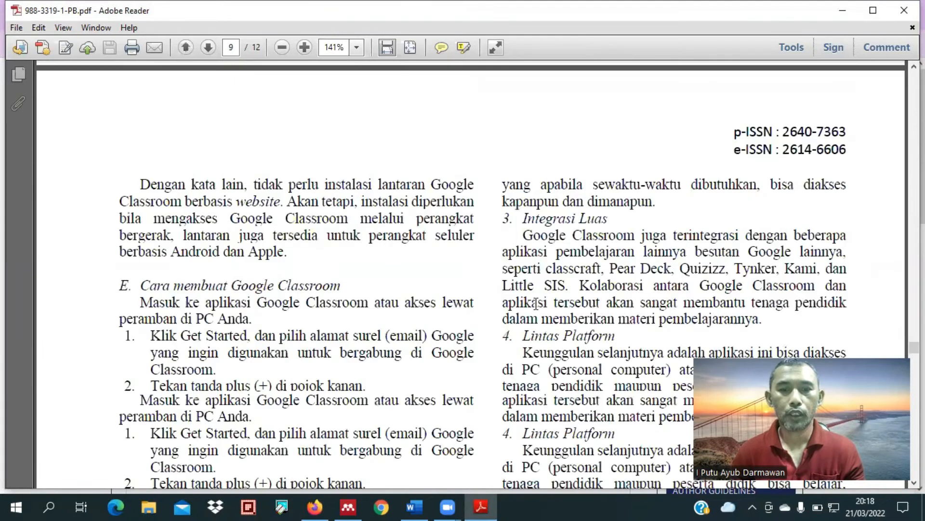
{"action": "scroll", "coordinate": [536, 303], "scroll_direction": "down", "scroll_amount": 4}
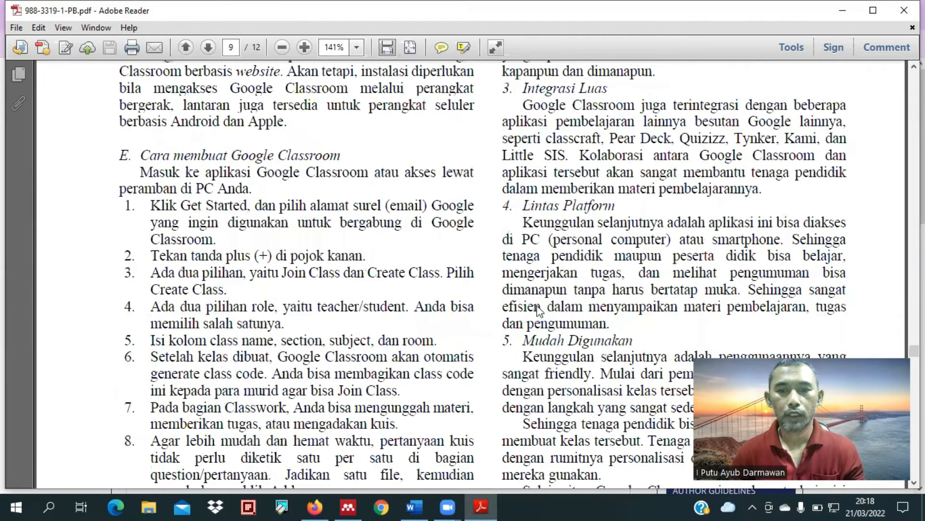
{"action": "scroll", "coordinate": [536, 304], "scroll_direction": "down", "scroll_amount": 10}
{"action": "scroll", "coordinate": [536, 303], "scroll_direction": "down", "scroll_amount": 6}
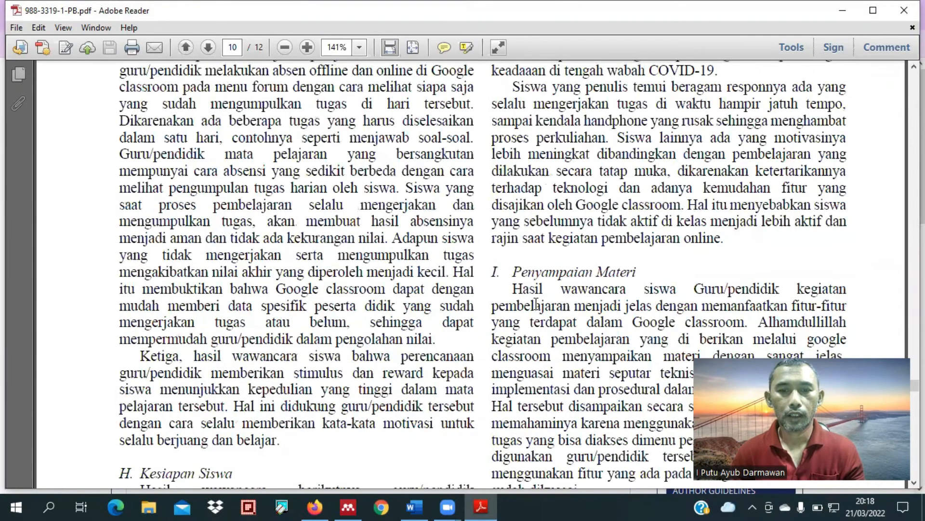
{"action": "scroll", "coordinate": [536, 303], "scroll_direction": "down", "scroll_amount": 5}
{"action": "scroll", "coordinate": [536, 303], "scroll_direction": "down", "scroll_amount": 5}
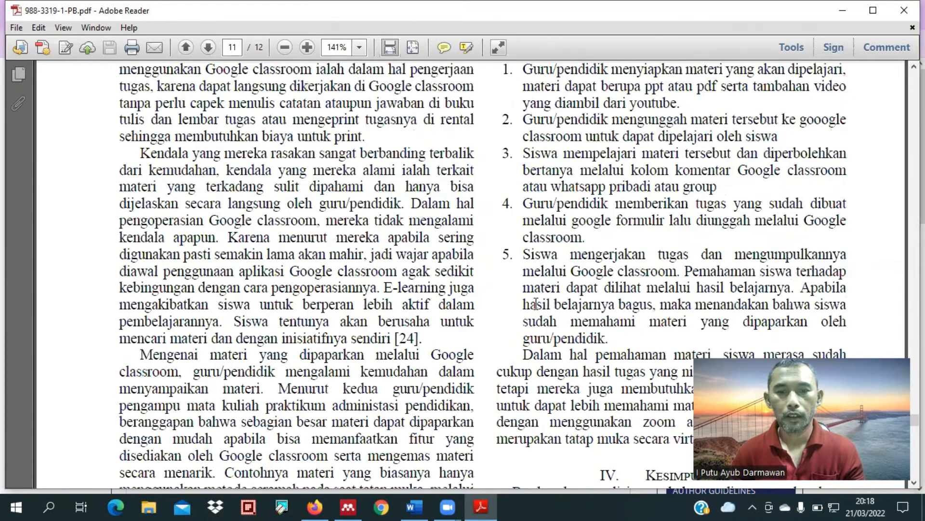
{"action": "scroll", "coordinate": [756, 140], "scroll_direction": "down", "scroll_amount": 12}
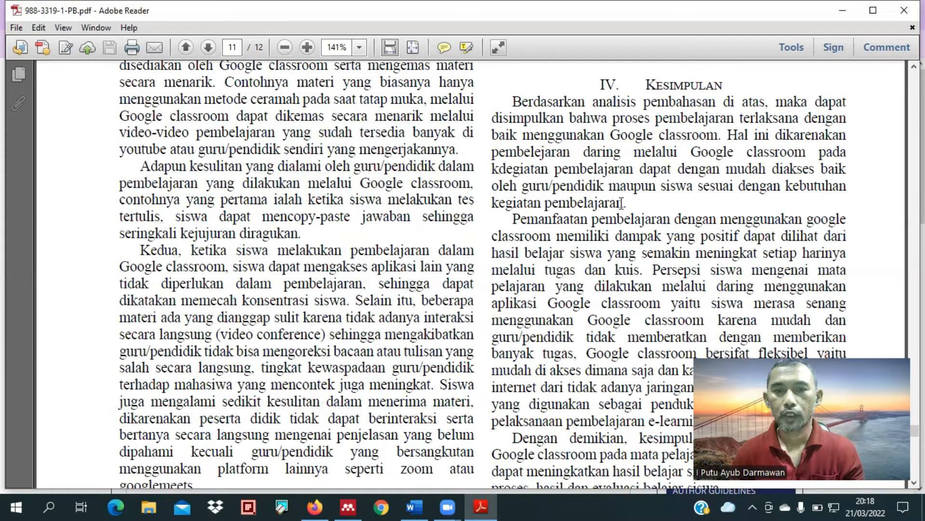
{"action": "left_click_drag", "start_coordinate": [622, 203], "coordinate": [634, 134]}
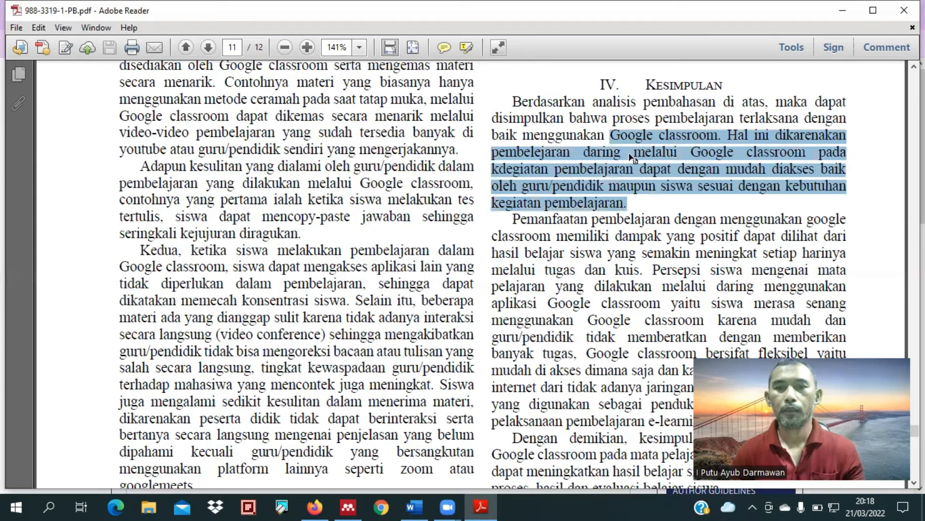
Step: Switch to Word and append "Aplikasi google classroom merupakan alat yang dapat menjadi media pembelajaran bagi guru dan siswa." to the paragraph
{"action": "left_click", "coordinate": [407, 499]}
{"action": "type", "text": "Aplikasi google classroo"}
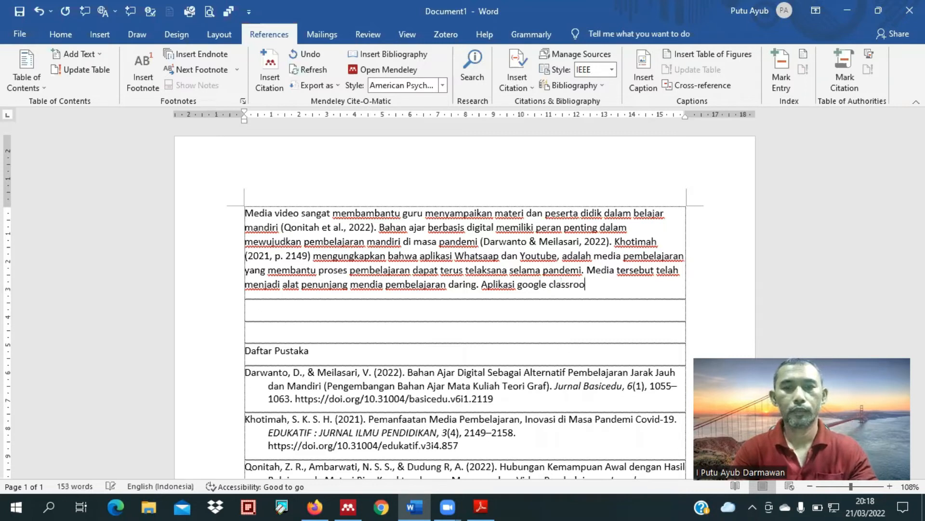
{"action": "type", "text": "m merupakan alat yan"}
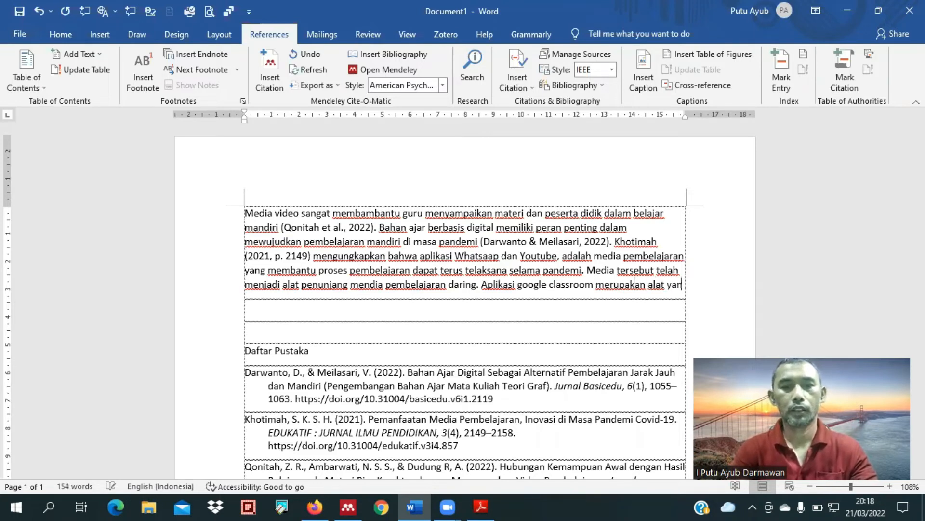
{"action": "type", "text": "g dapat m"}
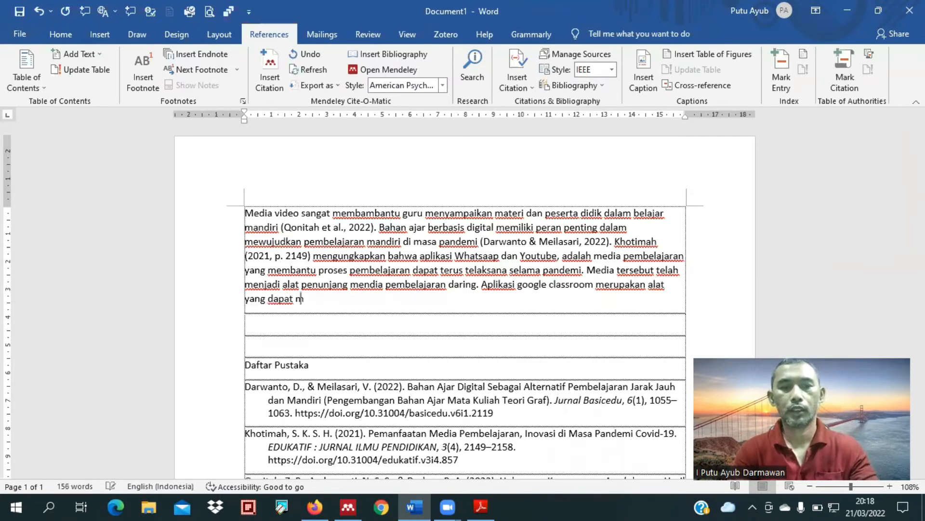
{"action": "type", "text": "enjadi media "}
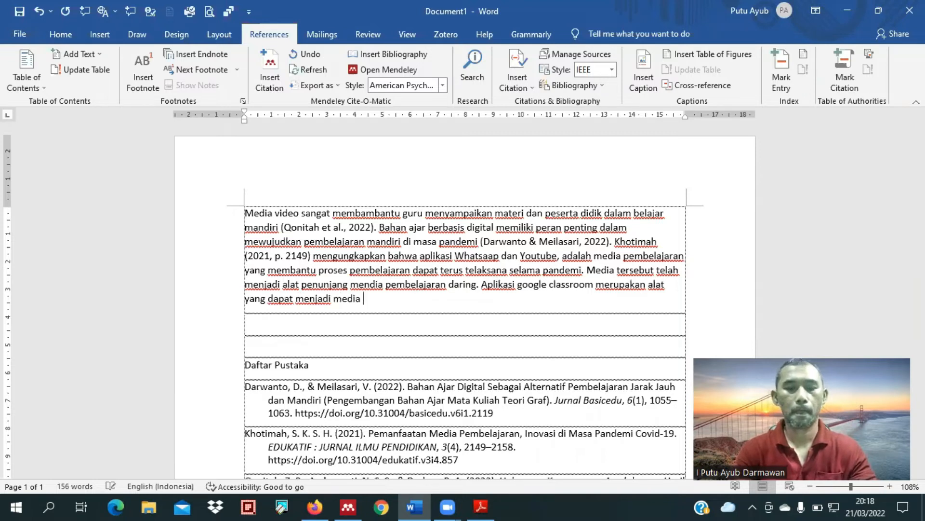
{"action": "type", "text": "pembel"}
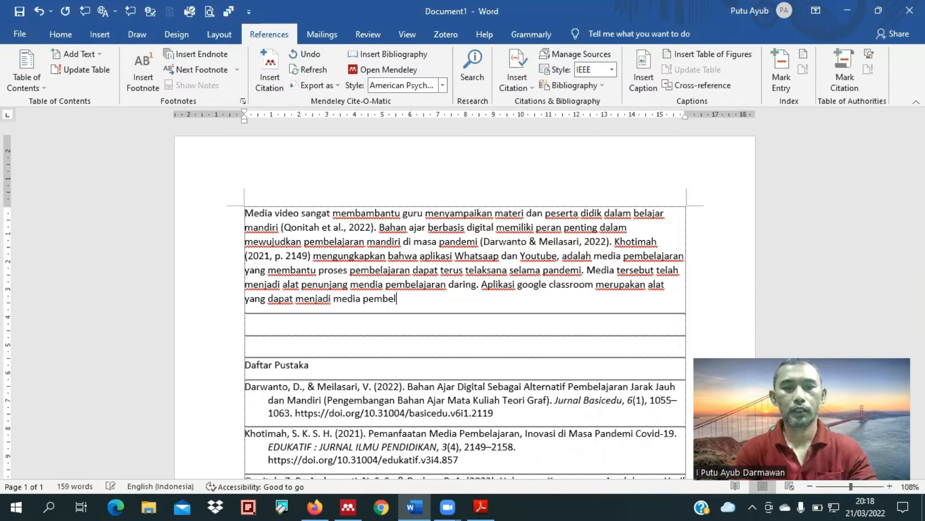
{"action": "type", "text": "ajaran bagi guru"}
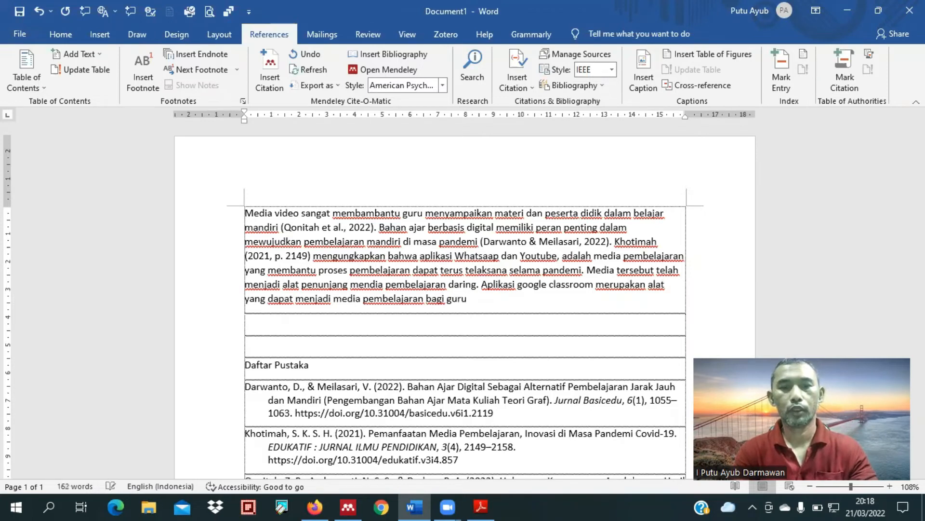
{"action": "type", "text": " dan s"}
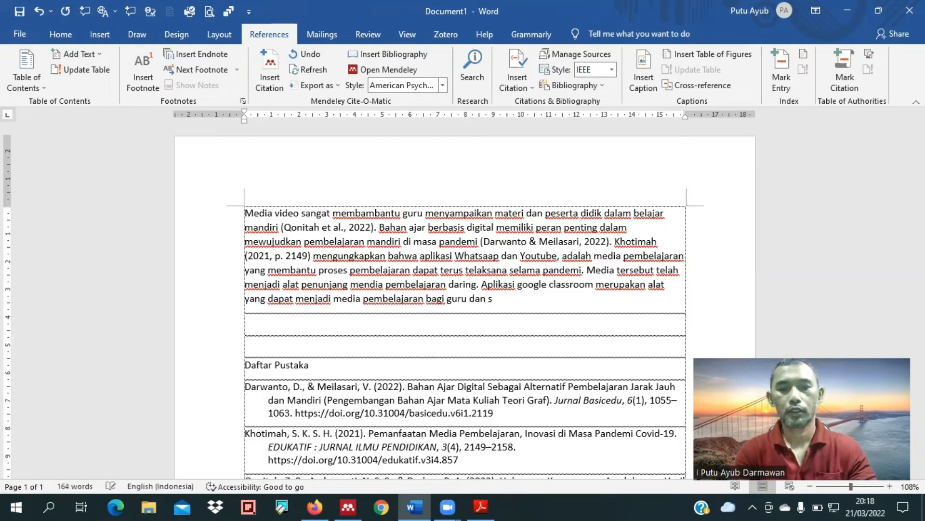
{"action": "type", "text": "iswa. "}
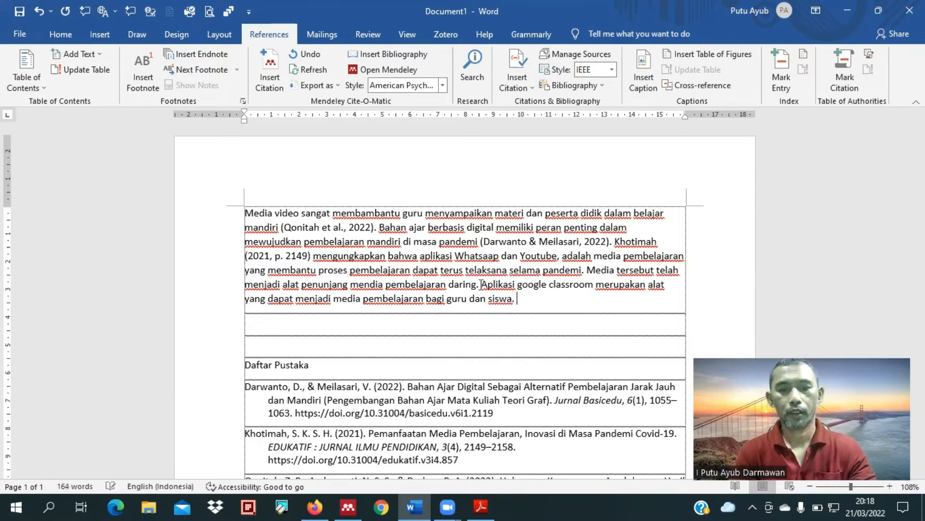
{"action": "type", "text": "Ala"}
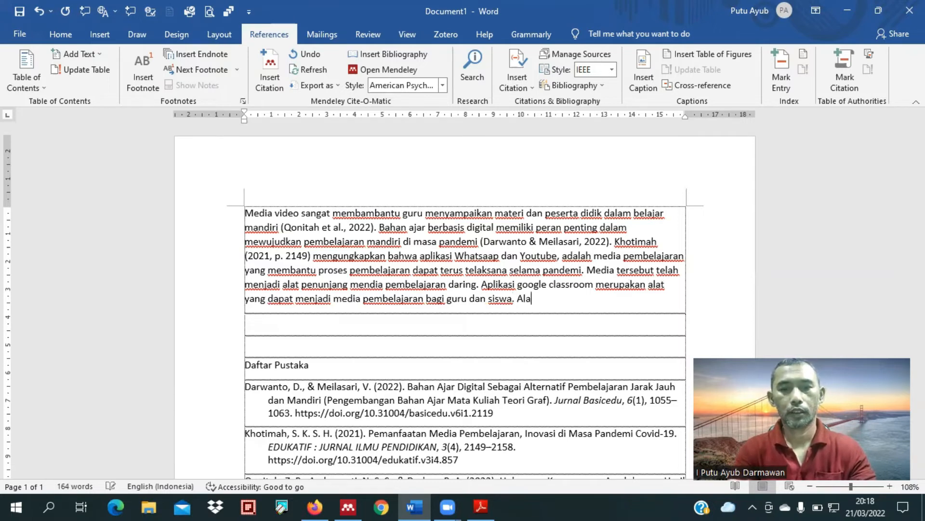
{"action": "type", "text": "t tersebut"}
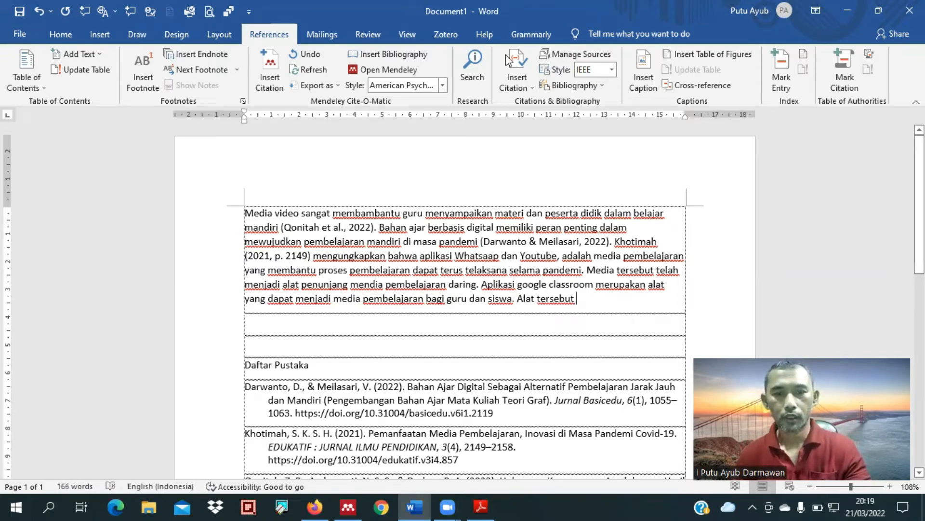
Step: Begin the paragraph's next sentence with "Alat tersebut" and switch back to the selected conclusion passage in Adobe Reader
{"action": "key", "text": "alt+Tab"}
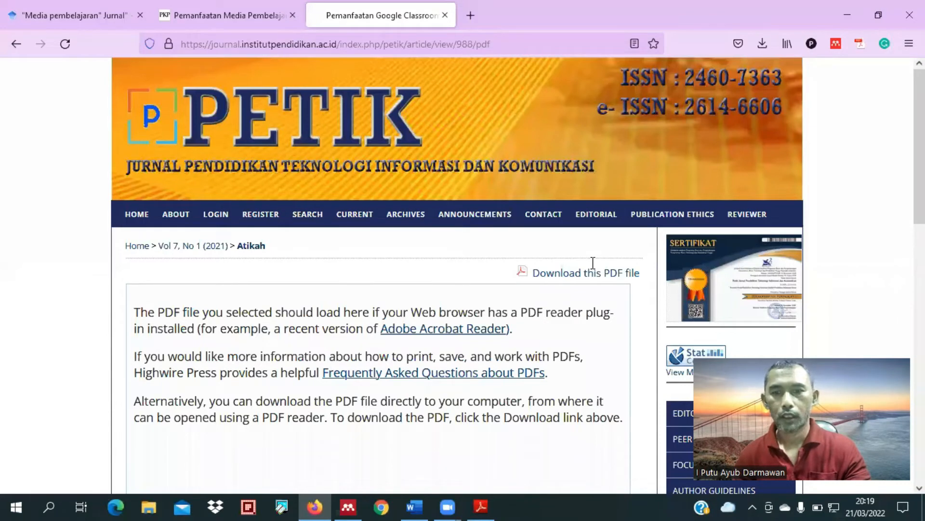
{"action": "key", "text": "alt+Tab"}
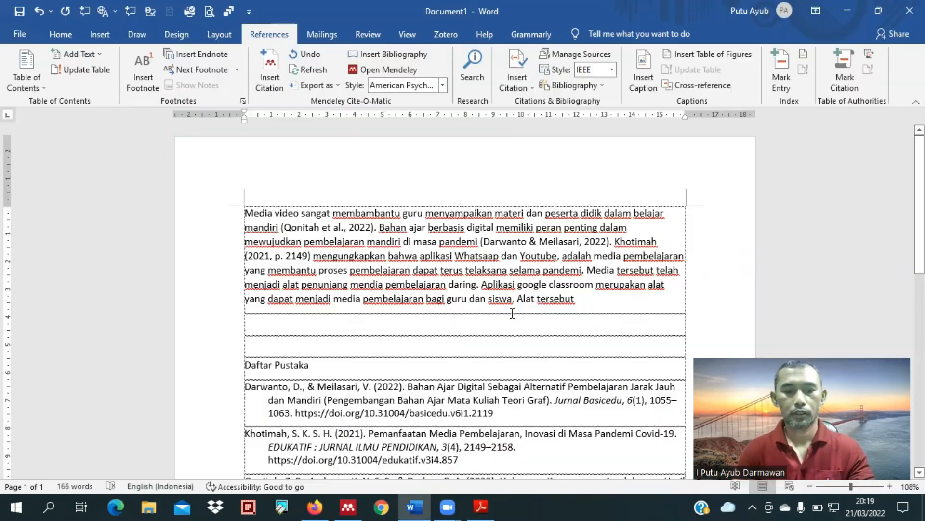
Step: Return to Word and continue the "Alat tersebut" sentence with "mudah diakses oleh guru maupun peserta didik,"
{"action": "left_click", "coordinate": [414, 506]}
{"action": "type", "text": "mudah"}
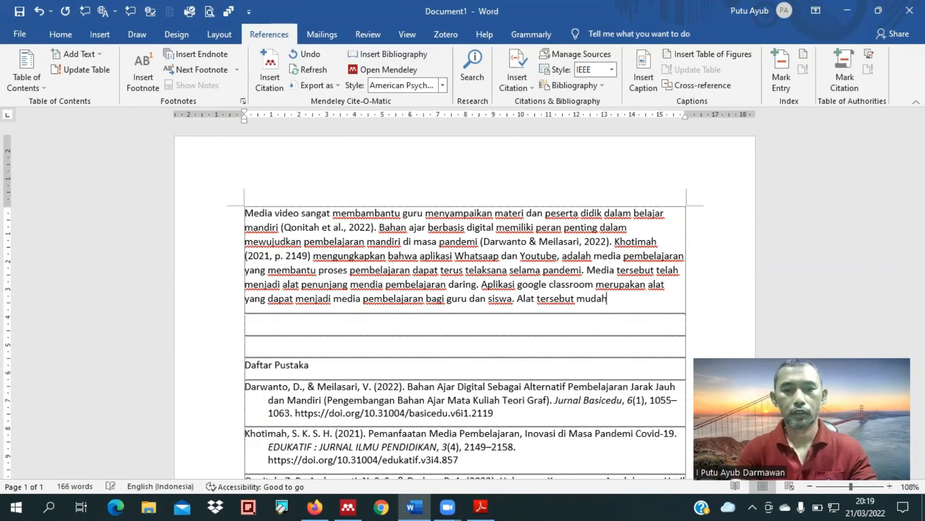
{"action": "type", "text": " diakses "}
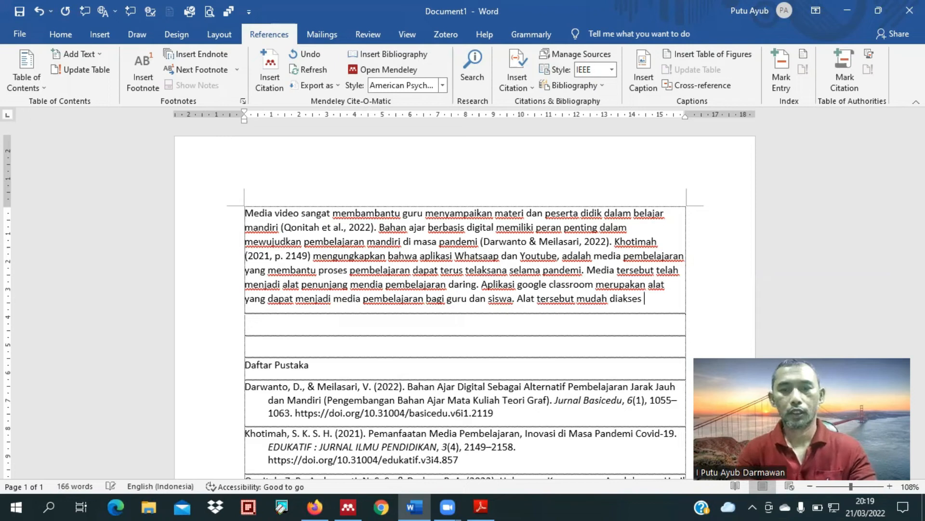
{"action": "type", "text": "oleh guru ma"}
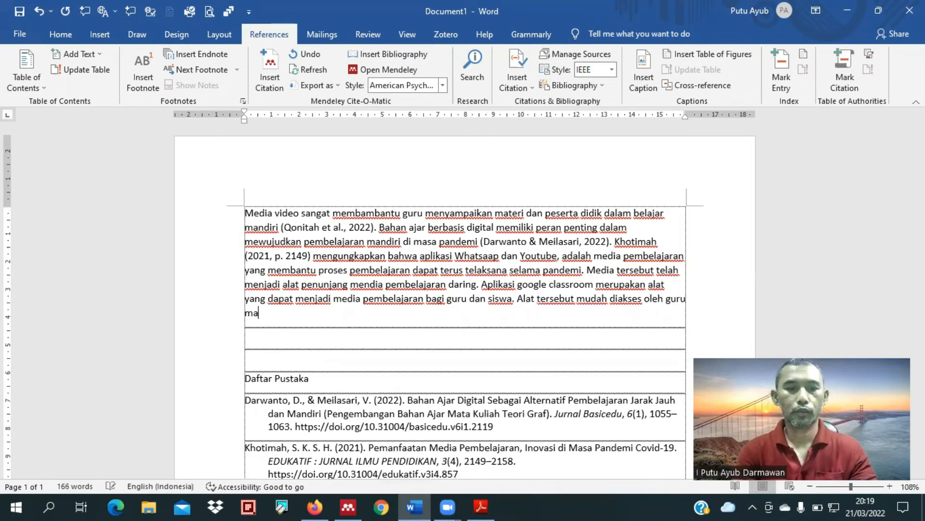
{"action": "type", "text": "upun"}
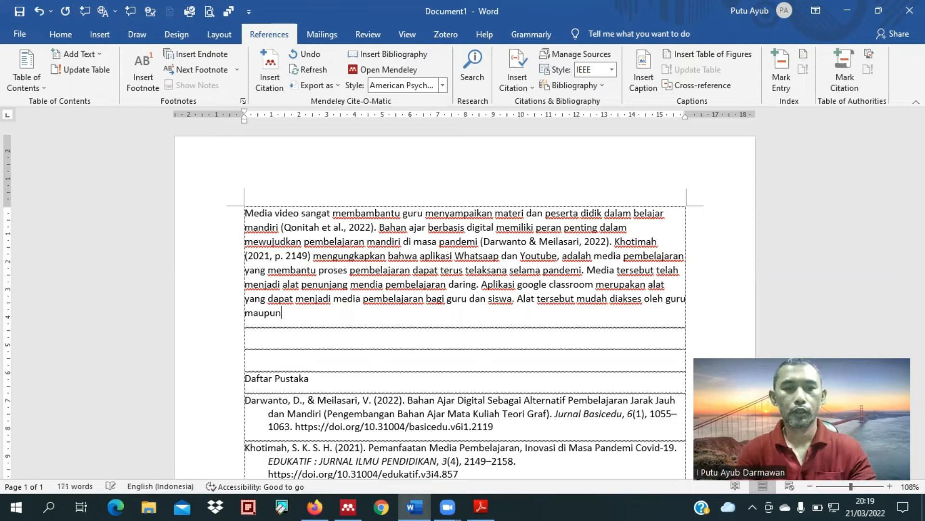
{"action": "type", "text": " peserta di"}
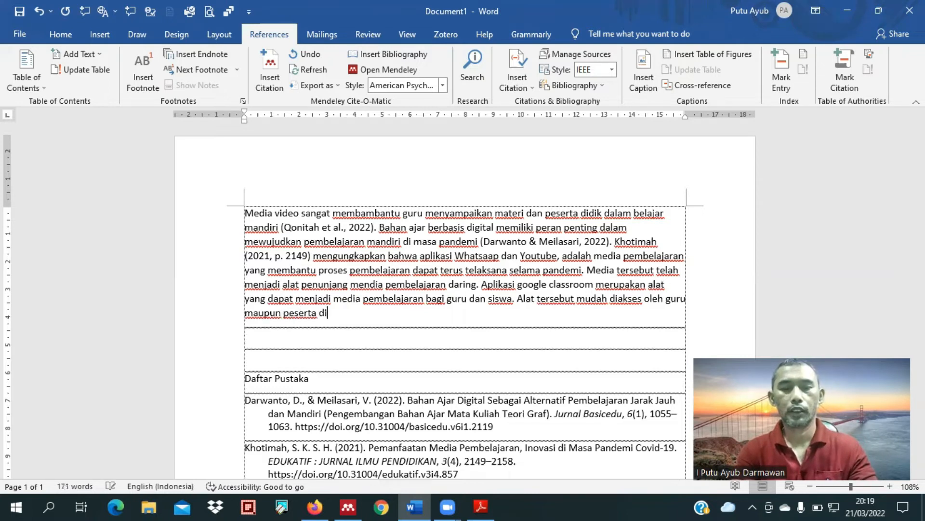
{"action": "type", "text": "dik"}
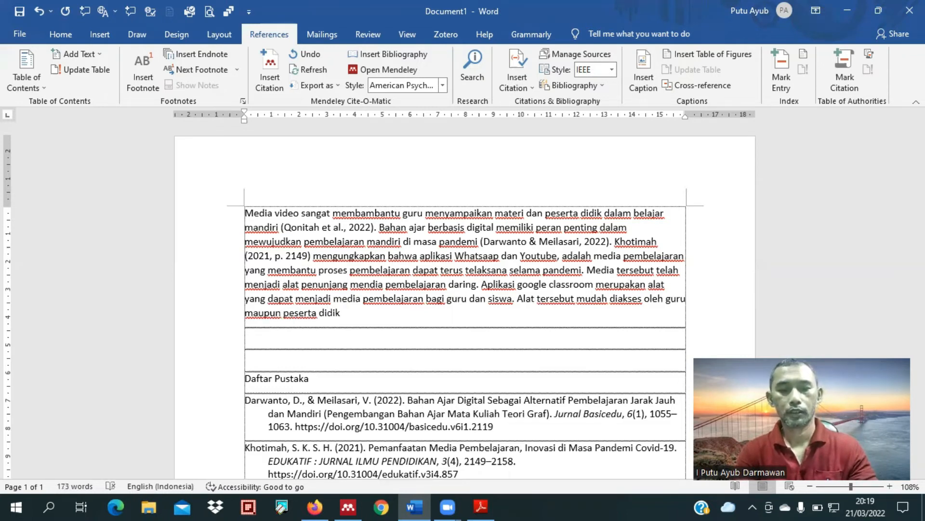
{"action": "type", "text": ","}
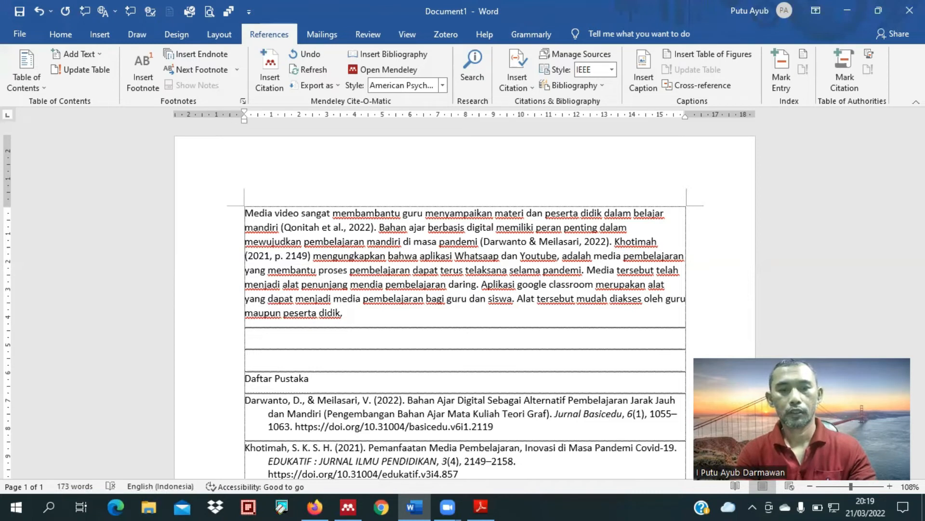
{"action": "type", "text": " dan"}
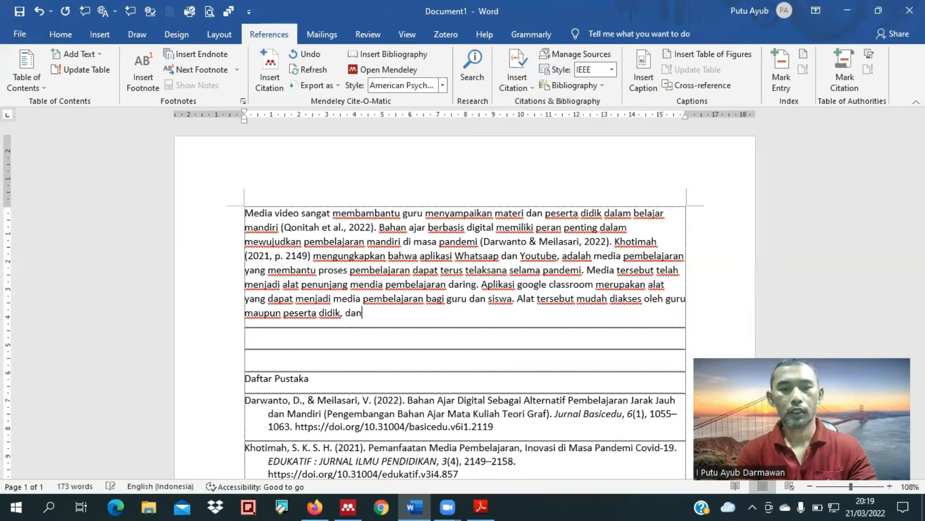
{"action": "type", "text": " dapat dise"}
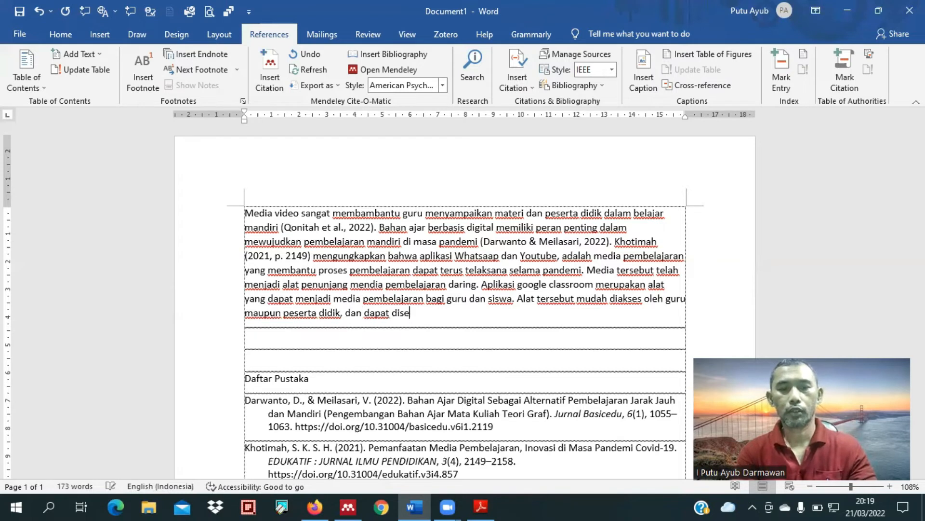
{"action": "type", "text": "suaikan dengan "}
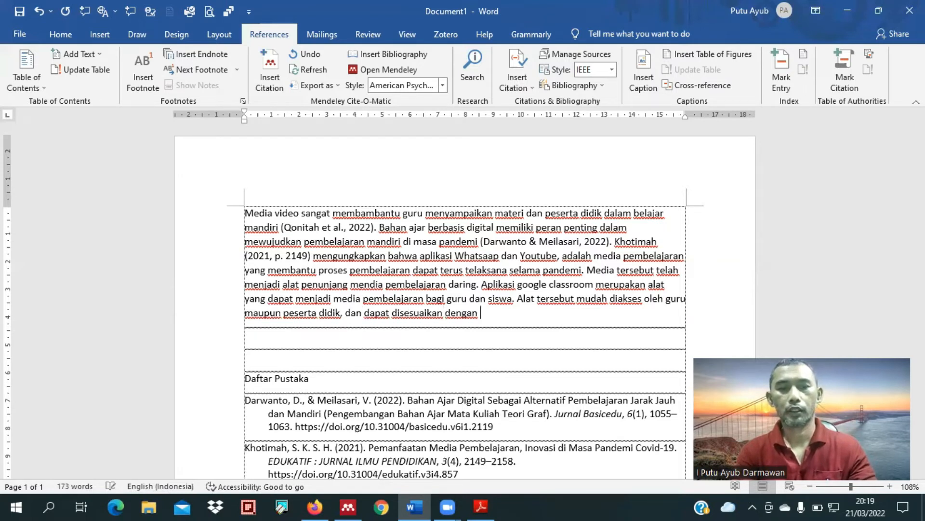
{"action": "type", "text": "keburut"}
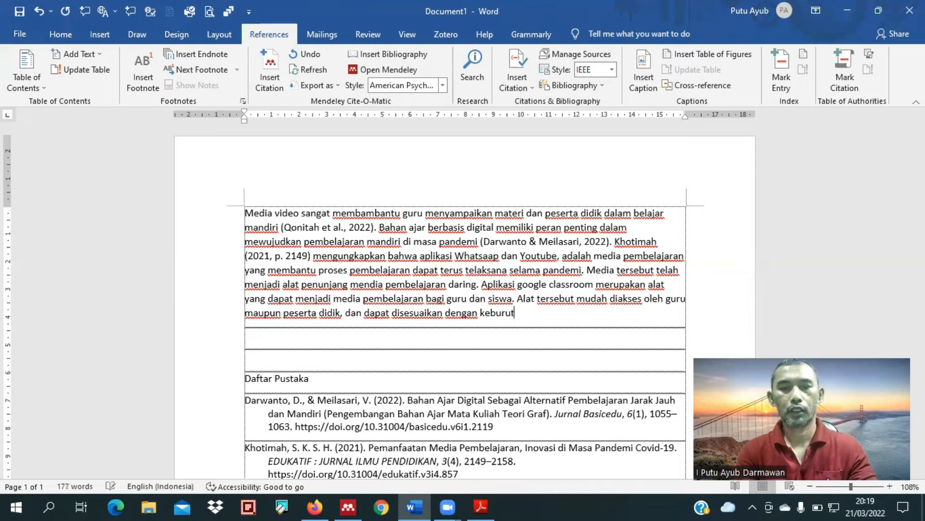
Step: Finish the "Alat tersebut" sentence with "dan dapat disesuaikan dengan kebutuhan penggunanya."
{"action": "key", "text": "BackSpace"}
{"action": "key", "text": "BackSpace"}
{"action": "key", "text": "BackSpace"}
{"action": "type", "text": "tuhan "}
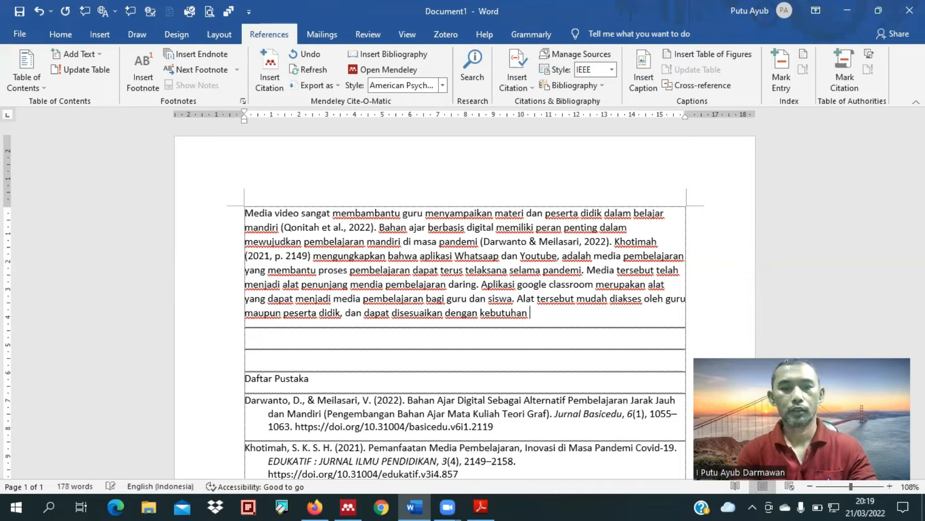
{"action": "type", "text": "penggunak"}
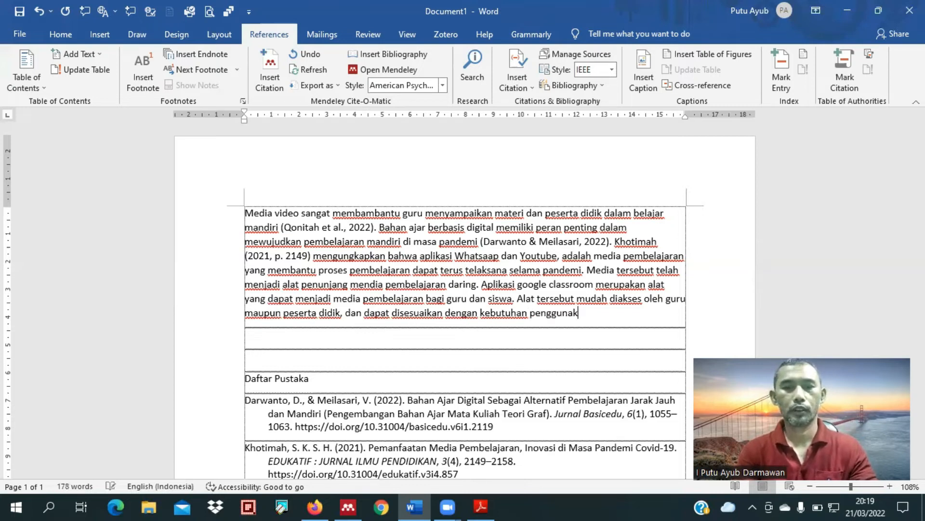
{"action": "key", "text": "BackSpace"}
{"action": "type", "text": "nya"}
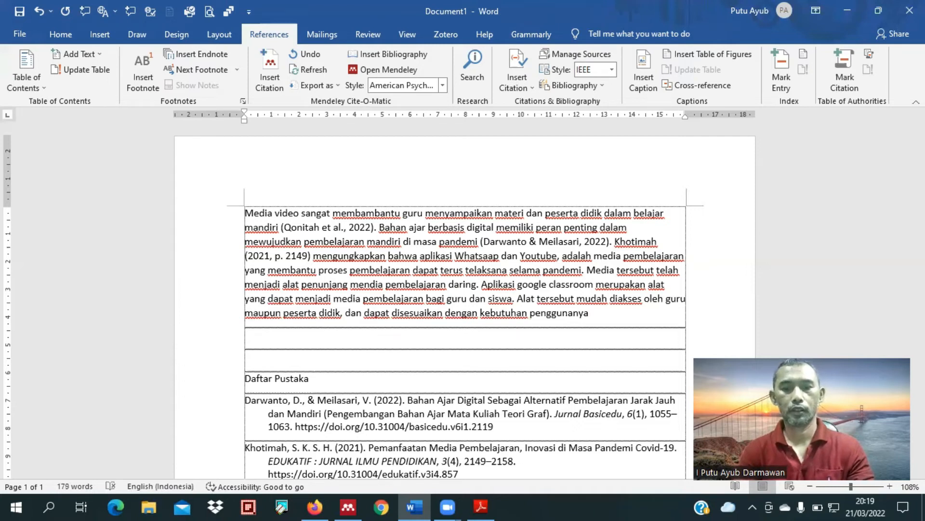
{"action": "type", "text": "."}
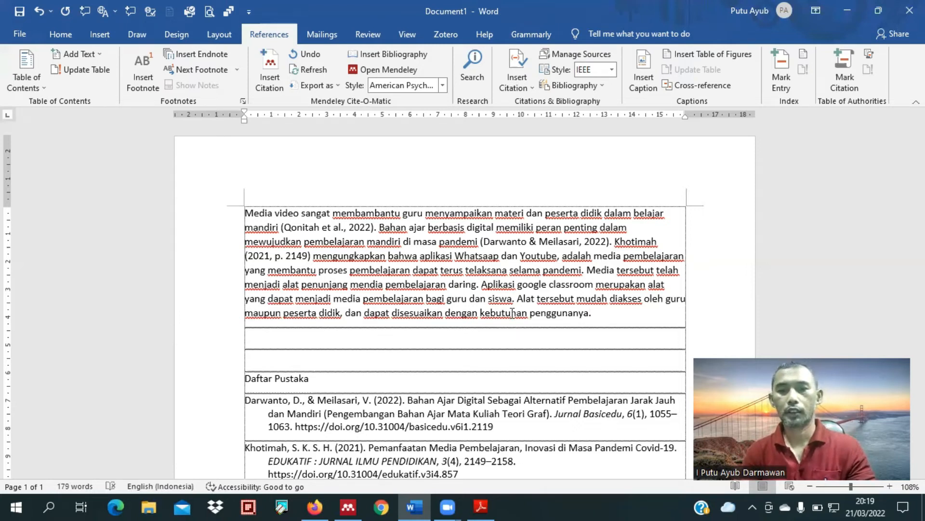
Step: Place the text cursor before the sentence's final period, switch to Adobe Reader, and select the first author's name on the article's title page
{"action": "key", "text": "Left"}
{"action": "left_click", "coordinate": [478, 507]}
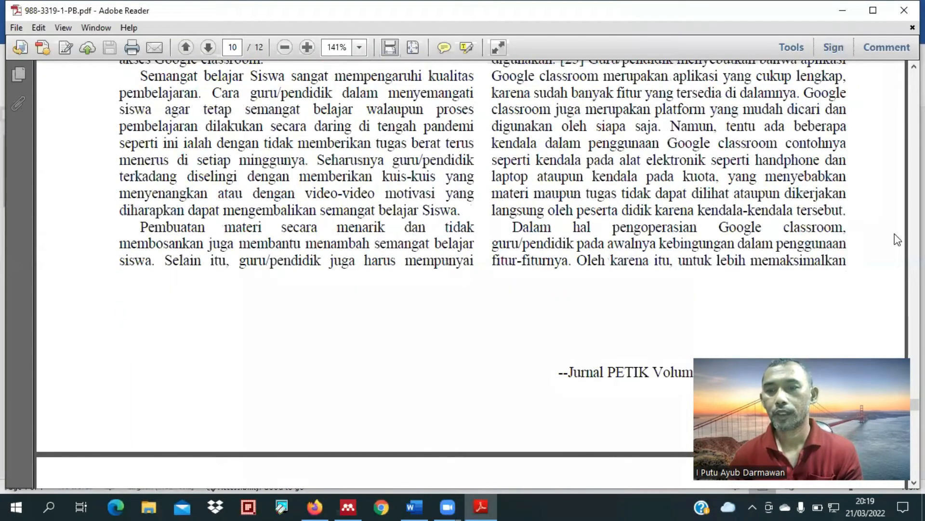
{"action": "scroll", "coordinate": [895, 230], "scroll_direction": "down", "scroll_amount": 5}
{"action": "scroll", "coordinate": [895, 230], "scroll_direction": "up", "scroll_amount": 4}
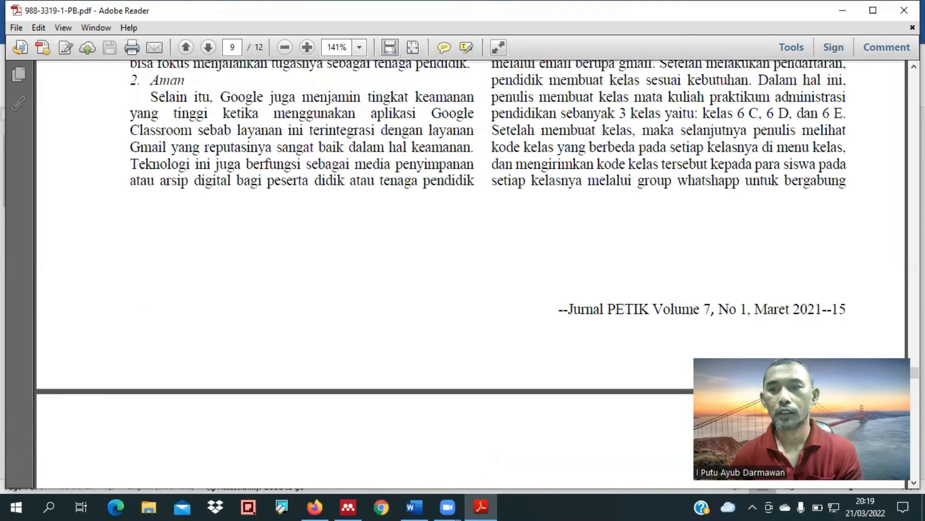
{"action": "scroll", "coordinate": [470, 270], "scroll_direction": "up", "scroll_amount": 8}
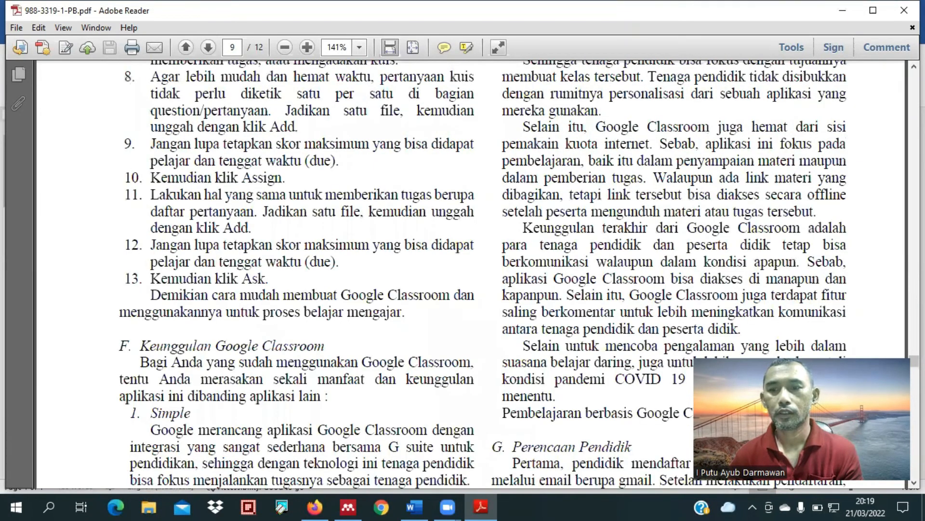
{"action": "scroll", "coordinate": [470, 269], "scroll_direction": "up", "scroll_amount": 5}
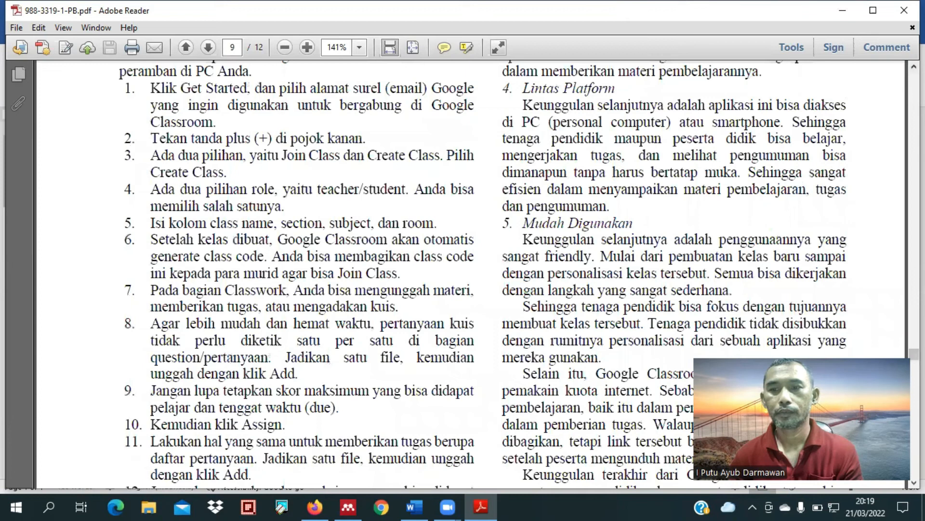
{"action": "left_click_drag", "start_coordinate": [914, 354], "coordinate": [915, 78]}
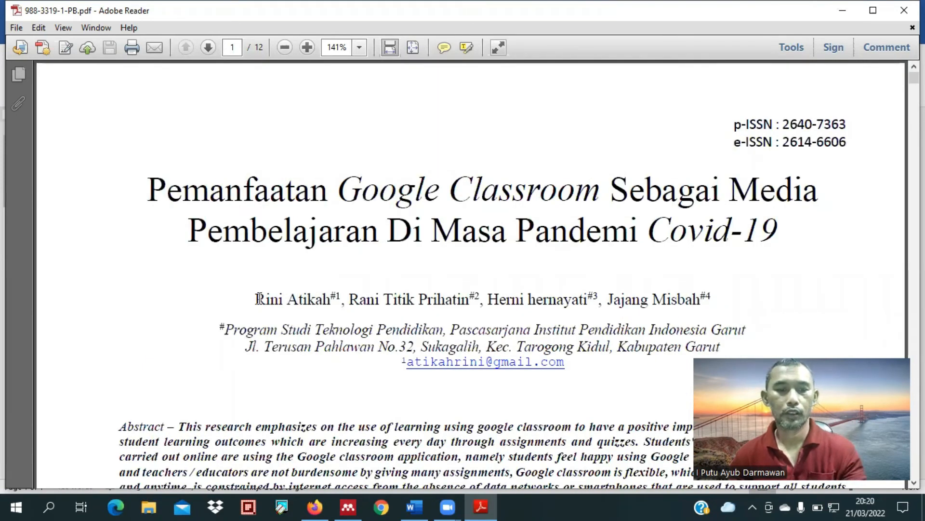
{"action": "left_click_drag", "start_coordinate": [258, 298], "coordinate": [331, 300]}
{"action": "key", "text": "ctrl+c"}
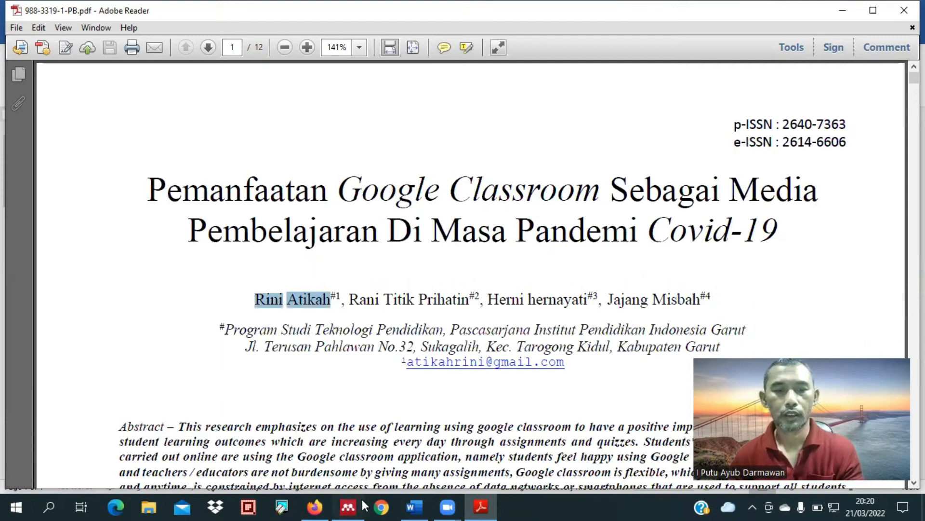
Step: Return to Word and insert the Mendeley citation for "Pemanfaatan Google Classroom Sebagai Media Pembelajaran" before the final period, searching by the author's name
{"action": "left_click", "coordinate": [348, 506]}
{"action": "left_click", "coordinate": [412, 506]}
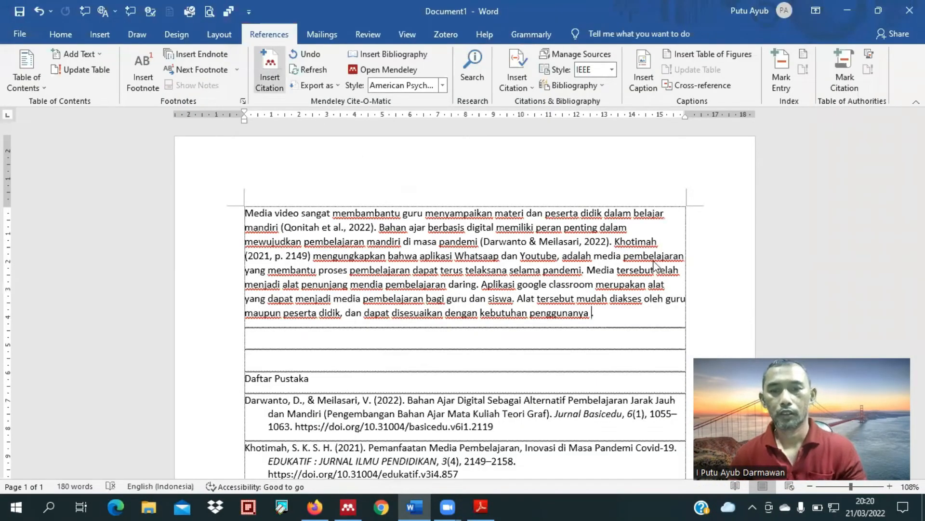
{"action": "key", "text": "ctrl+v"}
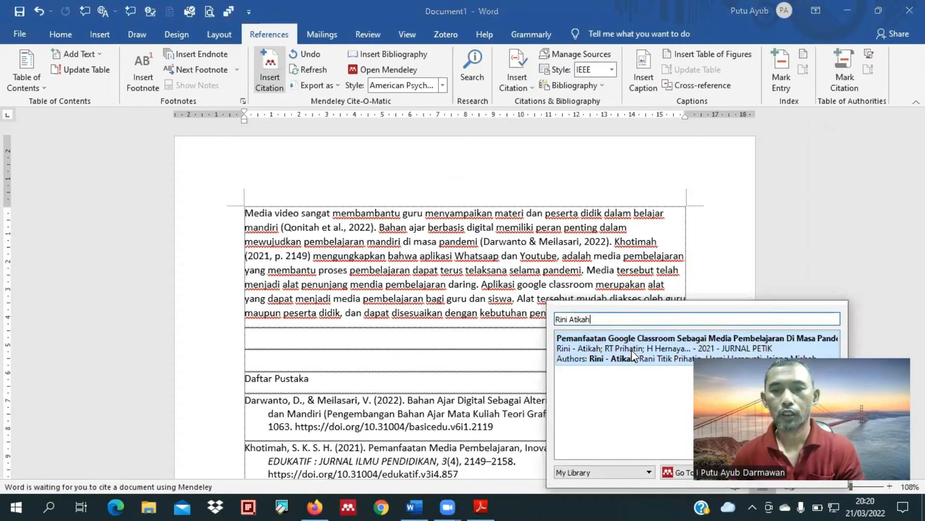
{"action": "left_click", "coordinate": [756, 339]}
{"action": "left_click", "coordinate": [756, 339]}
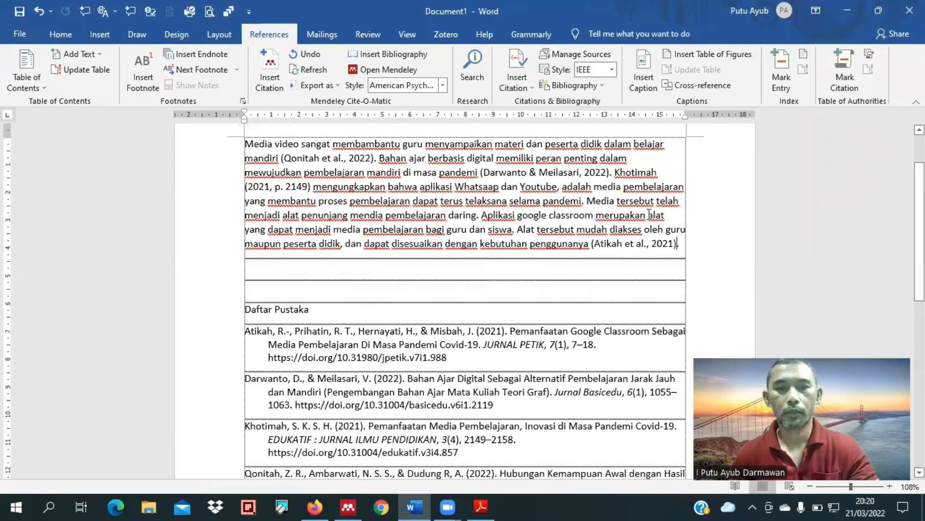
{"action": "scroll", "coordinate": [650, 214], "scroll_direction": "up", "scroll_amount": 6}
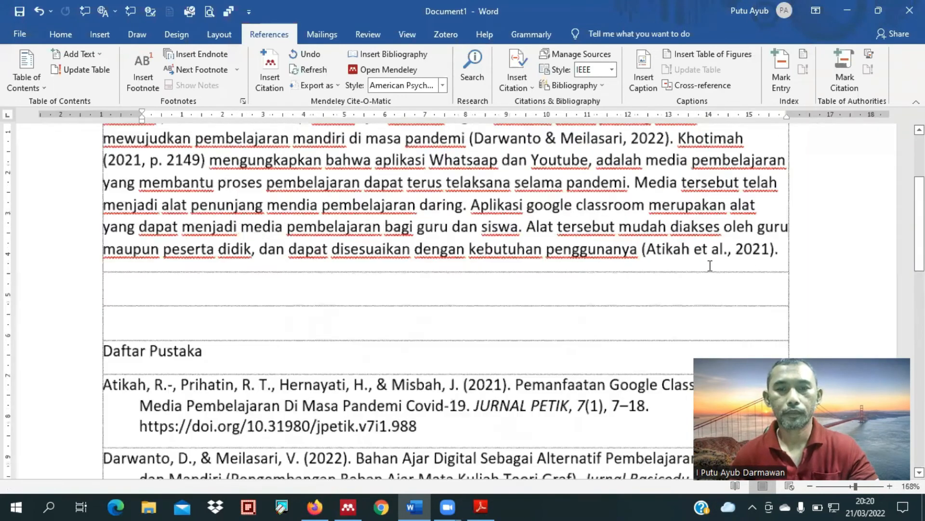
{"action": "scroll", "coordinate": [710, 266], "scroll_direction": "up", "scroll_amount": 1}
{"action": "scroll", "coordinate": [324, 413], "scroll_direction": "up", "scroll_amount": 1}
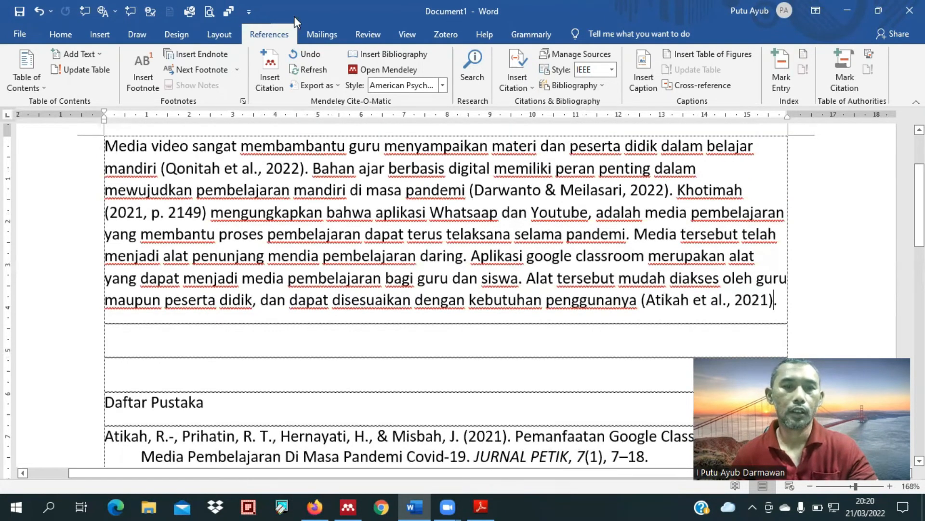
Step: Switch to Firefox, close the finished article's tab, and open the Scholar result "Analisis Media Pembelajaran Quizizz dalam Pembelajaran Daring" in a new tab
{"action": "key", "text": "alt+Tab"}
{"action": "key", "text": "ctrl+w"}
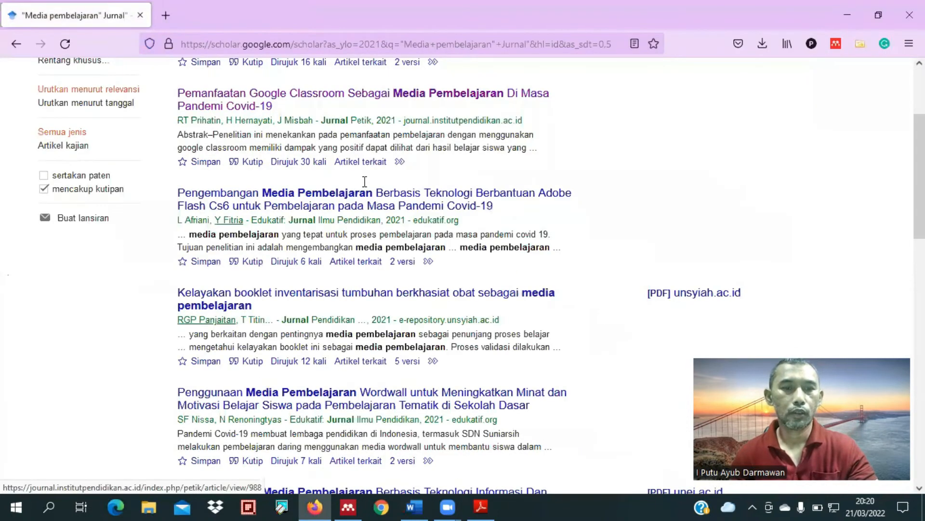
{"action": "scroll", "coordinate": [367, 245], "scroll_direction": "down", "scroll_amount": 1}
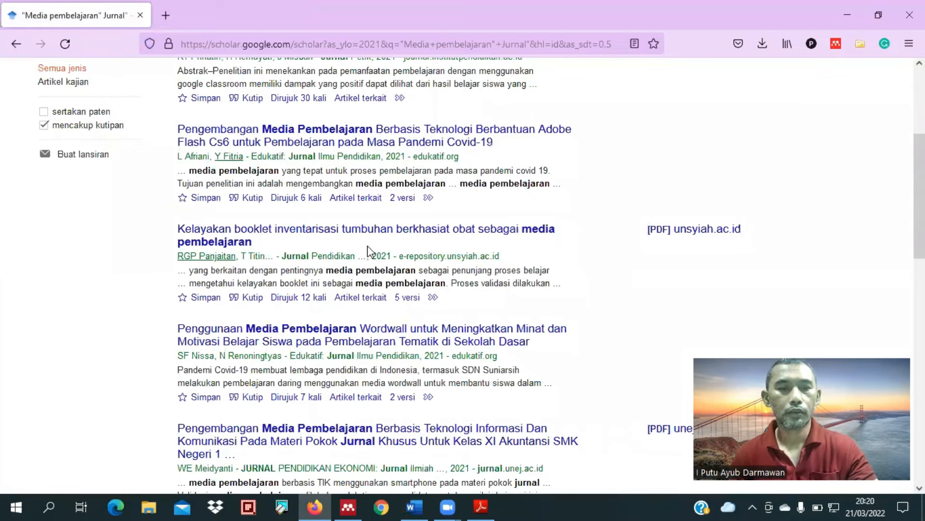
{"action": "scroll", "coordinate": [367, 245], "scroll_direction": "down", "scroll_amount": 5}
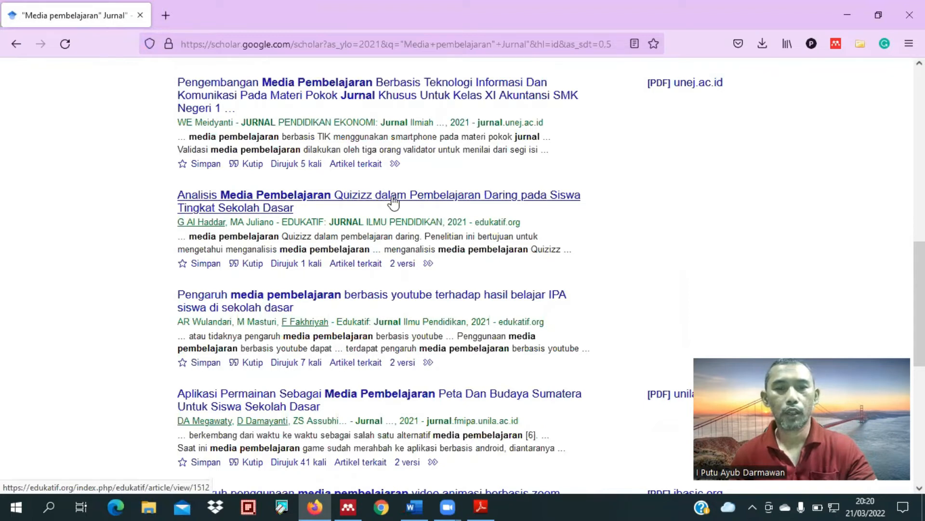
{"action": "right_click", "coordinate": [411, 210]}
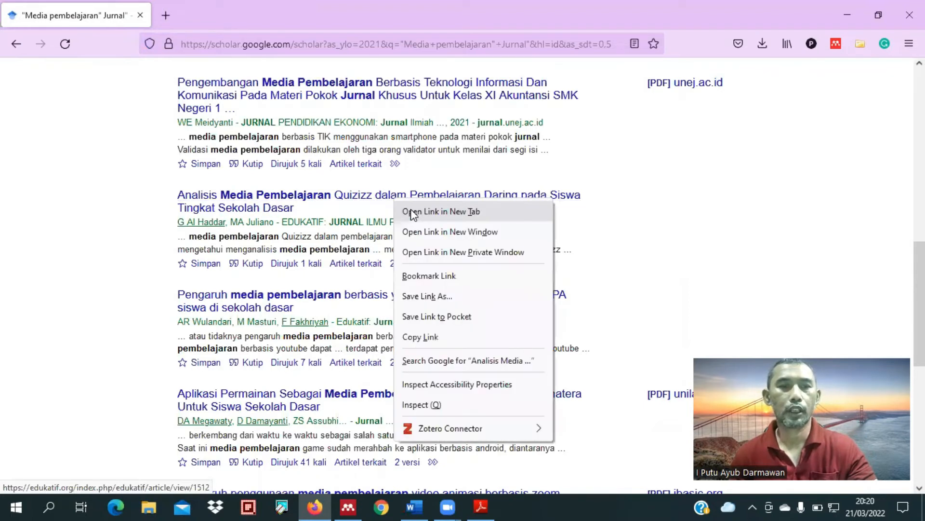
{"action": "left_click", "coordinate": [411, 212]}
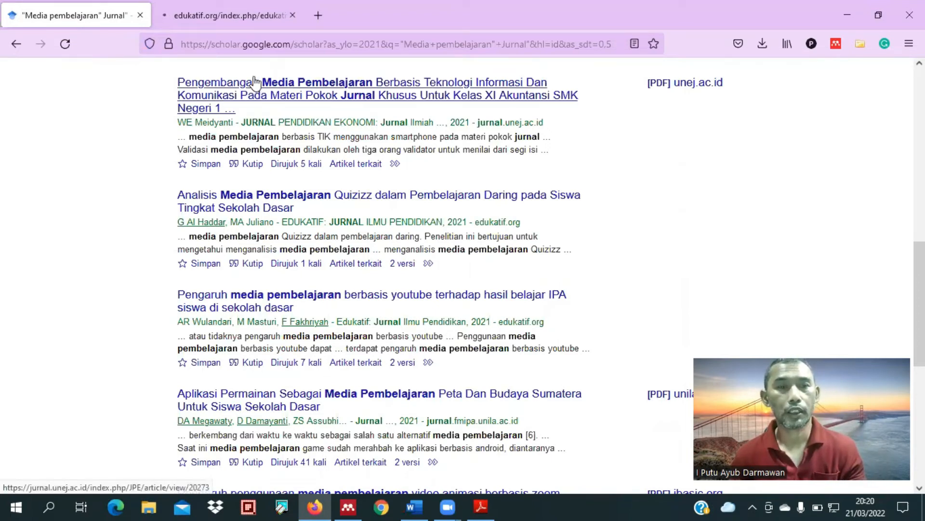
Step: Open the Scholar result "Pengaruh media pembelajaran berbasis youtube terhadap hasil belajar IPA siswa" in another new tab
{"action": "right_click", "coordinate": [288, 293]}
{"action": "left_click", "coordinate": [334, 59]}
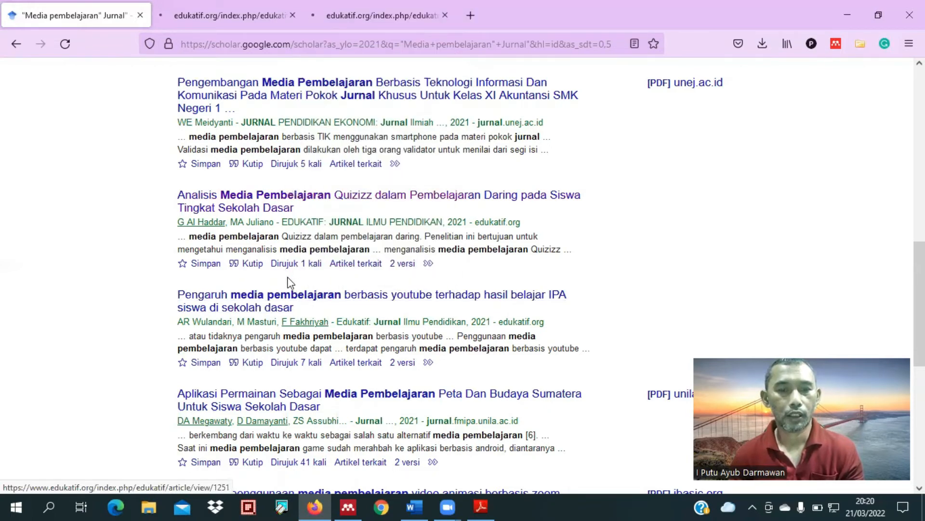
{"action": "scroll", "coordinate": [289, 282], "scroll_direction": "down", "scroll_amount": 3}
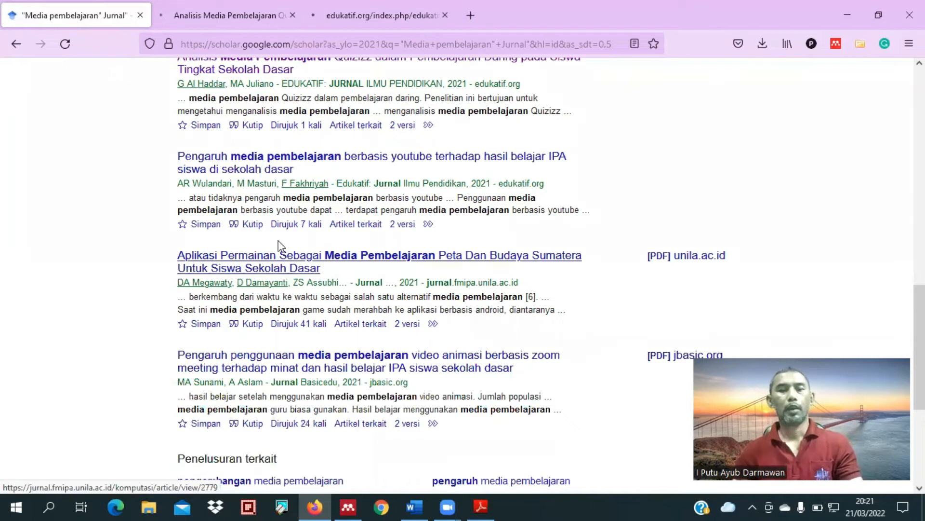
Step: Bring up the Quizizz article's page and request its full-text PDF
{"action": "left_click", "coordinate": [224, 19]}
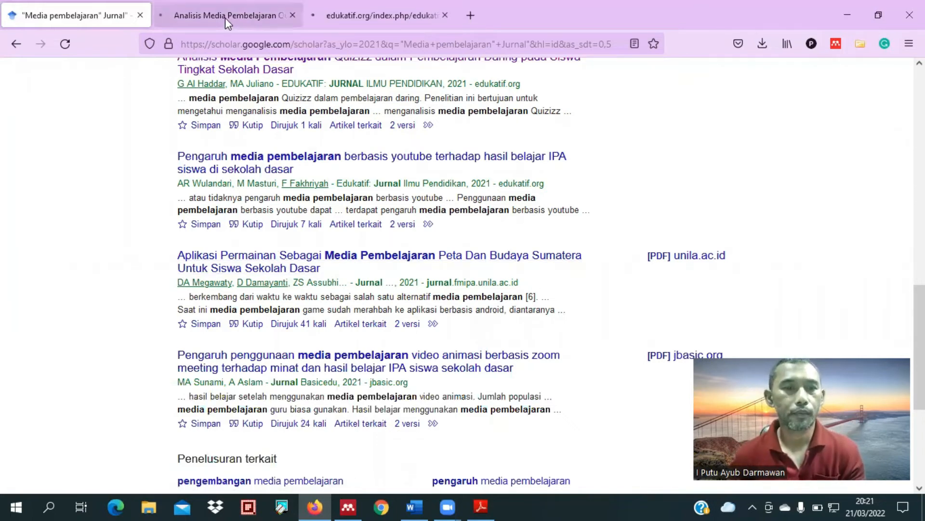
{"action": "scroll", "coordinate": [270, 266], "scroll_direction": "down", "scroll_amount": 5}
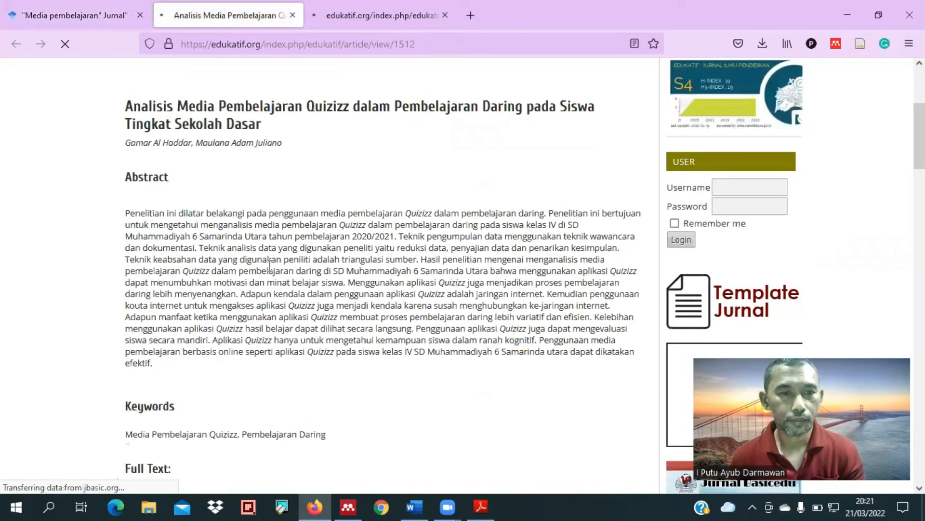
{"action": "scroll", "coordinate": [182, 291], "scroll_direction": "down", "scroll_amount": 6}
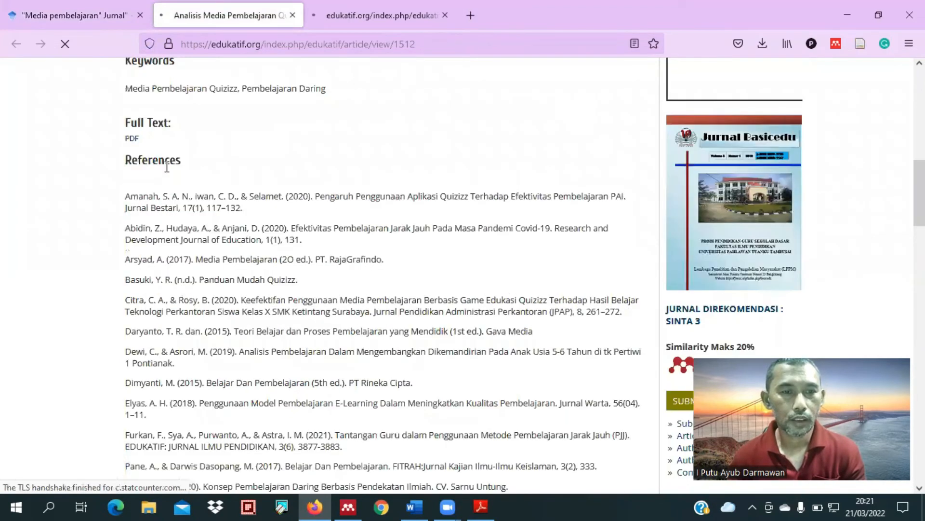
{"action": "left_click", "coordinate": [132, 140]}
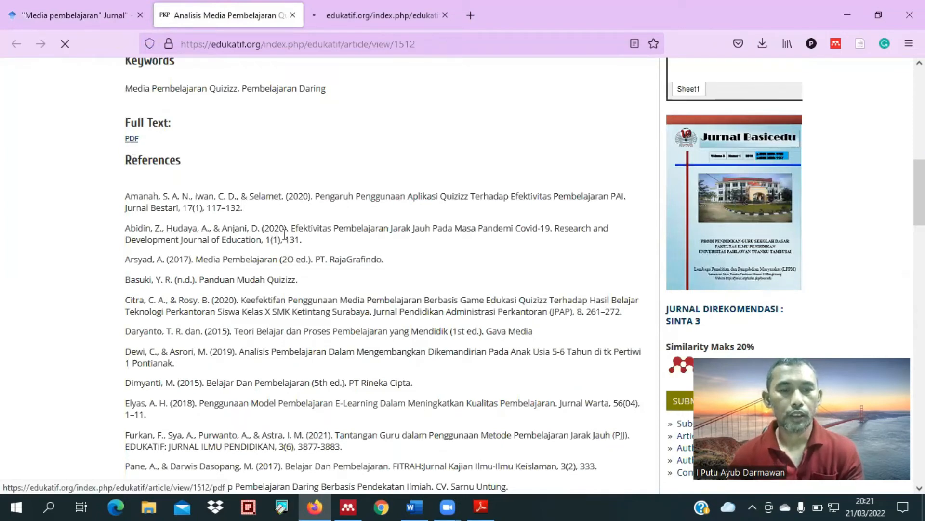
Step: Select the DOI number 10.31004/edukatif.v3i6.1512 below the Quizizz article's references
{"action": "scroll", "coordinate": [276, 179], "scroll_direction": "down", "scroll_amount": 13}
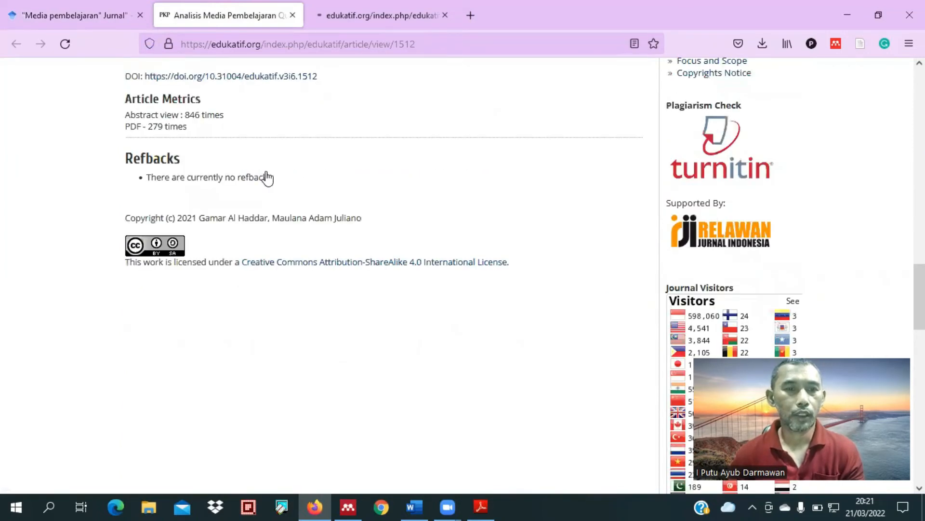
{"action": "scroll", "coordinate": [266, 173], "scroll_direction": "up", "scroll_amount": 3}
{"action": "left_click_drag", "start_coordinate": [320, 163], "coordinate": [205, 167]}
{"action": "key", "text": "ctrl+c"}
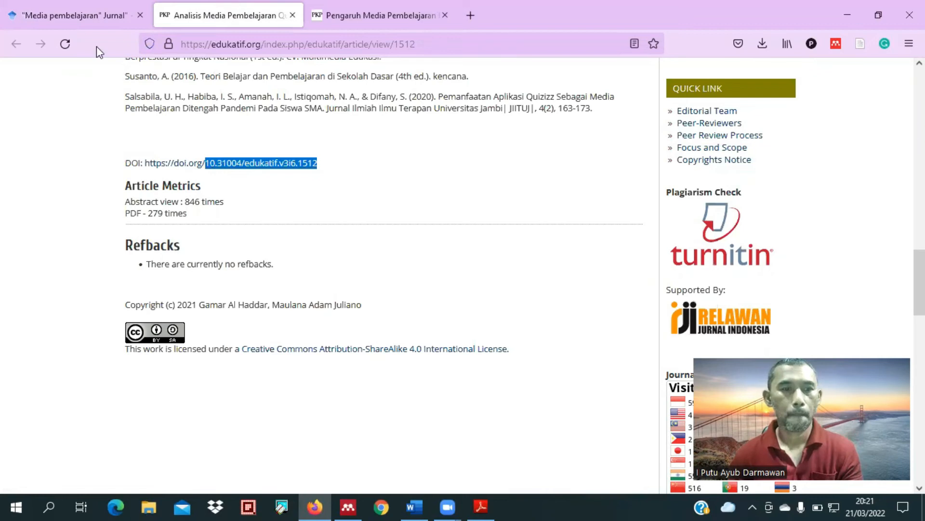
Step: Switch to Mendeley, add a new entry manually and retrieve its details by looking up the DOI 10.31004/edukatif.v3i6.1512
{"action": "key", "text": "alt+Tab"}
{"action": "left_click", "coordinate": [35, 43]}
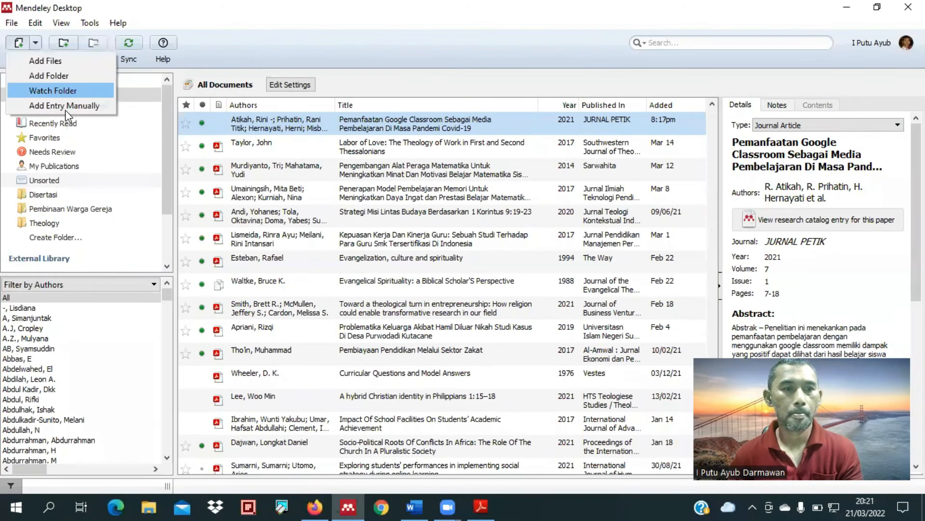
{"action": "left_click", "coordinate": [65, 107]}
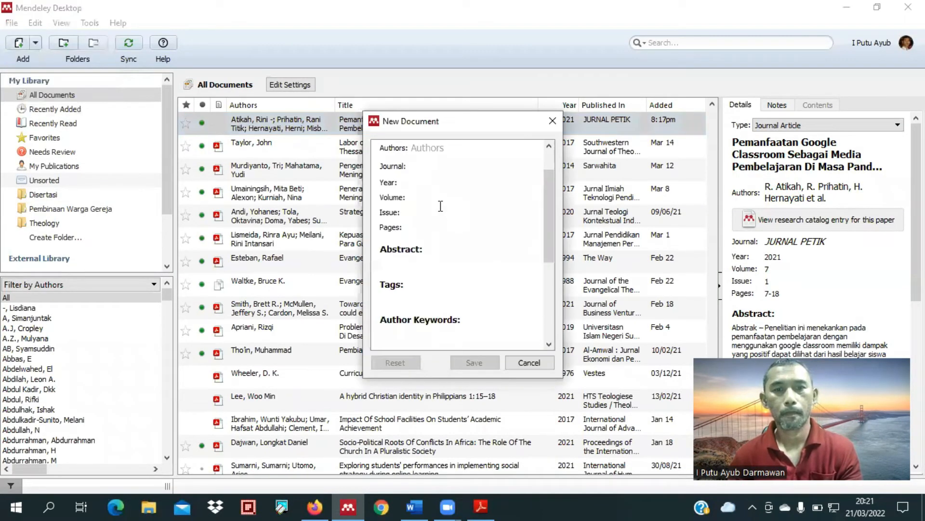
{"action": "scroll", "coordinate": [445, 283], "scroll_direction": "down", "scroll_amount": 3}
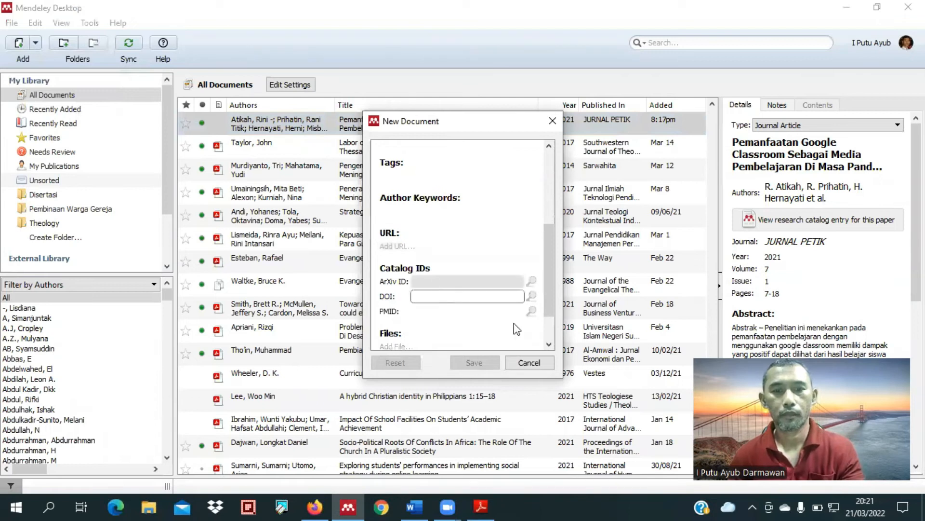
{"action": "key", "text": "ctrl+v"}
{"action": "left_click", "coordinate": [531, 295]}
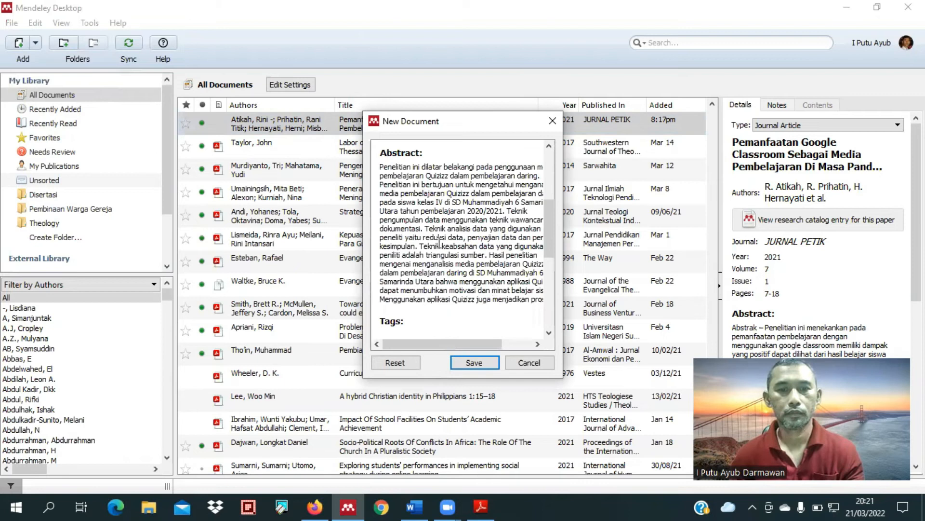
Step: Review the retrieved bibliographic details and read through the abstract of the Quizizz article
{"action": "scroll", "coordinate": [439, 243], "scroll_direction": "up", "scroll_amount": 5}
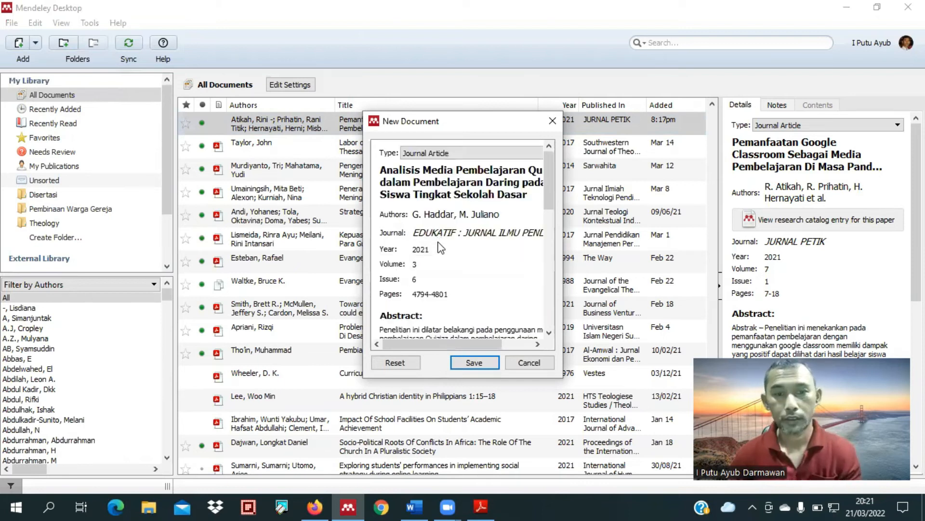
{"action": "scroll", "coordinate": [442, 268], "scroll_direction": "down", "scroll_amount": 5}
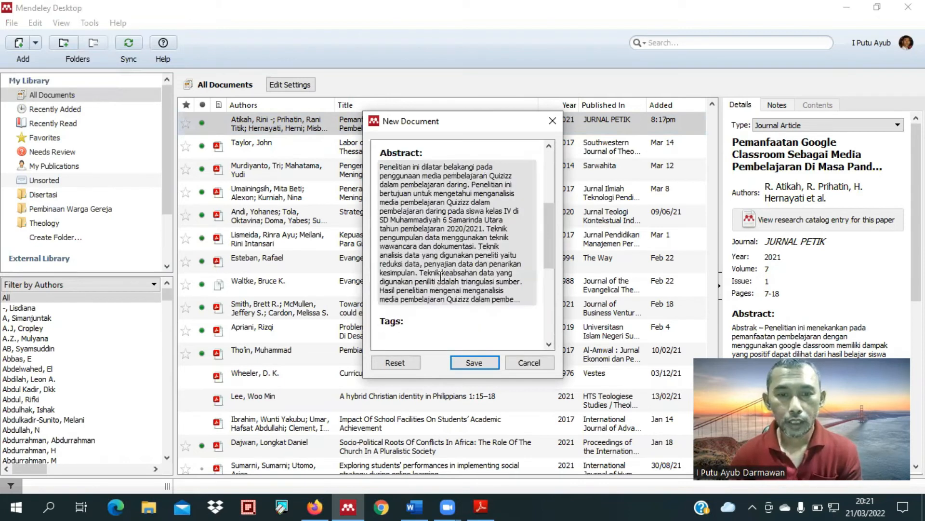
{"action": "scroll", "coordinate": [447, 237], "scroll_direction": "down", "scroll_amount": 1}
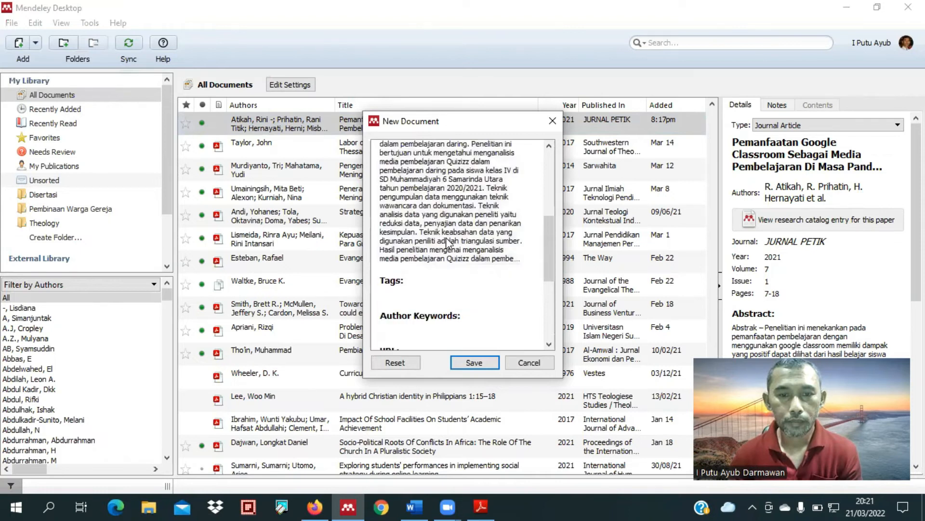
{"action": "scroll", "coordinate": [446, 237], "scroll_direction": "down", "scroll_amount": 5}
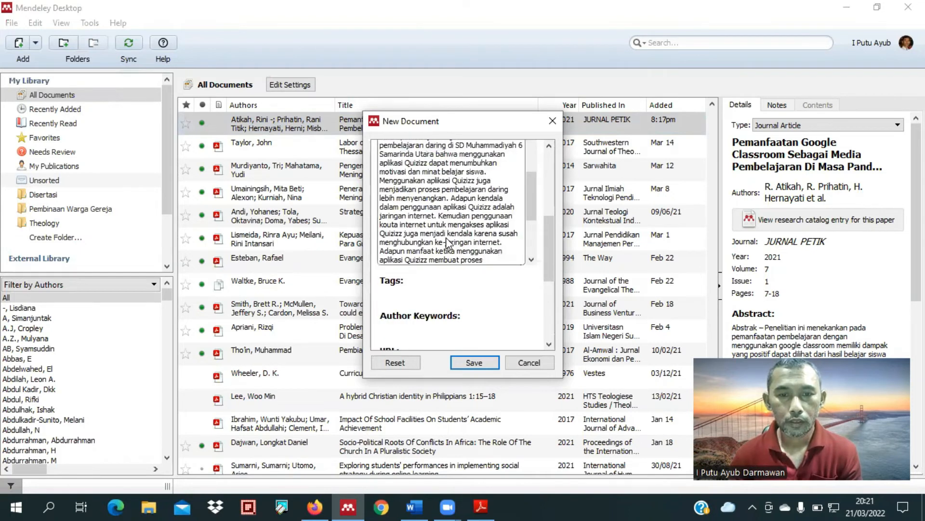
{"action": "scroll", "coordinate": [447, 241], "scroll_direction": "down", "scroll_amount": 4}
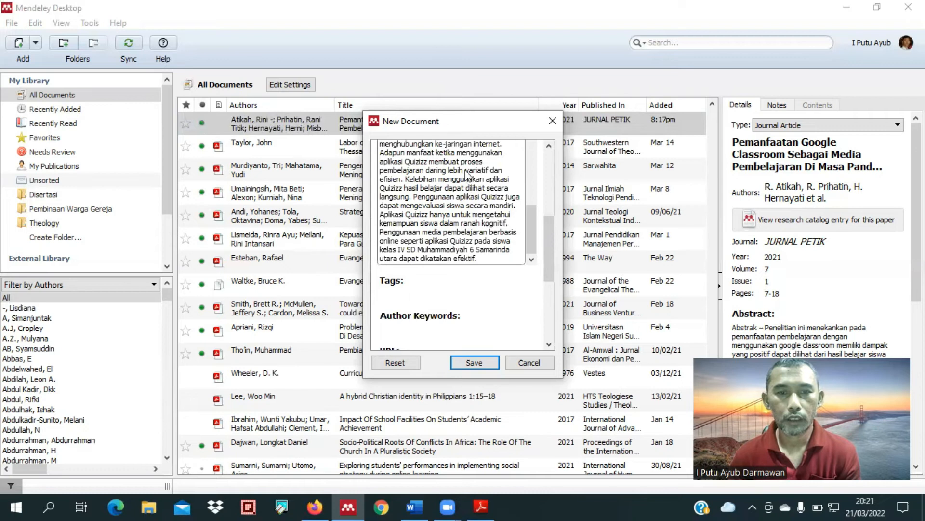
{"action": "scroll", "coordinate": [439, 193], "scroll_direction": "up", "scroll_amount": 5}
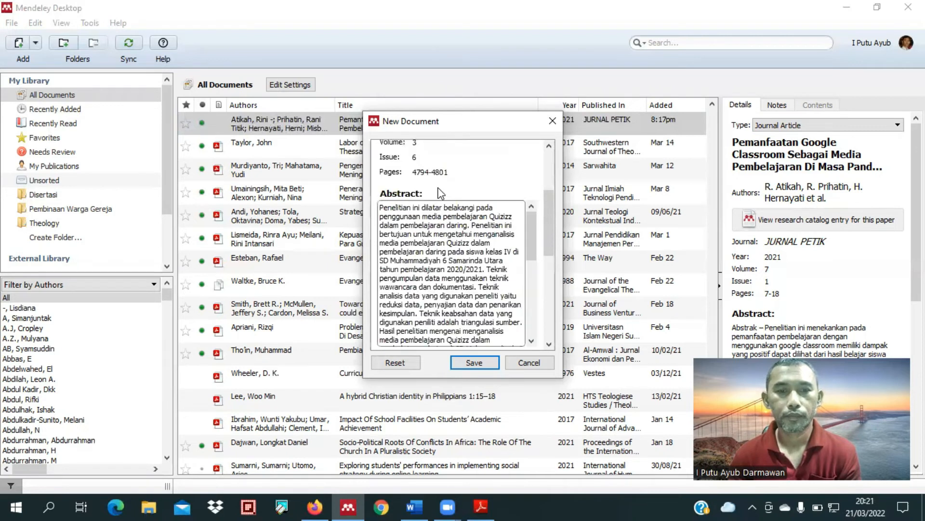
{"action": "scroll", "coordinate": [441, 190], "scroll_direction": "up", "scroll_amount": 5}
{"action": "scroll", "coordinate": [424, 205], "scroll_direction": "up", "scroll_amount": 1}
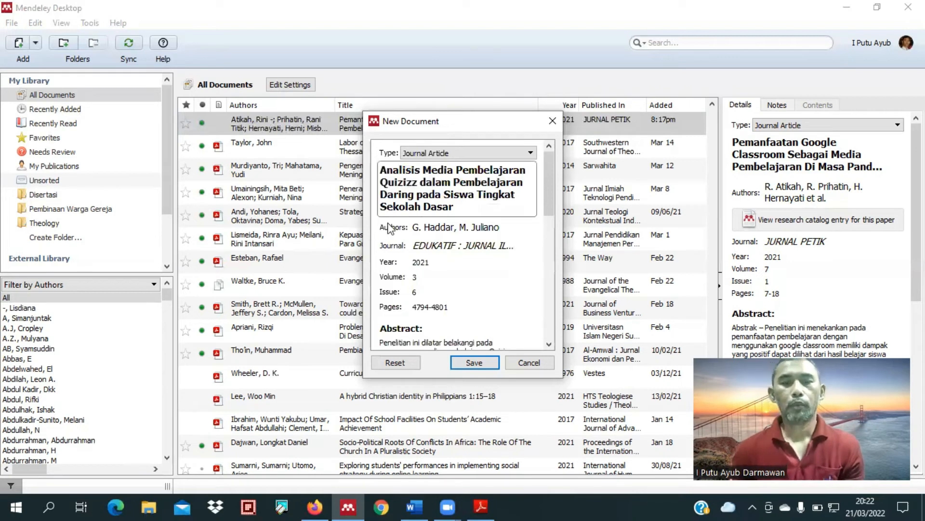
Step: Copy "Penggunaan aplikasi Quizizz juga dapat mengevaluasi siswa secara mandiri" from the abstract and save the Quizizz article's entry
{"action": "scroll", "coordinate": [428, 274], "scroll_direction": "down", "scroll_amount": 5}
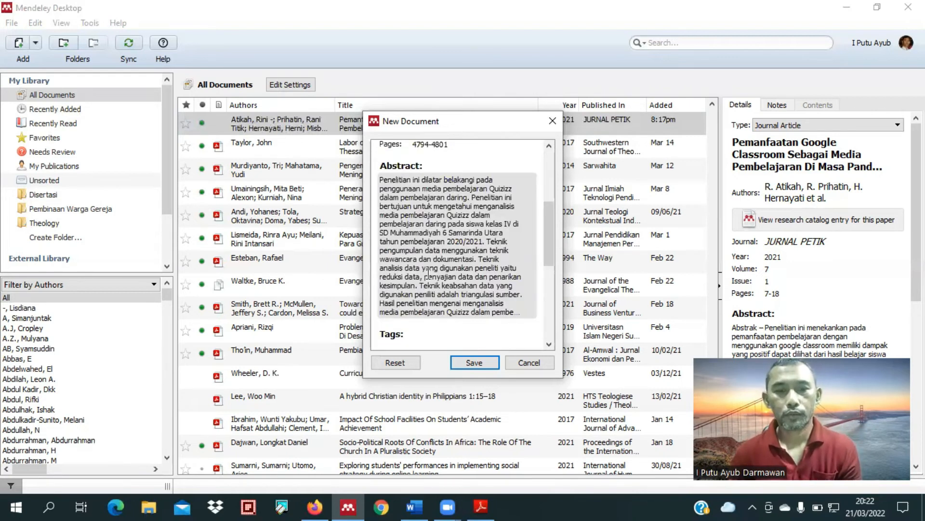
{"action": "scroll", "coordinate": [429, 275], "scroll_direction": "down", "scroll_amount": 5}
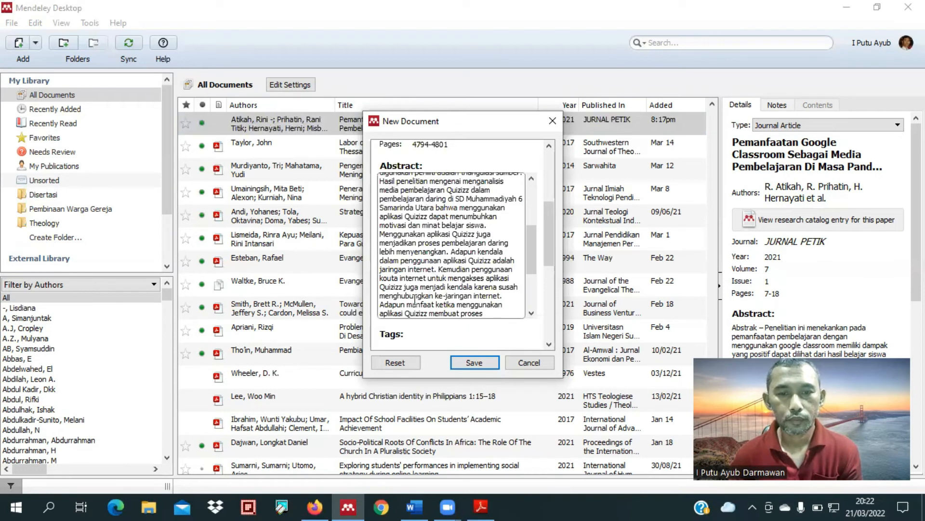
{"action": "scroll", "coordinate": [414, 301], "scroll_direction": "down", "scroll_amount": 2}
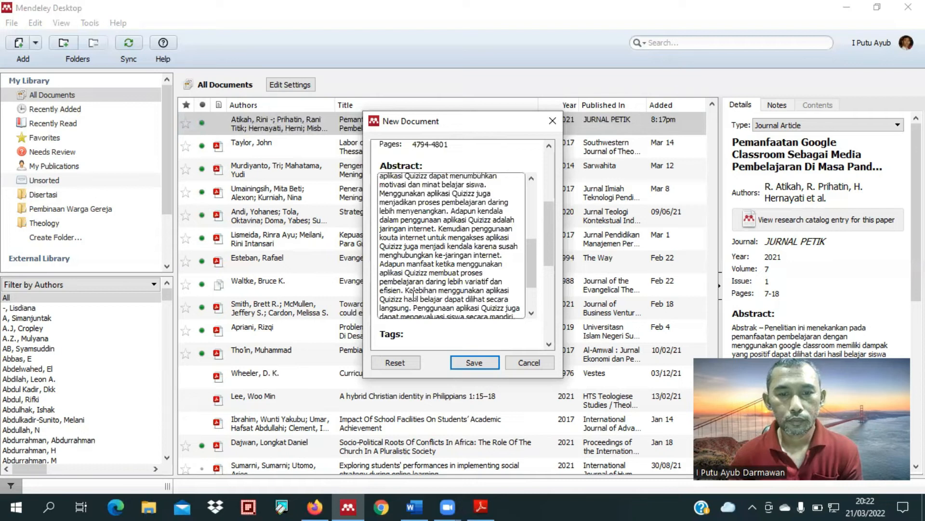
{"action": "scroll", "coordinate": [414, 295], "scroll_direction": "down", "scroll_amount": 2}
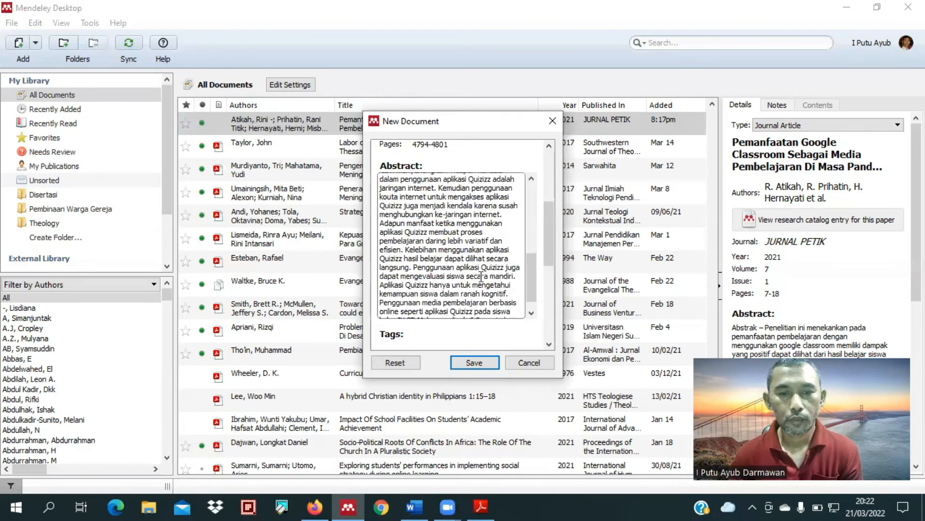
{"action": "left_click_drag", "start_coordinate": [415, 267], "coordinate": [515, 277]}
{"action": "key", "text": "ctrl+c"}
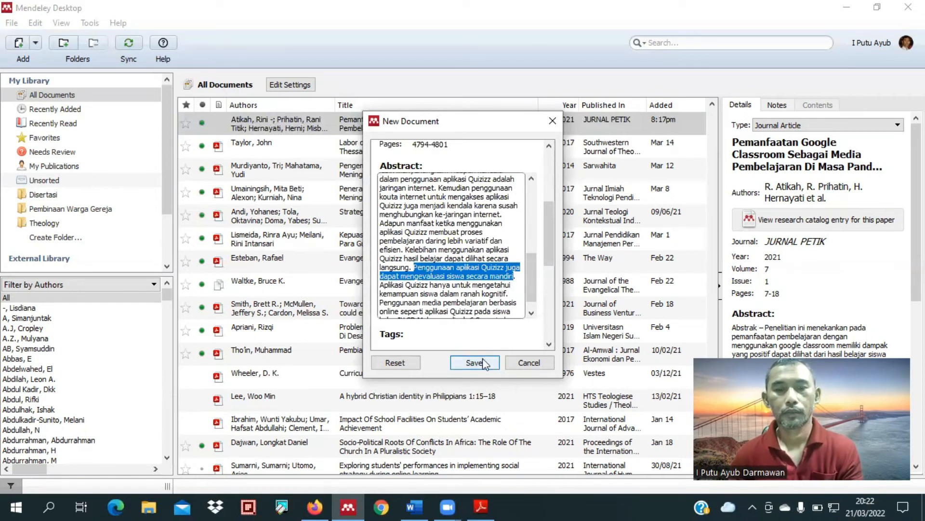
Step: Switch to Word and start a new paragraph below the text with "Penelitian" and the Quizizz article's two author surnames joined by "dan"
{"action": "left_click", "coordinate": [415, 506]}
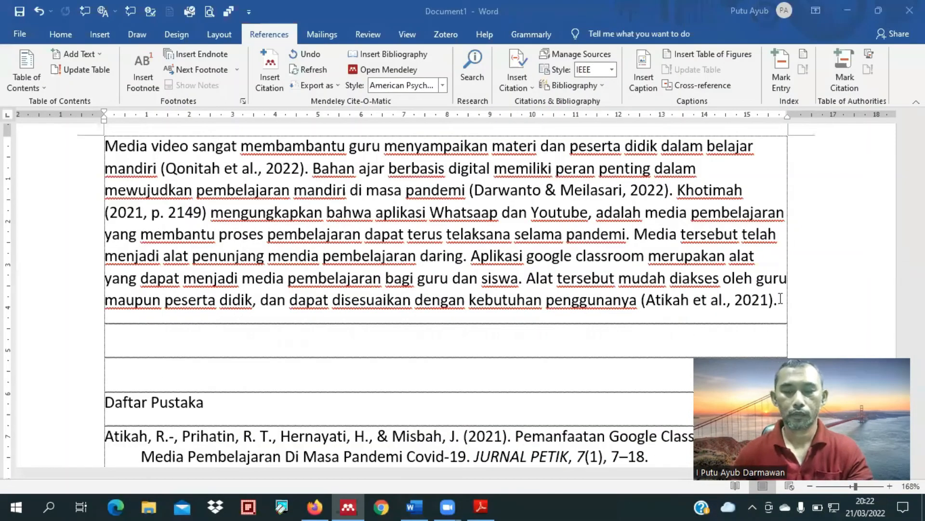
{"action": "left_click", "coordinate": [781, 299]}
{"action": "key", "text": "Return"}
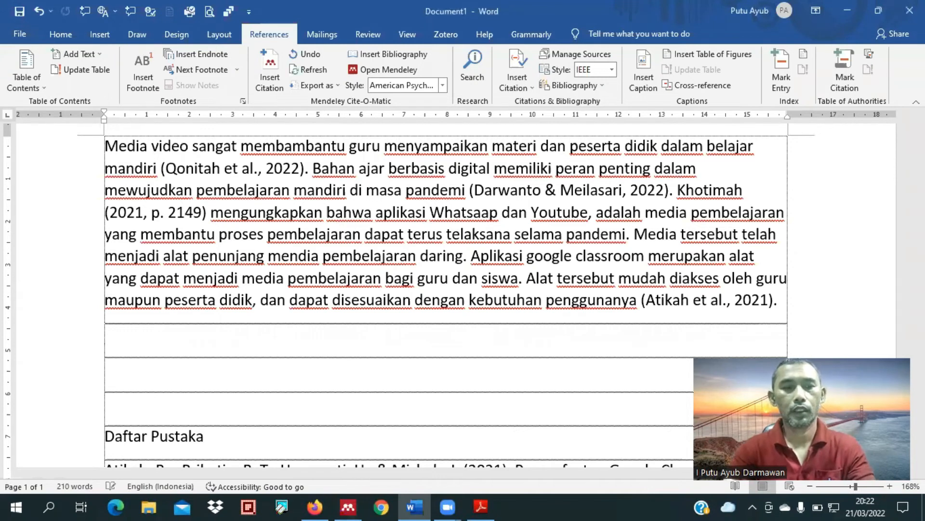
{"action": "type", "text": "Penelitian"}
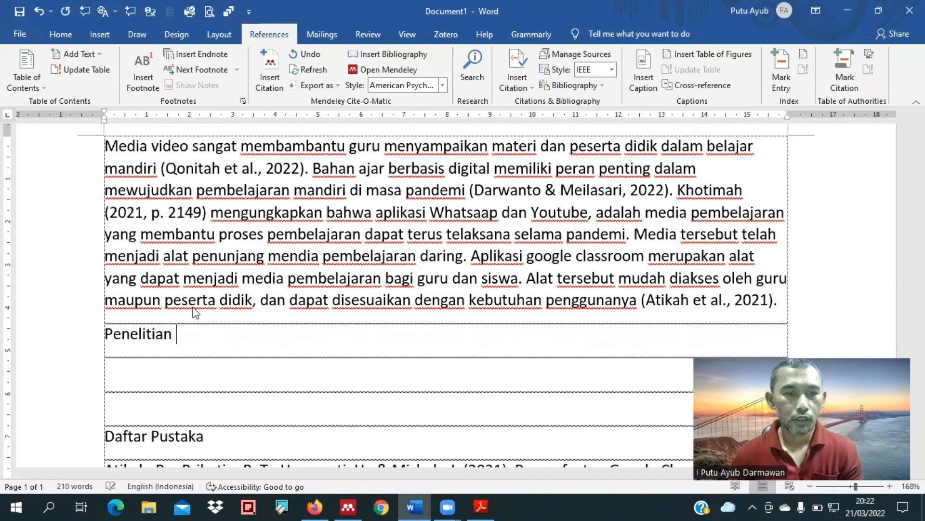
{"action": "key", "text": "alt+Tab"}
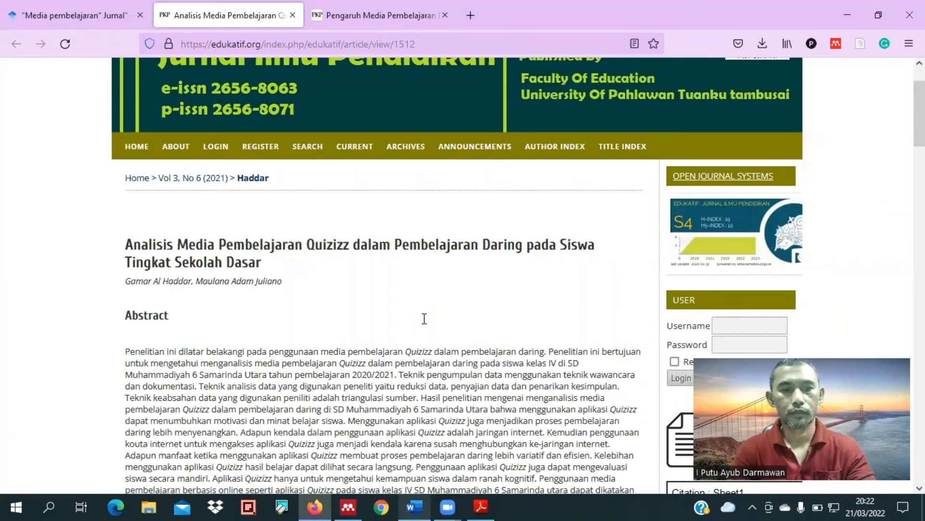
{"action": "key", "text": "alt+Tab"}
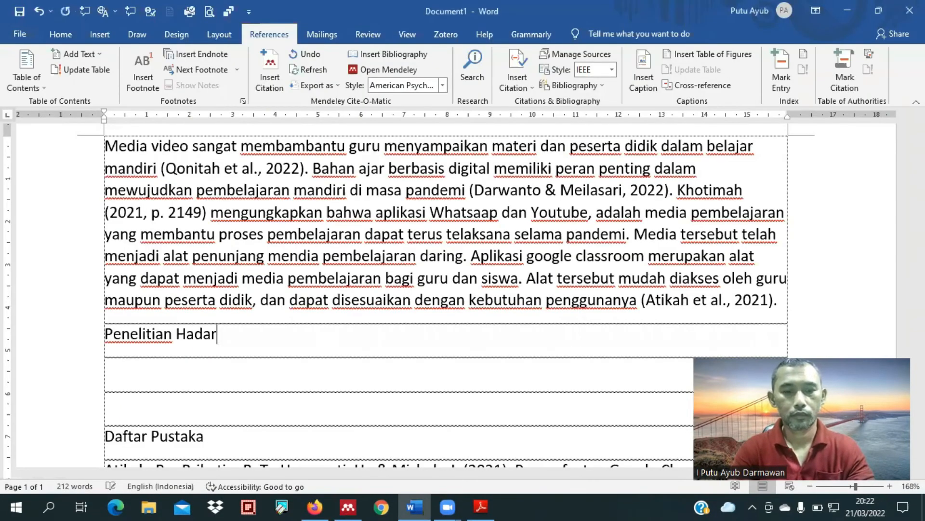
{"action": "type", "text": "dan Juliano"}
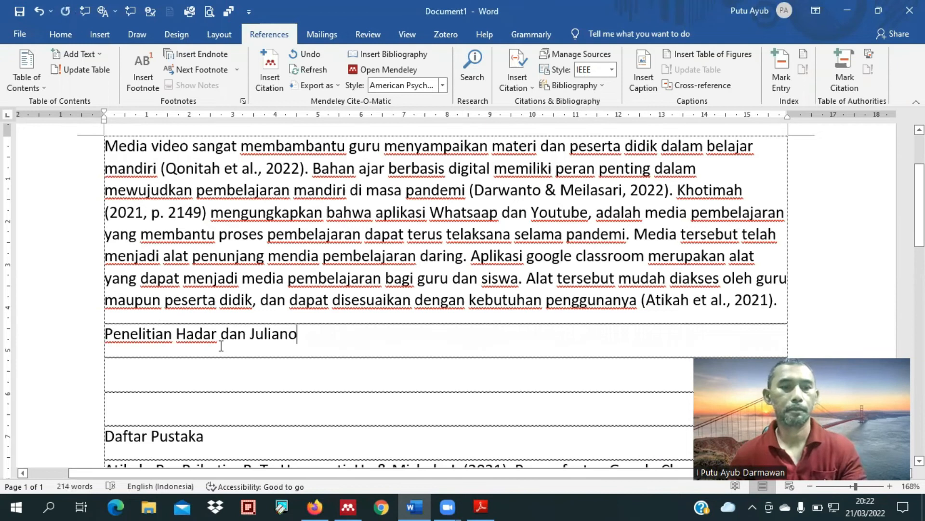
{"action": "type", "text": "d"}
{"action": "left_click", "coordinate": [332, 341]}
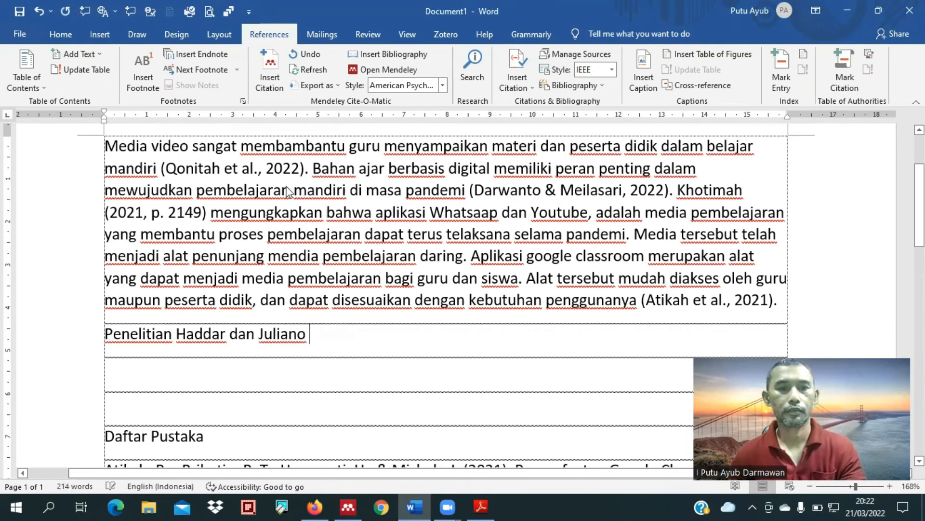
Step: Insert the Quizizz article's Mendeley citation after the author surnames, showing only the year (2021)
{"action": "key", "text": "alt+m"}
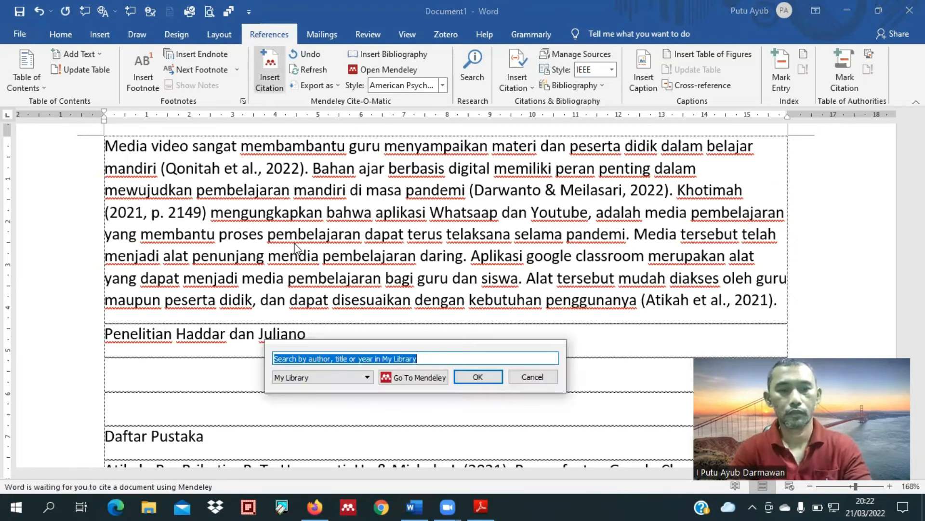
{"action": "type", "text": "Hadda"}
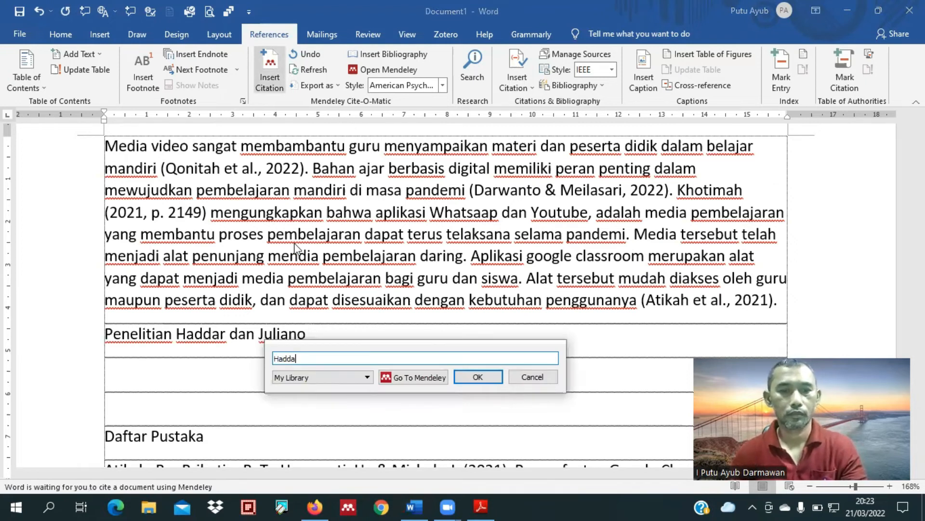
{"action": "type", "text": "r"}
{"action": "left_click", "coordinate": [321, 359]}
{"action": "left_click", "coordinate": [315, 389]}
{"action": "left_click", "coordinate": [468, 410]}
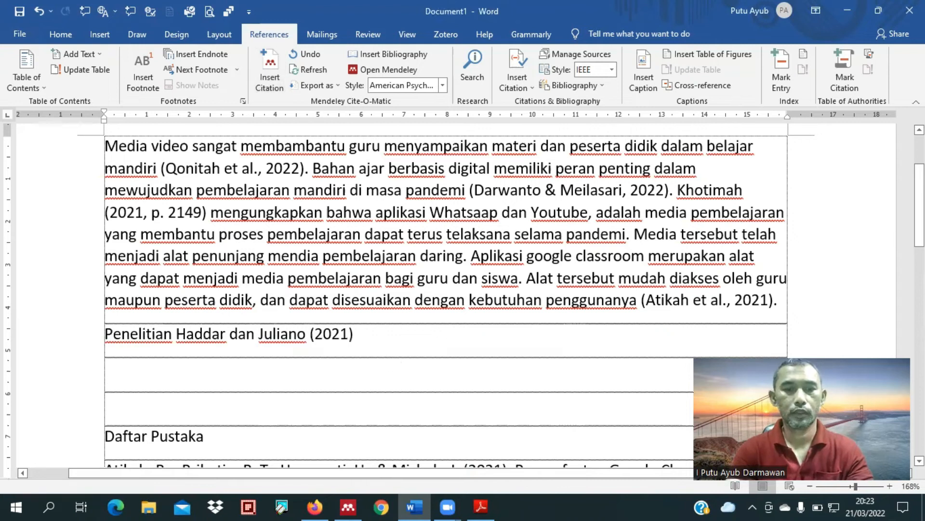
Step: Continue the sentence with "menunjukkan bahwa" and paste the copied Quizizz sentence from the abstract on the line below
{"action": "type", "text": "menu"}
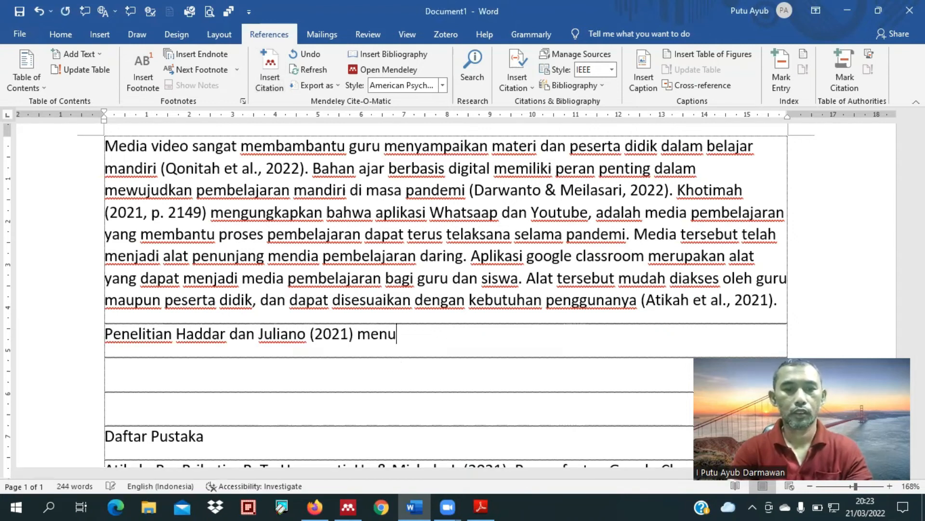
{"action": "type", "text": "njukkan ba"}
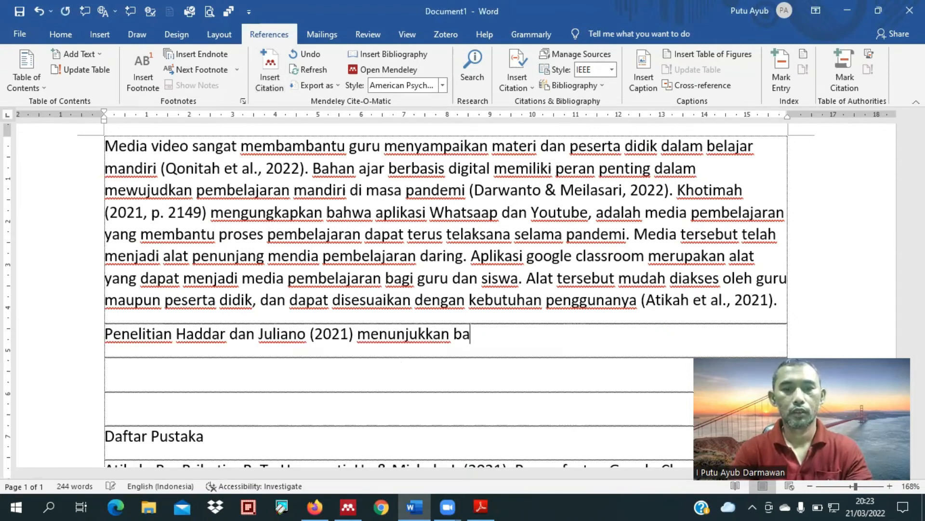
{"action": "type", "text": "hwa"}
{"action": "left_click", "coordinate": [395, 356]}
{"action": "key", "text": "ctrl+v"}
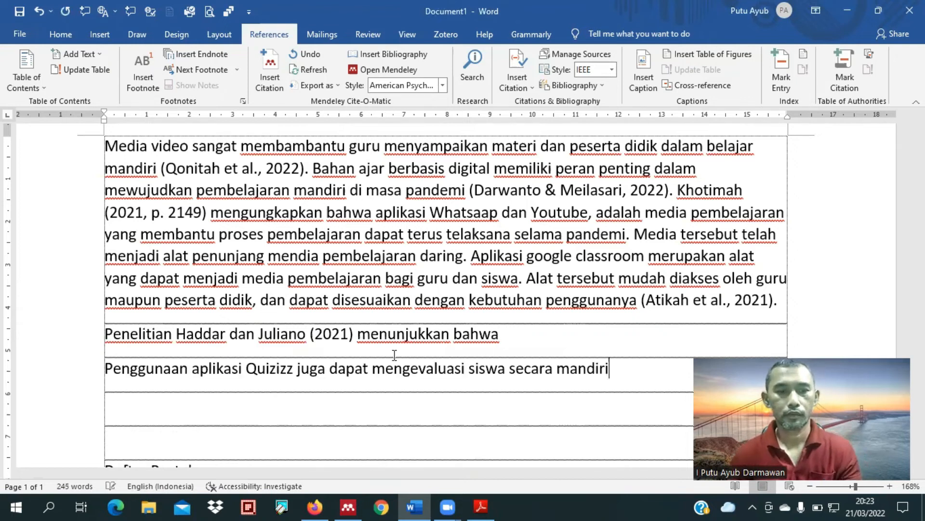
Step: Continue the sentence after "menunjukkan bahwa" with "aplikasi Quizizz dapat digunakan sebagai media pembelajaran"
{"action": "left_click", "coordinate": [520, 333]}
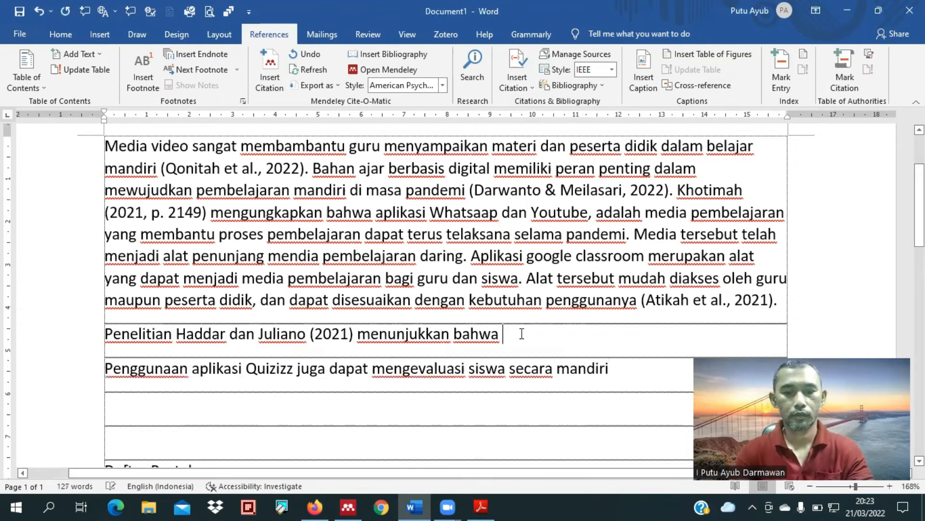
{"action": "type", "text": "apli"}
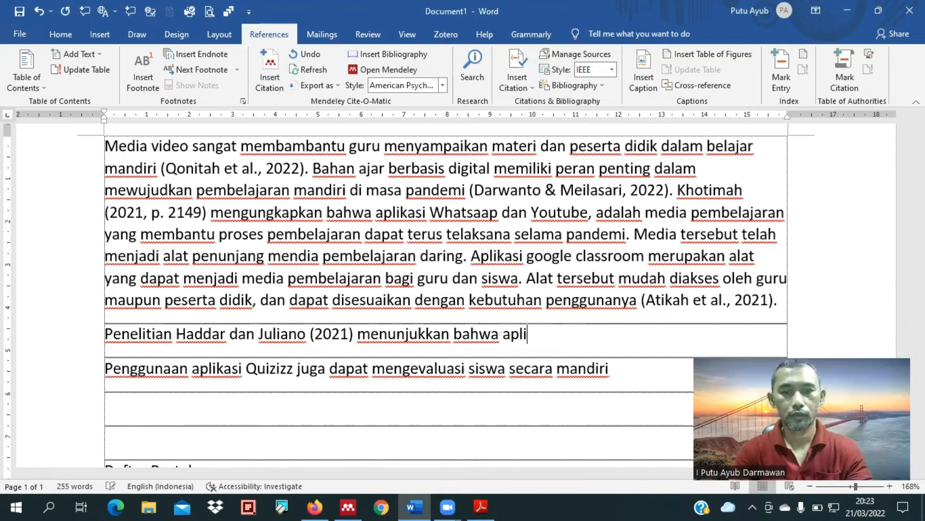
{"action": "type", "text": "kasi "}
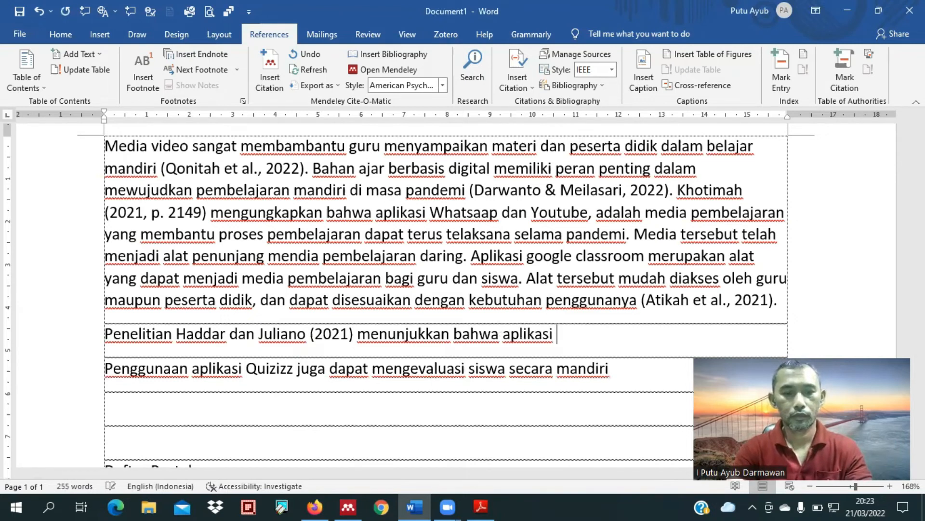
{"action": "type", "text": "Quis"}
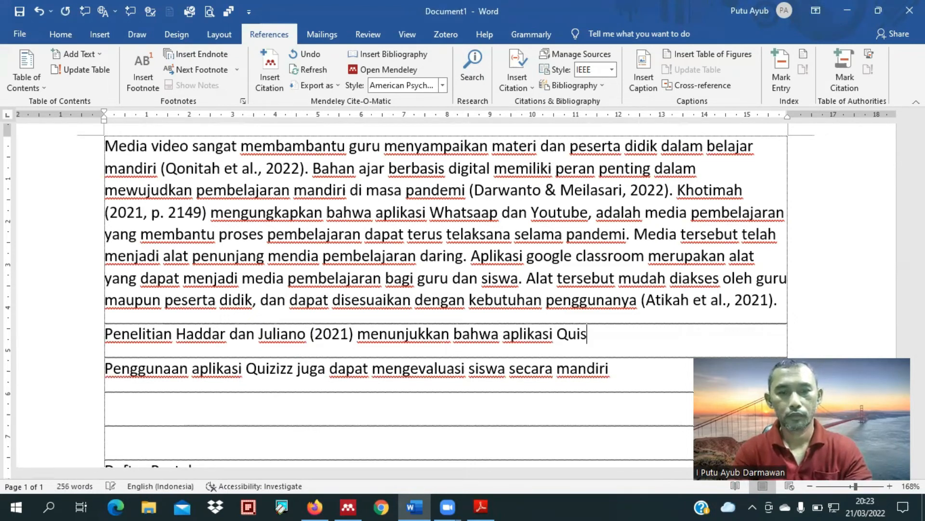
{"action": "key", "text": "BackSpace"}
{"action": "type", "text": "ziz"}
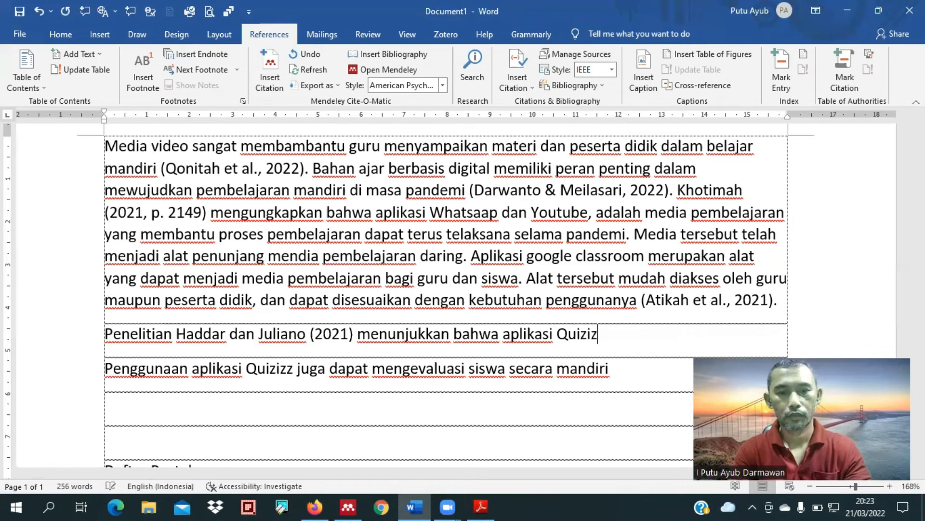
{"action": "type", "text": "z"}
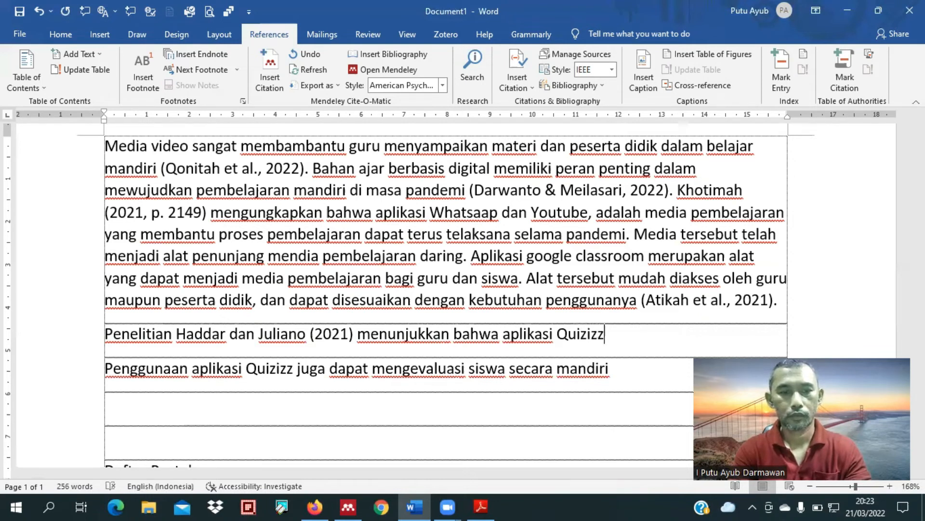
{"action": "type", "text": " dapat digunakan se"}
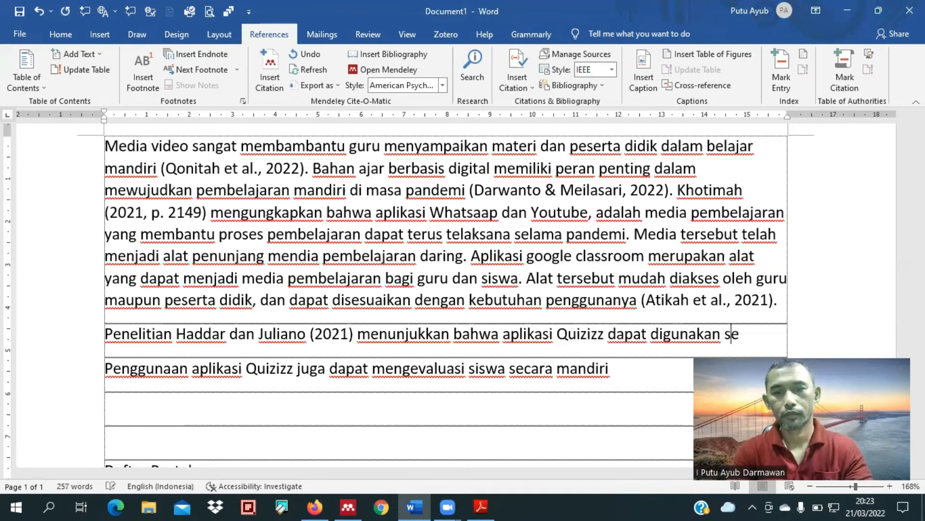
{"action": "type", "text": "bagai me"}
{"action": "type", "text": "dia"}
{"action": "type", "text": " p"}
{"action": "type", "text": "embelaja"}
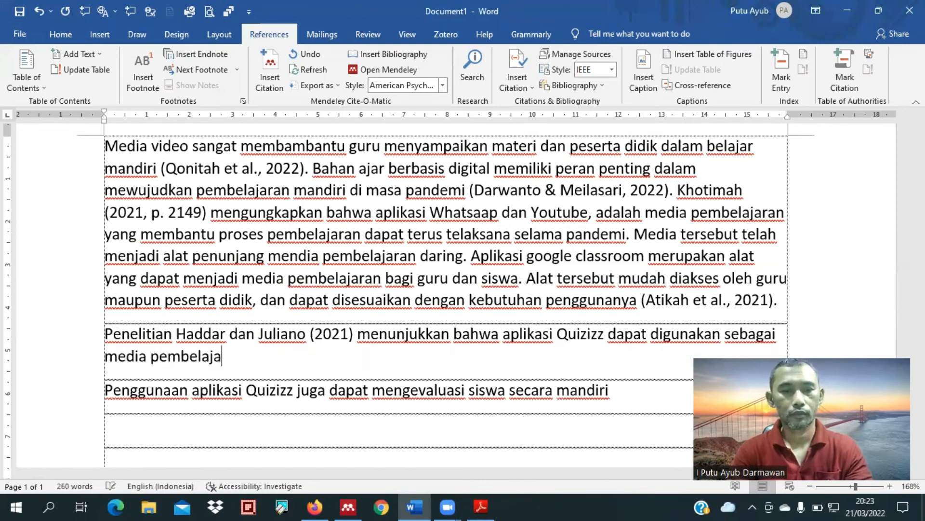
{"action": "type", "text": "ran terma"}
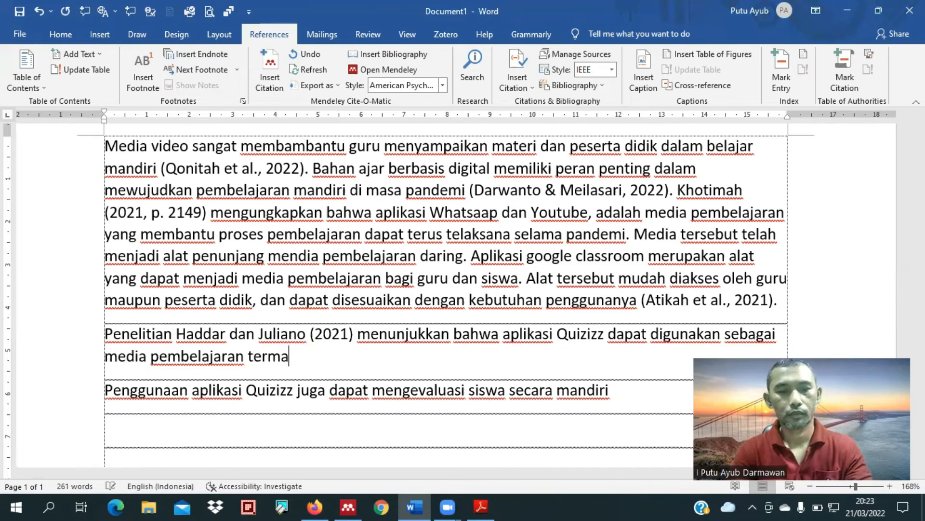
{"action": "type", "text": "suk dalam melakukan evaluasi s"}
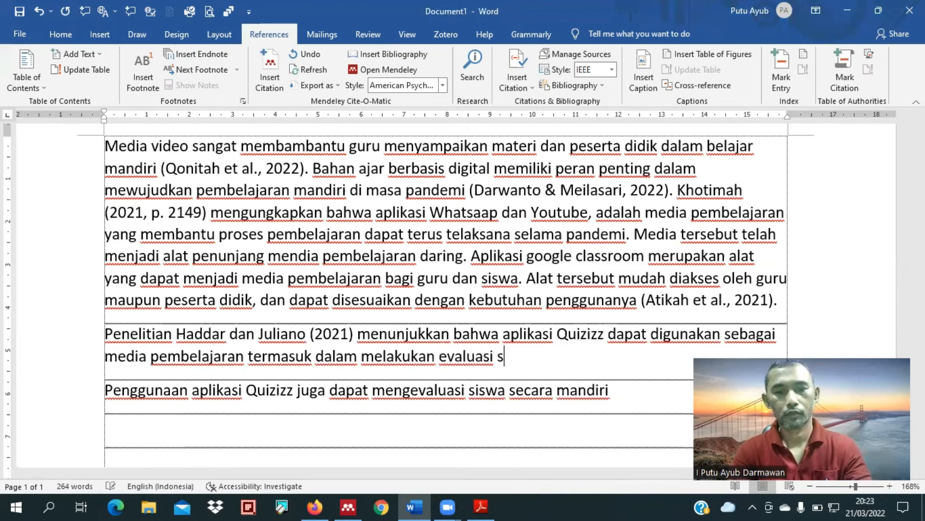
Step: Finish the sentence with "termasuk dalam melakukan evaluasi siswa secara mandiri." and delete the pasted Quizizz sentence below it
{"action": "type", "text": "iswa secara n"}
{"action": "key", "text": "BackSpace"}
{"action": "type", "text": "mandiri."}
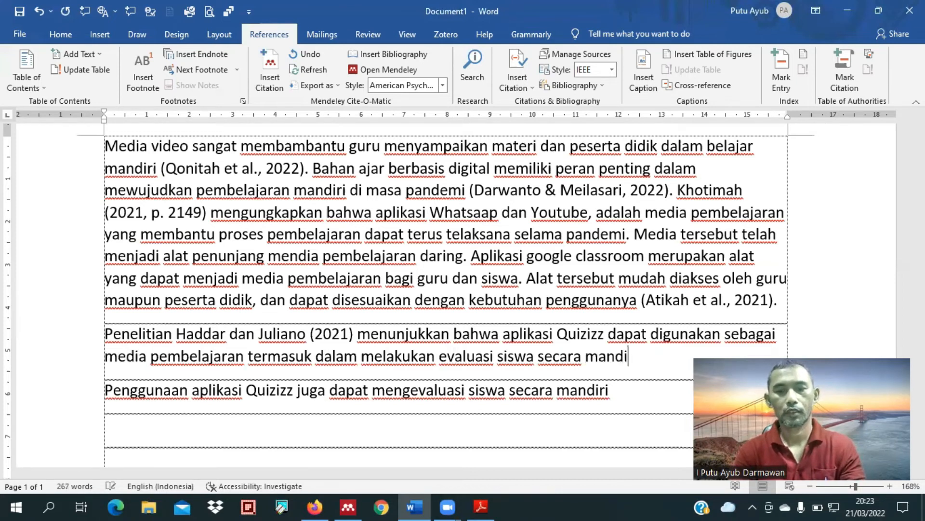
{"action": "key", "text": "Tab"}
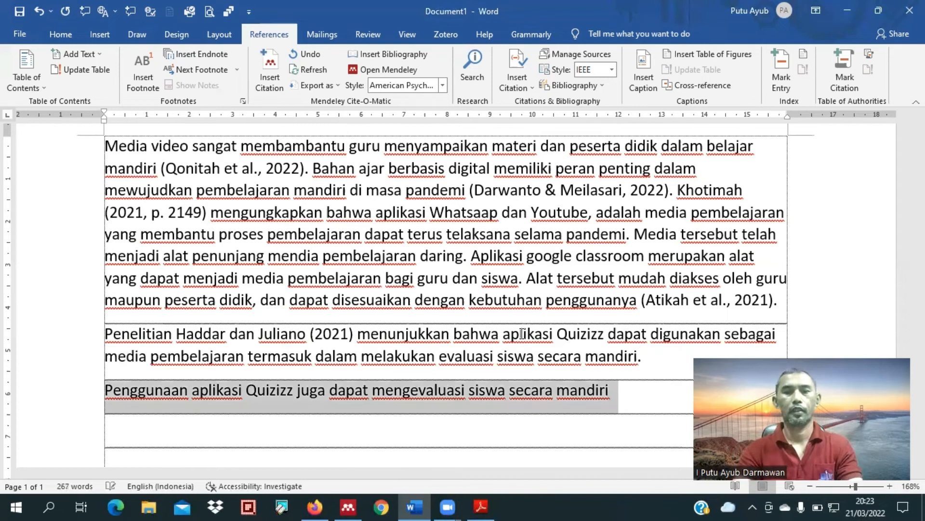
{"action": "key", "text": "Delete"}
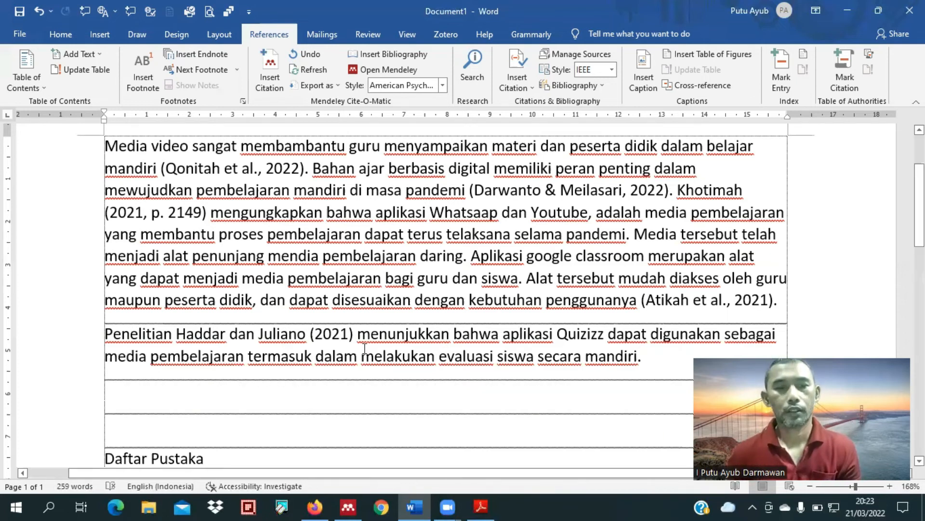
Step: Review the Daftar Pustaka entries against the citations in the text, including the passage on google classroom
{"action": "scroll", "coordinate": [367, 338], "scroll_direction": "down", "scroll_amount": 2}
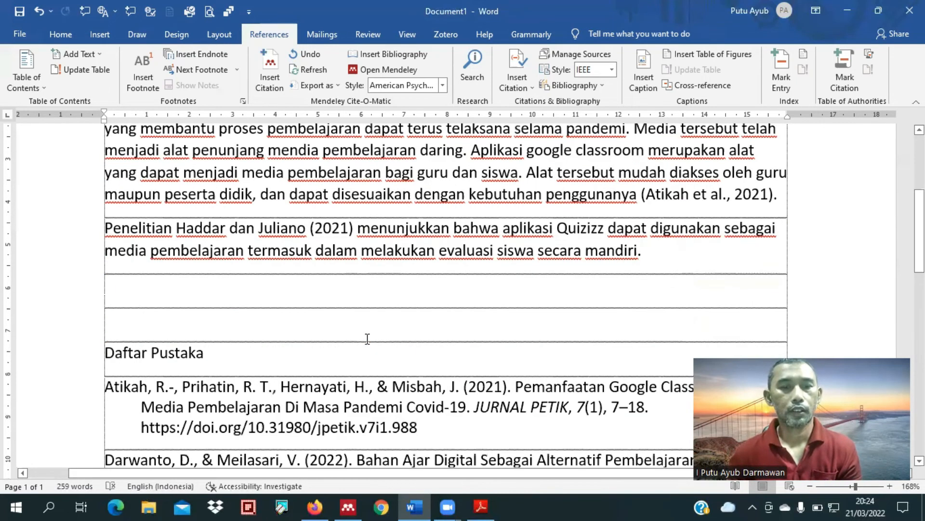
{"action": "scroll", "coordinate": [367, 339], "scroll_direction": "down", "scroll_amount": 7}
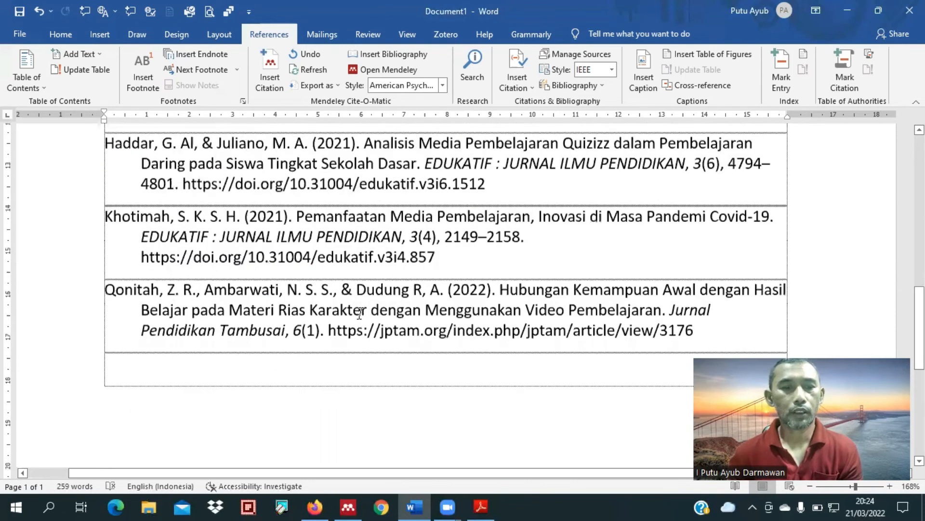
{"action": "scroll", "coordinate": [337, 310], "scroll_direction": "up", "scroll_amount": 1}
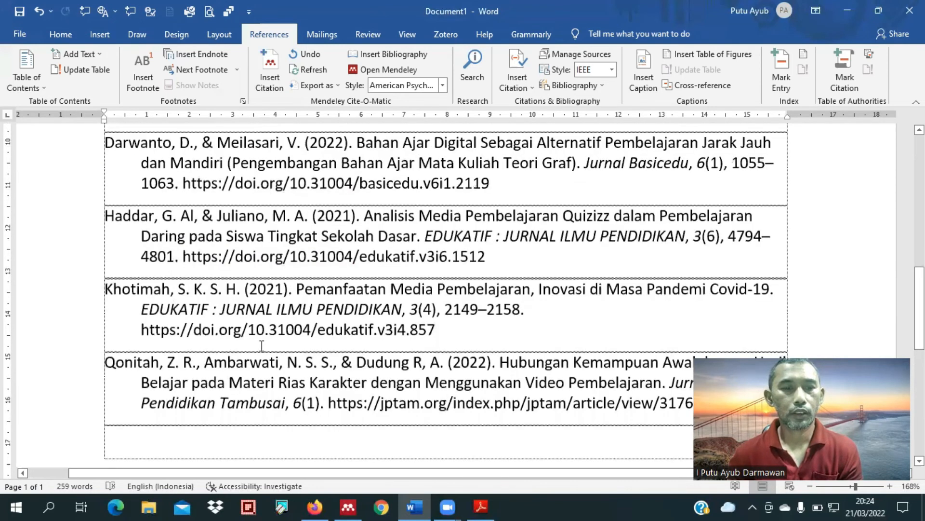
{"action": "scroll", "coordinate": [262, 345], "scroll_direction": "up", "scroll_amount": 5}
{"action": "scroll", "coordinate": [270, 342], "scroll_direction": "down", "scroll_amount": 6}
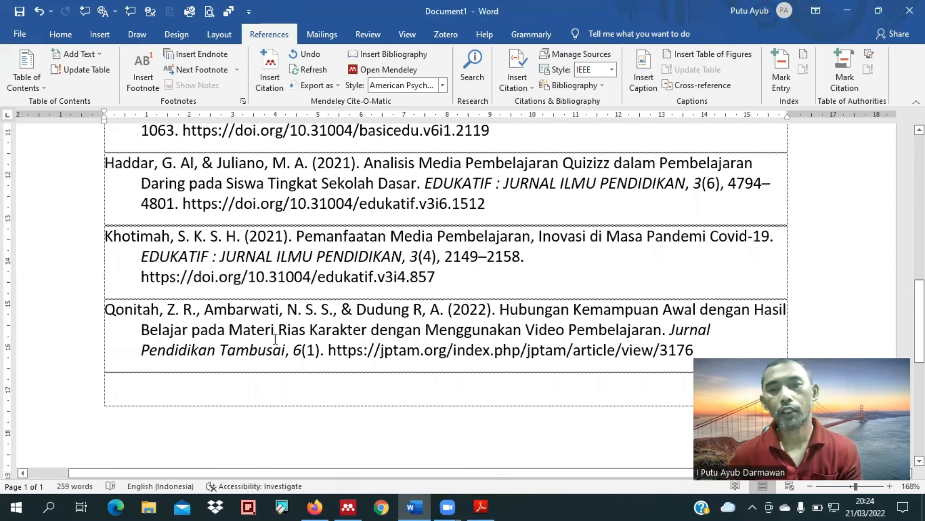
{"action": "scroll", "coordinate": [275, 339], "scroll_direction": "up", "scroll_amount": 10}
{"action": "scroll", "coordinate": [277, 339], "scroll_direction": "up", "scroll_amount": 1}
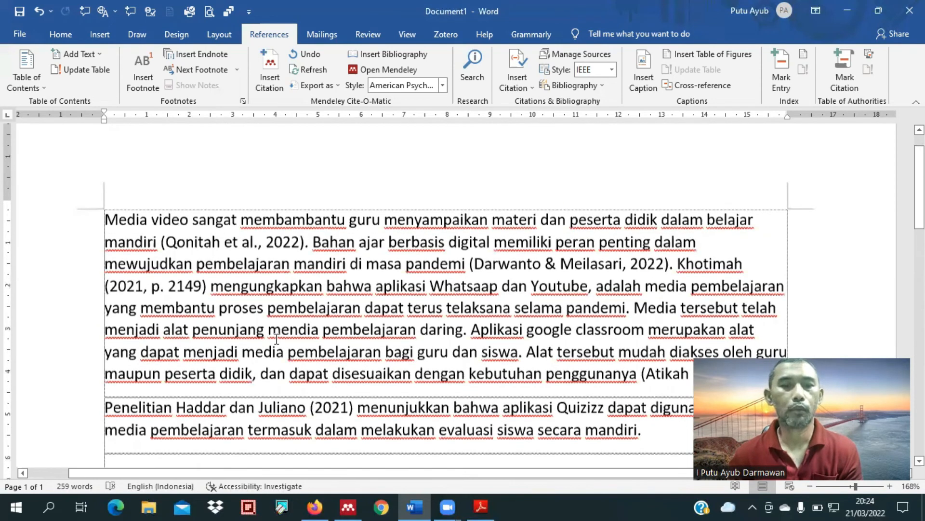
{"action": "scroll", "coordinate": [277, 339], "scroll_direction": "down", "scroll_amount": 3}
{"action": "scroll", "coordinate": [322, 355], "scroll_direction": "down", "scroll_amount": 2}
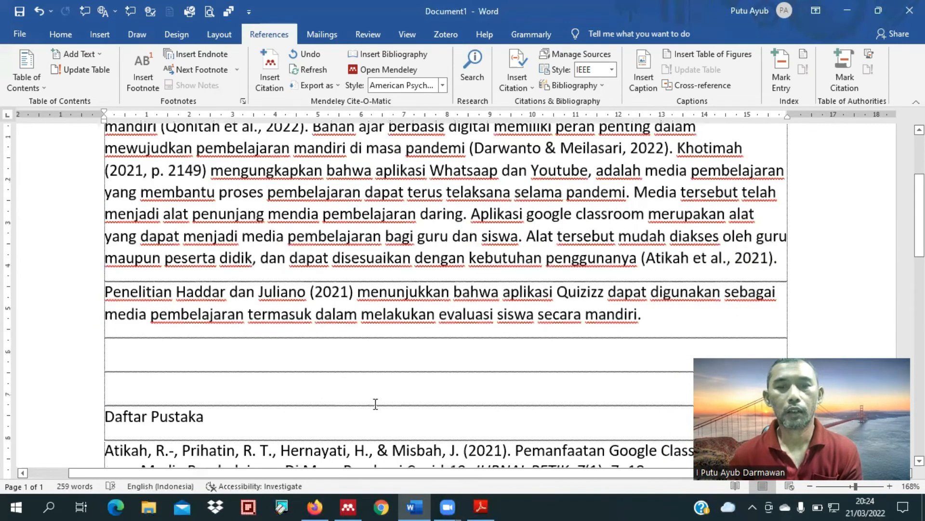
{"action": "left_click_drag", "start_coordinate": [529, 217], "coordinate": [613, 216]}
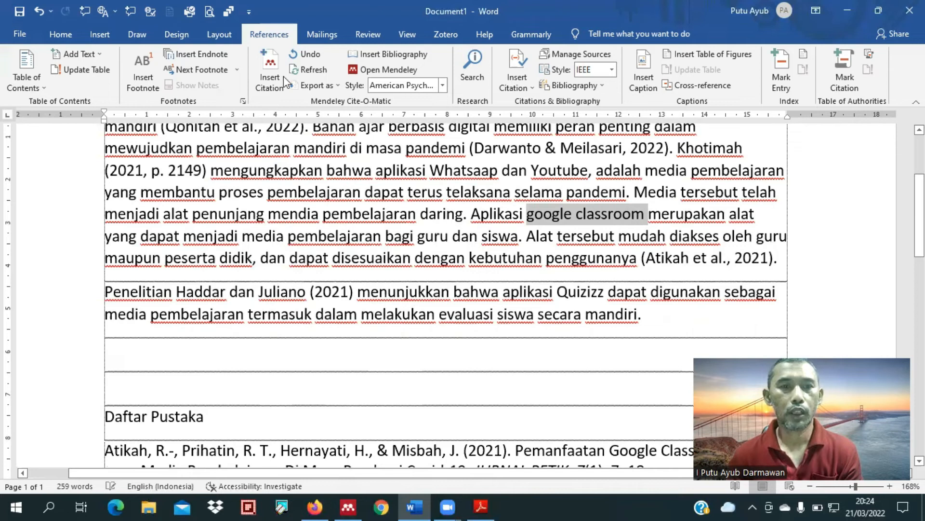
Step: Switch to Firefox and open the full-text PDF of "Pengaruh Media Pembelajaran Berbasis Youtube terhadap Hasil Belajar IPA Siswa di Sekolah Dasar"
{"action": "key", "text": "alt+Tab"}
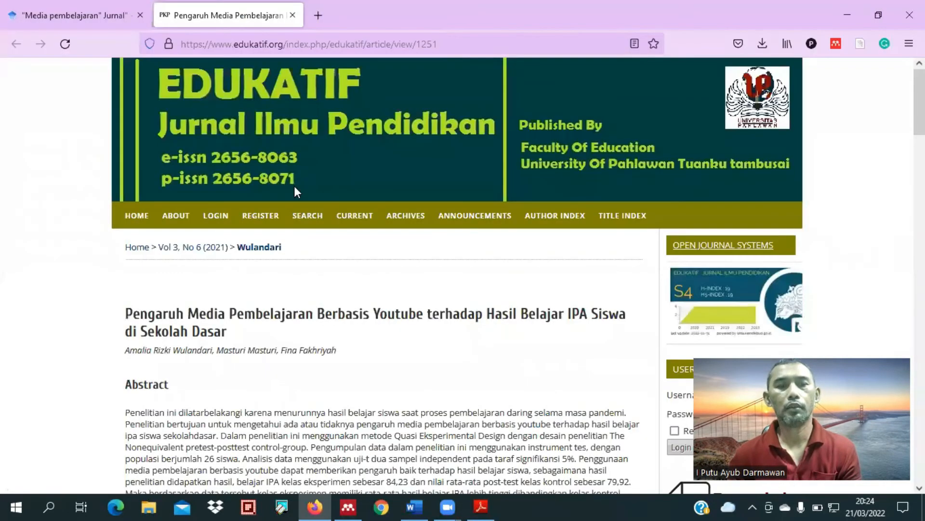
{"action": "scroll", "coordinate": [294, 187], "scroll_direction": "down", "scroll_amount": 1}
{"action": "scroll", "coordinate": [296, 192], "scroll_direction": "down", "scroll_amount": 2}
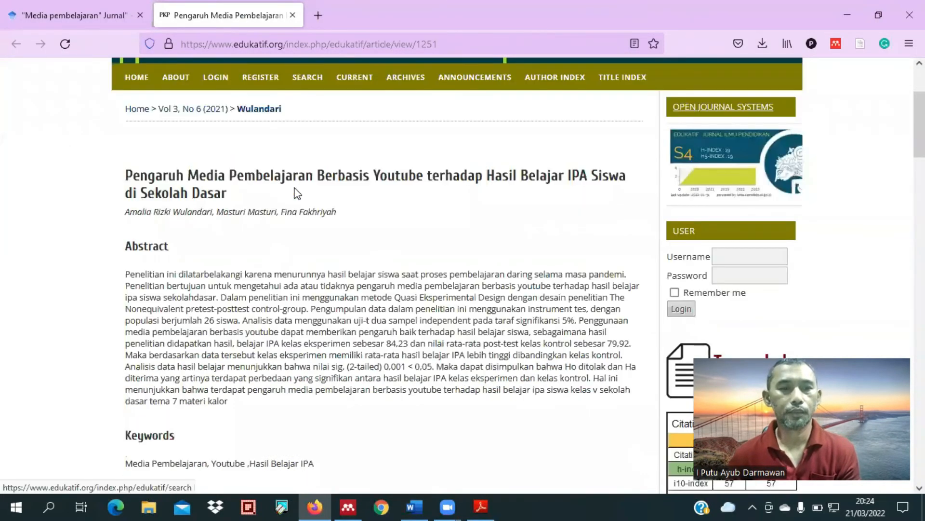
{"action": "scroll", "coordinate": [311, 237], "scroll_direction": "down", "scroll_amount": 8}
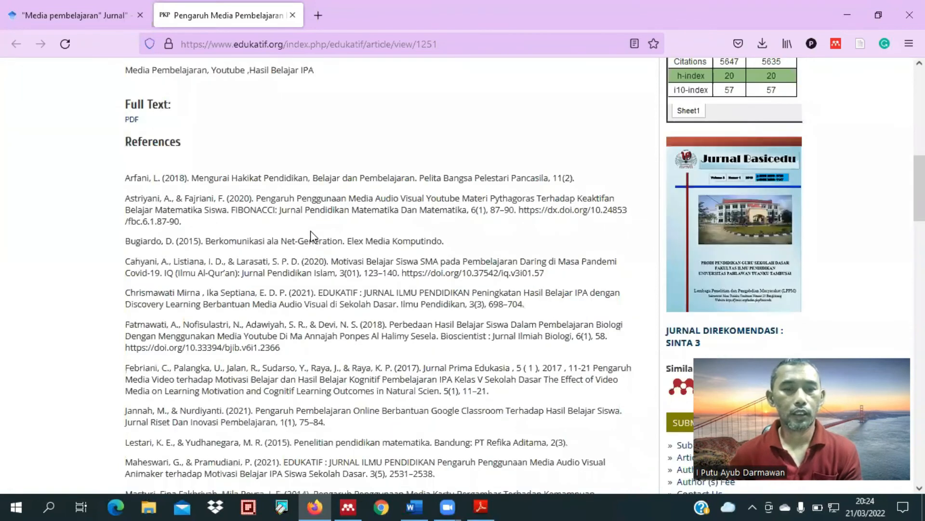
{"action": "scroll", "coordinate": [187, 171], "scroll_direction": "down", "scroll_amount": 5}
{"action": "scroll", "coordinate": [165, 167], "scroll_direction": "up", "scroll_amount": 6}
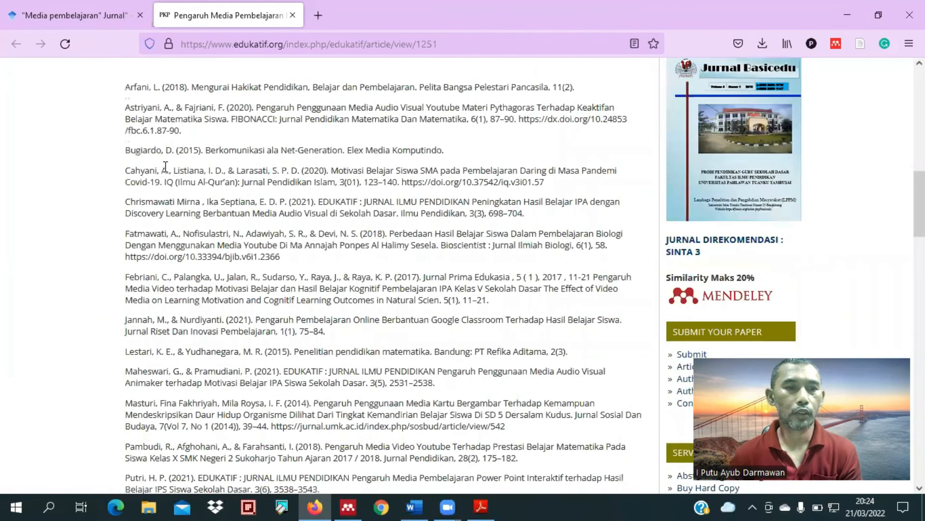
{"action": "scroll", "coordinate": [144, 224], "scroll_direction": "up", "scroll_amount": 2}
{"action": "left_click", "coordinate": [133, 238]}
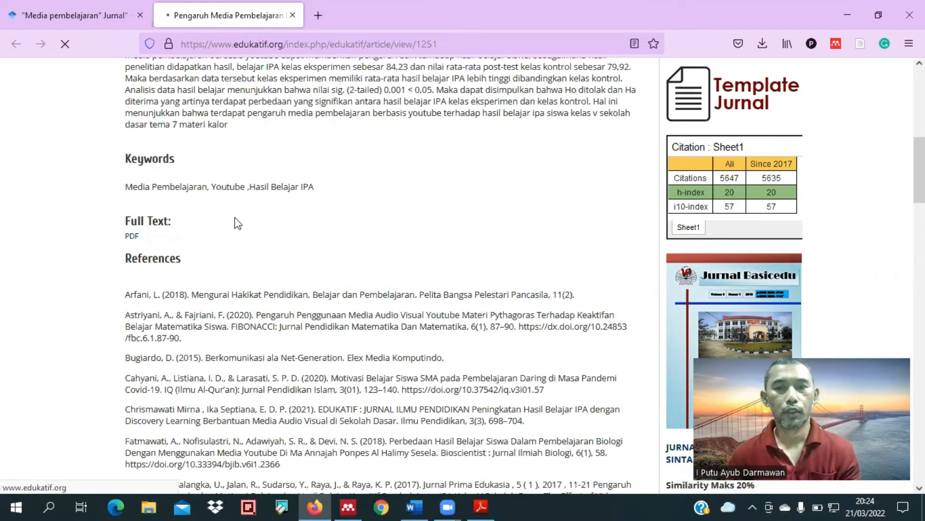
Step: Download the Youtube learning media article's PDF file from its full-text page
{"action": "scroll", "coordinate": [359, 279], "scroll_direction": "down", "scroll_amount": 7}
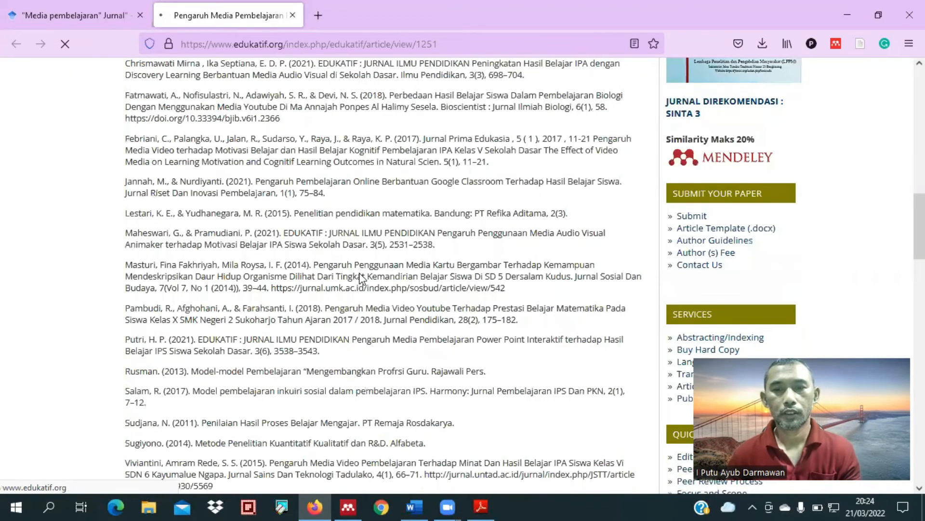
{"action": "scroll", "coordinate": [359, 279], "scroll_direction": "down", "scroll_amount": 7}
{"action": "scroll", "coordinate": [362, 279], "scroll_direction": "down", "scroll_amount": 5}
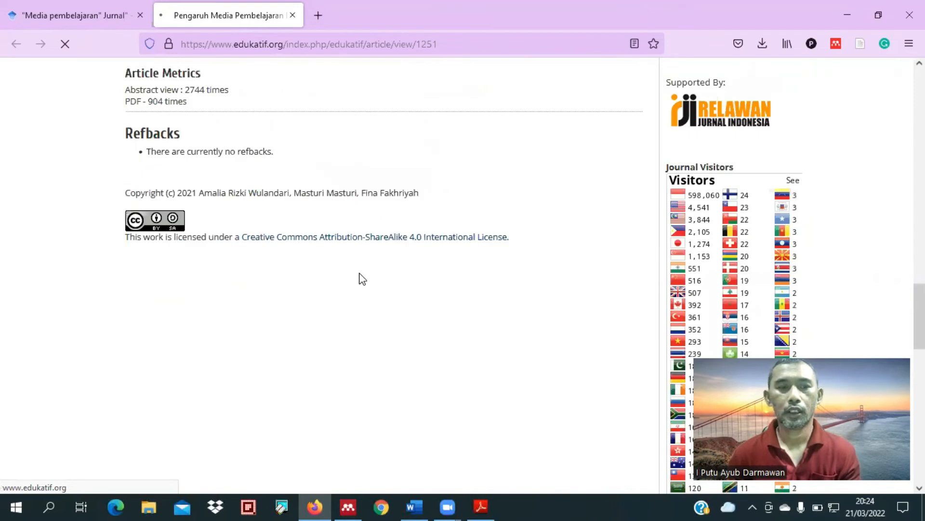
{"action": "scroll", "coordinate": [363, 279], "scroll_direction": "down", "scroll_amount": 15}
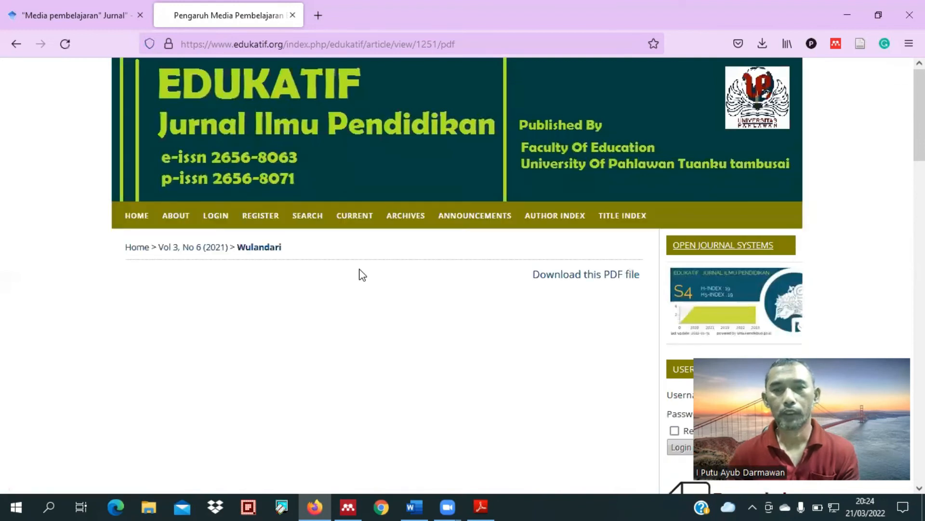
{"action": "scroll", "coordinate": [362, 274], "scroll_direction": "down", "scroll_amount": 2}
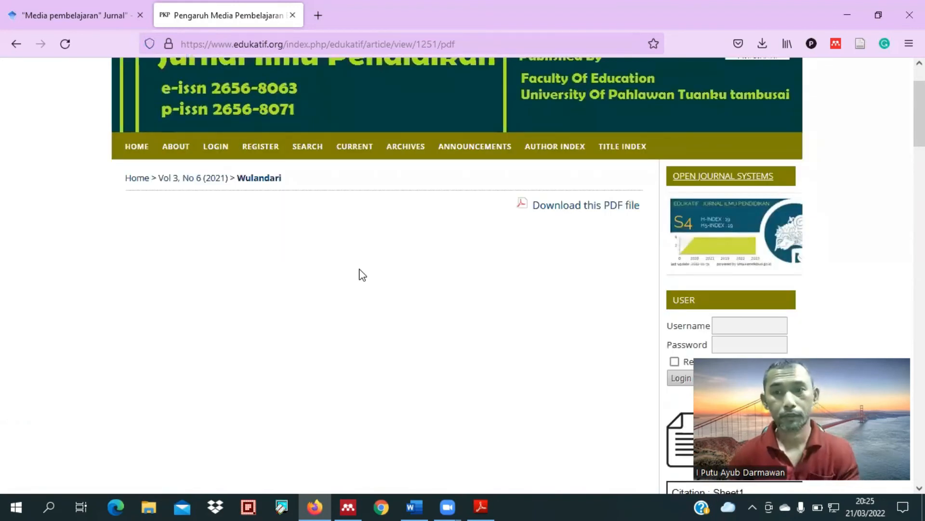
{"action": "scroll", "coordinate": [362, 275], "scroll_direction": "down", "scroll_amount": 1}
{"action": "scroll", "coordinate": [564, 92], "scroll_direction": "down", "scroll_amount": 4}
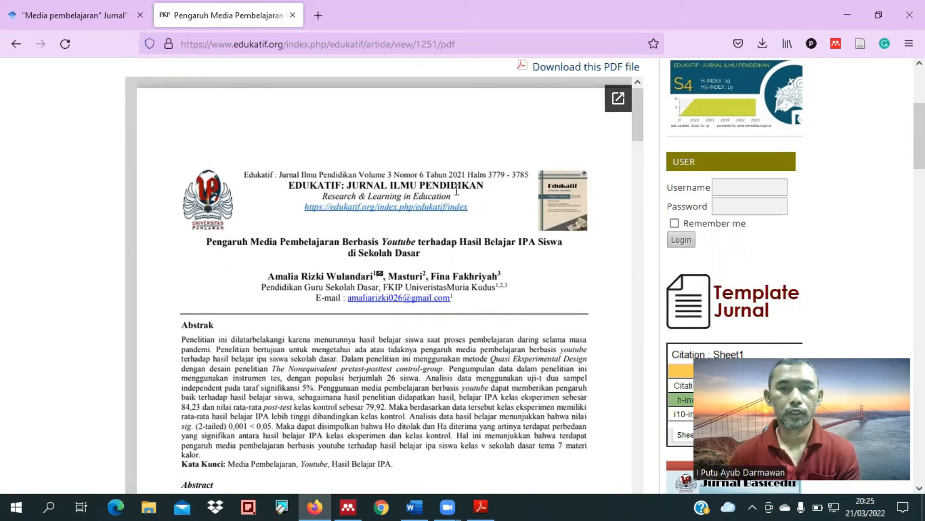
{"action": "left_click", "coordinate": [762, 44]}
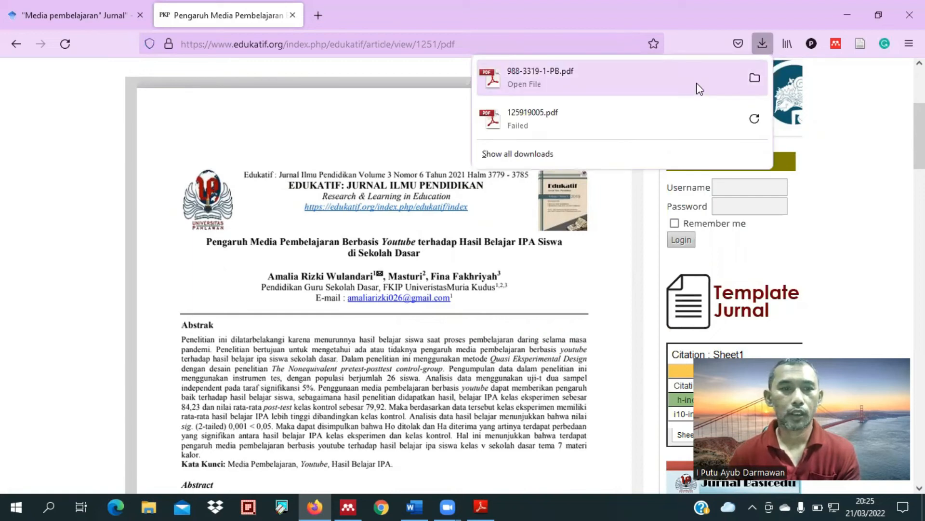
{"action": "left_click", "coordinate": [369, 135]}
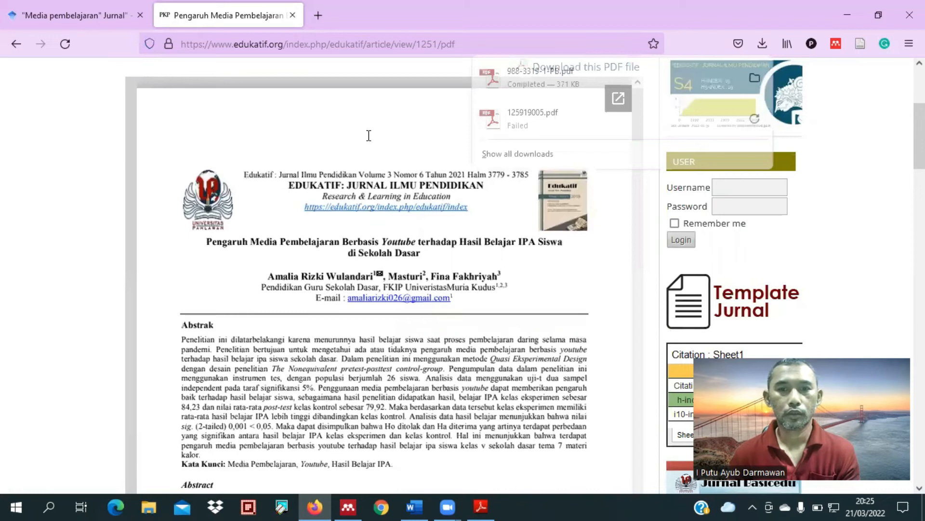
{"action": "scroll", "coordinate": [561, 158], "scroll_direction": "up", "scroll_amount": 3}
{"action": "left_click", "coordinate": [561, 158]}
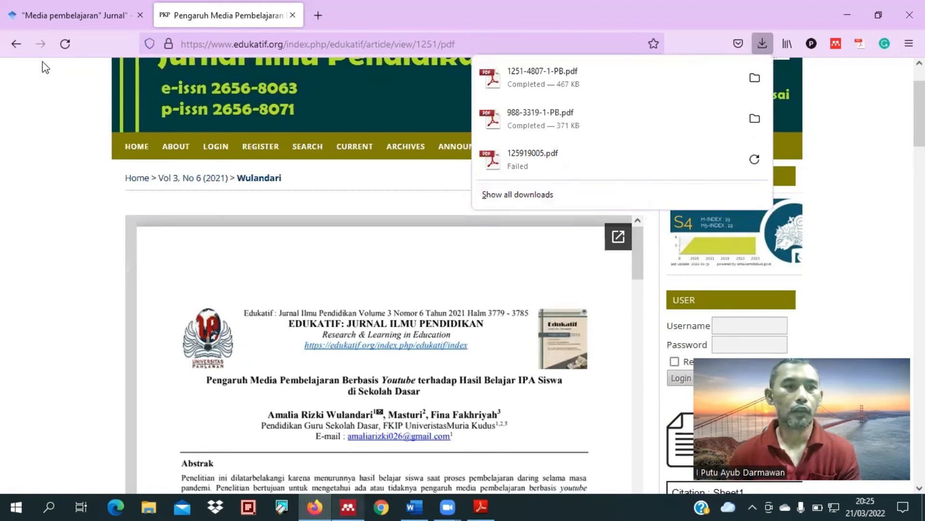
Step: Switch to Mendeley Desktop and add the downloaded 1251-4807-1-PB.pdf to the library
{"action": "key", "text": "alt+Tab"}
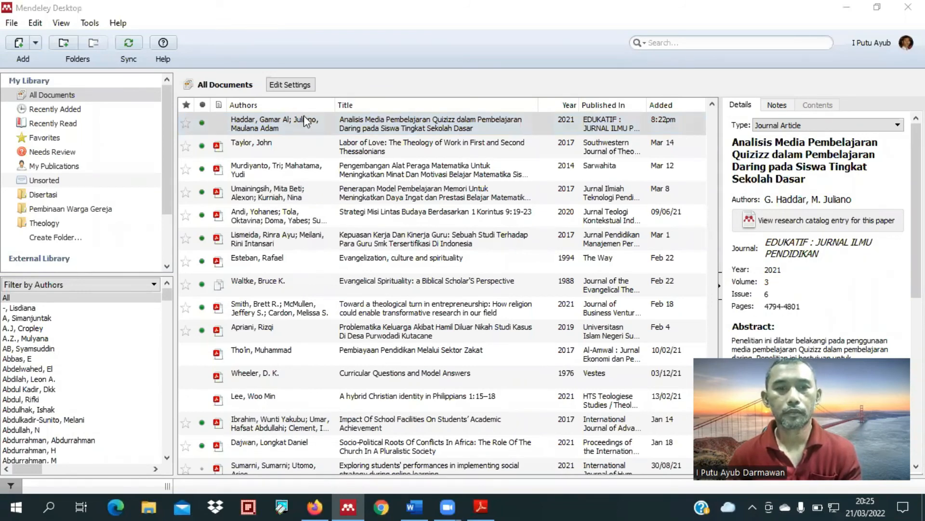
{"action": "key", "text": "ctrl+o"}
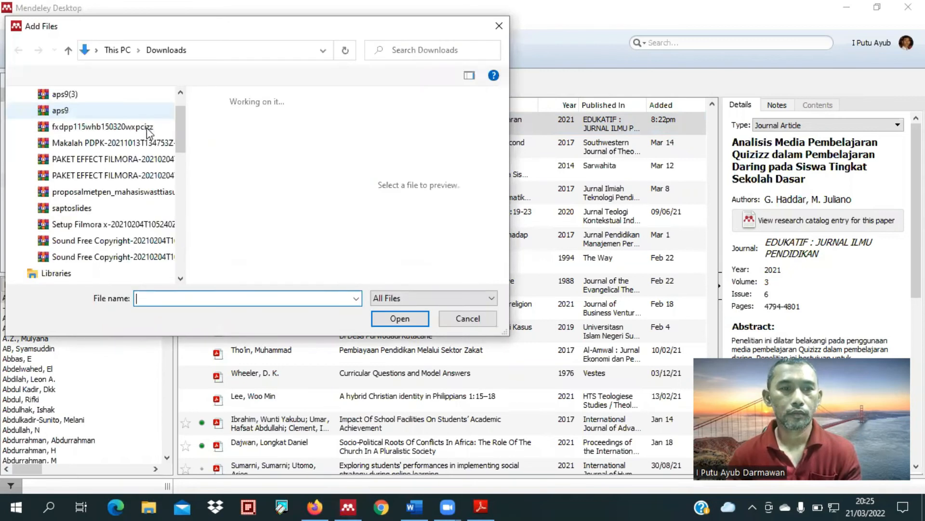
{"action": "scroll", "coordinate": [146, 126], "scroll_direction": "up", "scroll_amount": 5}
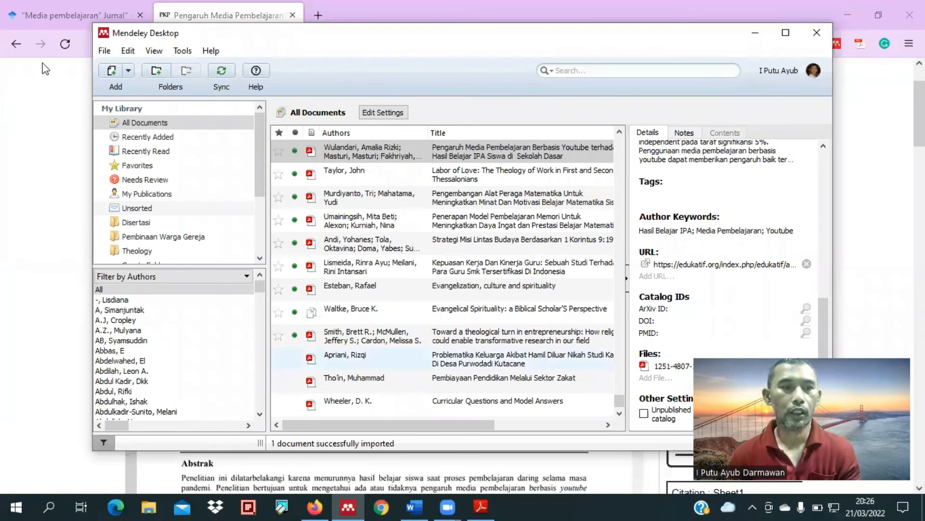
Step: Return to the Youtube article's abstract page in Firefox and copy its DOI, 10.31004/edukatif.v3i6.1251
{"action": "left_click", "coordinate": [13, 50]}
{"action": "left_click", "coordinate": [12, 49]}
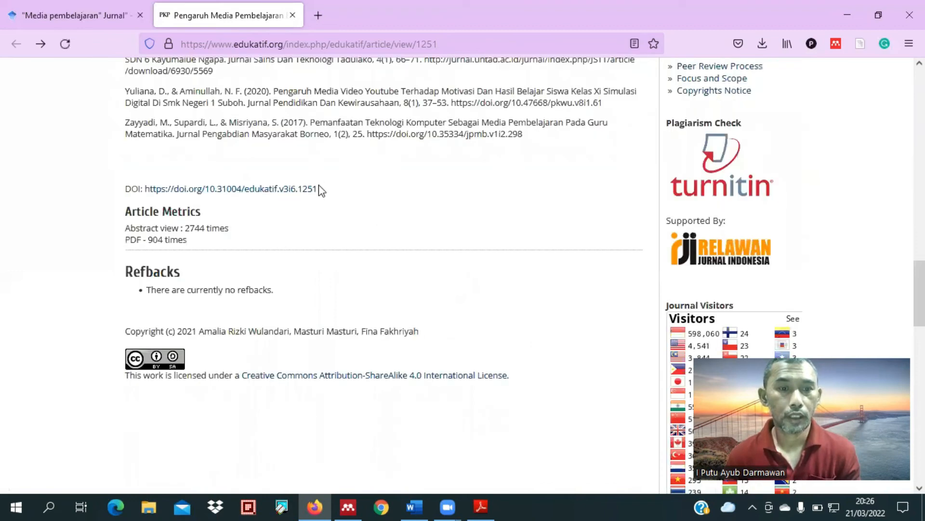
{"action": "left_click_drag", "start_coordinate": [125, 189], "coordinate": [207, 191]}
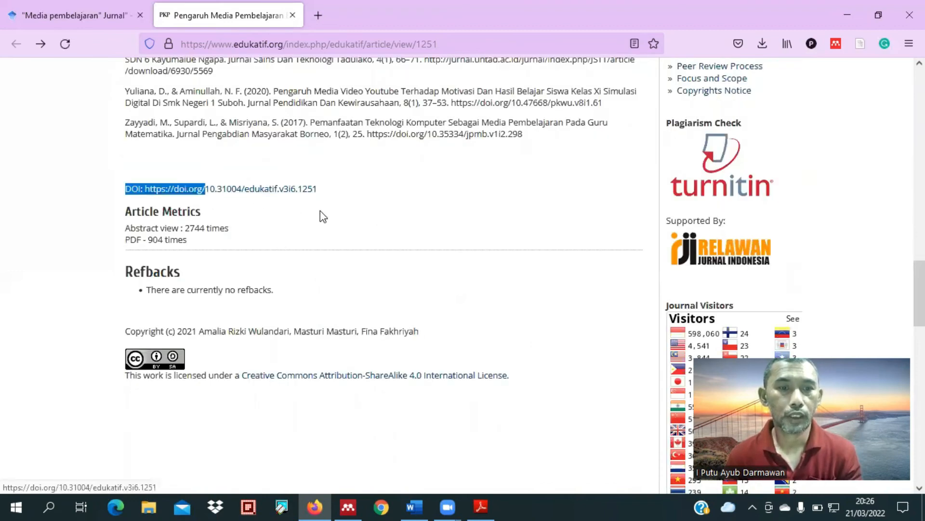
{"action": "left_click_drag", "start_coordinate": [317, 190], "coordinate": [206, 190]}
{"action": "key", "text": "ctrl+c"}
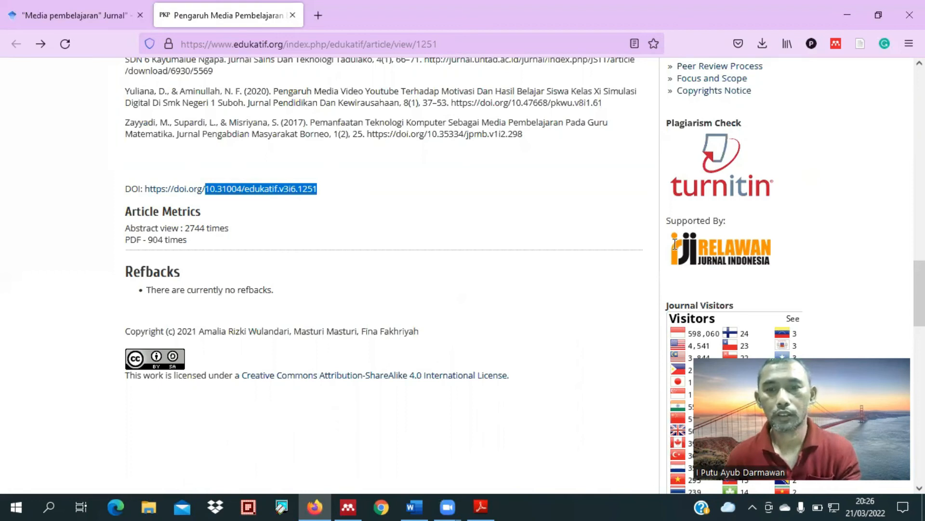
Step: Paste the DOI 10.31004/edukatif.v3i6.1251 into the new Mendeley entry and look up its details
{"action": "key", "text": "alt+Tab"}
{"action": "left_click", "coordinate": [675, 320]}
{"action": "key", "text": "ctrl+v"}
{"action": "left_click", "coordinate": [805, 320]}
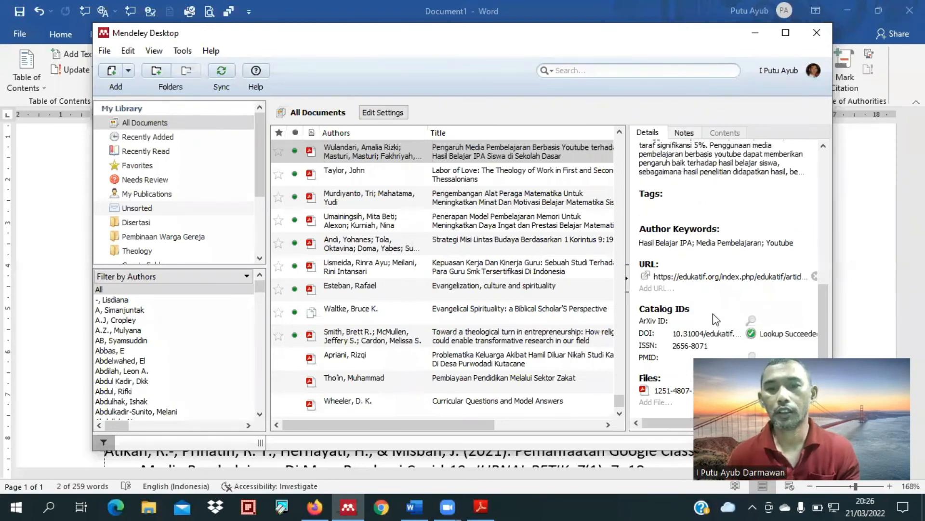
Step: Examine the Youtube article's bibliographic details and read its full abstract in the Mendeley entry
{"action": "scroll", "coordinate": [716, 319], "scroll_direction": "down", "scroll_amount": 1}
{"action": "scroll", "coordinate": [718, 289], "scroll_direction": "up", "scroll_amount": 4}
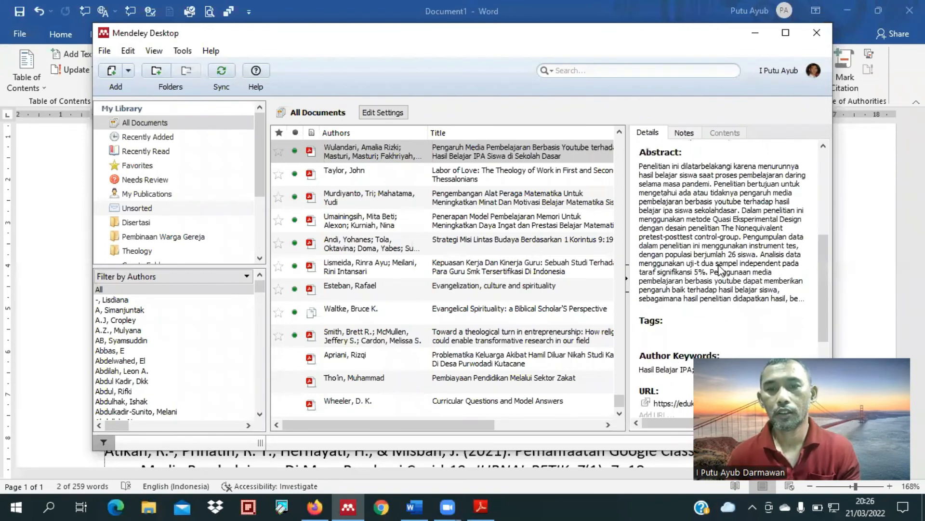
{"action": "scroll", "coordinate": [719, 267], "scroll_direction": "up", "scroll_amount": 5}
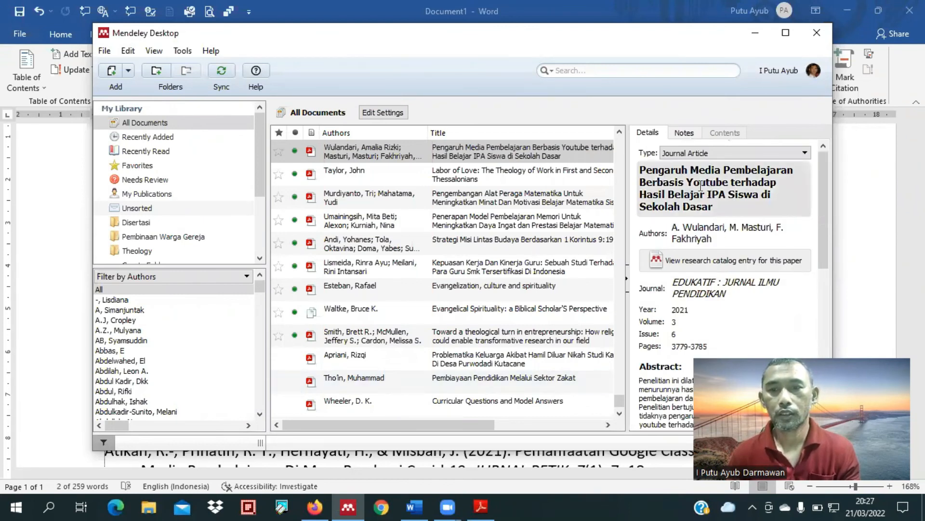
{"action": "scroll", "coordinate": [696, 275], "scroll_direction": "down", "scroll_amount": 5}
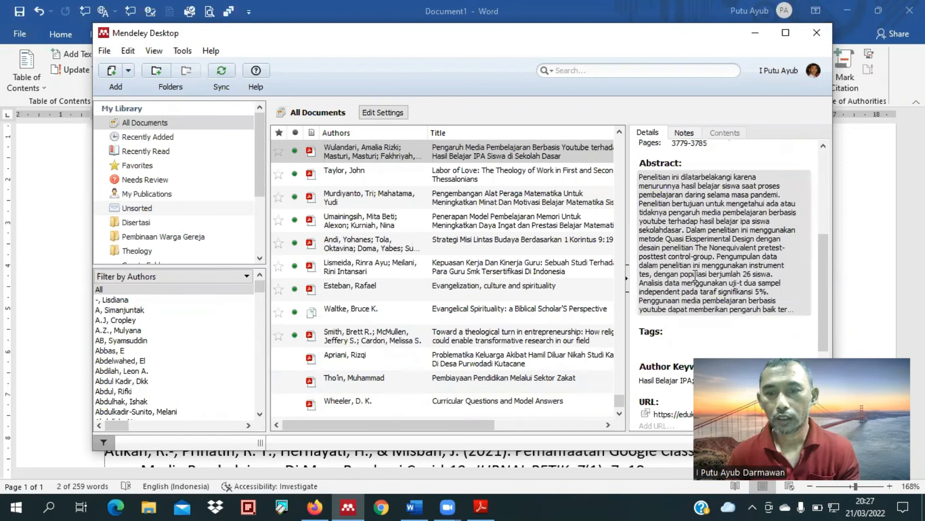
{"action": "left_click", "coordinate": [696, 275]}
{"action": "scroll", "coordinate": [713, 274], "scroll_direction": "down", "scroll_amount": 5}
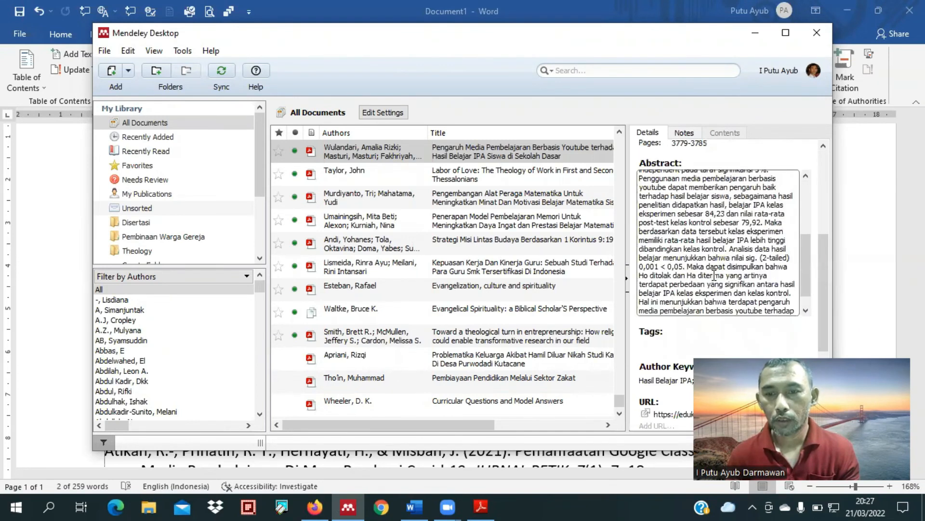
{"action": "scroll", "coordinate": [720, 270], "scroll_direction": "down", "scroll_amount": 4}
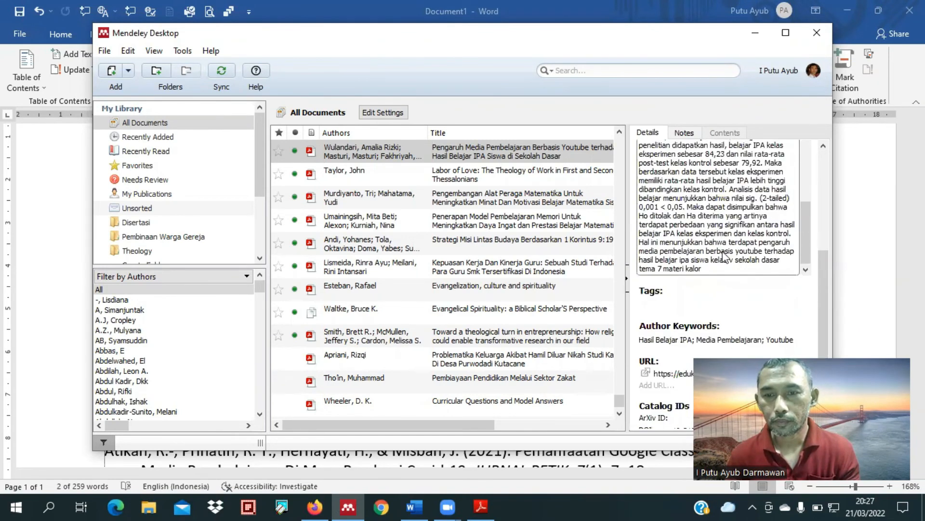
{"action": "scroll", "coordinate": [713, 219], "scroll_direction": "down", "scroll_amount": 1}
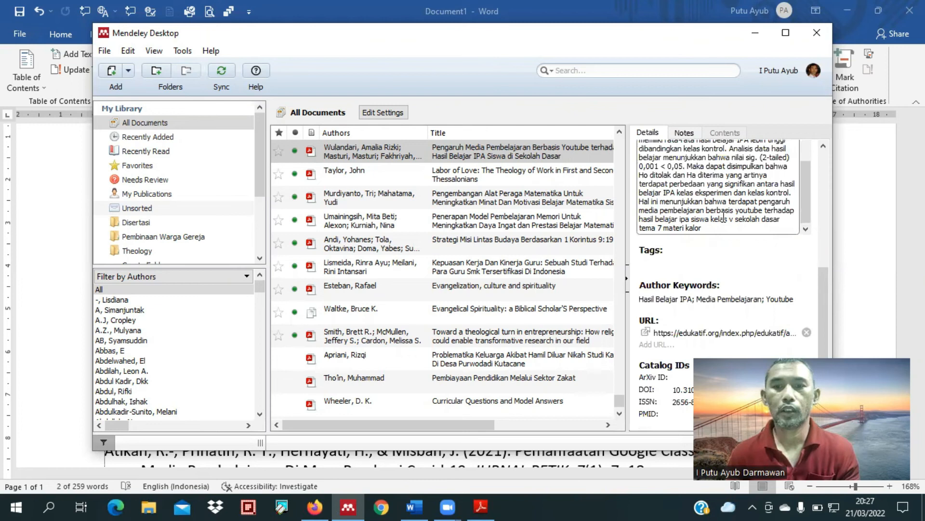
Step: Copy all the author names from the Youtube article's Mendeley entry
{"action": "left_click", "coordinate": [415, 506]}
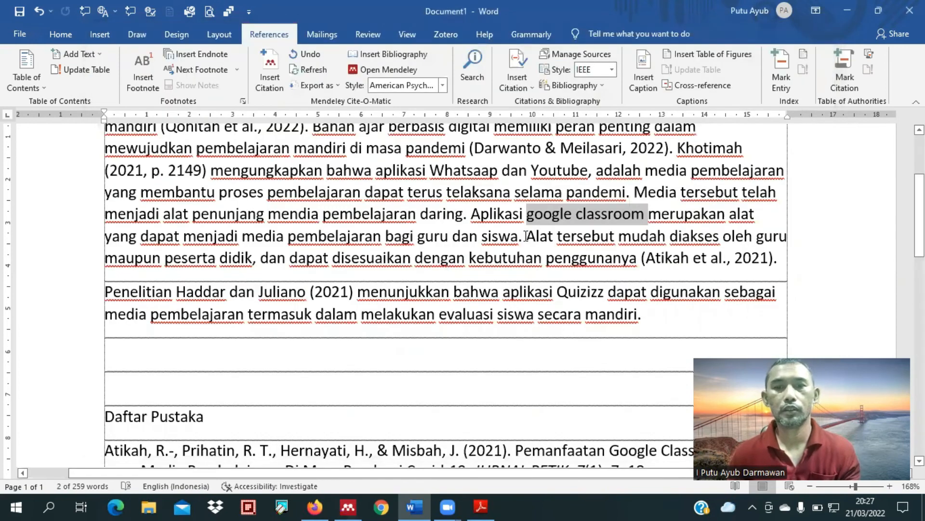
{"action": "left_click", "coordinate": [482, 506]}
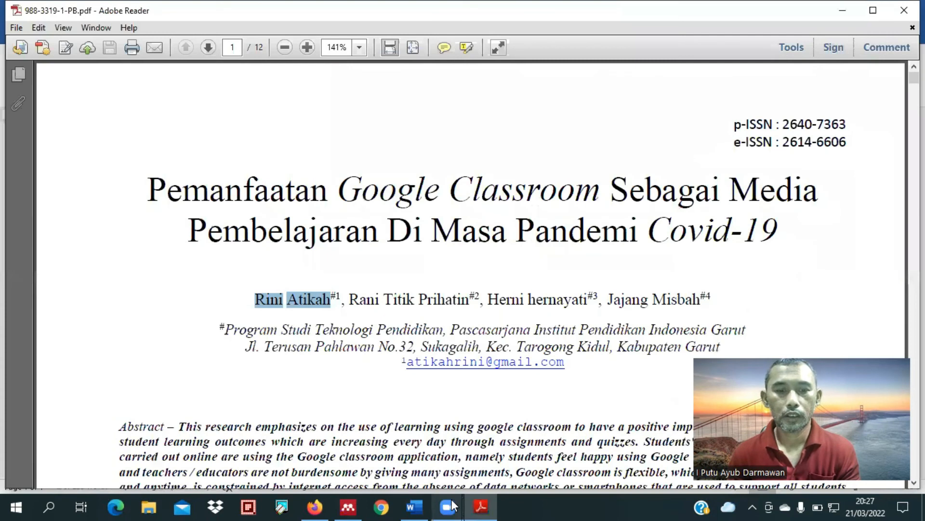
{"action": "left_click", "coordinate": [348, 506]}
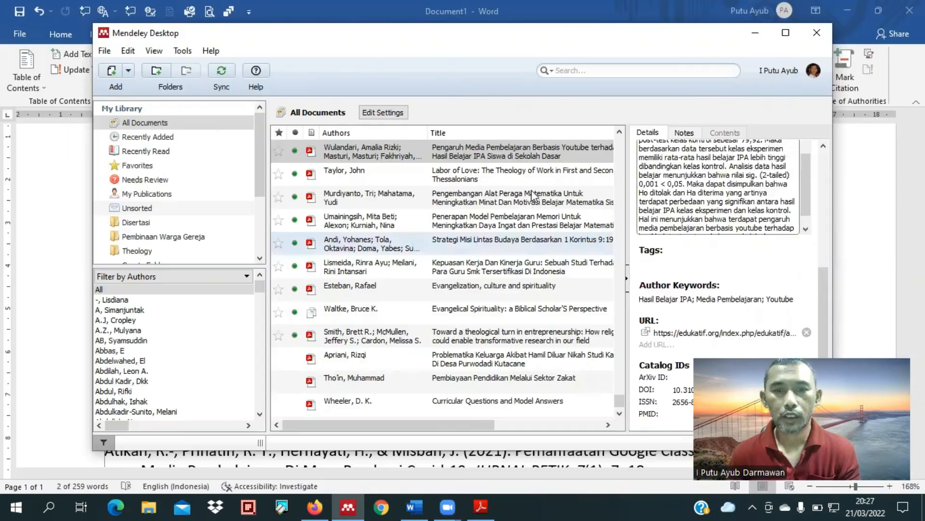
{"action": "scroll", "coordinate": [688, 221], "scroll_direction": "up", "scroll_amount": 5}
{"action": "scroll", "coordinate": [702, 236], "scroll_direction": "up", "scroll_amount": 5}
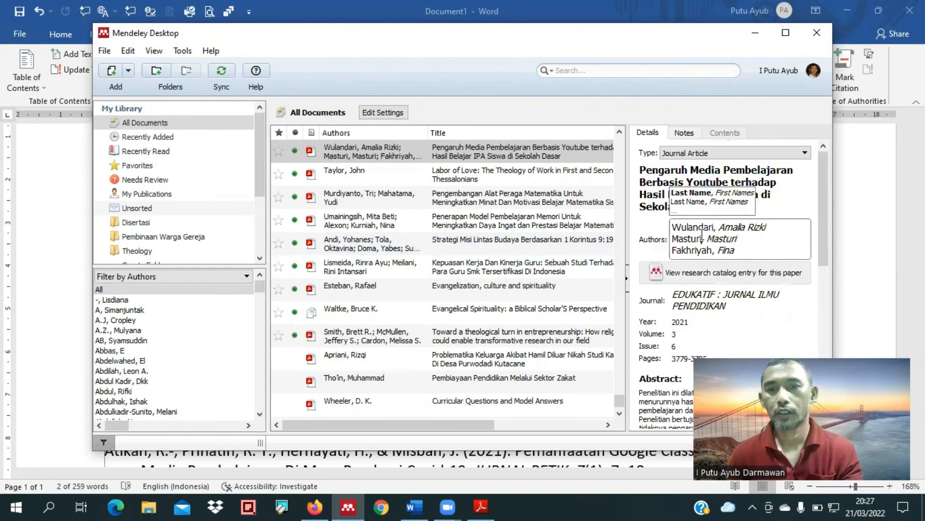
{"action": "left_click", "coordinate": [702, 236]}
{"action": "key", "text": "ctrl+c"}
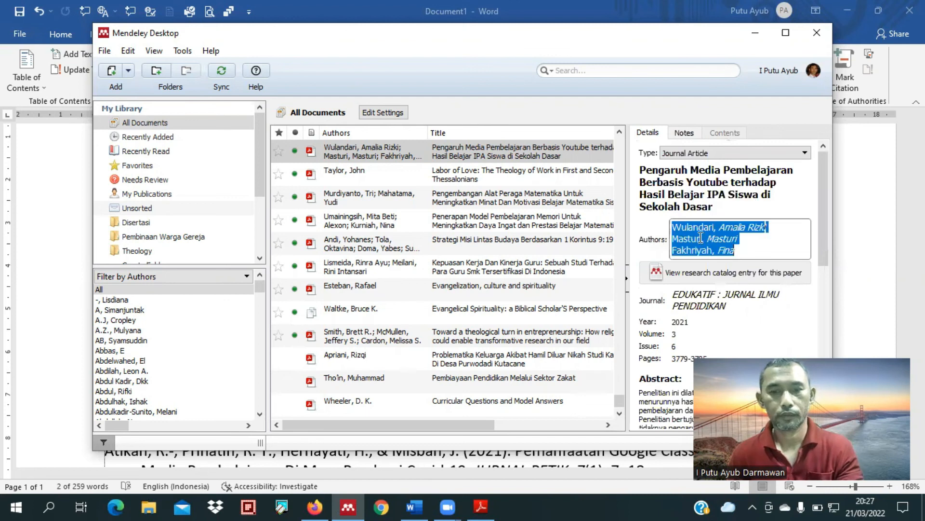
Step: Switch to Word, split the paragraph before "Aplikasi google classroom", and paste the copied author names into the gap
{"action": "left_click", "coordinate": [415, 508]}
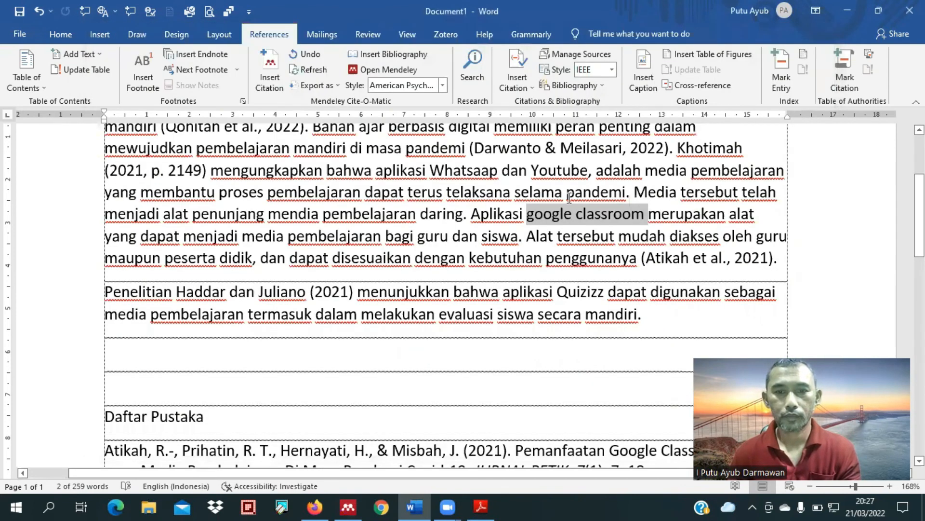
{"action": "left_click", "coordinate": [518, 194]}
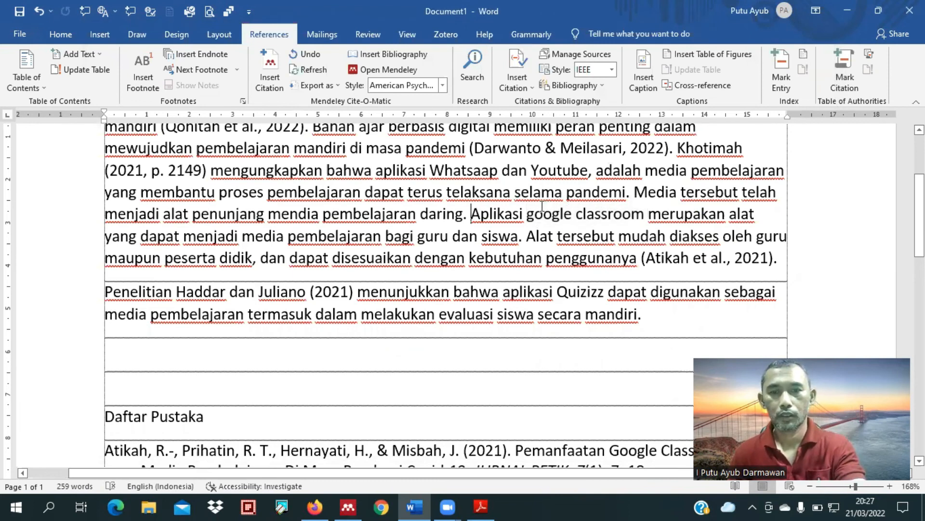
{"action": "key", "text": "Return"}
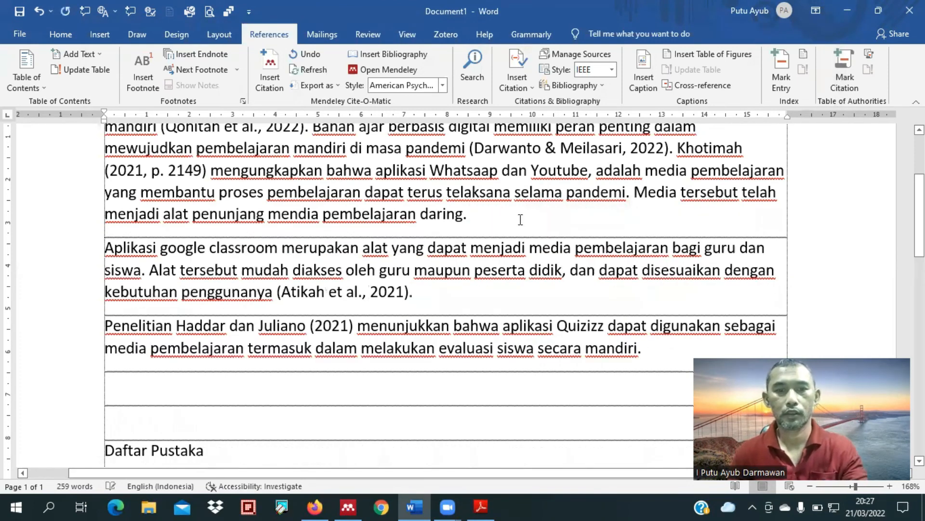
{"action": "left_click", "coordinate": [521, 218]}
{"action": "key", "text": "Return"}
{"action": "key", "text": "ctrl+v"}
Step: Start a sentence after "pembelajaran daring." with "Penelitian" and the three article authors' surnames, joined with "dan"
{"action": "left_click", "coordinate": [484, 213]}
{"action": "type", "text": "P"}
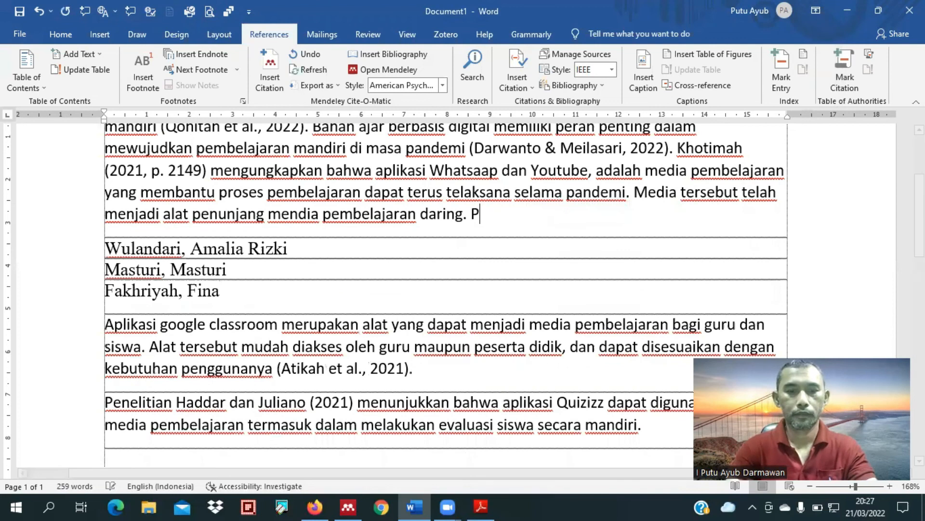
{"action": "type", "text": "enelitia"}
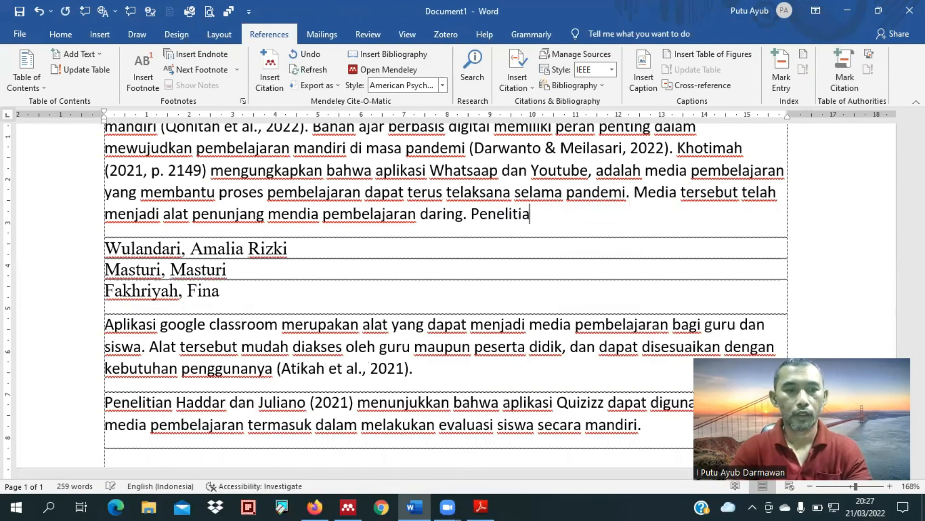
{"action": "type", "text": "n W"}
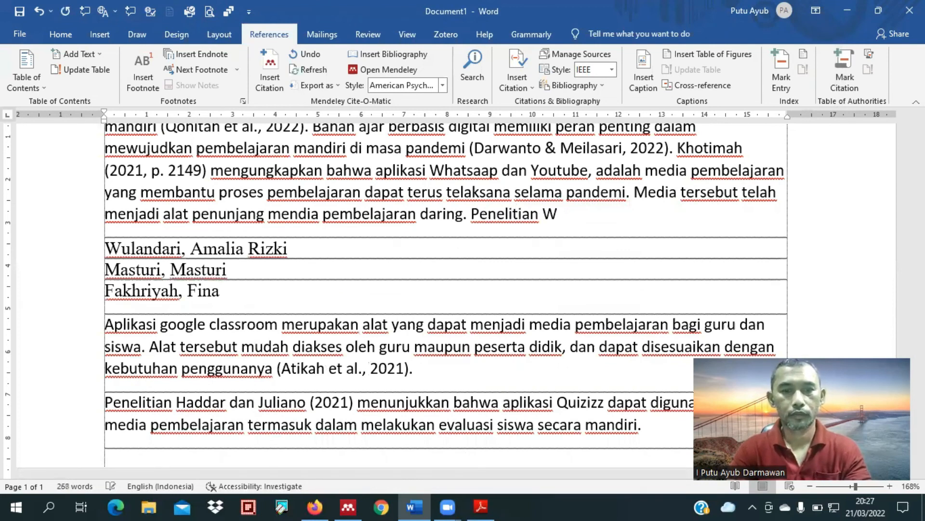
{"action": "type", "text": "ulandari,"}
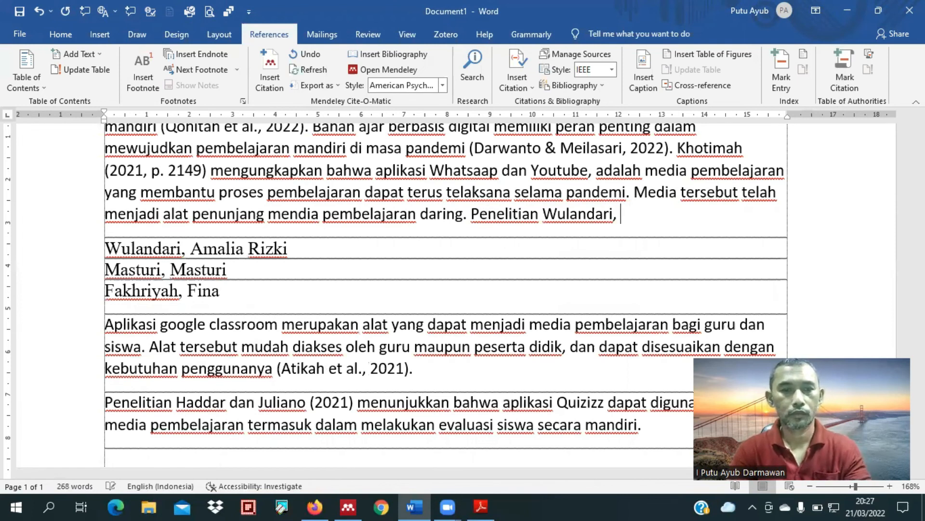
{"action": "type", "text": "Masturi, dan F"}
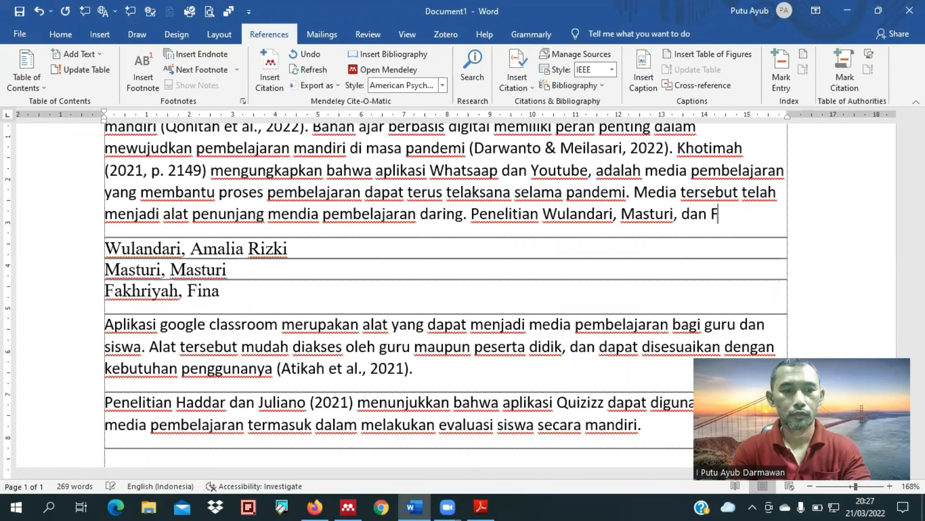
{"action": "type", "text": "akh"}
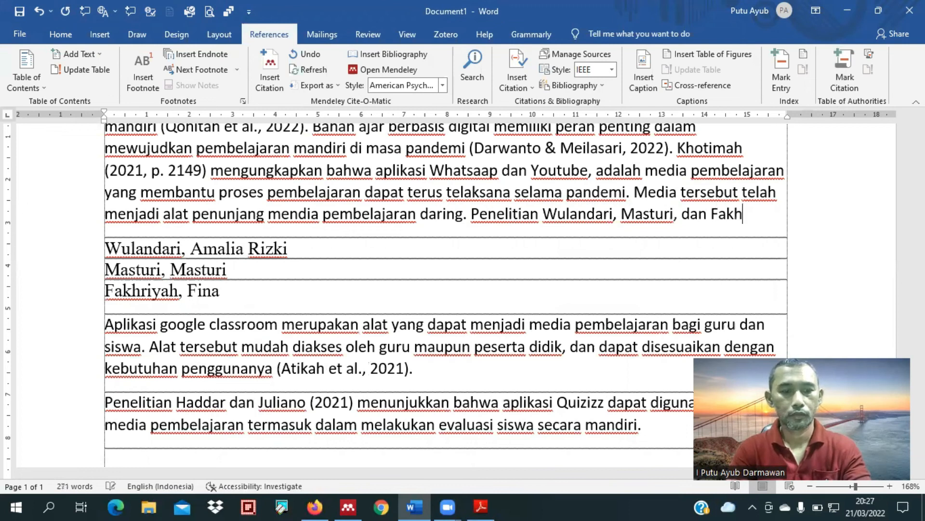
{"action": "type", "text": "riyah"}
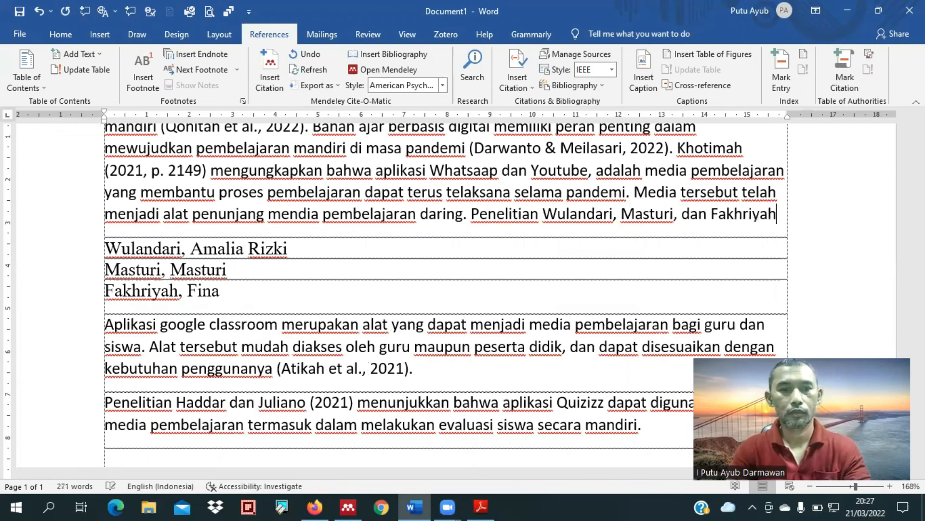
{"action": "type", "text": " menun"}
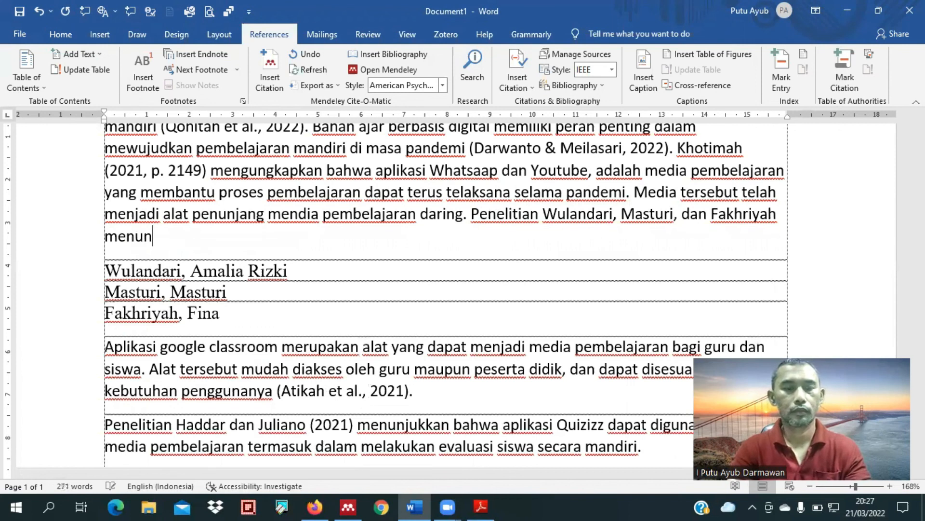
{"action": "type", "text": "jukkan bahwa "}
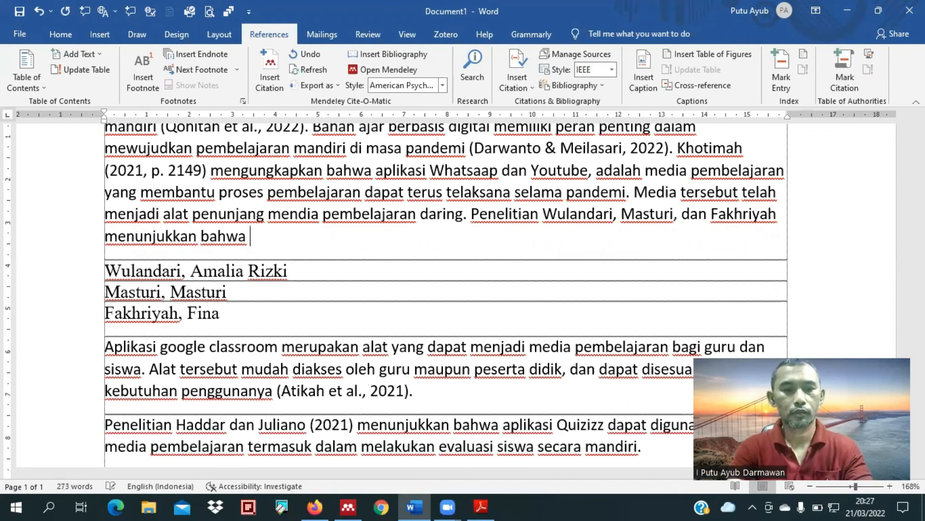
{"action": "type", "text": "Youtube"}
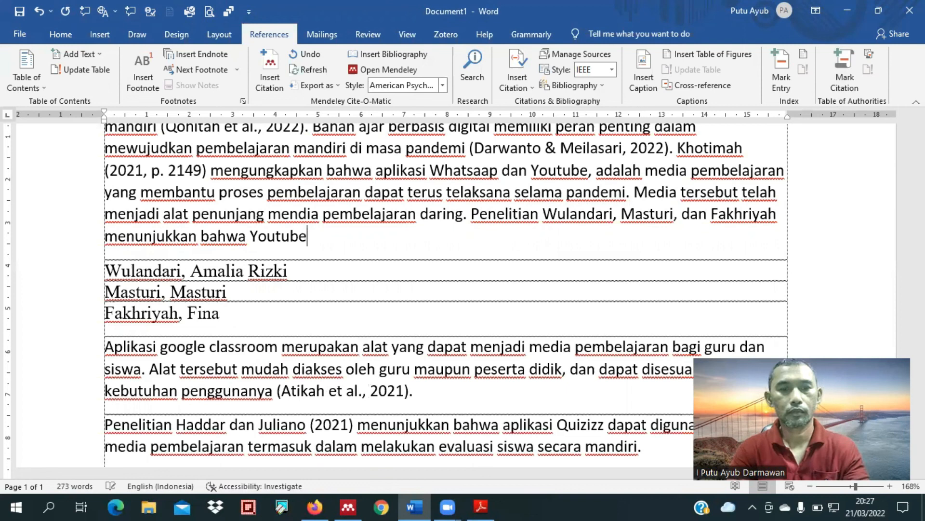
{"action": "type", "text": " merupaka"}
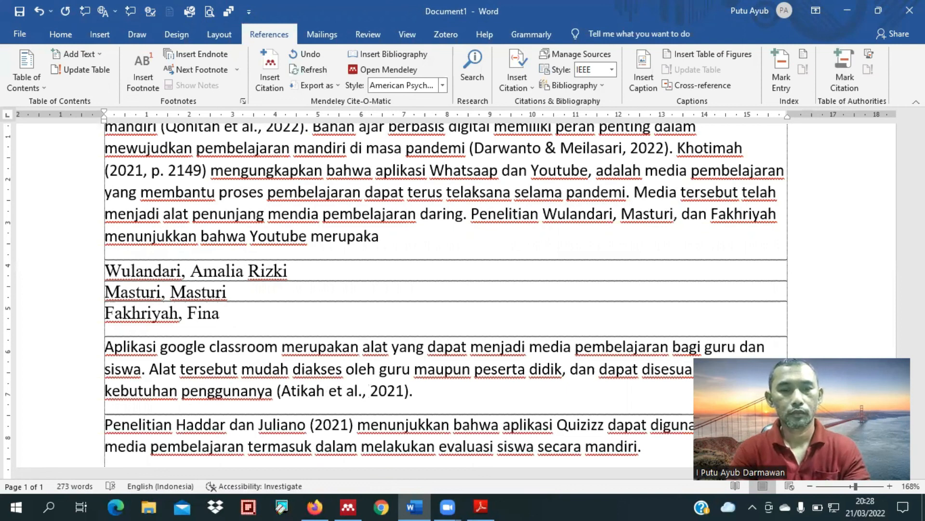
{"action": "type", "text": "n me"}
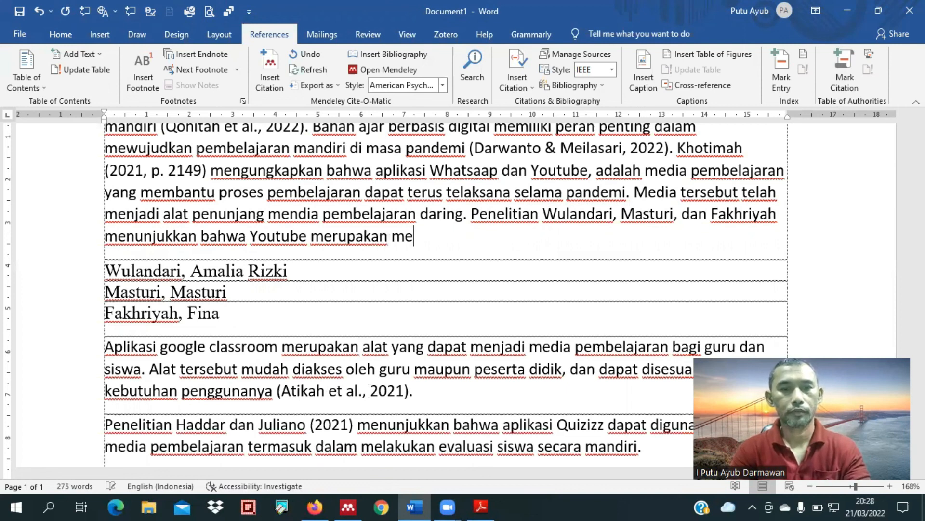
{"action": "type", "text": "dia pem"}
{"action": "type", "text": "belajaran"}
{"action": "type", "text": " ya"}
{"action": "type", "text": "ng mem"}
{"action": "type", "text": "iliki"}
{"action": "type", "text": " p"}
{"action": "type", "text": "engaru"}
{"action": "type", "text": "h"}
{"action": "type", "text": " yang "}
{"action": "type", "text": "sin"}
{"action": "type", "text": "g"}
Step: Continue the Youtube sentence after "media pembelajaran" with "yang memiliki pengaruh yang signifikan"
{"action": "key", "text": "BackSpace"}
{"action": "key", "text": "BackSpace"}
{"action": "type", "text": "gnifik"}
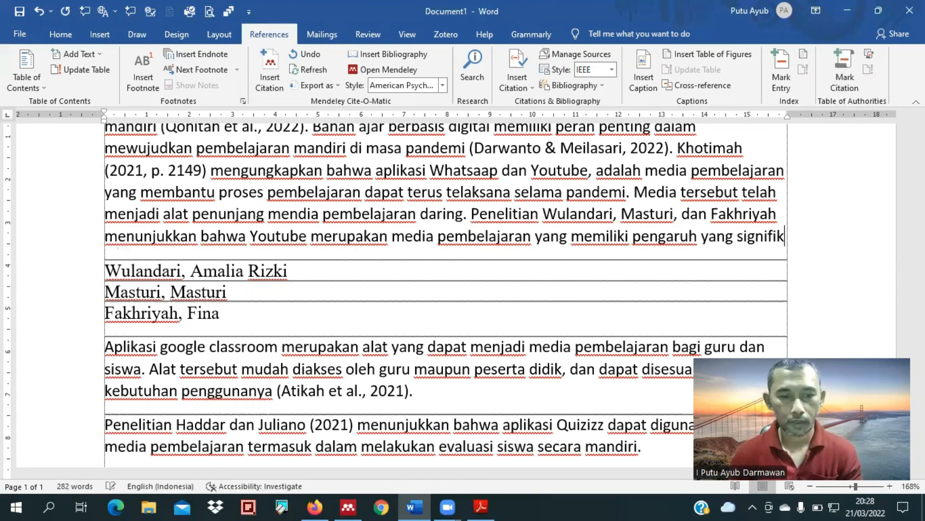
{"action": "type", "text": "an"}
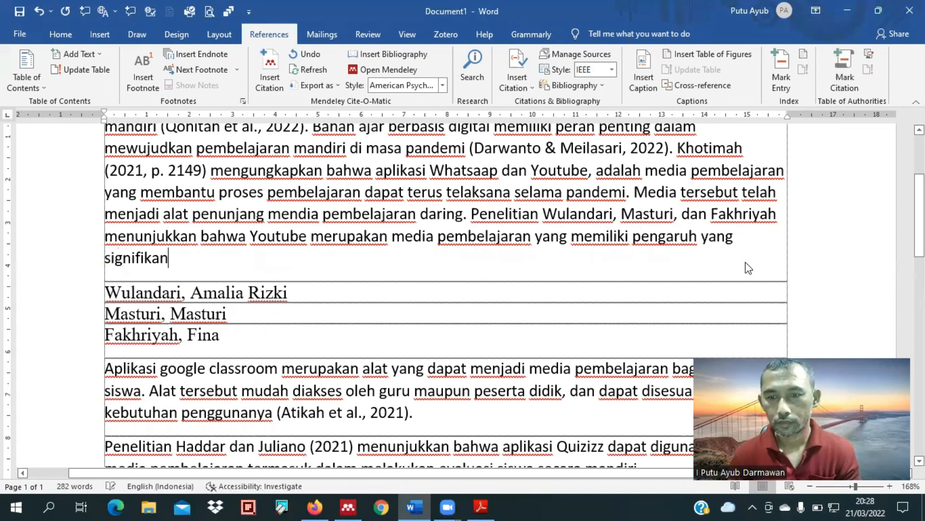
Step: Read the end of the Youtube article's abstract in Mendeley, and finish the sentence in Word with "terhadap hasil belajar siswa."
{"action": "key", "text": "alt+Tab"}
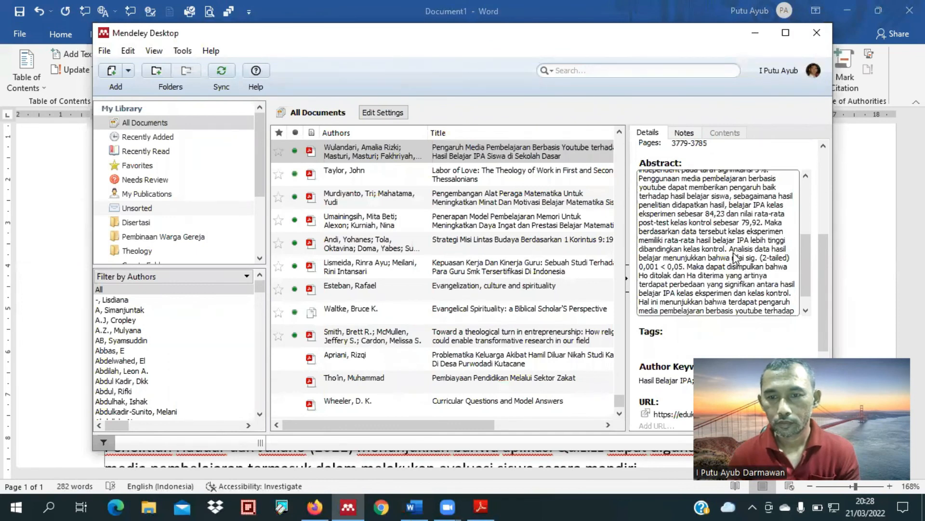
{"action": "scroll", "coordinate": [733, 260], "scroll_direction": "down", "scroll_amount": 1}
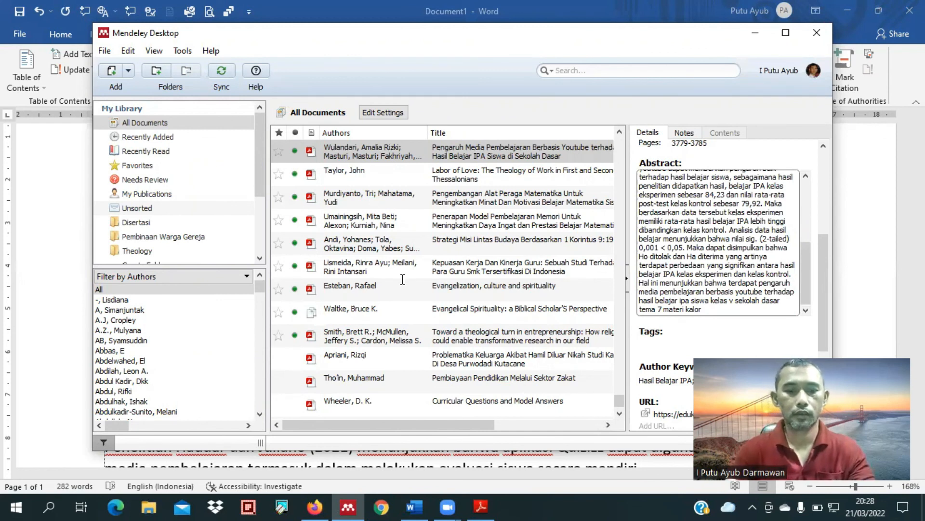
{"action": "key", "text": "alt+Tab"}
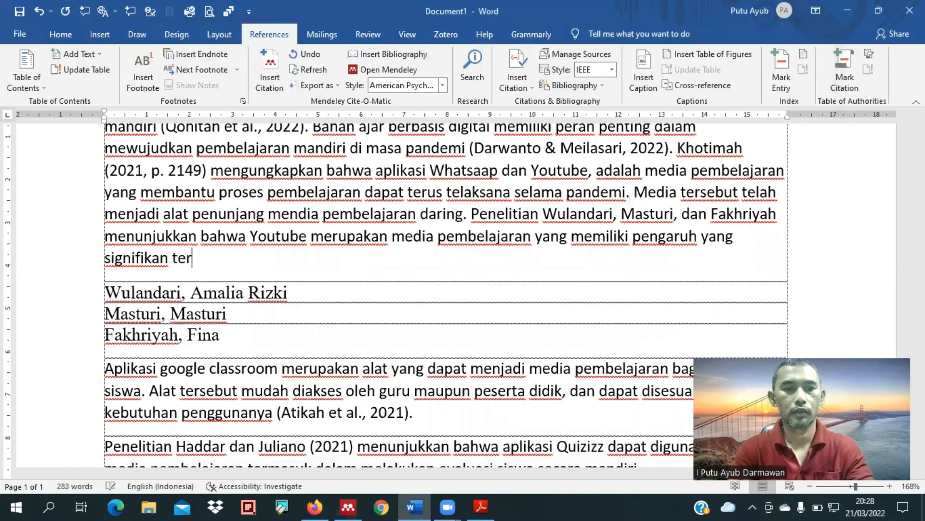
{"action": "type", "text": "hadap hasi"}
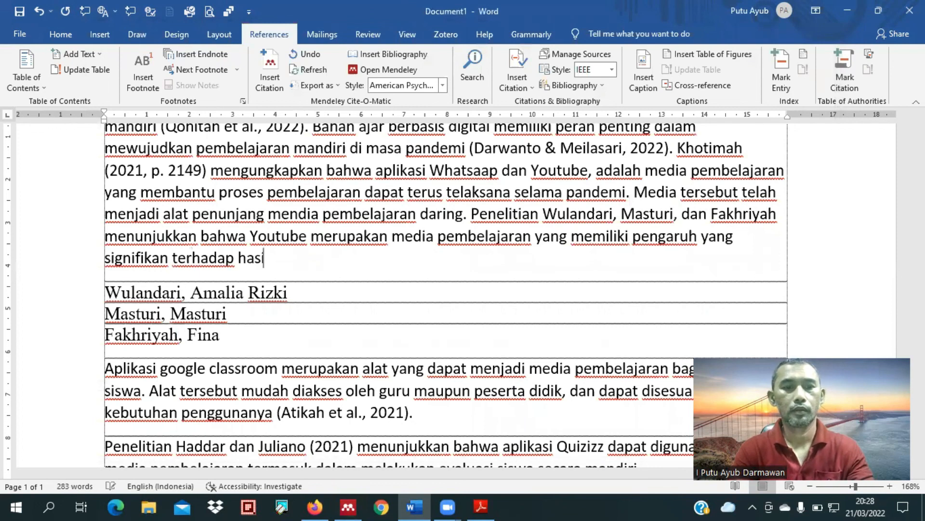
{"action": "type", "text": "l belajar siswa."}
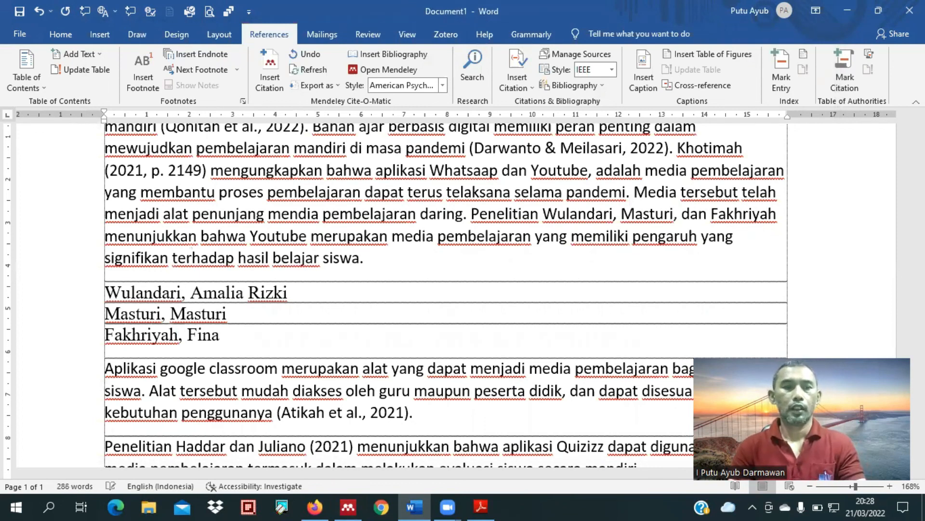
Step: Delete the three pasted author-name lines above the paragraph starting "Aplikasi google classroom"
{"action": "key", "text": "Tab"}
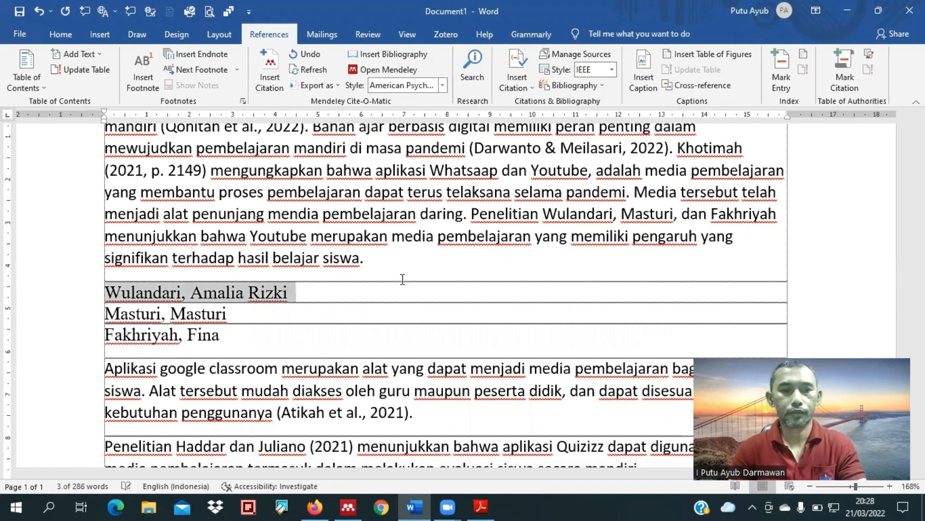
{"action": "key", "text": "shift+Down"}
{"action": "key", "text": "shift+Down"}
{"action": "key", "text": "ctrl+c"}
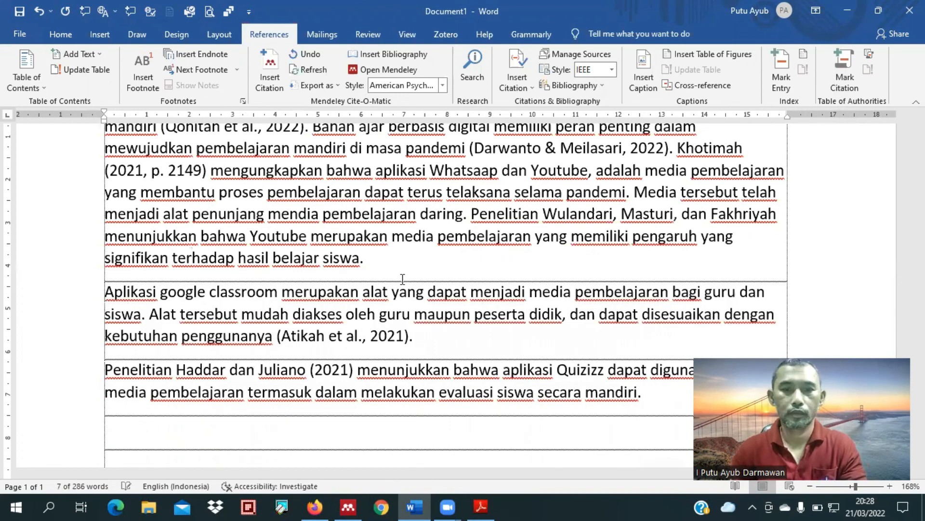
{"action": "key", "text": "BackSpace"}
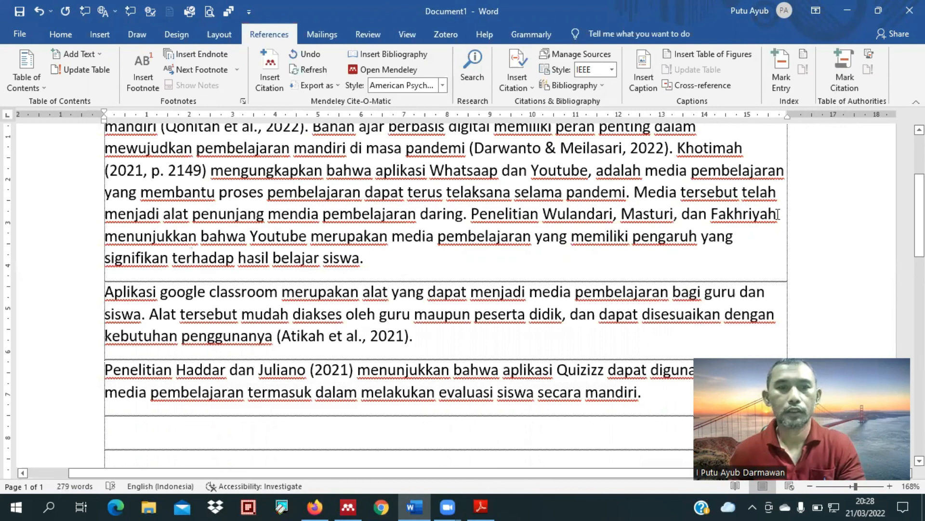
Step: Insert a Mendeley citation of the Youtube article after the three surnames, suppressing the authors so only the year (2021) is cited
{"action": "left_click", "coordinate": [269, 72]}
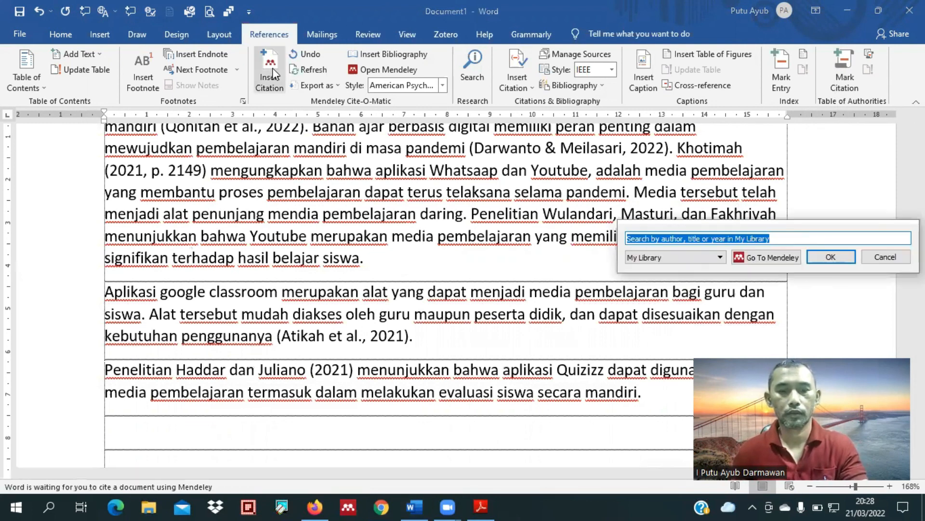
{"action": "key", "text": "ctrl+v"}
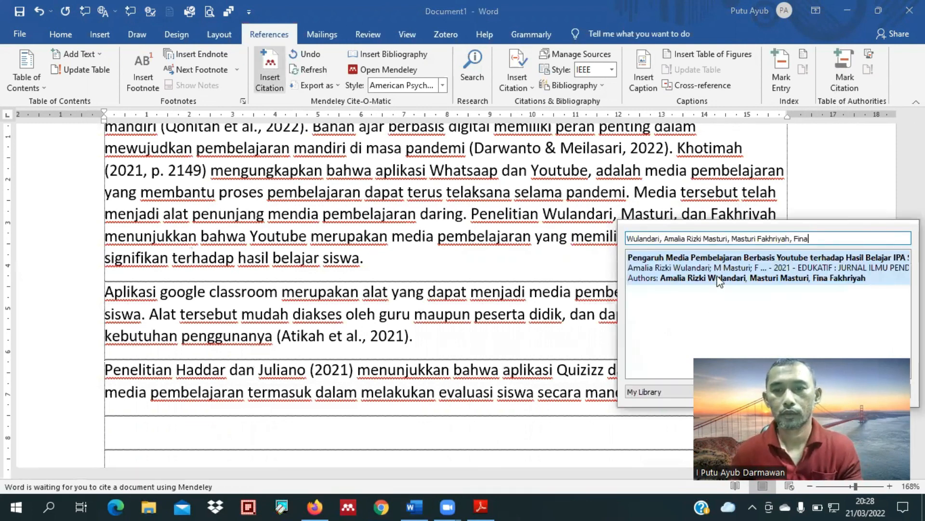
{"action": "left_click", "coordinate": [773, 255]}
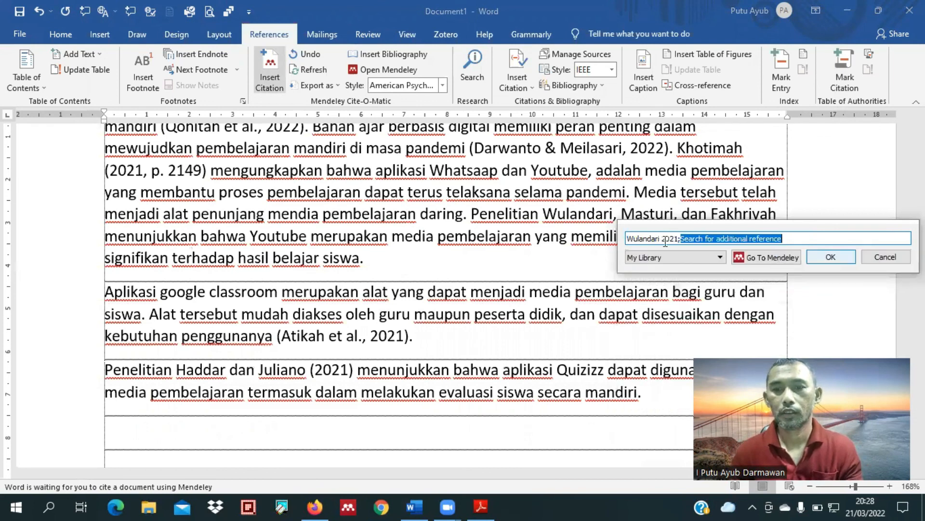
{"action": "left_click", "coordinate": [662, 238]}
{"action": "left_click", "coordinate": [631, 308]}
{"action": "left_click", "coordinate": [819, 330]}
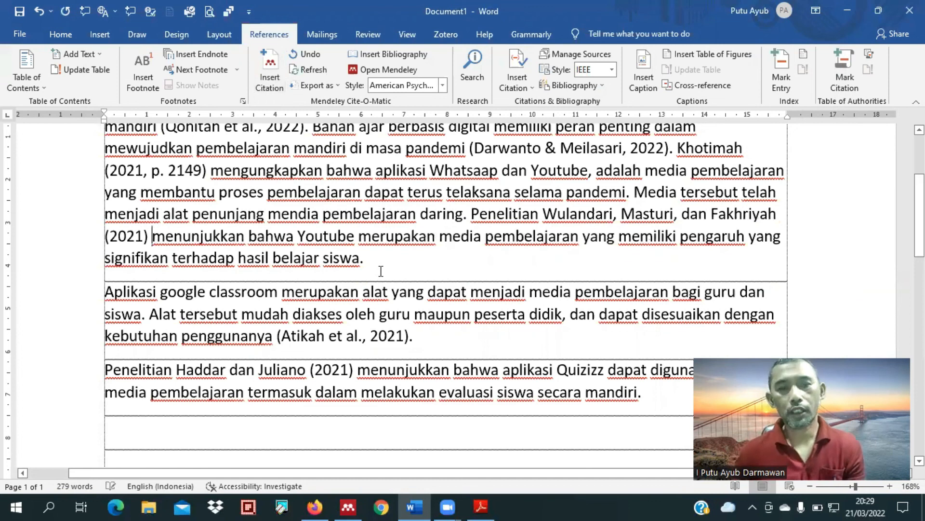
Step: Examine the Daftar Pustaka for the Youtube article's reference and the other cited entries
{"action": "scroll", "coordinate": [380, 270], "scroll_direction": "up", "scroll_amount": 1}
{"action": "scroll", "coordinate": [380, 270], "scroll_direction": "down", "scroll_amount": 3}
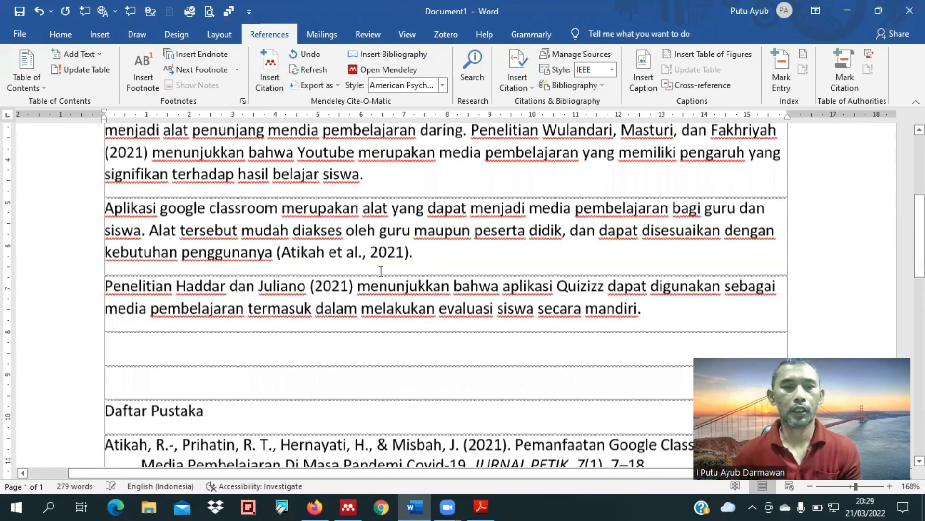
{"action": "scroll", "coordinate": [356, 273], "scroll_direction": "down", "scroll_amount": 2}
{"action": "scroll", "coordinate": [355, 274], "scroll_direction": "down", "scroll_amount": 6}
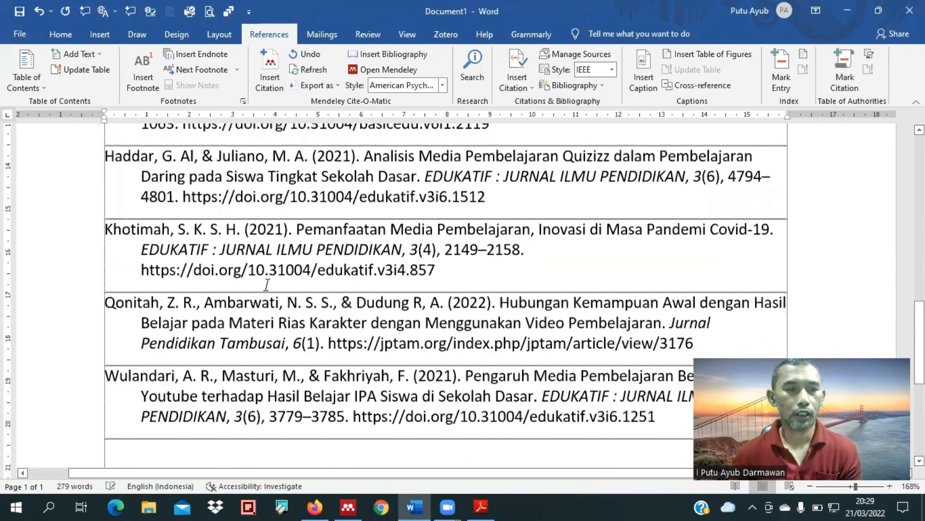
{"action": "scroll", "coordinate": [665, 326], "scroll_direction": "down", "scroll_amount": 2}
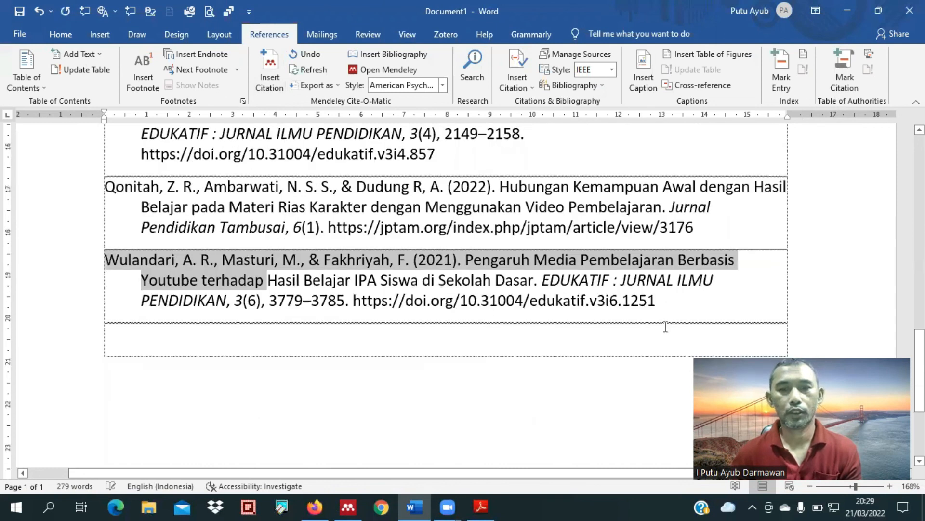
{"action": "left_click", "coordinate": [660, 310], "text": "shift"}
{"action": "left_click", "coordinate": [660, 311]}
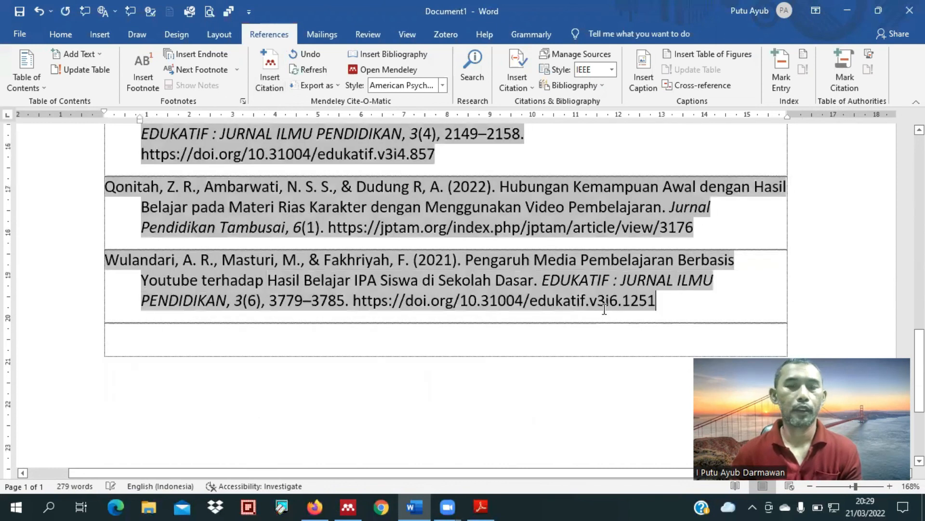
{"action": "scroll", "coordinate": [423, 451], "scroll_direction": "up", "scroll_amount": 3}
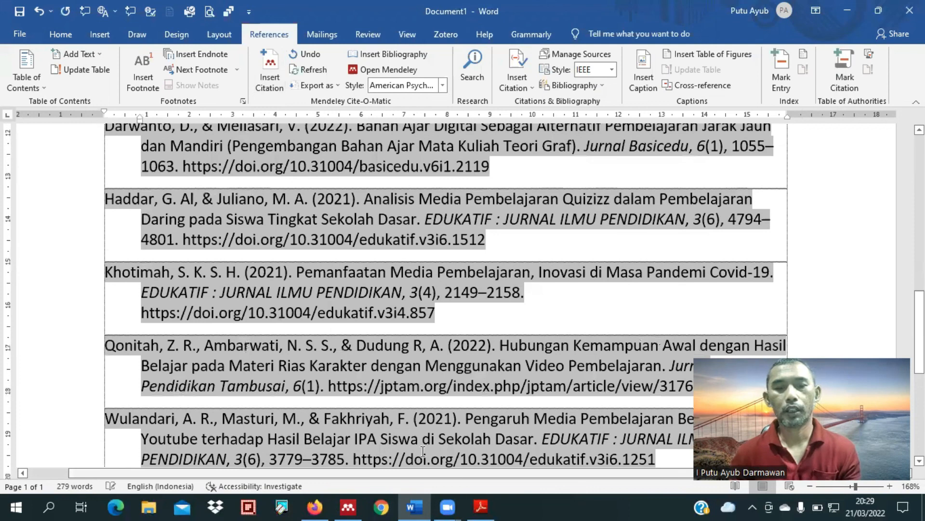